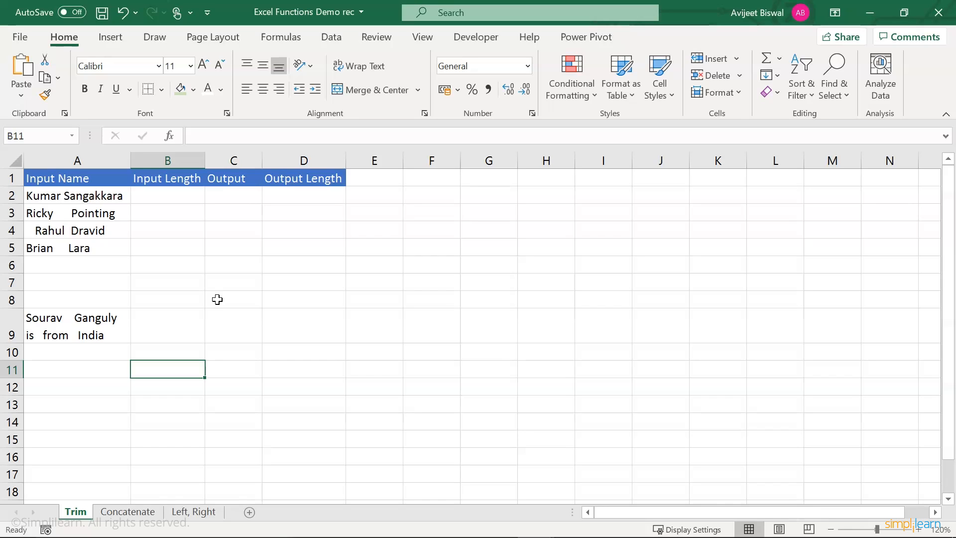
Examine the spacing of the entries in the Input Name column and the empty Input Length column.
{"action": "left_click", "coordinate": [73, 180]}
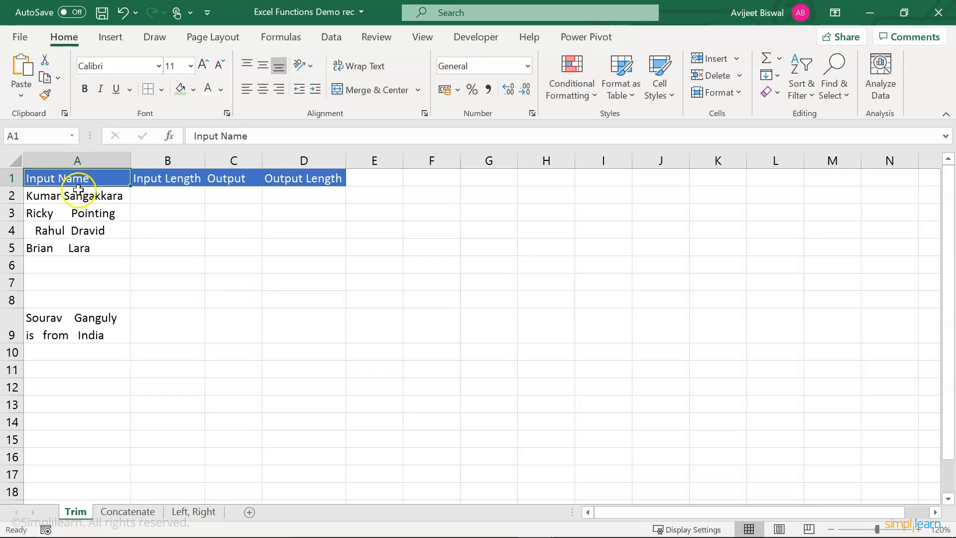
{"action": "left_click_drag", "start_coordinate": [77, 191], "coordinate": [70, 250]}
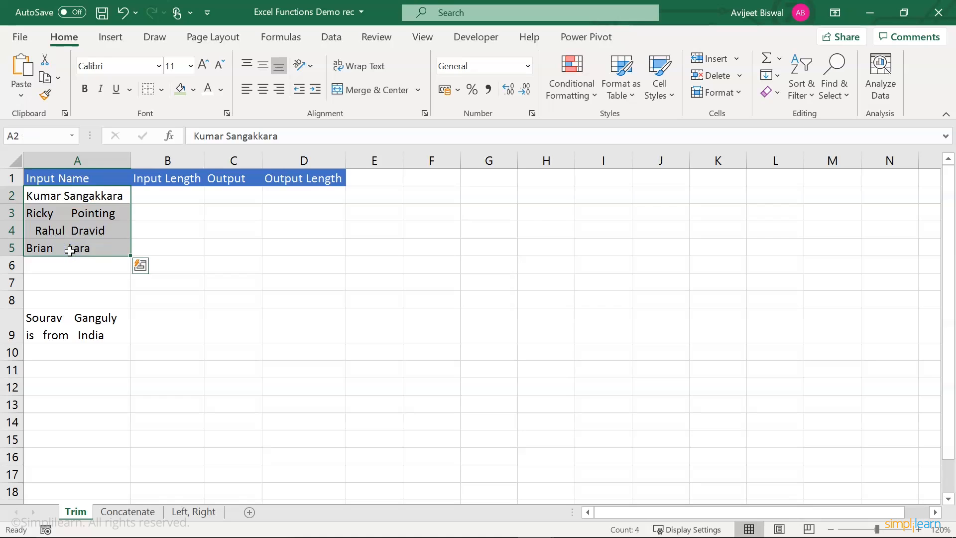
{"action": "left_click", "coordinate": [48, 213]}
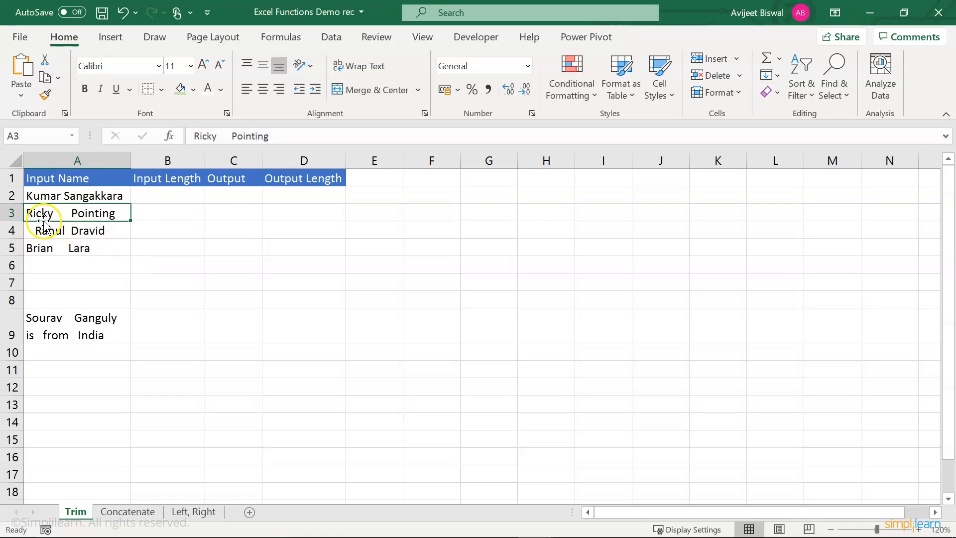
{"action": "left_click", "coordinate": [46, 229]}
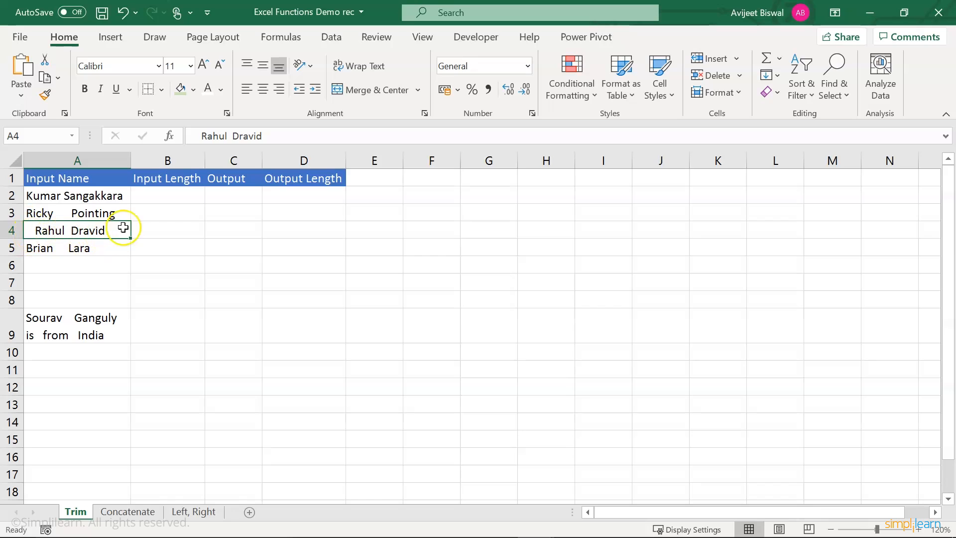
{"action": "left_click", "coordinate": [60, 252]}
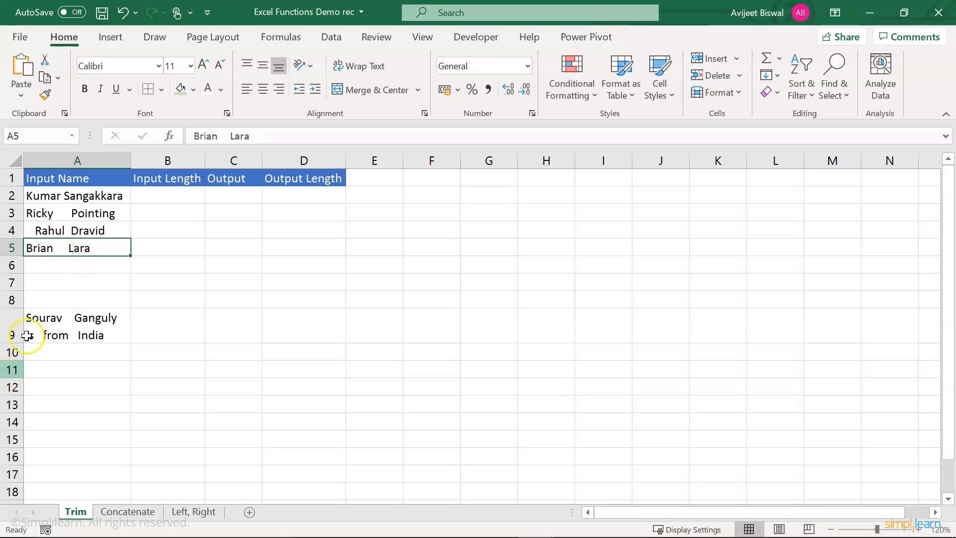
{"action": "left_click", "coordinate": [157, 195]}
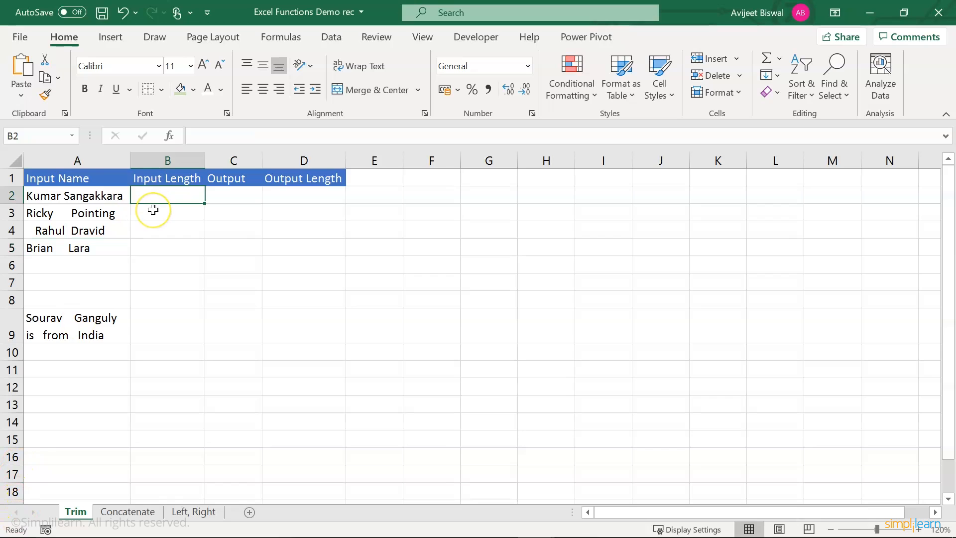
{"action": "left_click", "coordinate": [168, 180]}
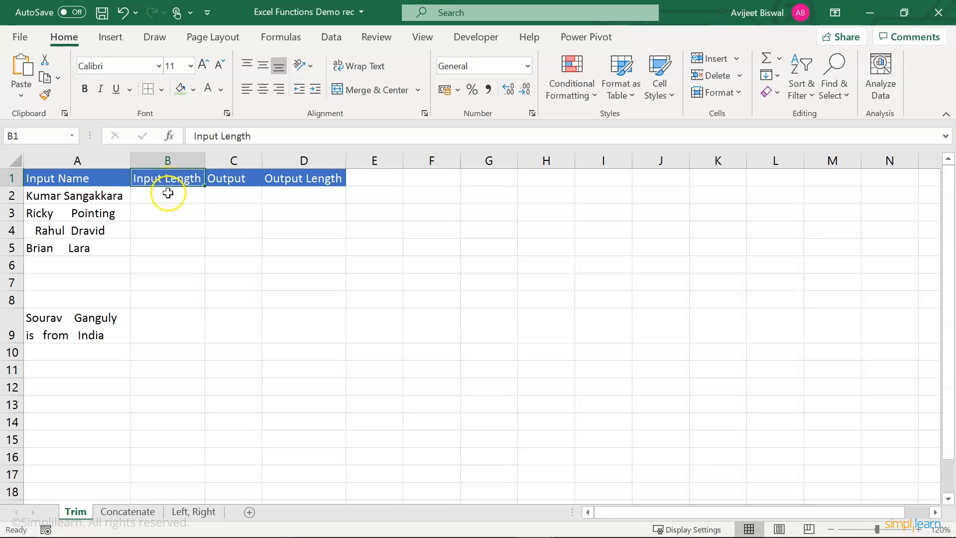
Calculate the character count of the first input name by entering =LEN(A2) in cell B2.
{"action": "left_click", "coordinate": [167, 193]}
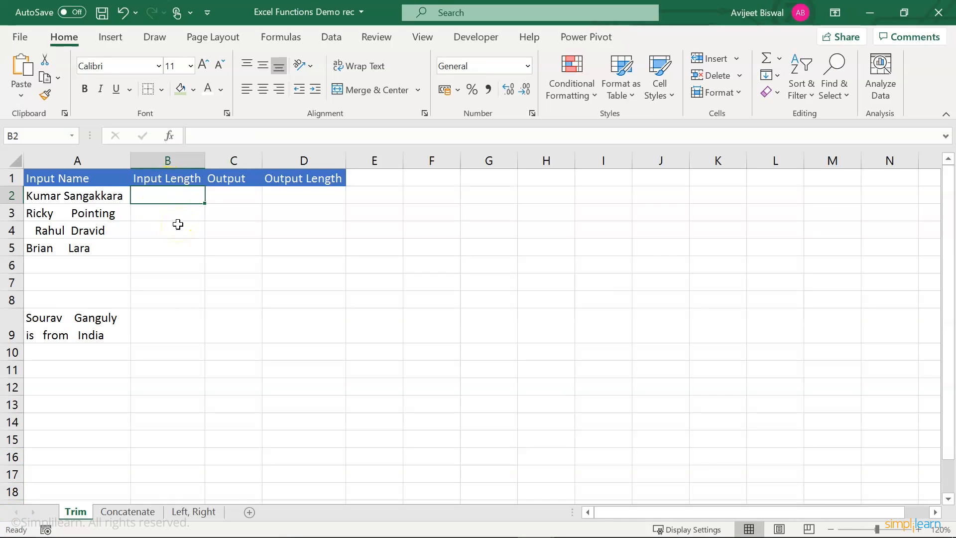
{"action": "type", "text": "=len"}
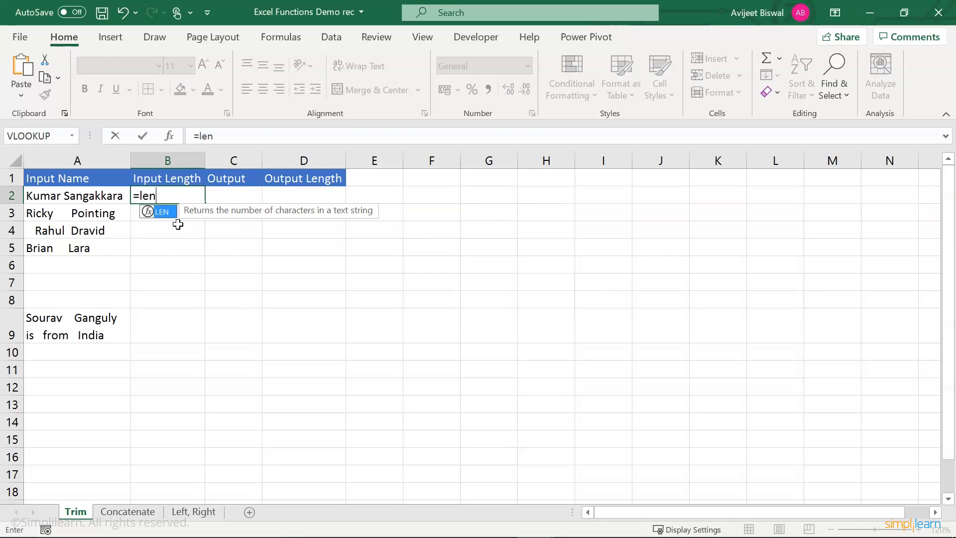
{"action": "type", "text": "("}
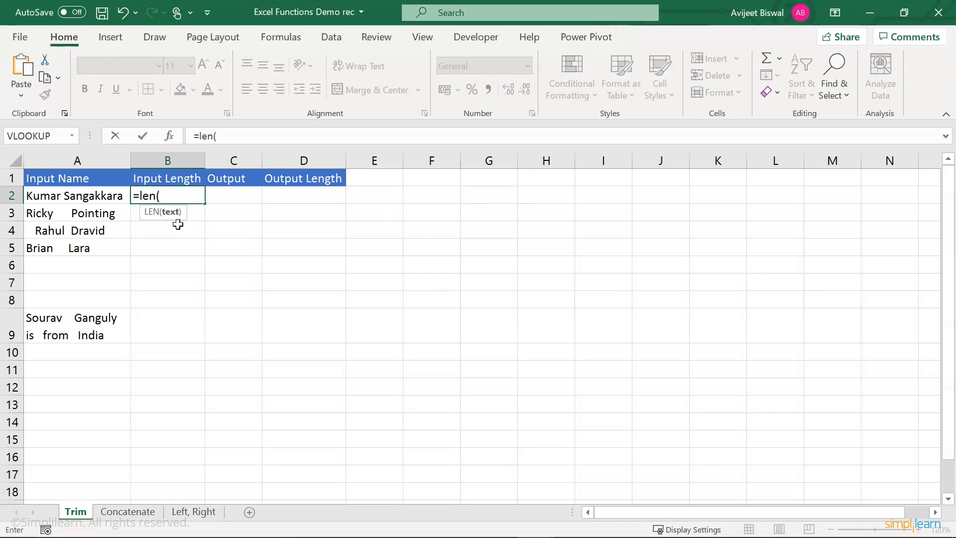
{"action": "left_click", "coordinate": [101, 194]}
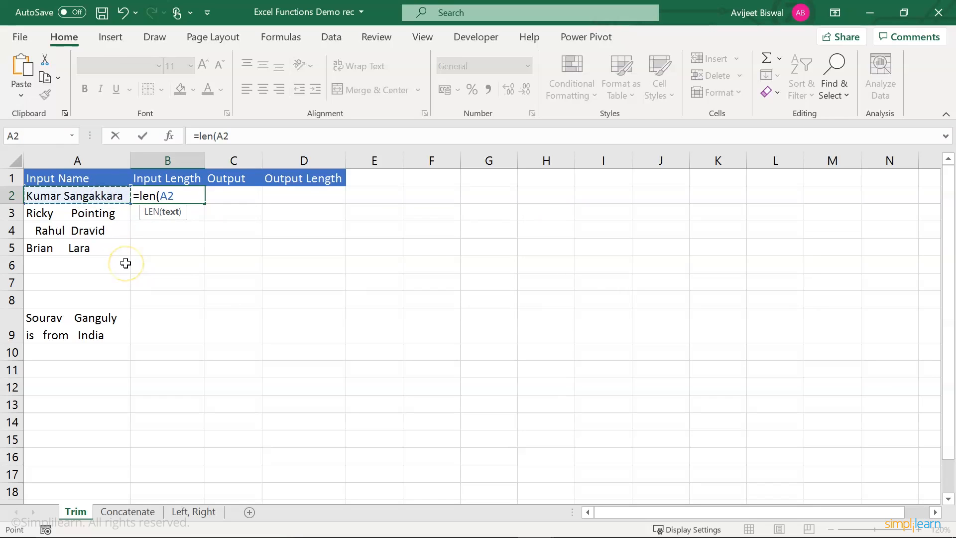
{"action": "type", "text": ")"}
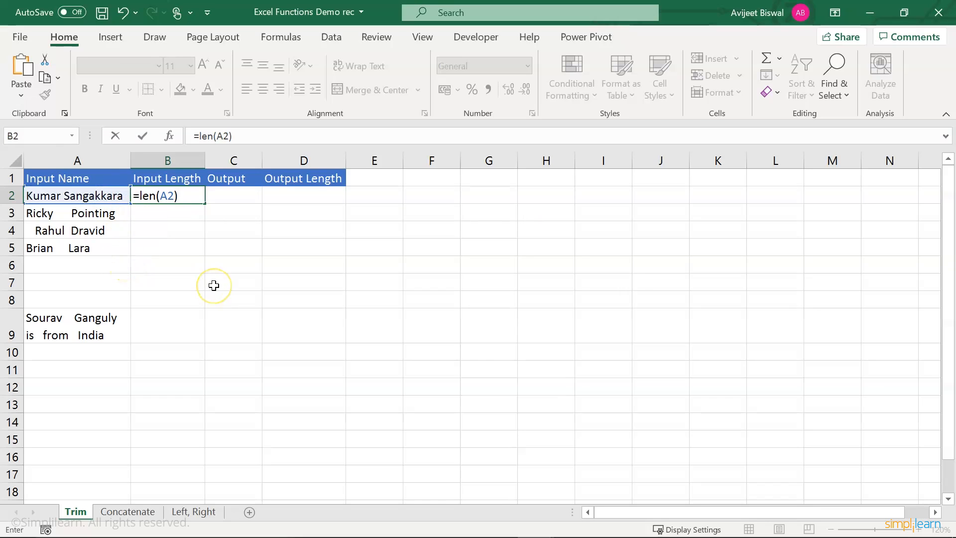
{"action": "key", "text": "Return"}
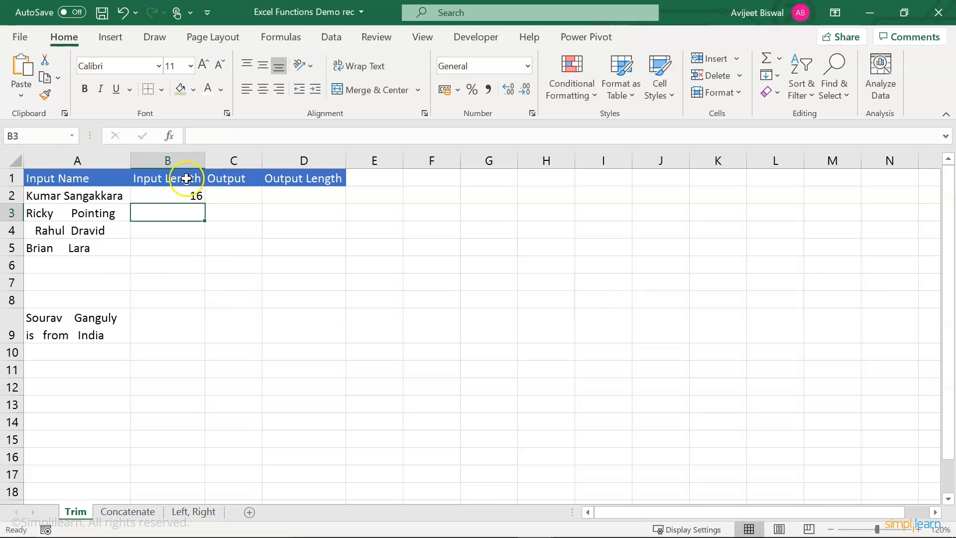
Fill the LEN formula from B2 down to B5 and check the result for row 3.
{"action": "left_click", "coordinate": [102, 196]}
{"action": "left_click", "coordinate": [193, 194]}
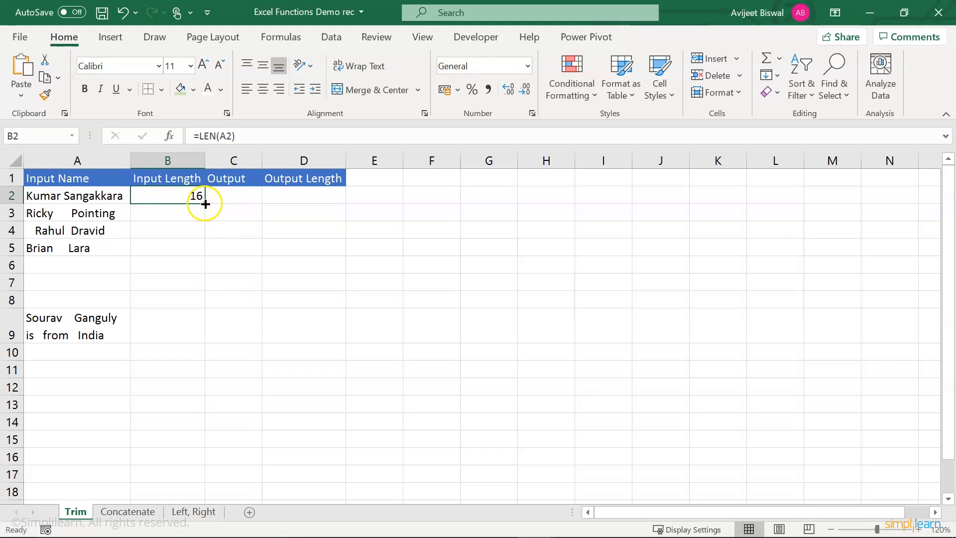
{"action": "left_click_drag", "start_coordinate": [205, 203], "coordinate": [198, 248]}
{"action": "left_click", "coordinate": [168, 282]}
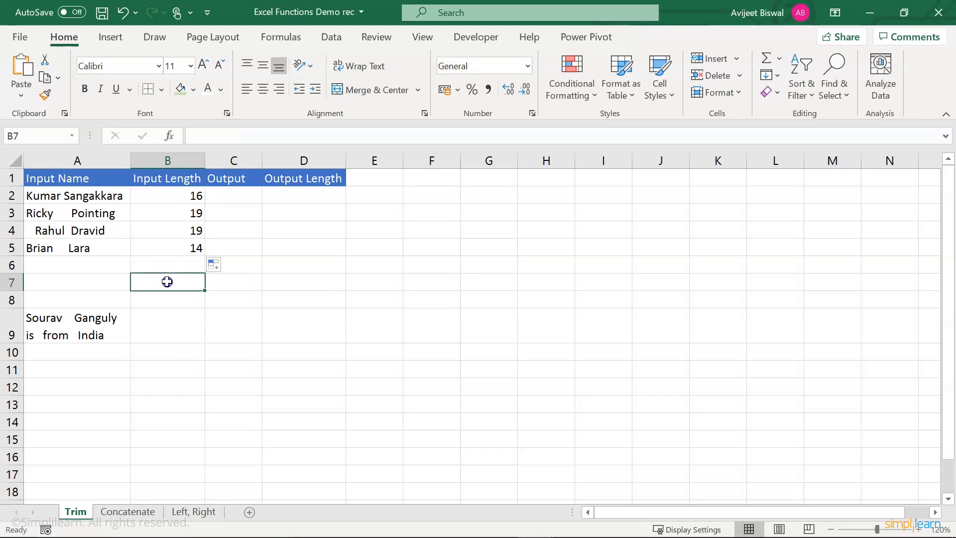
{"action": "left_click", "coordinate": [81, 211]}
{"action": "left_click", "coordinate": [144, 213]}
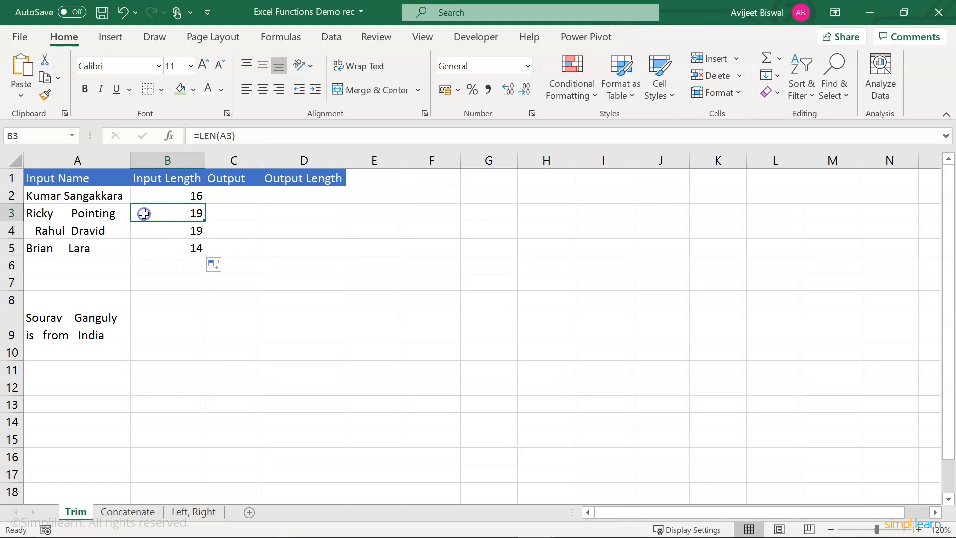
Enter =TRIM(A2) in cell C2 of the Output column and autofit column C to its contents.
{"action": "left_click", "coordinate": [229, 200]}
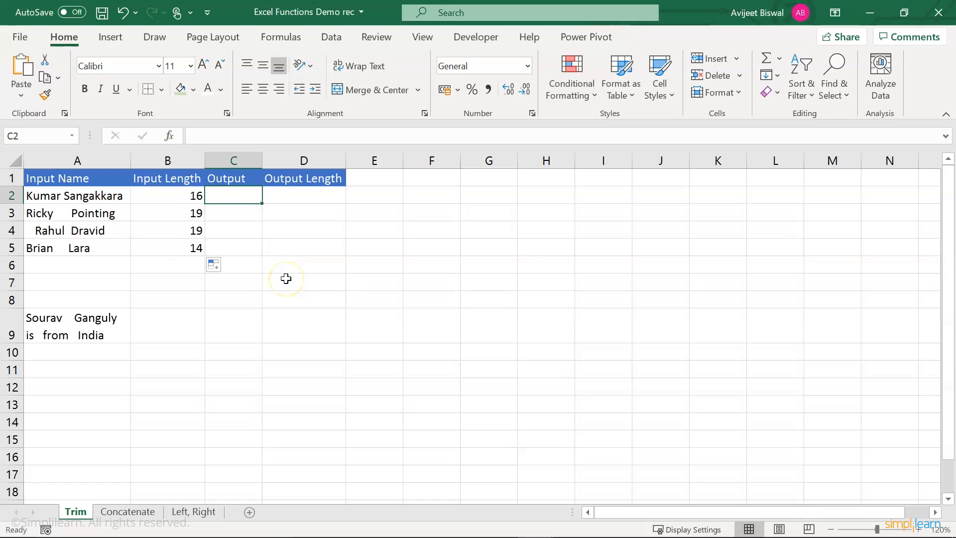
{"action": "type", "text": "=tr"}
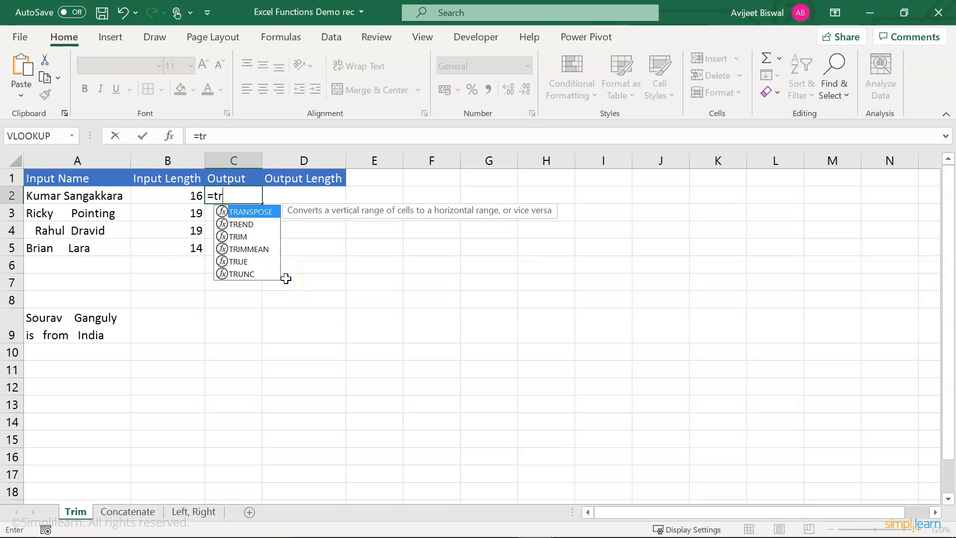
{"action": "type", "text": "im"}
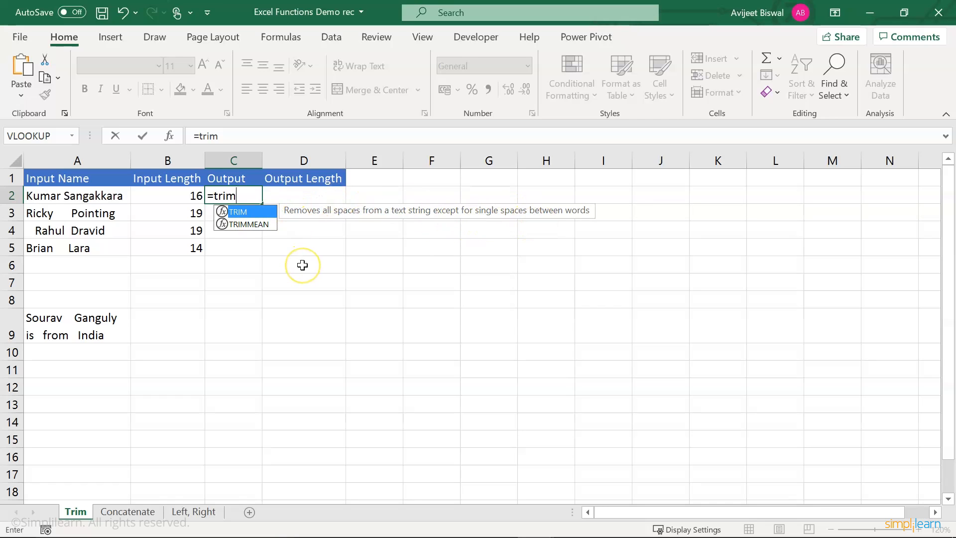
{"action": "type", "text": "("}
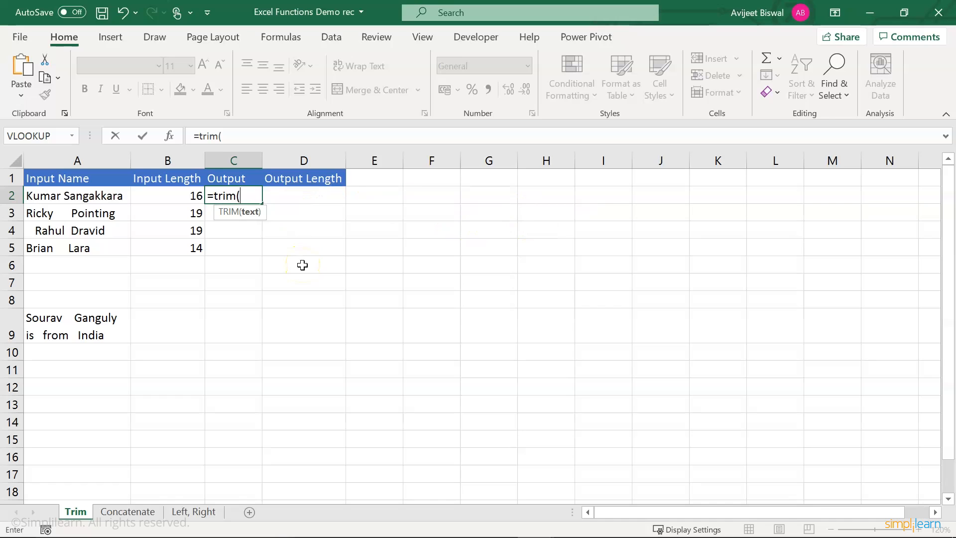
{"action": "left_click", "coordinate": [115, 195]}
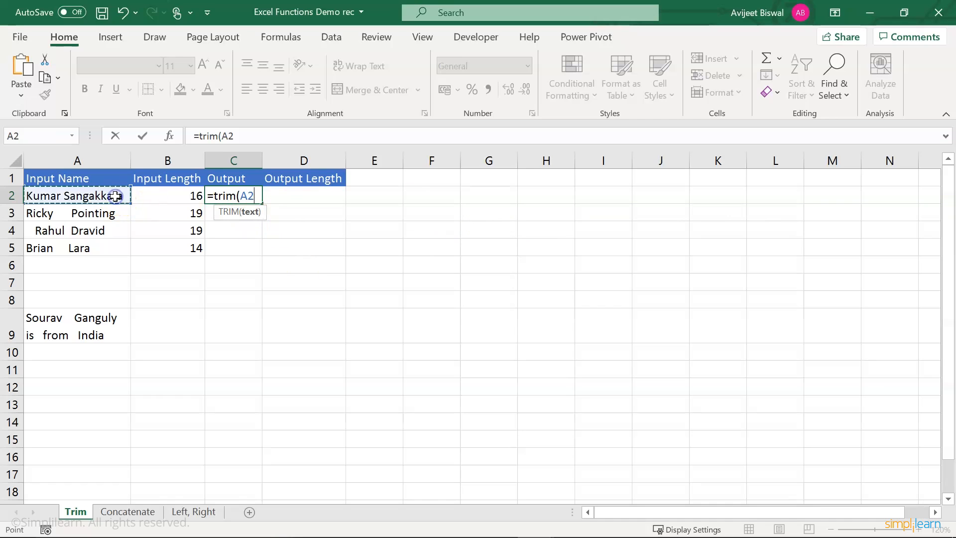
{"action": "type", "text": ")"}
{"action": "key", "text": "Return"}
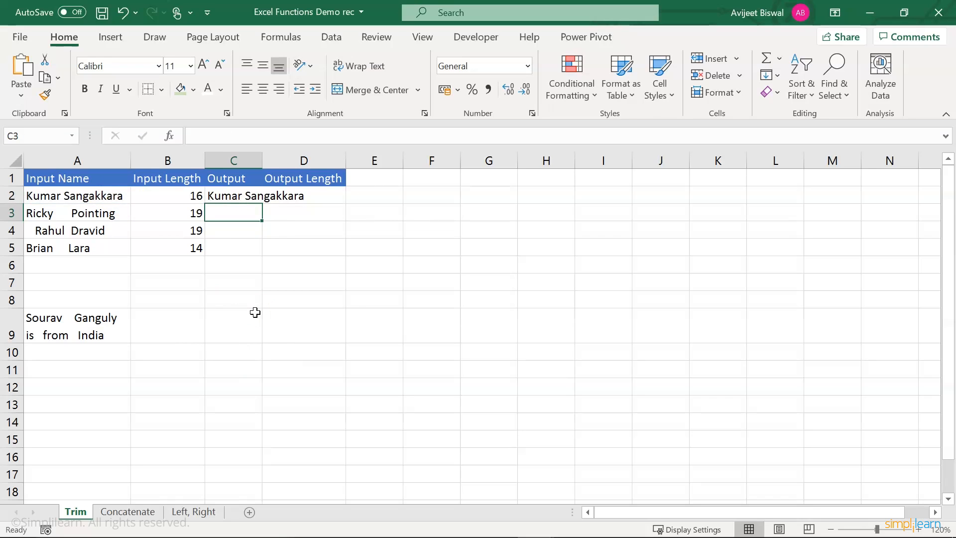
{"action": "double_click", "coordinate": [263, 161]}
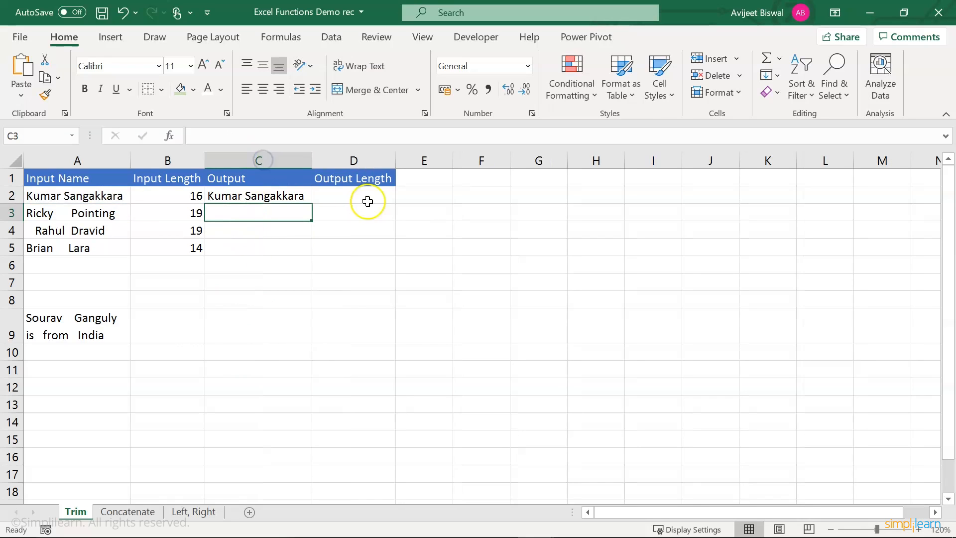
Enter =LEN(C2) in cell D2 and compare the input and output lengths in row 2.
{"action": "left_click", "coordinate": [368, 202]}
{"action": "type", "text": "len"}
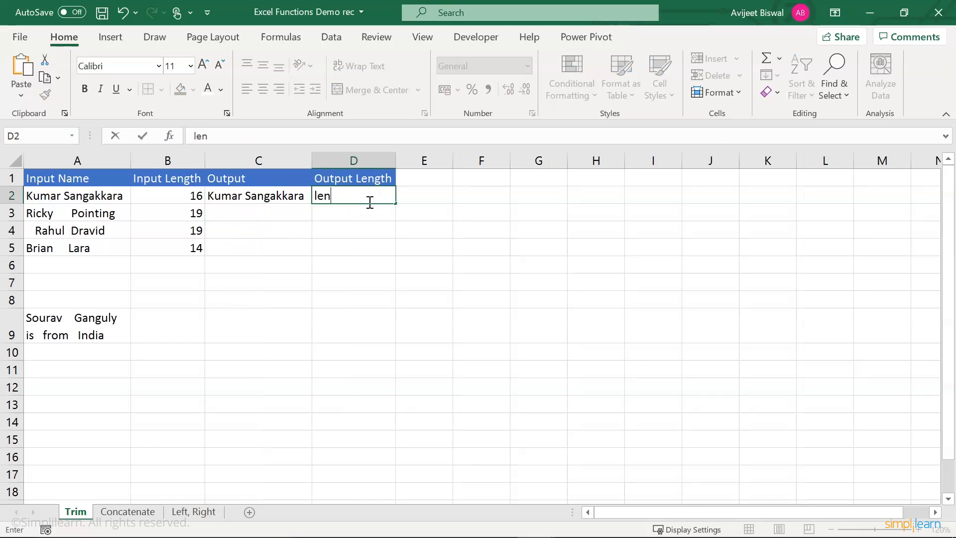
{"action": "type", "text": "="}
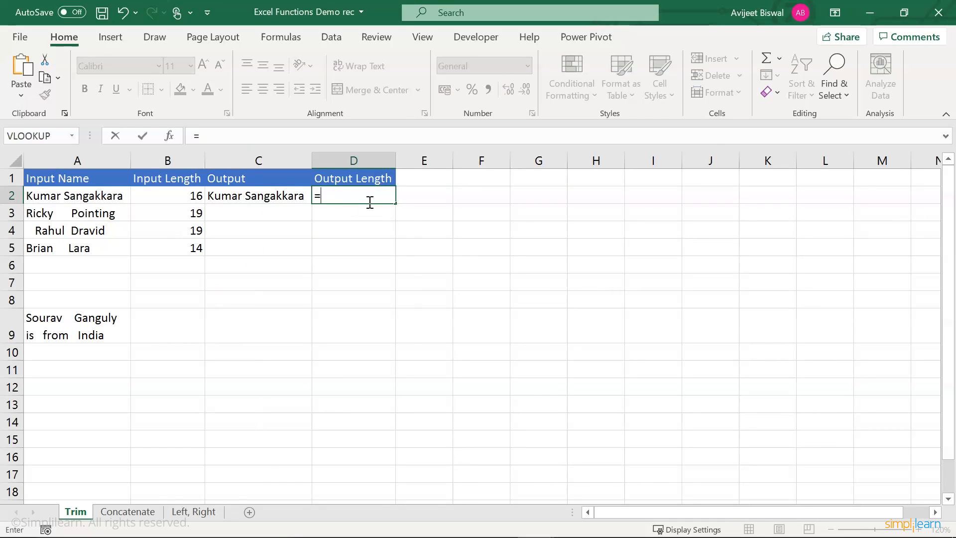
{"action": "type", "text": "len("}
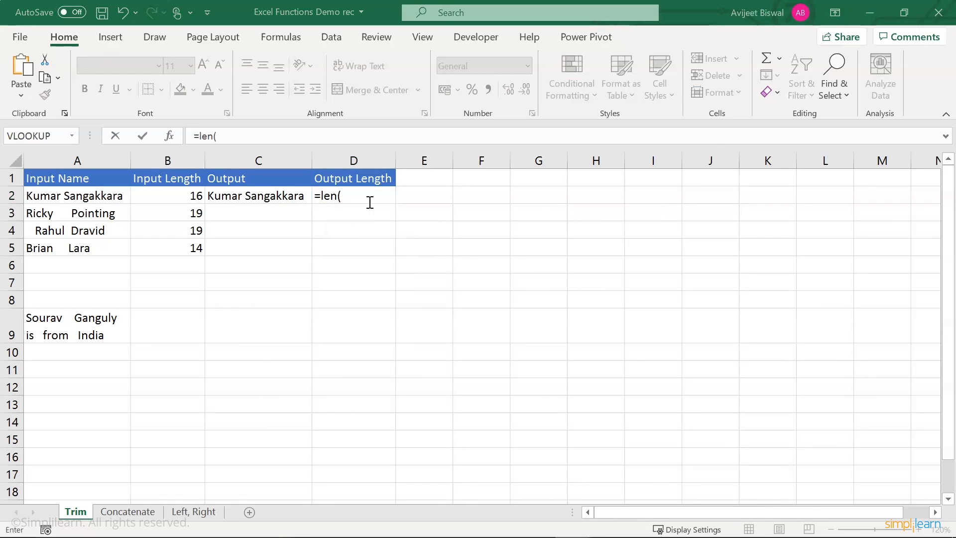
{"action": "left_click", "coordinate": [284, 195]}
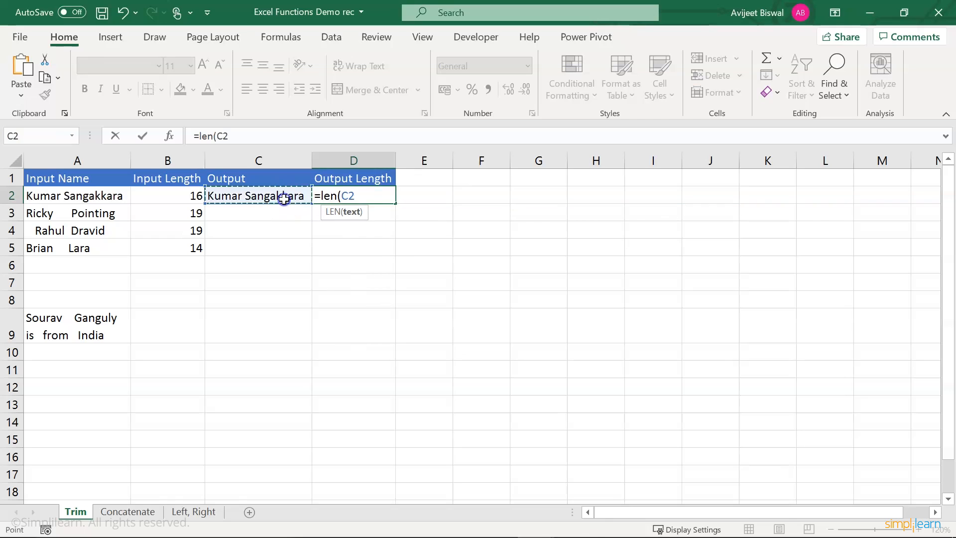
{"action": "type", "text": ")"}
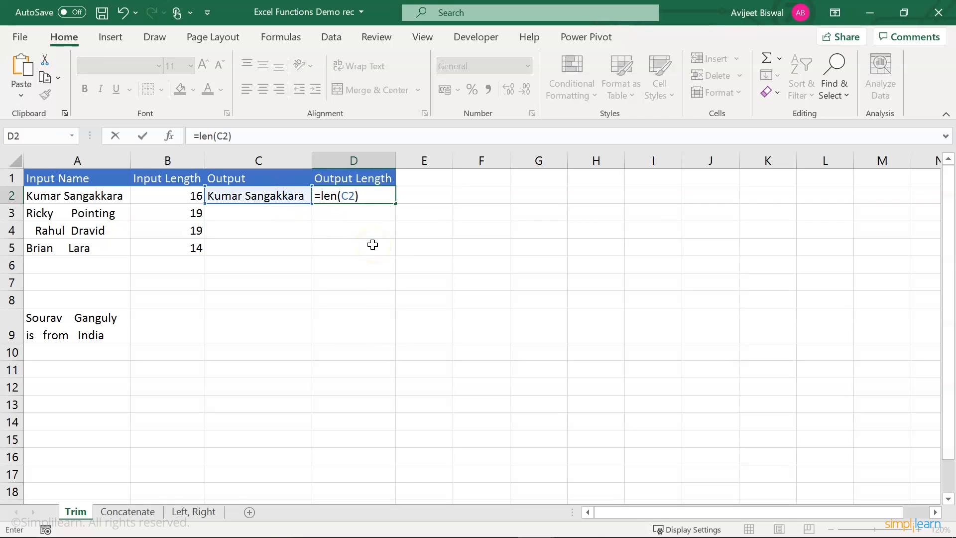
{"action": "key", "text": "Return"}
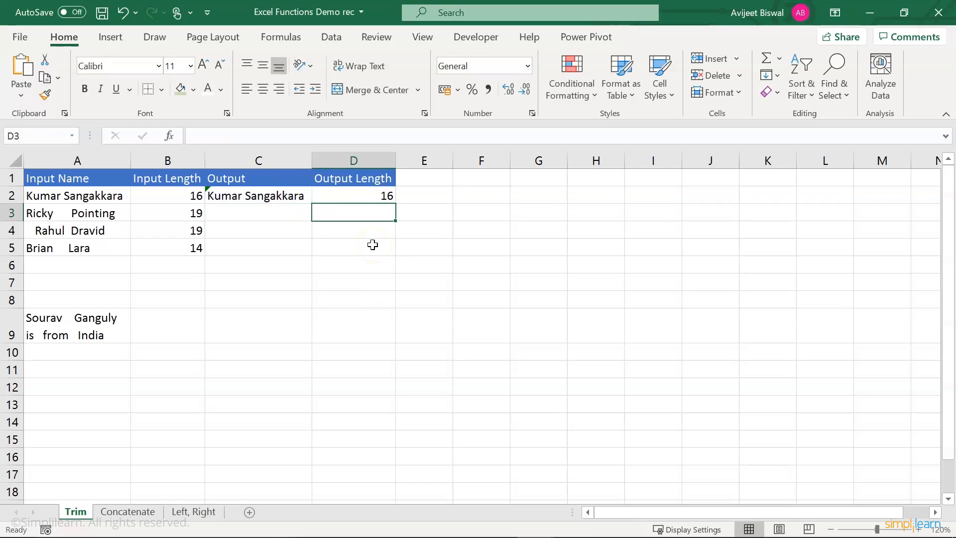
{"action": "left_click", "coordinate": [99, 195]}
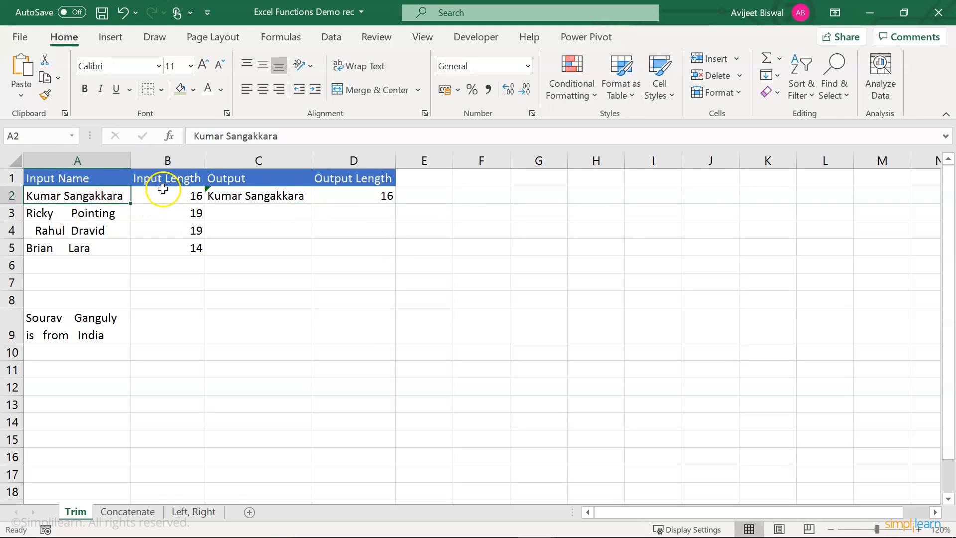
{"action": "left_click", "coordinate": [162, 193]}
{"action": "left_click", "coordinate": [354, 197]}
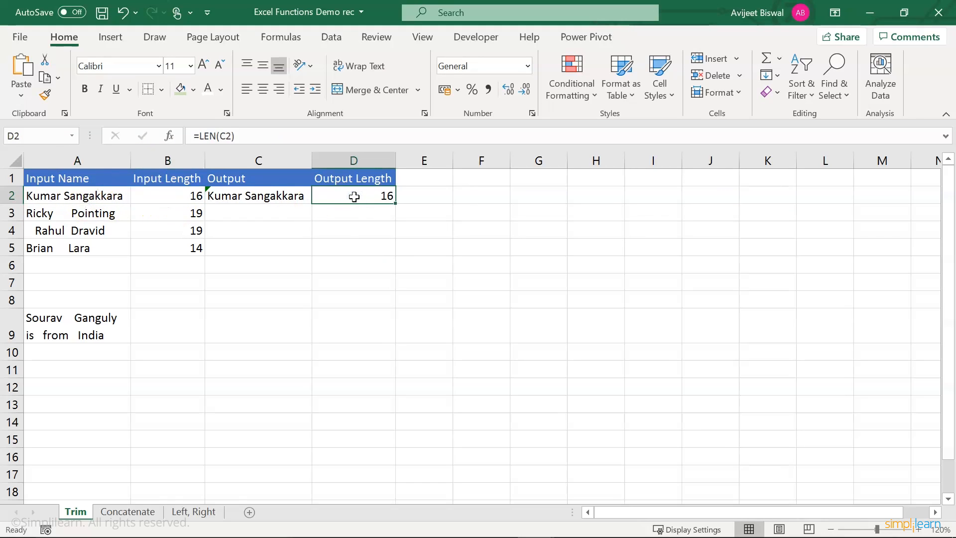
{"action": "left_click", "coordinate": [278, 197]}
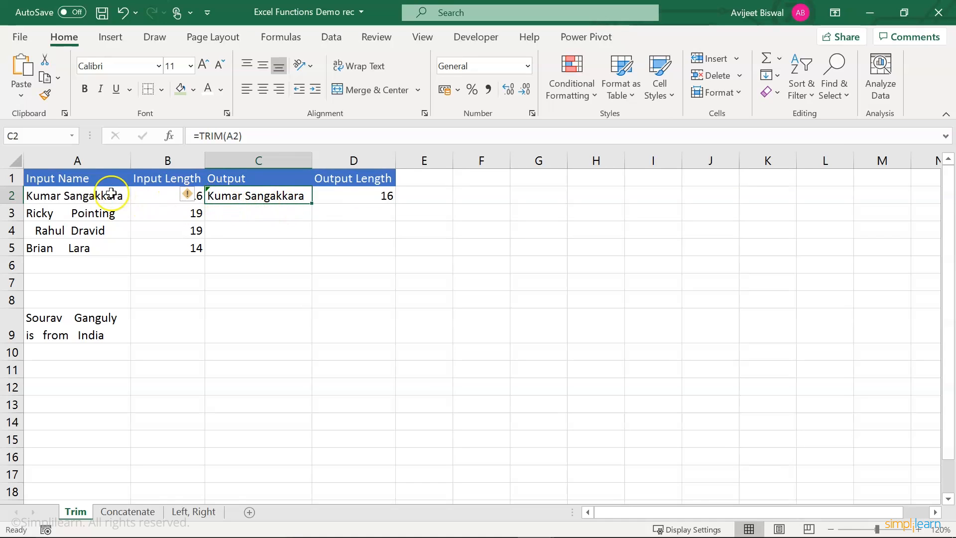
{"action": "left_click", "coordinate": [66, 197]}
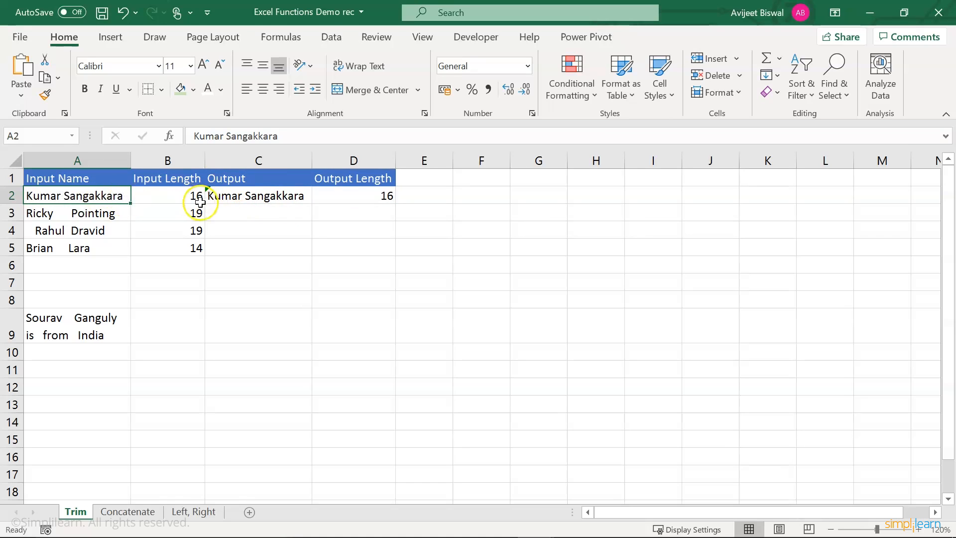
Enter =TRIM(A3) in cell C3 to strip the extra spaces from the second input name.
{"action": "left_click", "coordinate": [248, 214]}
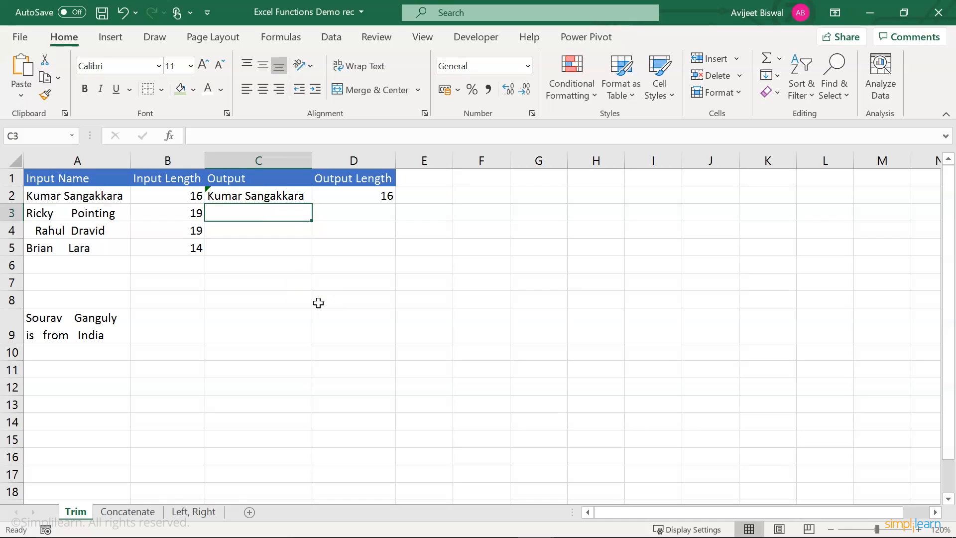
{"action": "type", "text": "=tri"}
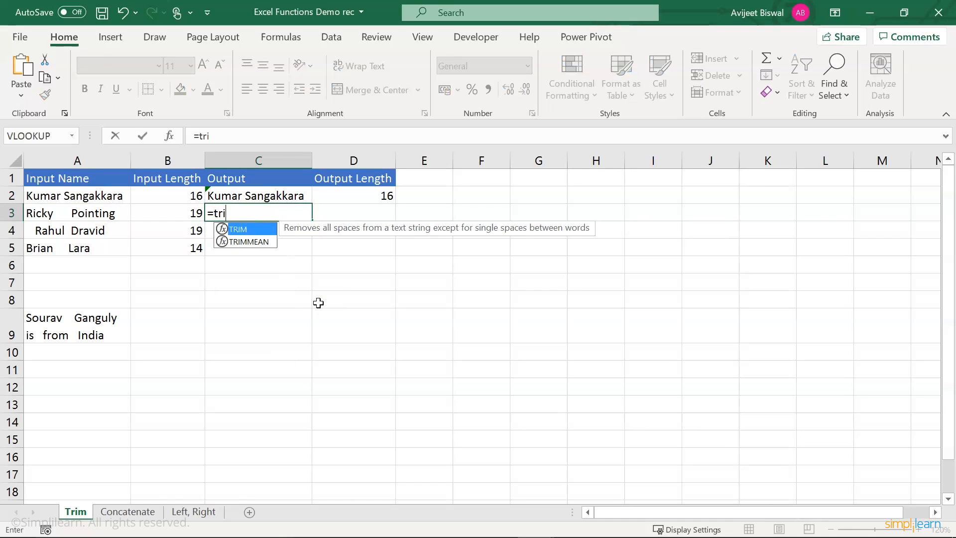
{"action": "key", "text": "Tab"}
{"action": "left_click", "coordinate": [52, 211]}
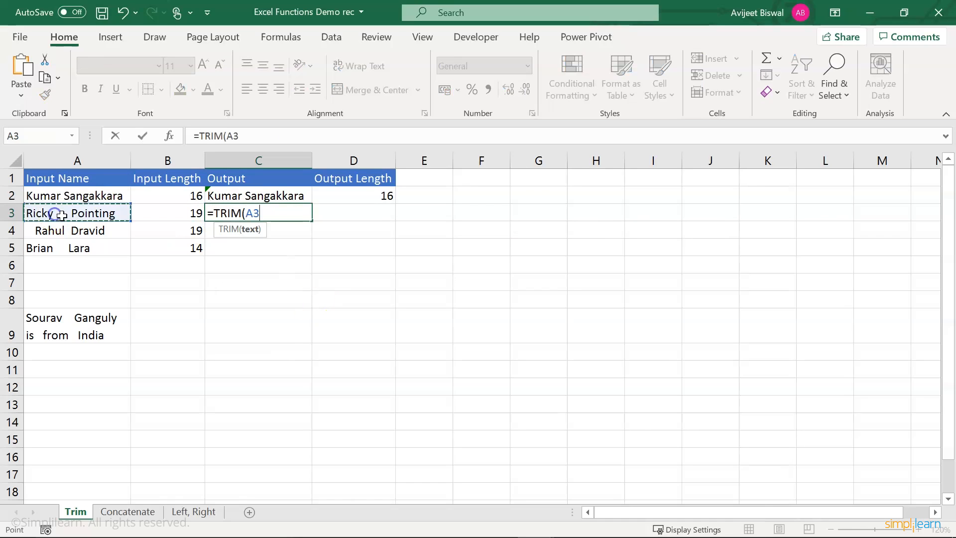
{"action": "type", "text": ")"}
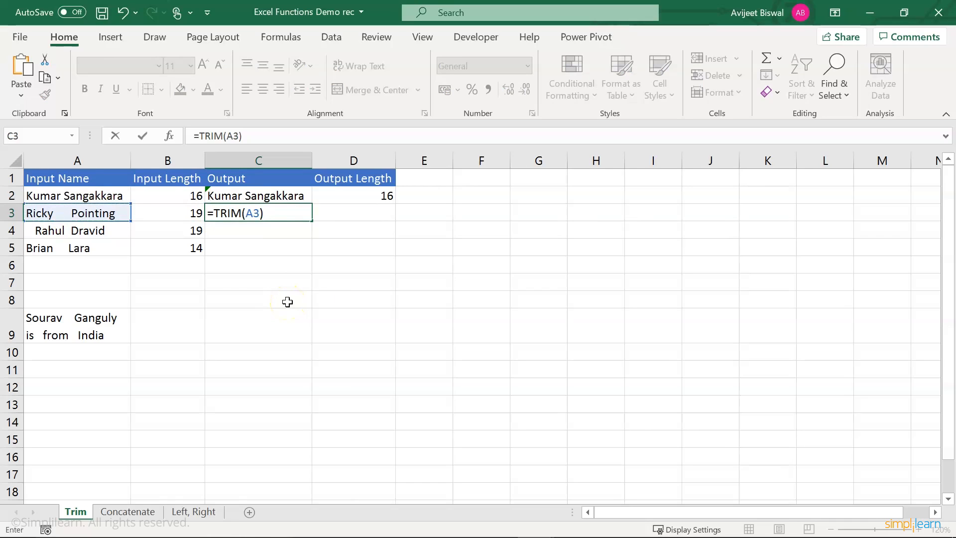
{"action": "key", "text": "Return"}
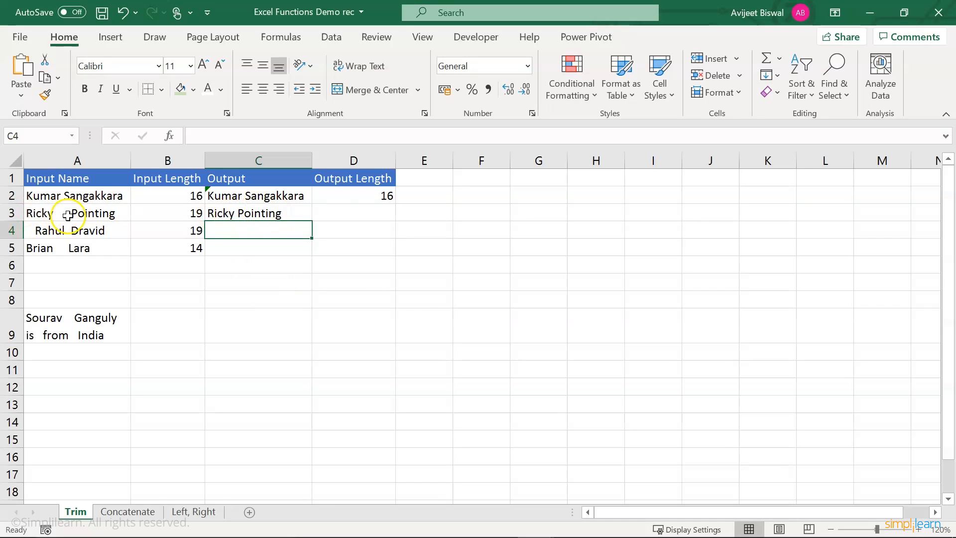
Fill the LEN formula from D2 down to D3 and compare the input and output lengths in row 3.
{"action": "left_click", "coordinate": [380, 190]}
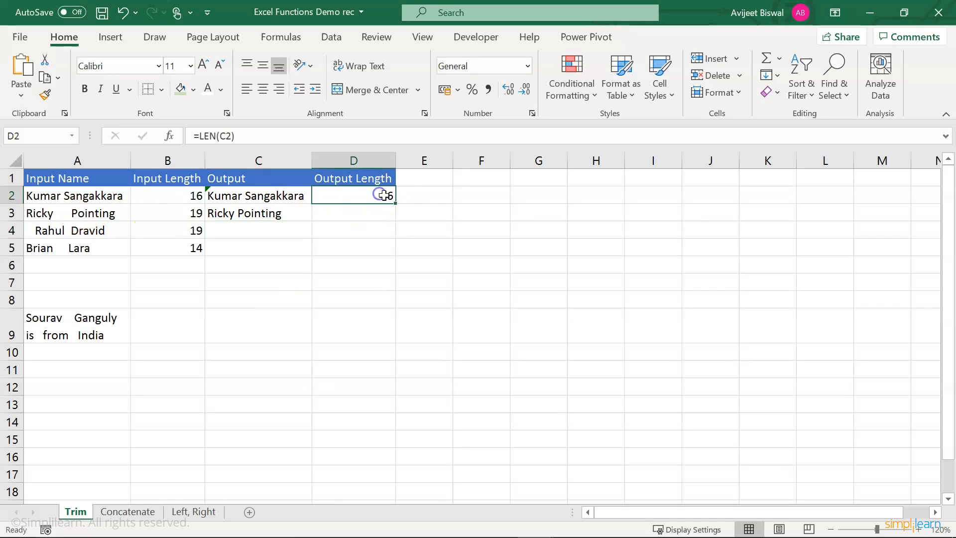
{"action": "left_click_drag", "start_coordinate": [396, 202], "coordinate": [392, 216]}
{"action": "left_click", "coordinate": [384, 230]}
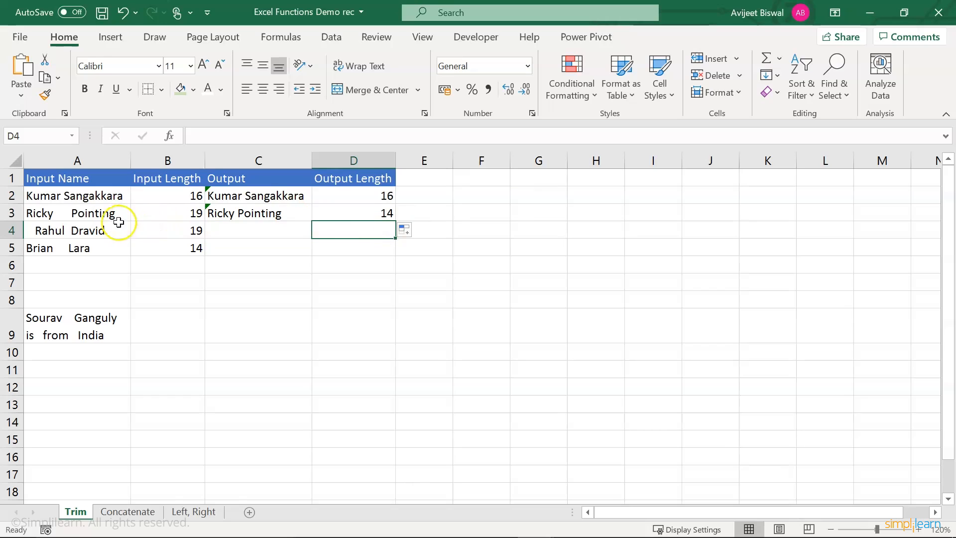
{"action": "left_click", "coordinate": [190, 213]}
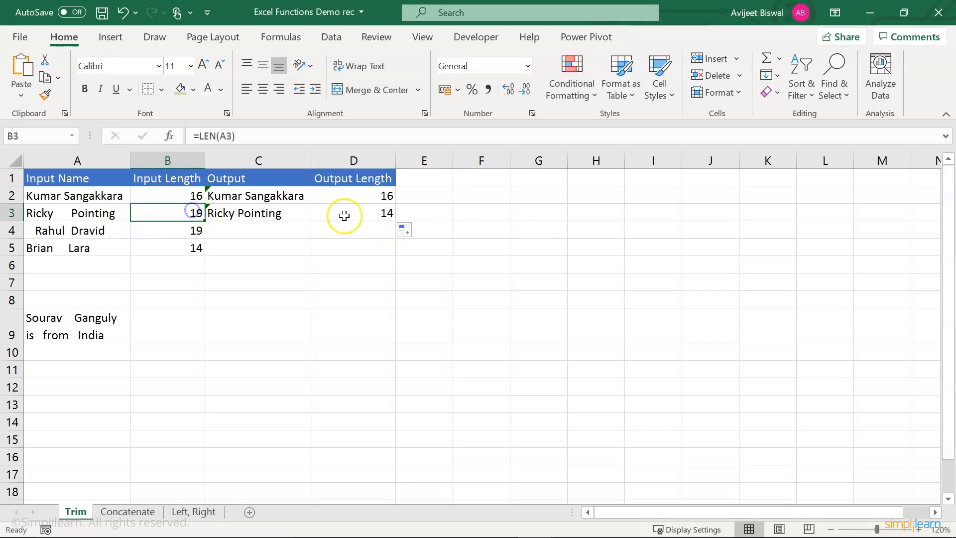
{"action": "left_click", "coordinate": [268, 216]}
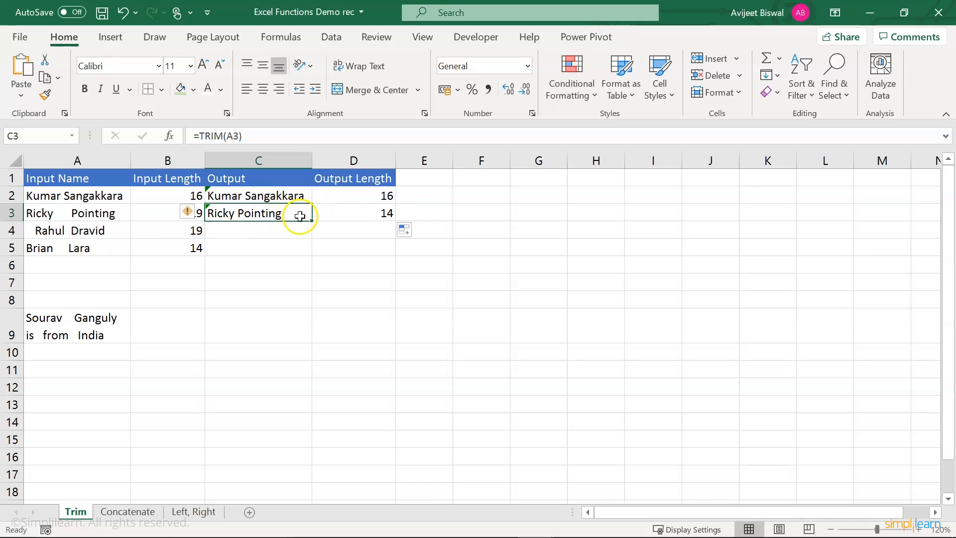
{"action": "left_click", "coordinate": [348, 217]}
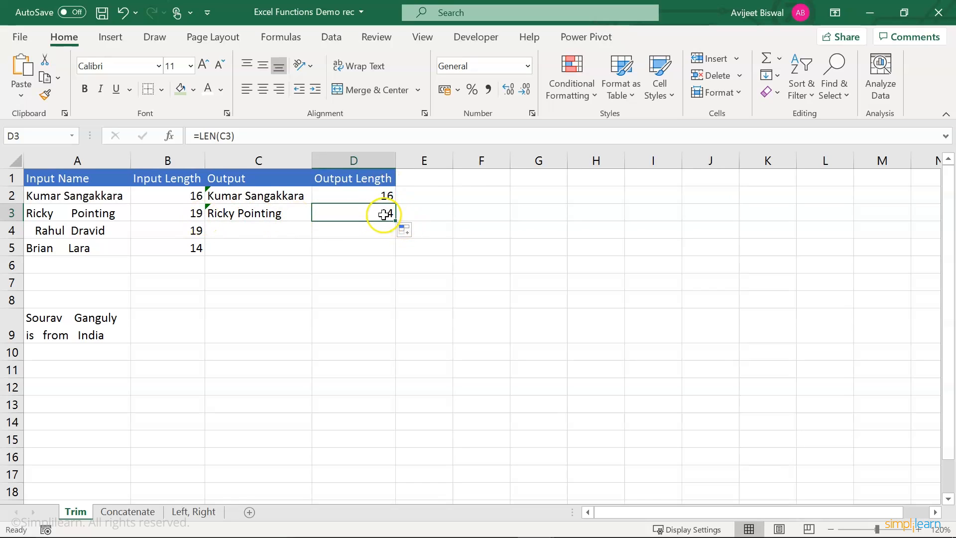
Enter =TRIM(A4) in cell C4 of the Output column and check the formula.
{"action": "left_click", "coordinate": [290, 231]}
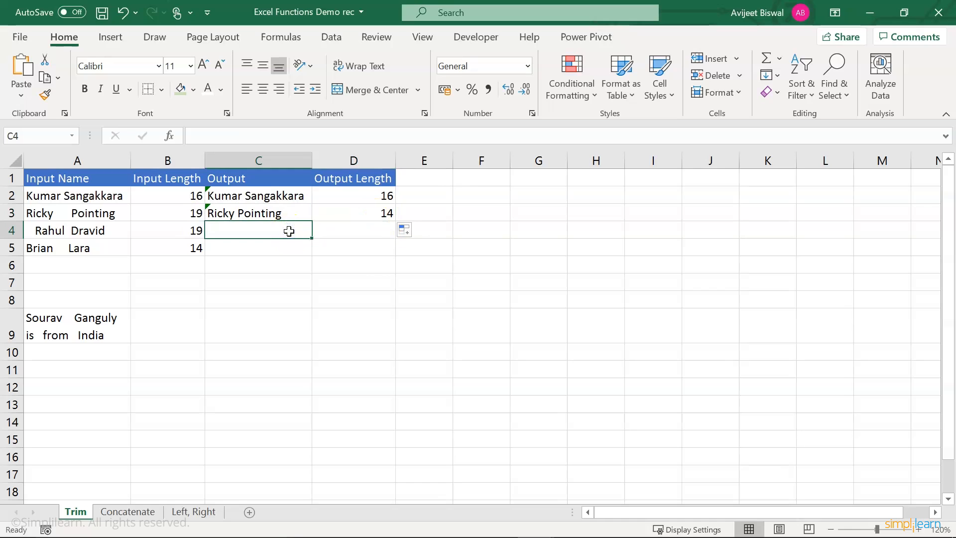
{"action": "type", "text": "="}
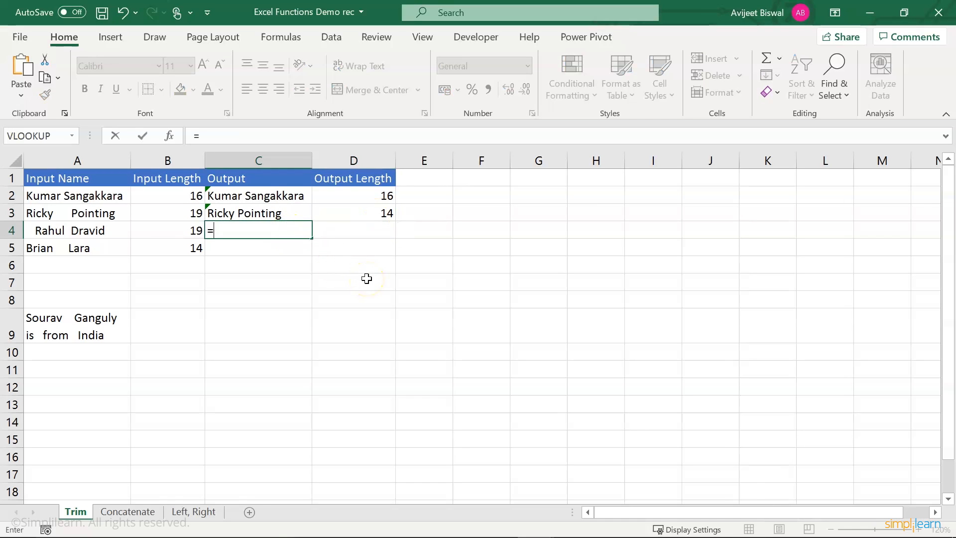
{"action": "type", "text": "tri"}
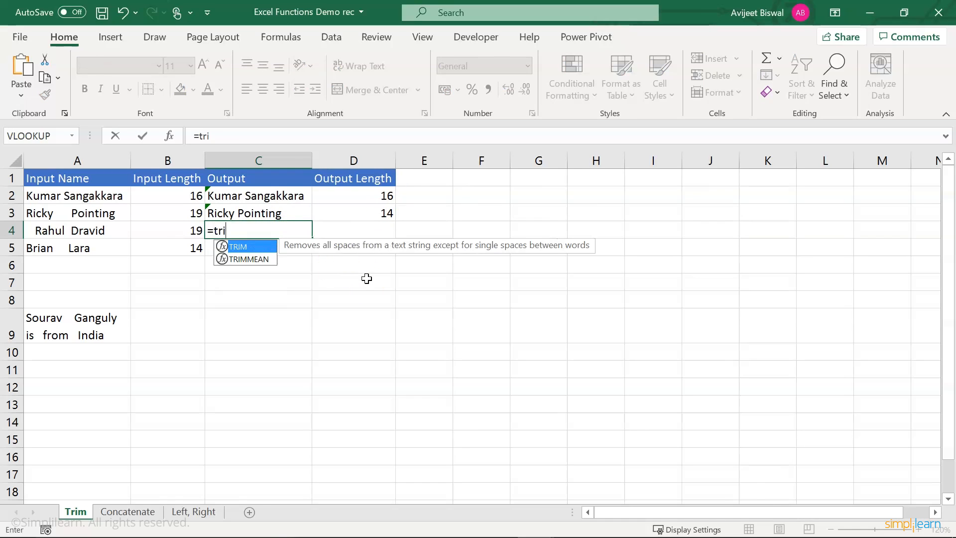
{"action": "key", "text": "Tab"}
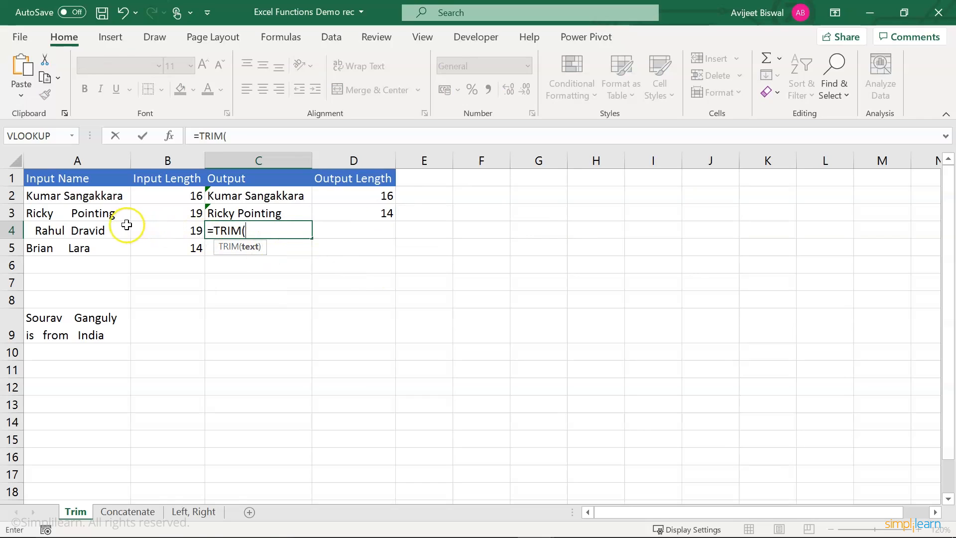
{"action": "left_click", "coordinate": [94, 232]}
{"action": "type", "text": ")"}
{"action": "key", "text": "Return"}
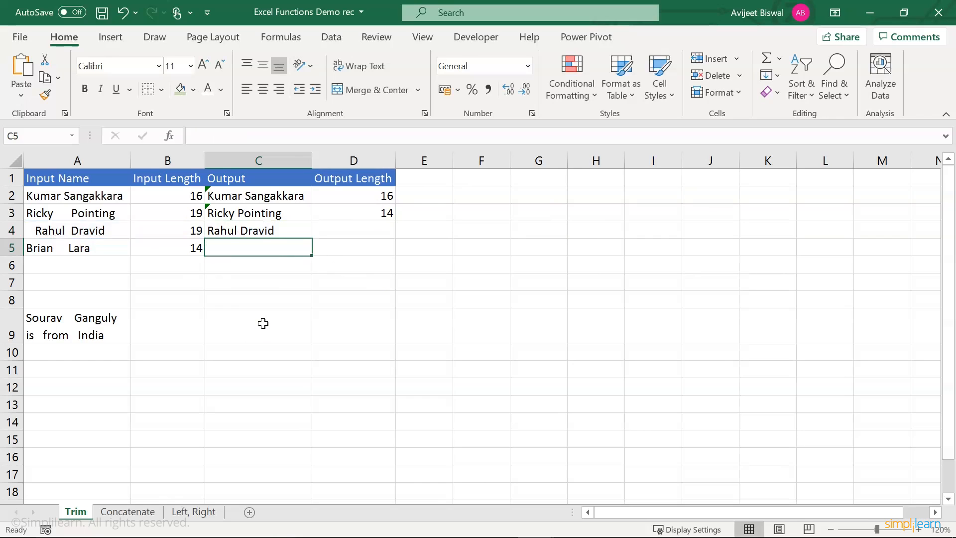
{"action": "left_click", "coordinate": [245, 230]}
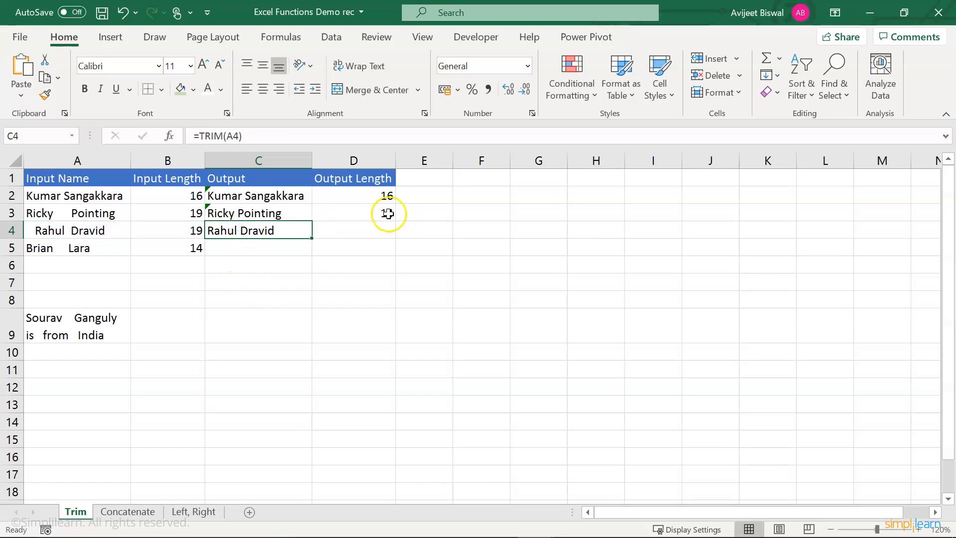
Fill the LEN formula from D3 down to D4 and compare the input and output lengths in row 4.
{"action": "left_click", "coordinate": [392, 216]}
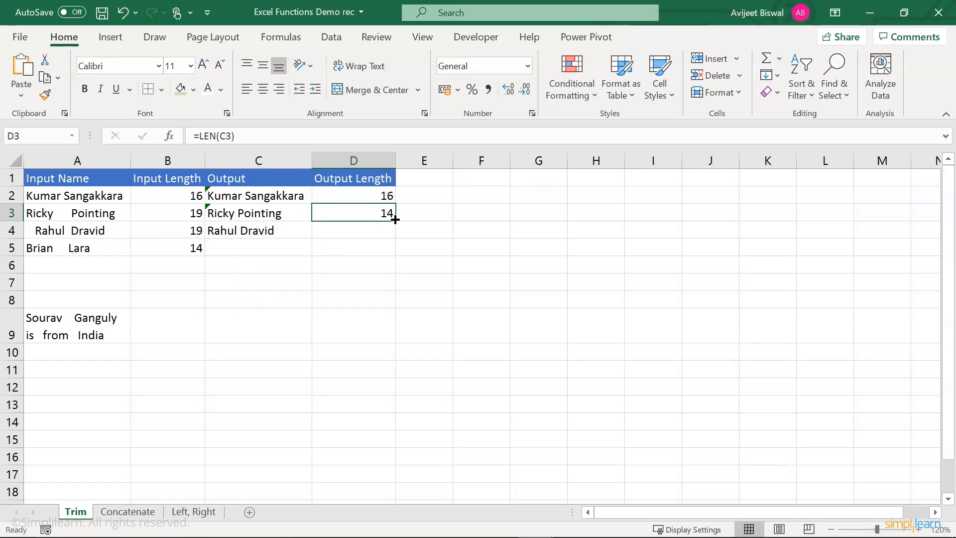
{"action": "left_click_drag", "start_coordinate": [395, 222], "coordinate": [394, 238]}
{"action": "left_click", "coordinate": [377, 271]}
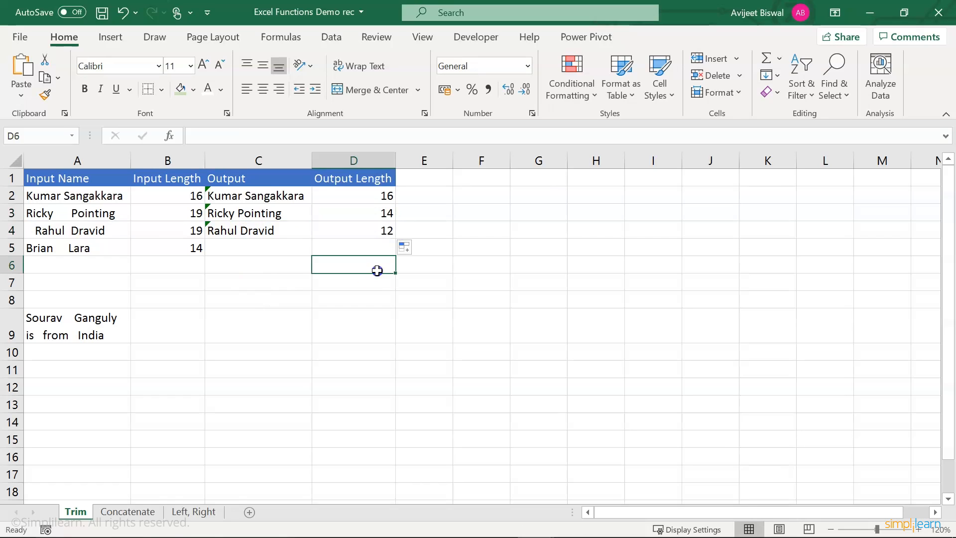
{"action": "left_click", "coordinate": [183, 231]}
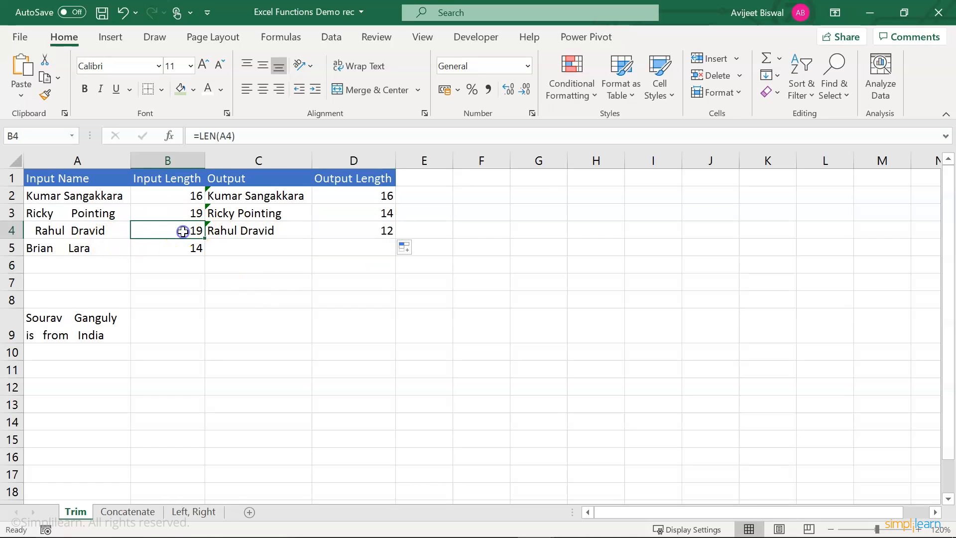
{"action": "left_click", "coordinate": [366, 227]}
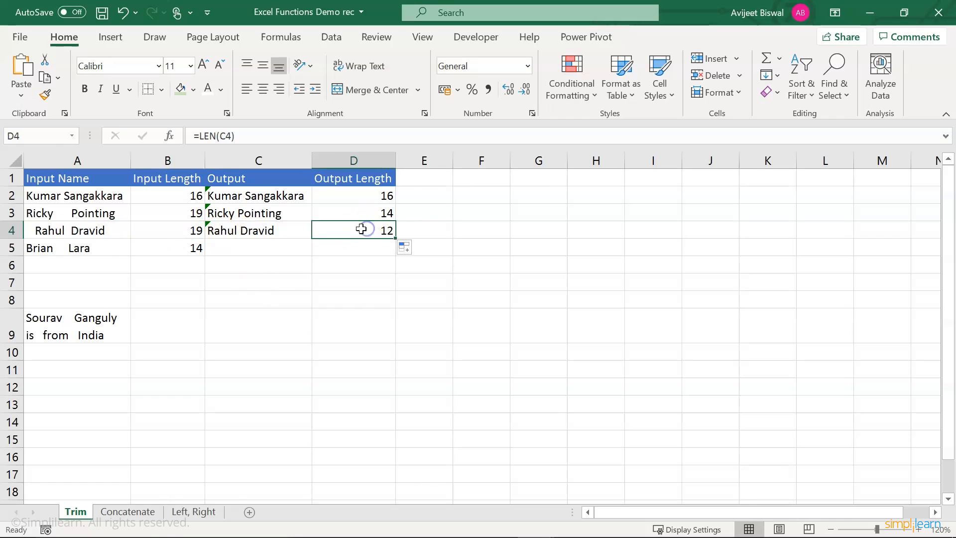
{"action": "left_click", "coordinate": [78, 235]}
Fill the TRIM formula from C4 down to C5 and inspect the spacing of the original name in A5.
{"action": "left_click", "coordinate": [269, 228]}
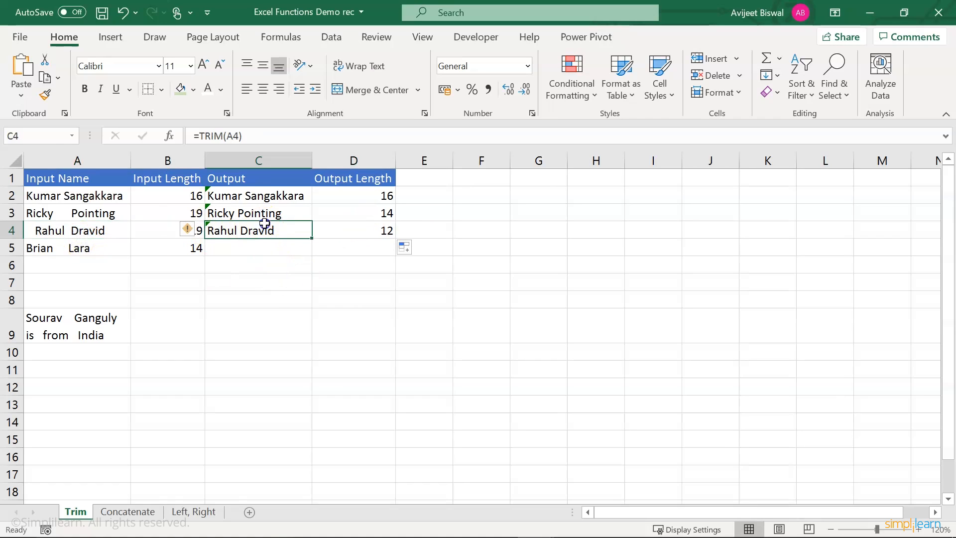
{"action": "left_click_drag", "start_coordinate": [312, 239], "coordinate": [309, 252]}
{"action": "left_click", "coordinate": [284, 263]}
{"action": "left_click", "coordinate": [65, 249]}
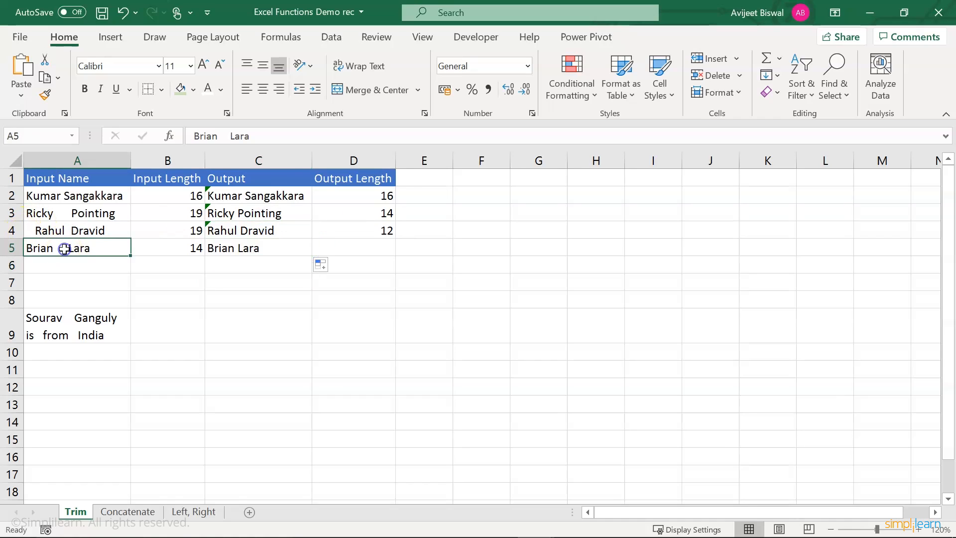
{"action": "double_click", "coordinate": [64, 248]}
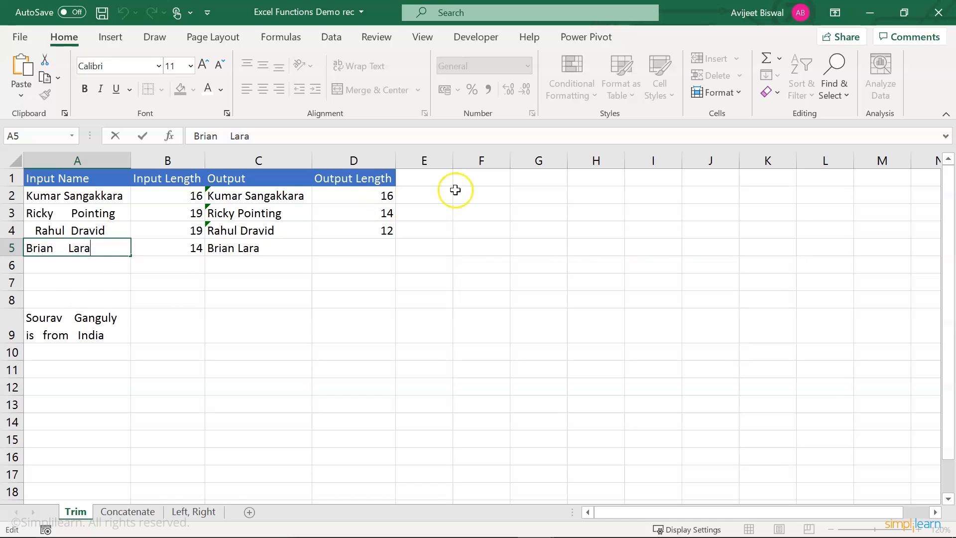
Fill the LEN formula from D4 down to D5 and compare the input and output lengths in row 5.
{"action": "left_click", "coordinate": [367, 246]}
{"action": "left_click", "coordinate": [376, 233]}
{"action": "left_click_drag", "start_coordinate": [395, 238], "coordinate": [396, 255]}
{"action": "left_click", "coordinate": [375, 283]}
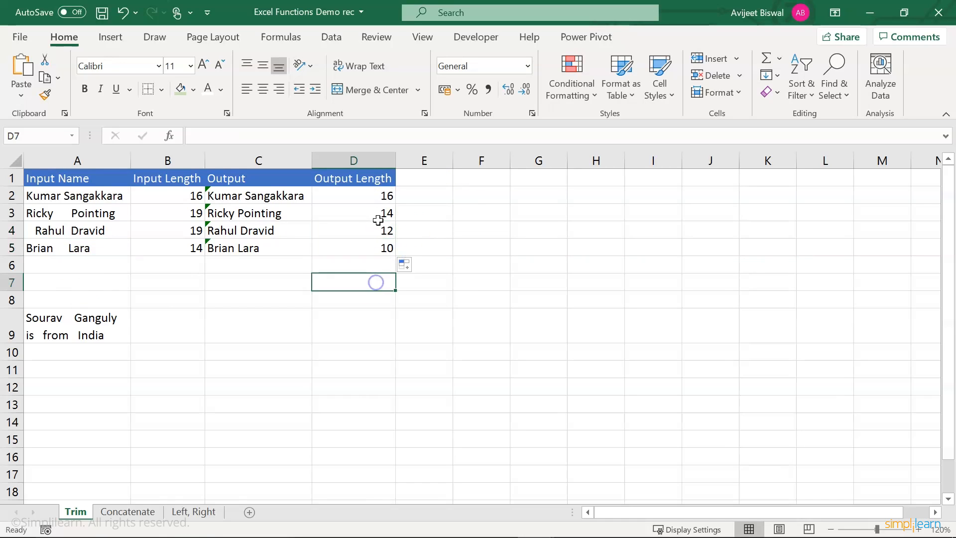
{"action": "left_click", "coordinate": [145, 246]}
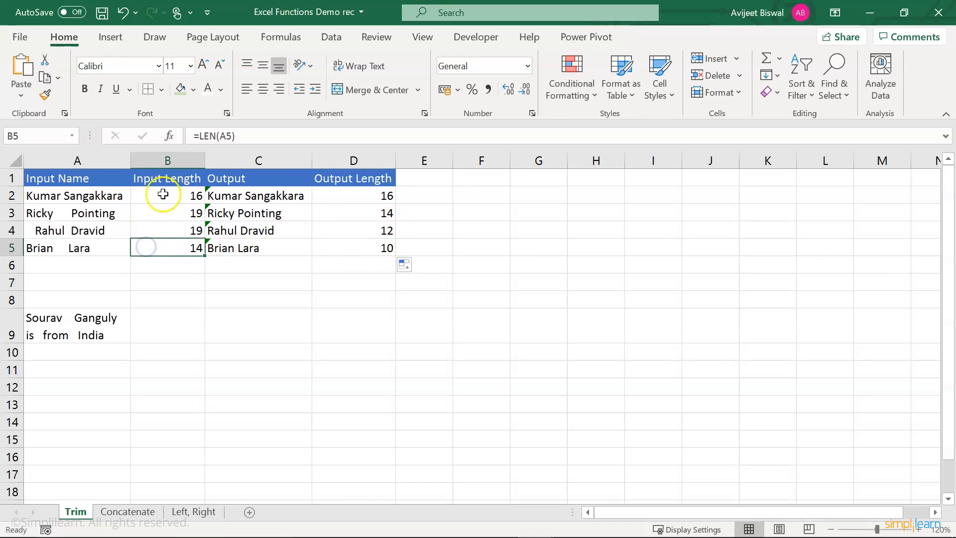
{"action": "left_click", "coordinate": [363, 249]}
Enter =TRIM(CLEAN(A9)) in cell B9 to remove the extra spaces and nonprintable characters from the sentence in A9.
{"action": "left_click", "coordinate": [269, 321]}
{"action": "left_click", "coordinate": [182, 327]}
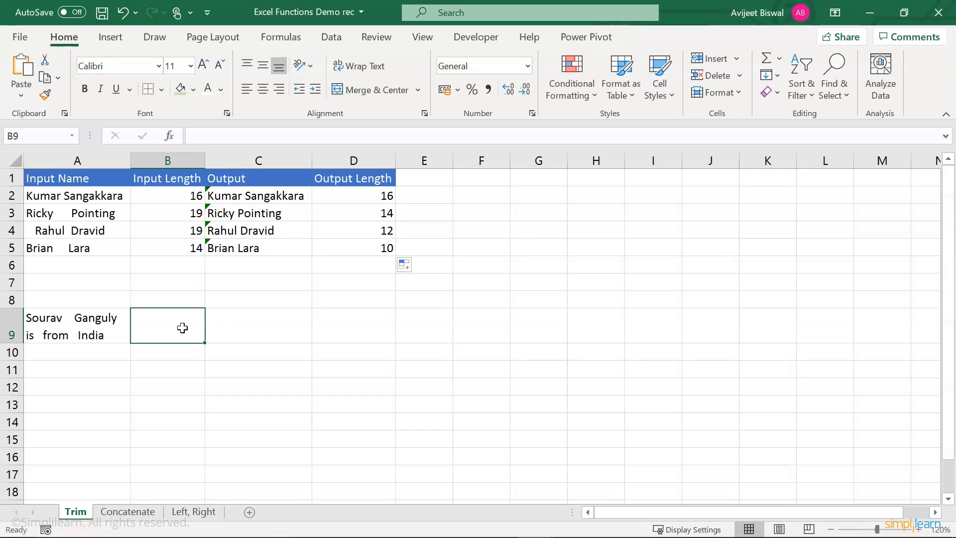
{"action": "left_click", "coordinate": [64, 333]}
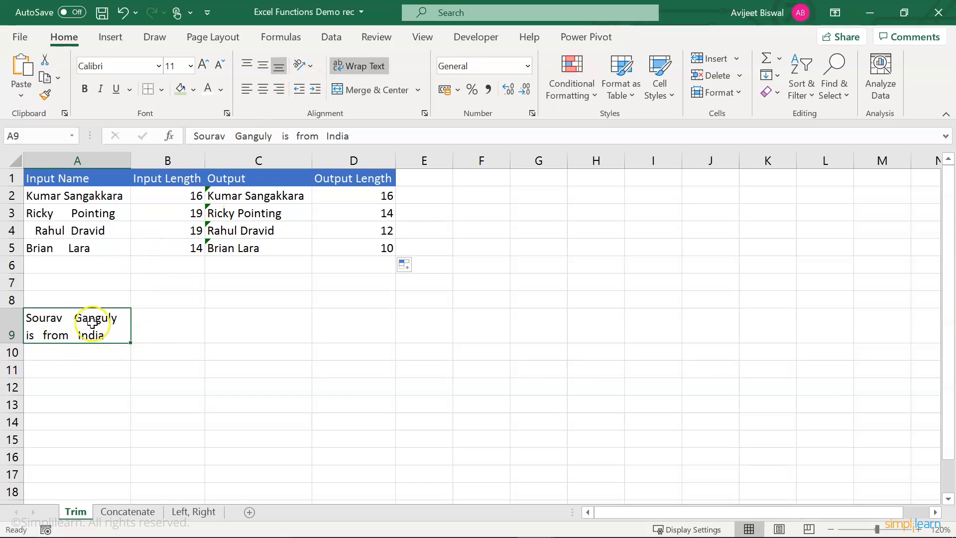
{"action": "left_click", "coordinate": [171, 329]}
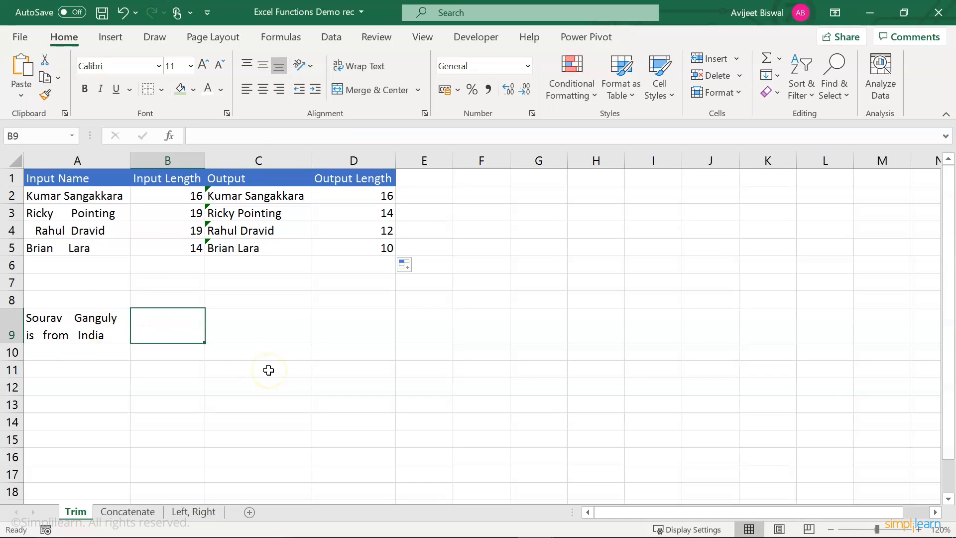
{"action": "type", "text": "="}
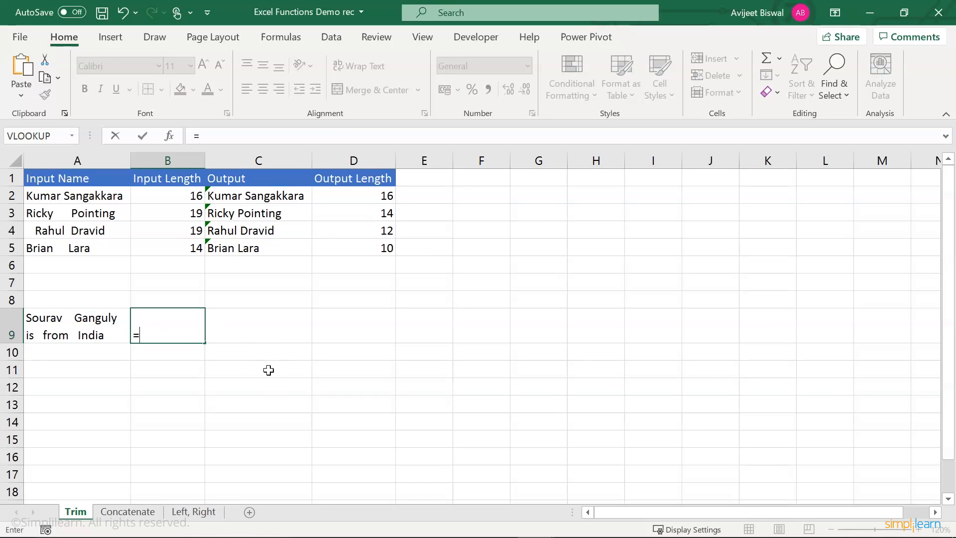
{"action": "type", "text": "tri"}
{"action": "key", "text": "BackSpace"}
{"action": "type", "text": "rim(clena"}
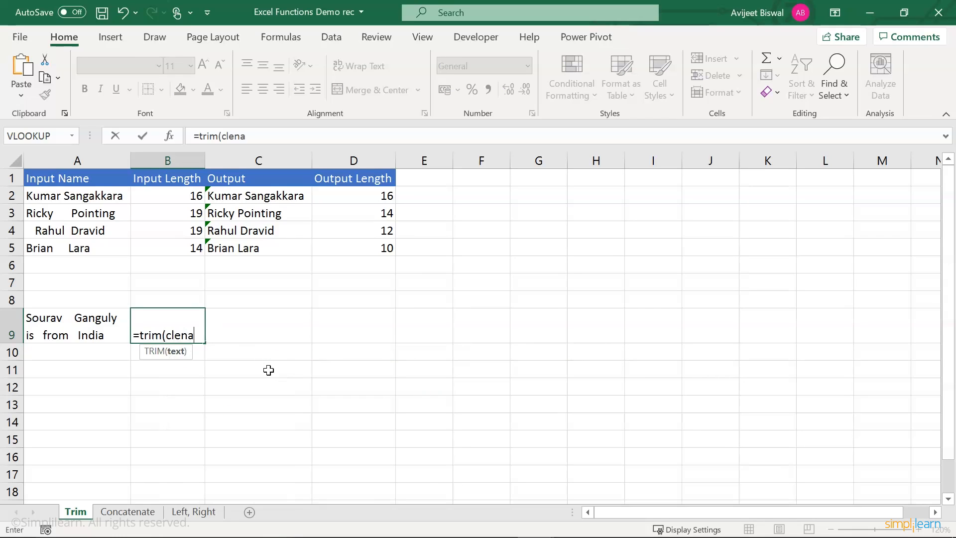
{"action": "key", "text": "BackSpace"}
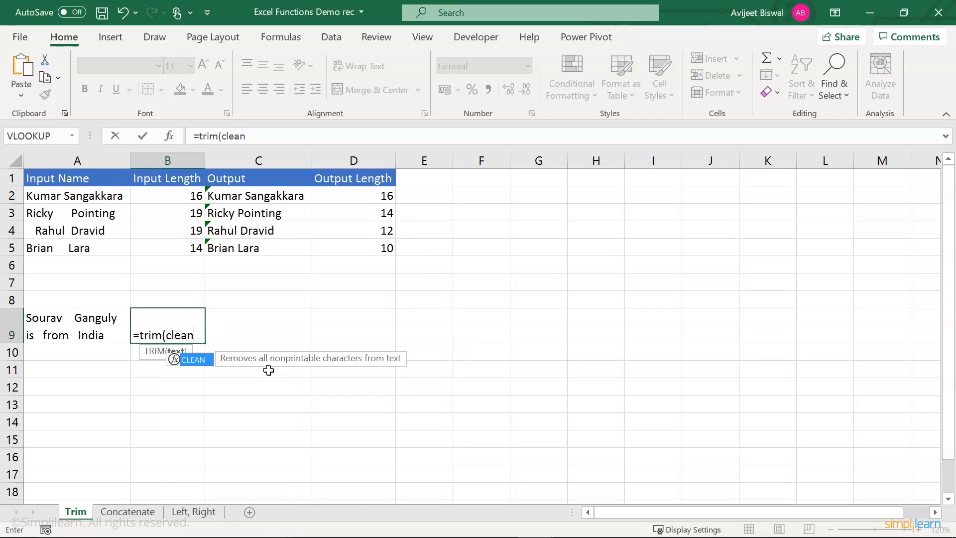
{"action": "type", "text": "an("}
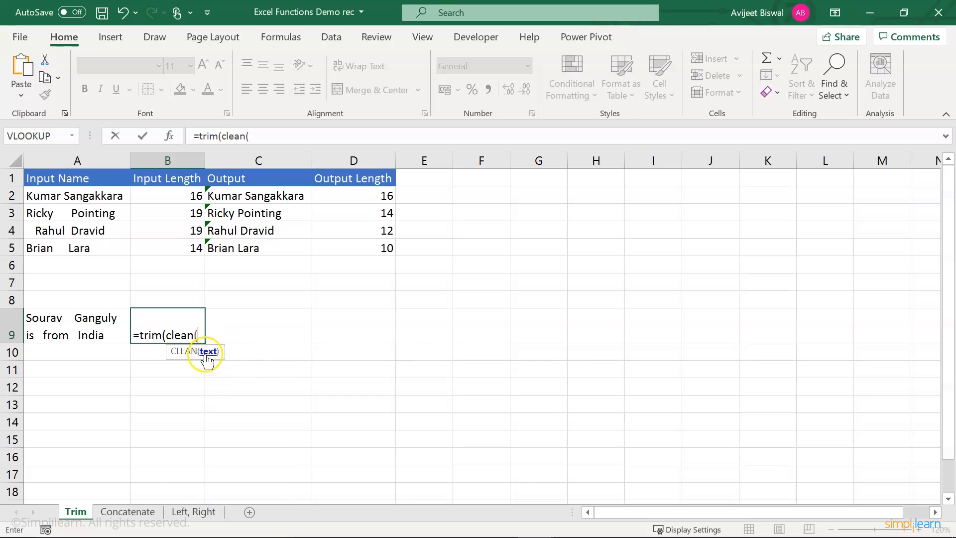
{"action": "left_click", "coordinate": [81, 324]}
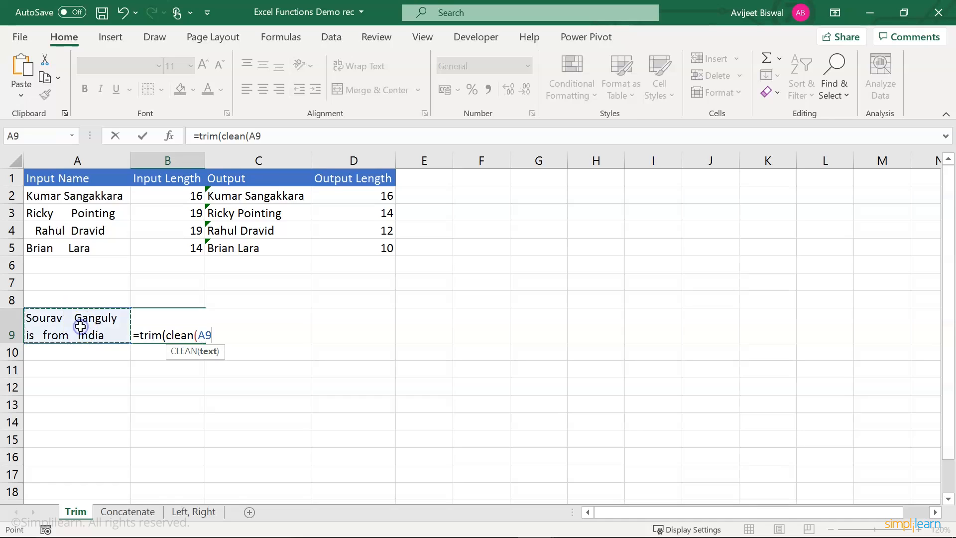
{"action": "type", "text": "))"}
{"action": "key", "text": "Return"}
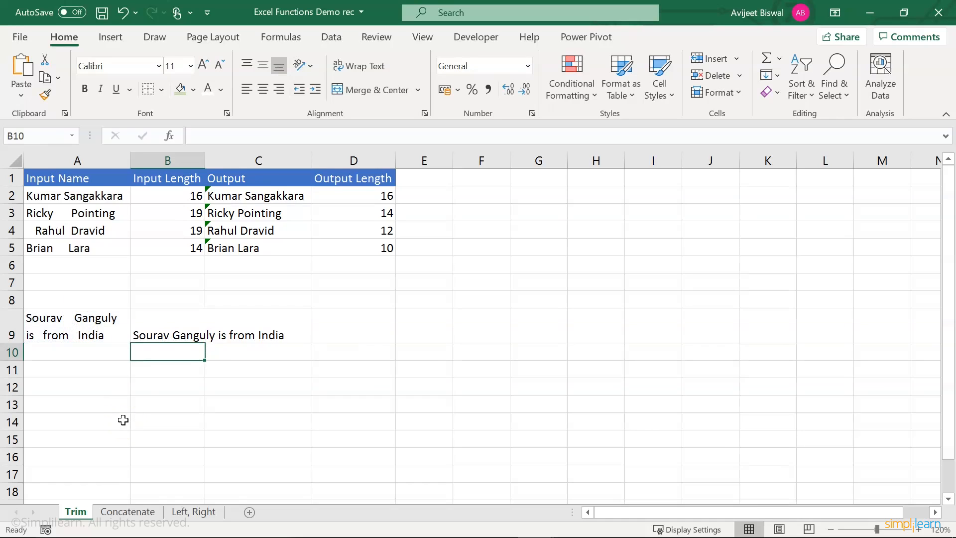
{"action": "left_click", "coordinate": [193, 311]}
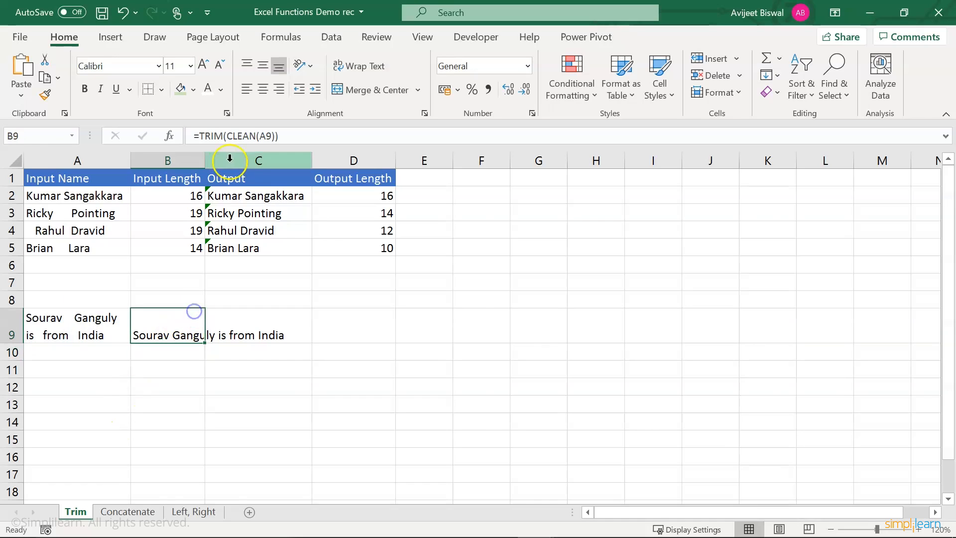
Autofit column B to the cleaned sentence and compare the original text in A9 with the result in B9.
{"action": "double_click", "coordinate": [204, 159]}
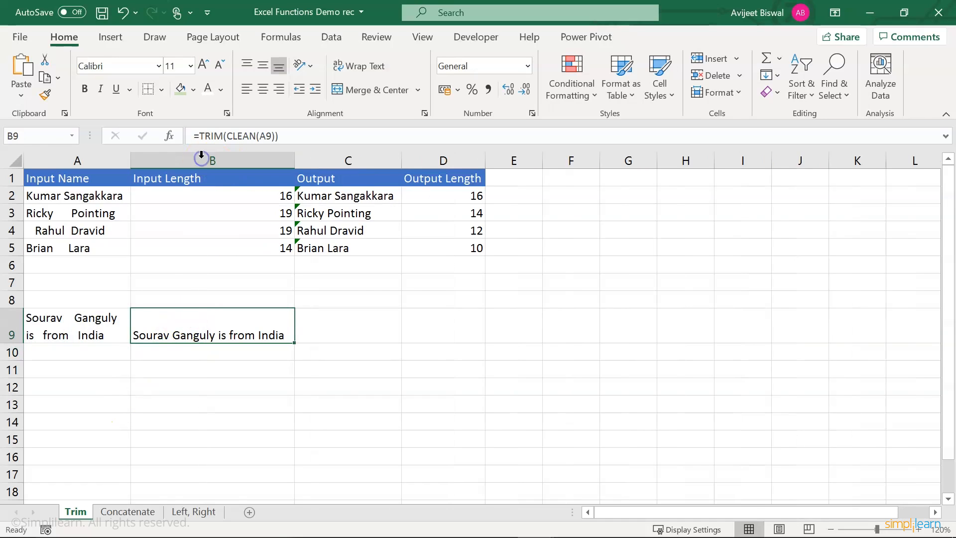
{"action": "left_click", "coordinate": [91, 334]}
{"action": "left_click", "coordinate": [234, 323]}
{"action": "left_click", "coordinate": [19, 518]}
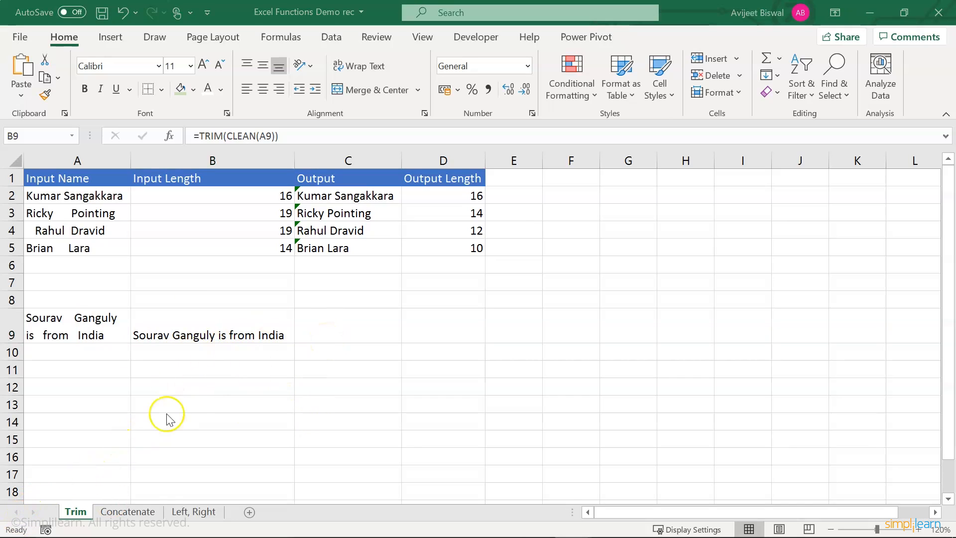
Open the Concatenate sheet and examine the First Name and Last Name columns and the Full Name header.
{"action": "left_click", "coordinate": [125, 516]}
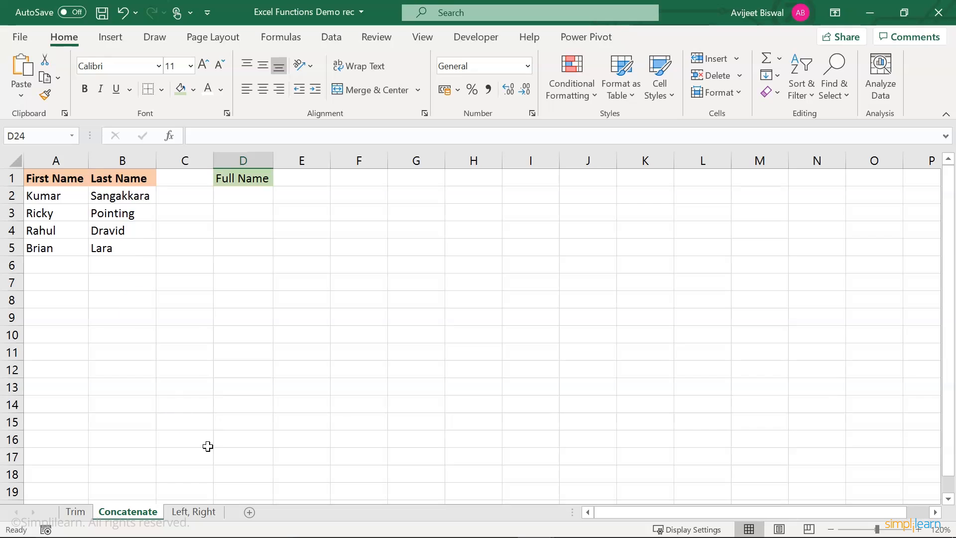
{"action": "left_click", "coordinate": [71, 160]}
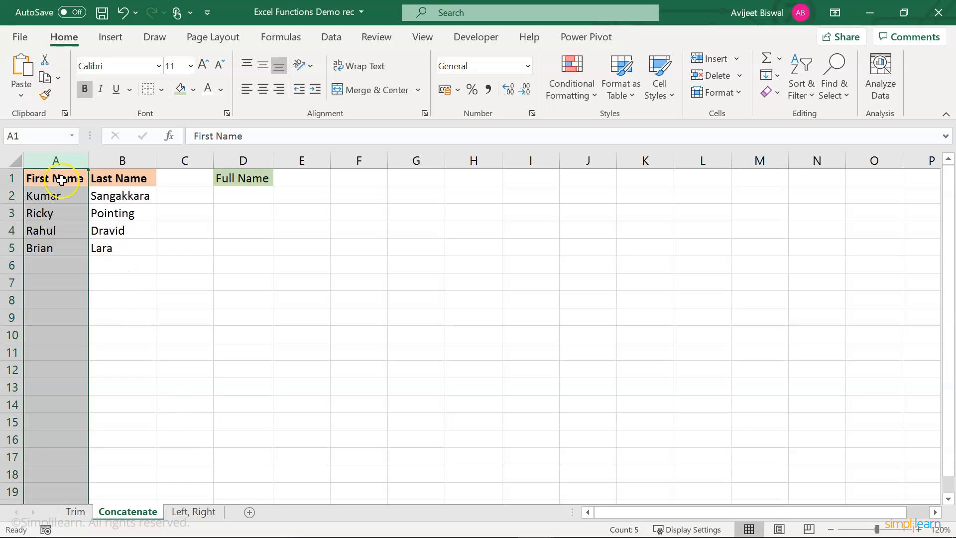
{"action": "left_click", "coordinate": [59, 195]}
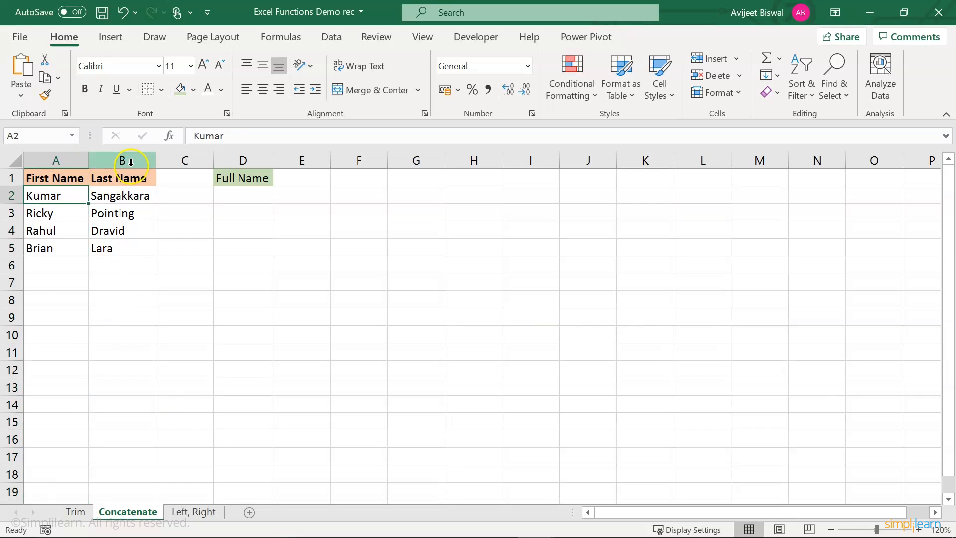
{"action": "left_click", "coordinate": [131, 162]}
{"action": "left_click", "coordinate": [121, 182]}
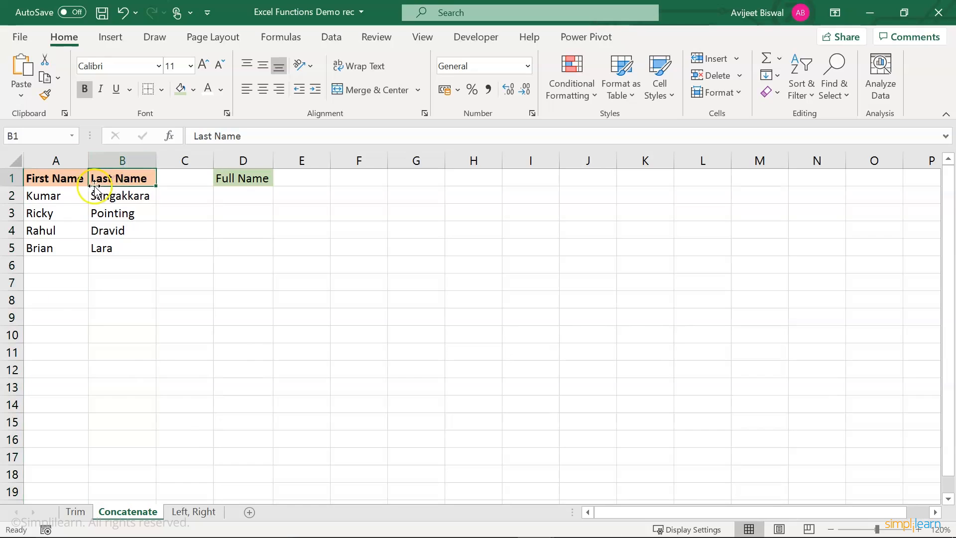
{"action": "left_click_drag", "start_coordinate": [72, 195], "coordinate": [117, 248]}
{"action": "left_click", "coordinate": [227, 190]}
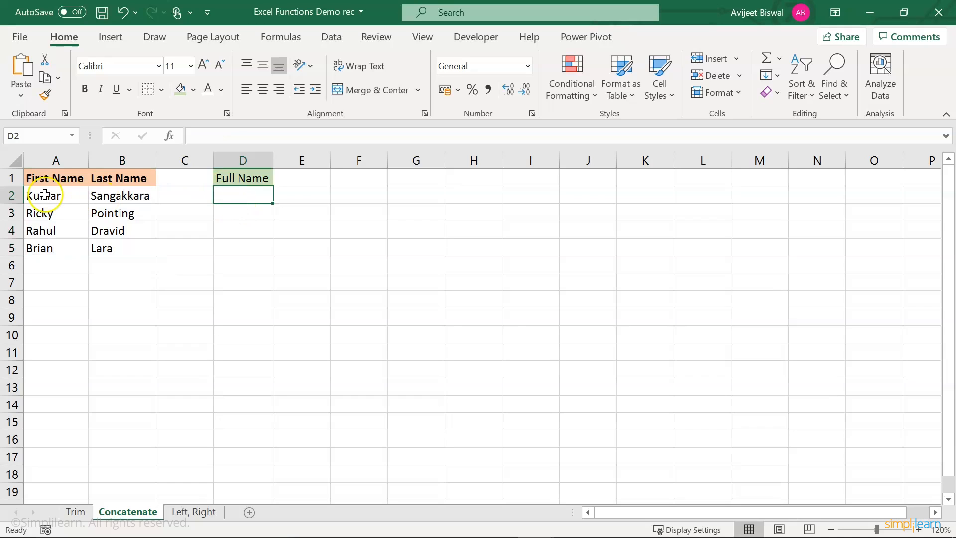
{"action": "left_click", "coordinate": [55, 158]}
{"action": "left_click", "coordinate": [123, 158]}
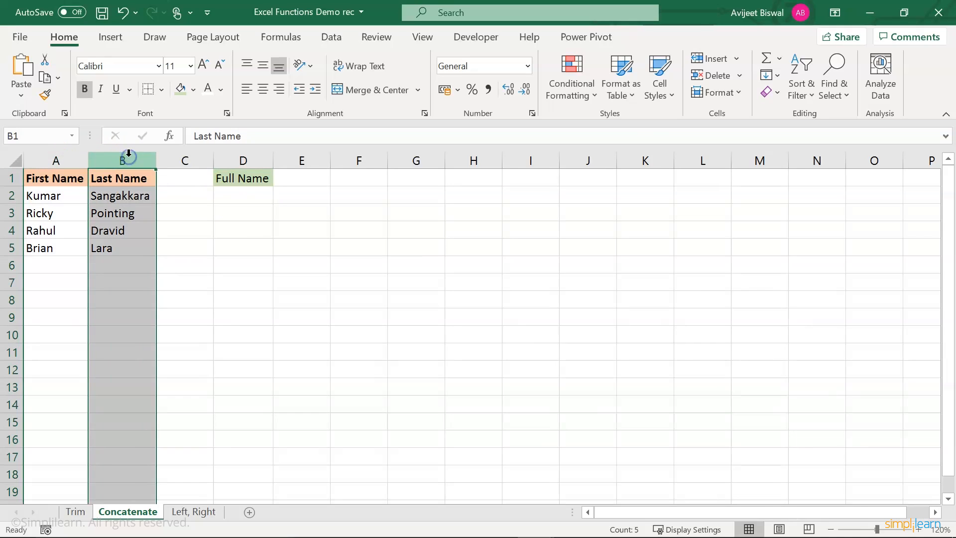
{"action": "left_click", "coordinate": [266, 184]}
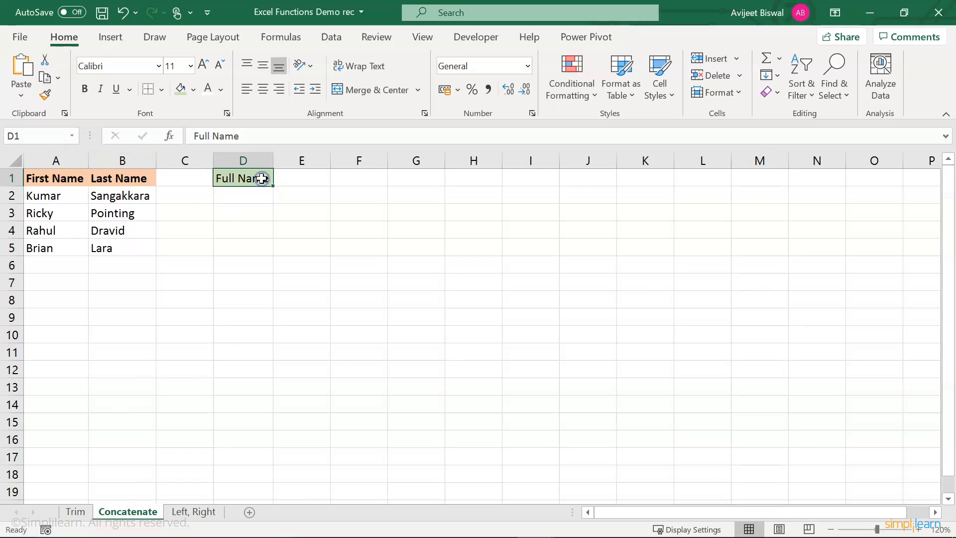
Enter =CONCATENATE(A2," ",B2) in cell D2 to join the first and last name with a space.
{"action": "left_click", "coordinate": [238, 198]}
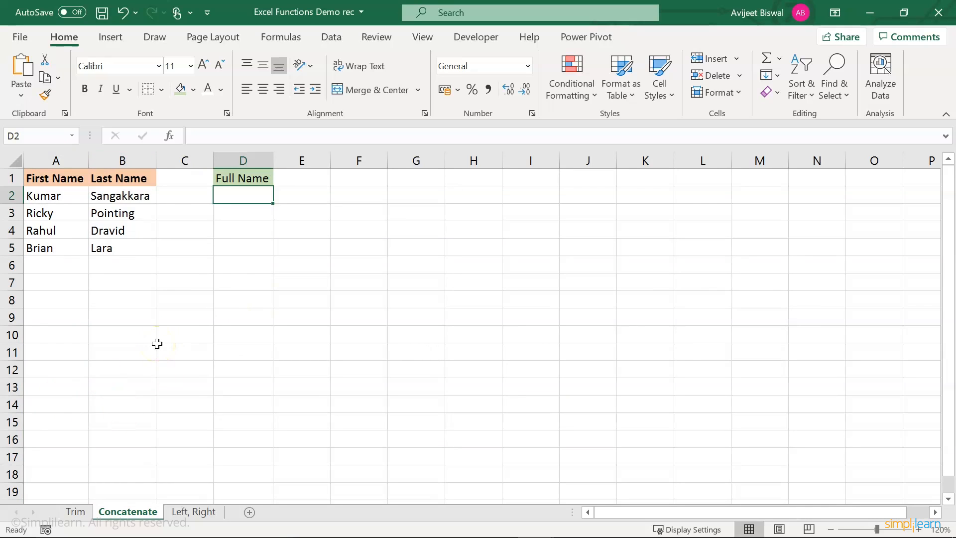
{"action": "type", "text": "=cou"}
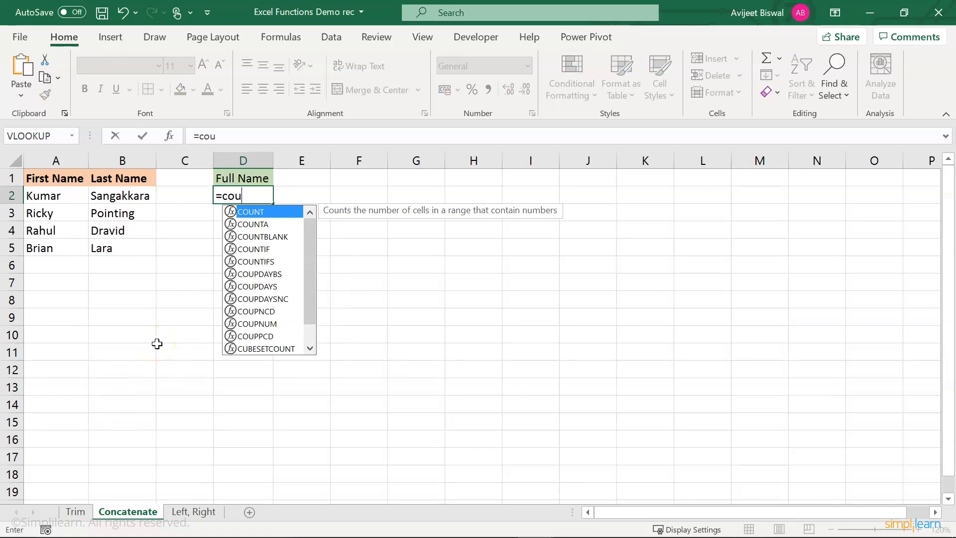
{"action": "key", "text": "BackSpace"}
{"action": "type", "text": "ncat"}
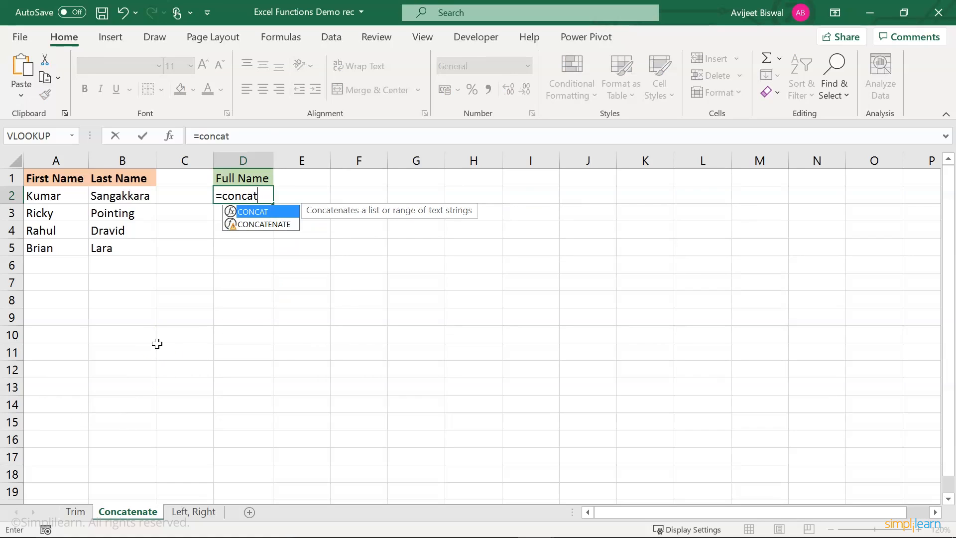
{"action": "type", "text": "e"}
{"action": "key", "text": "Tab"}
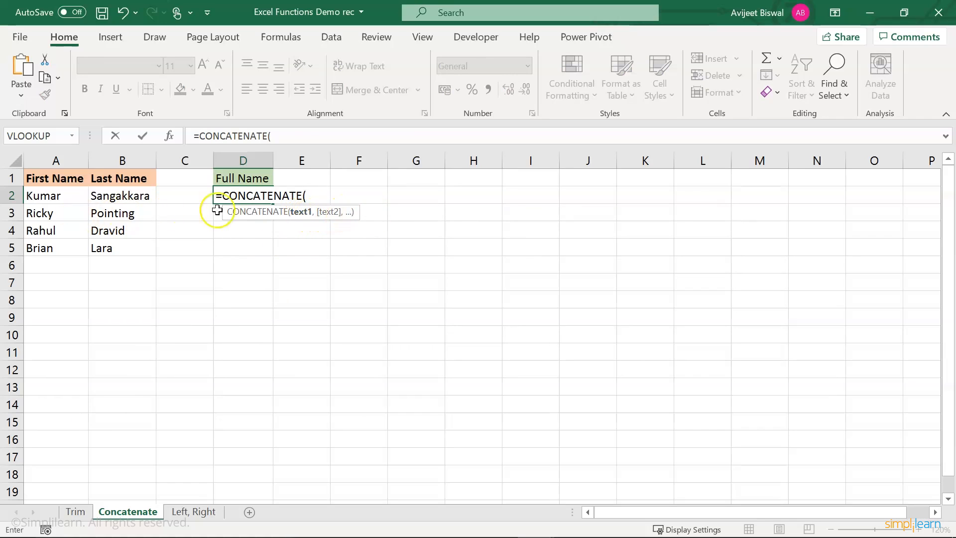
{"action": "left_click", "coordinate": [77, 197]}
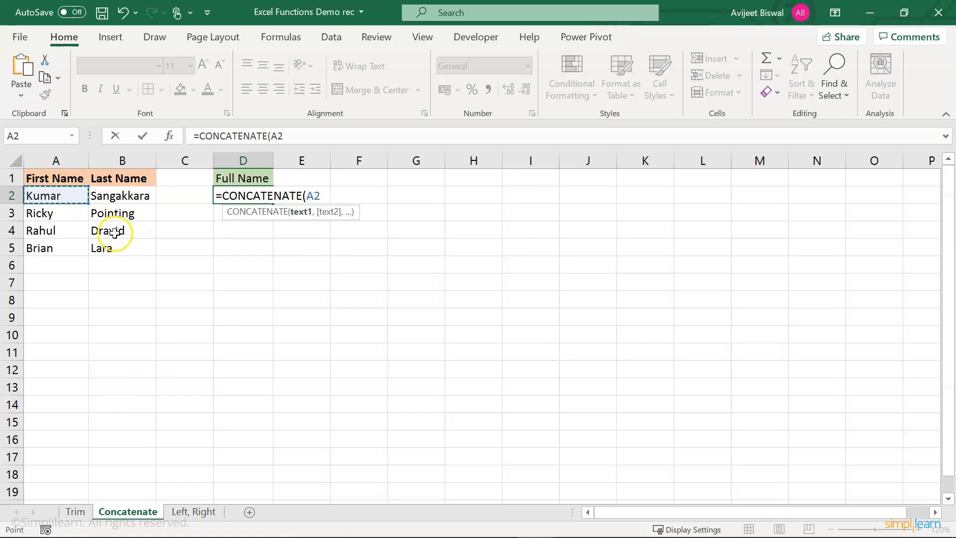
{"action": "type", "text": ","}
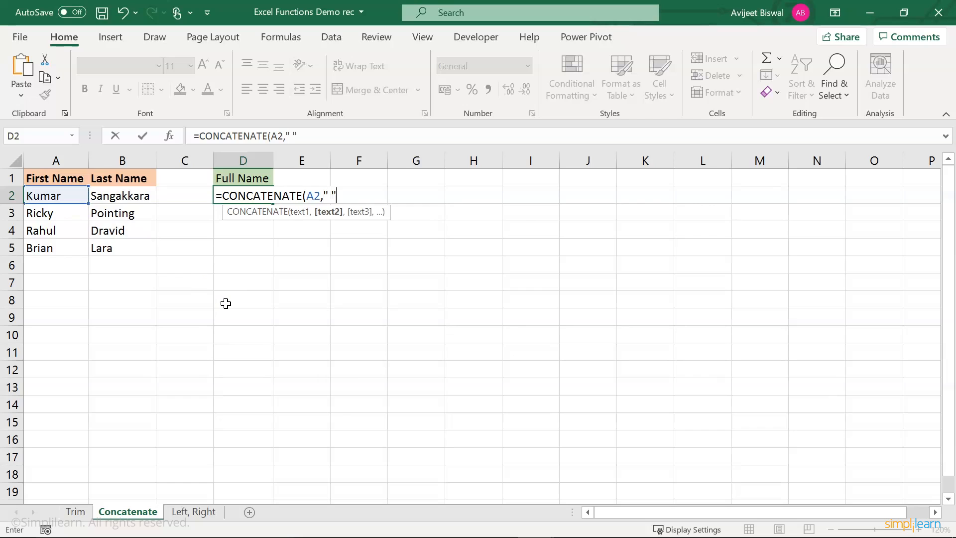
{"action": "type", "text": "\" \","}
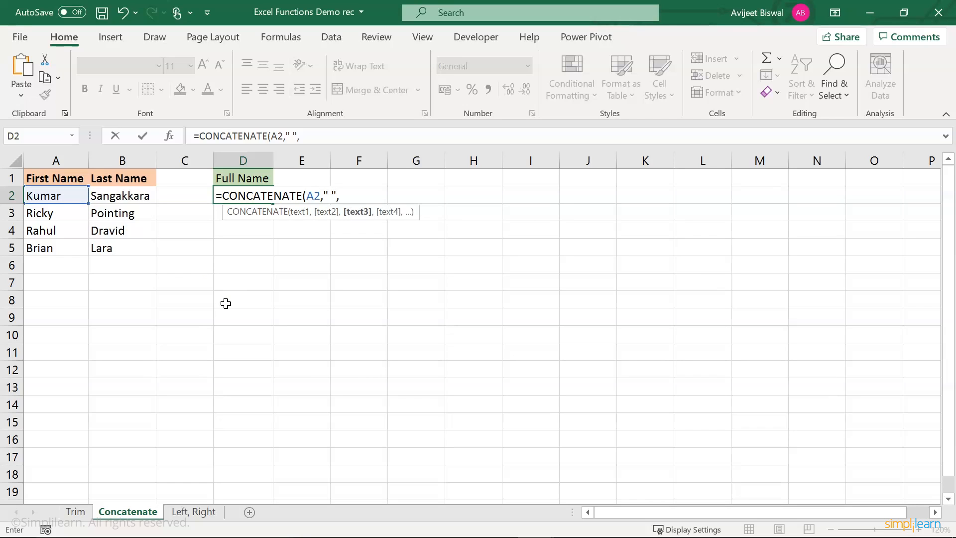
{"action": "left_click", "coordinate": [133, 198]}
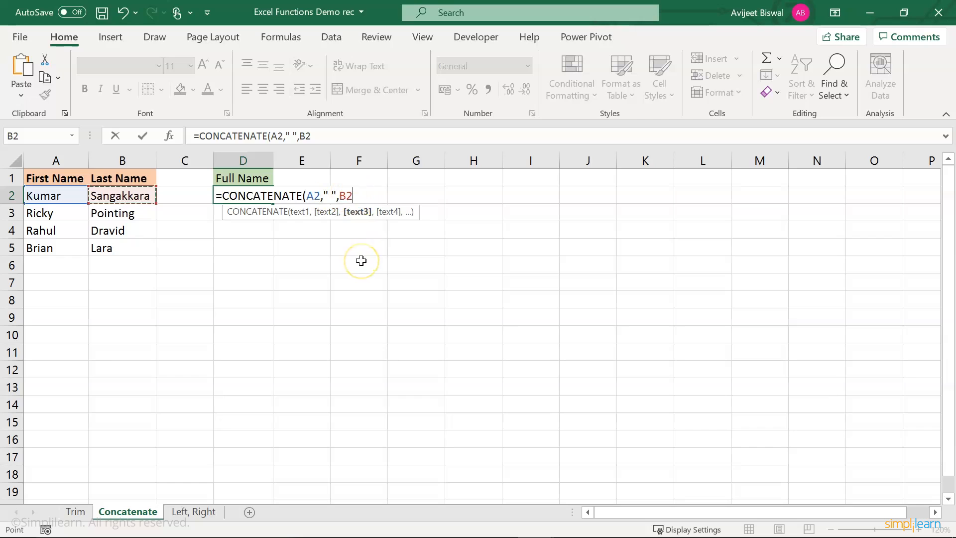
{"action": "key", "text": "Return"}
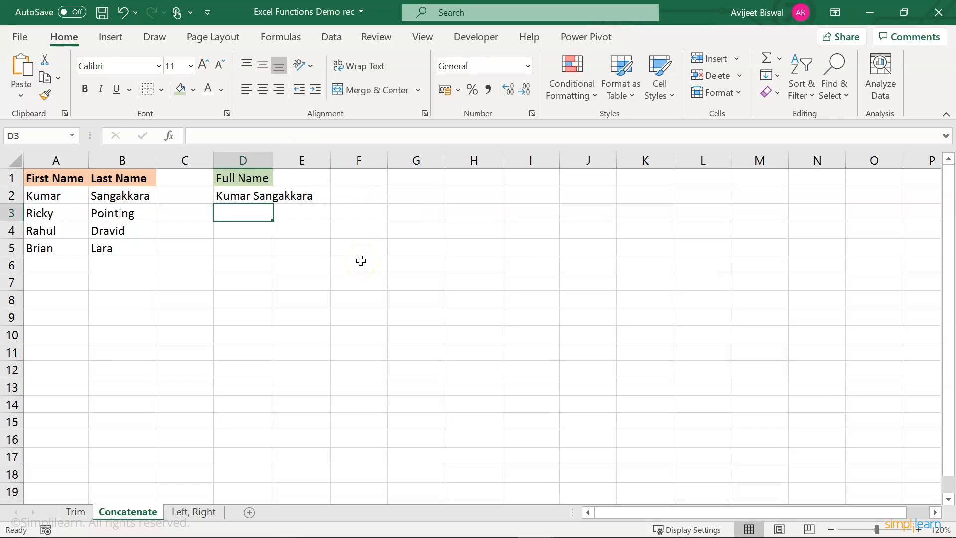
Autofit column D and fill the CONCATENATE formula from D2 down to D5.
{"action": "double_click", "coordinate": [273, 160]}
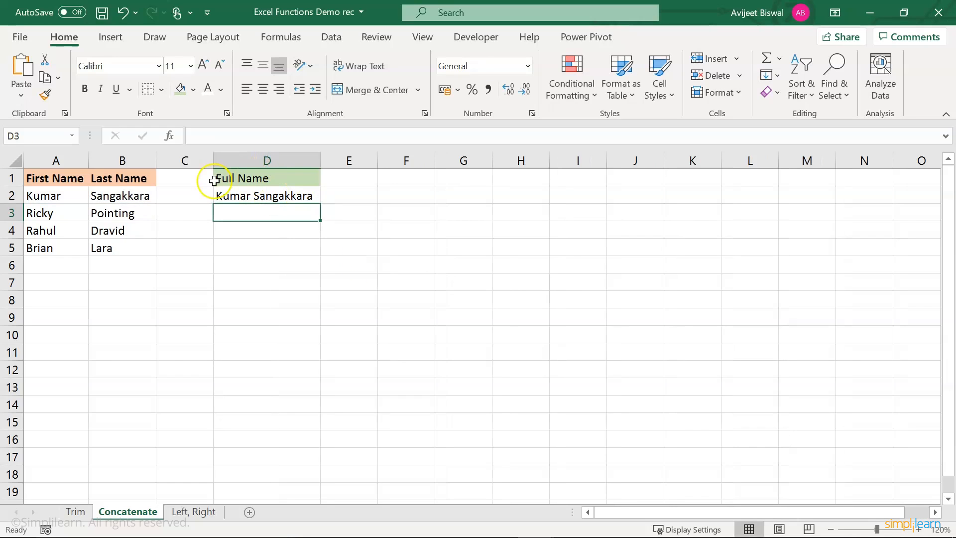
{"action": "left_click", "coordinate": [251, 196]}
{"action": "left_click_drag", "start_coordinate": [323, 204], "coordinate": [309, 249]}
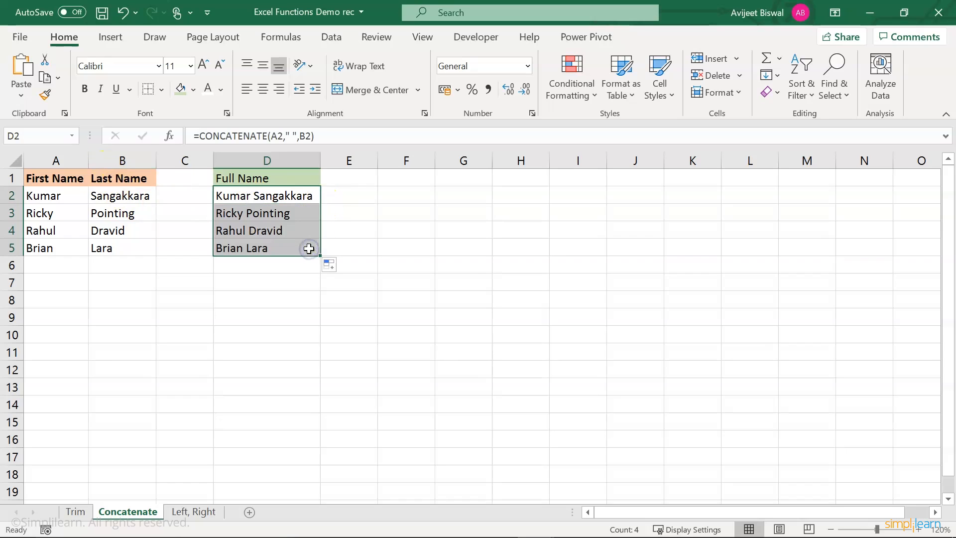
{"action": "left_click", "coordinate": [277, 283]}
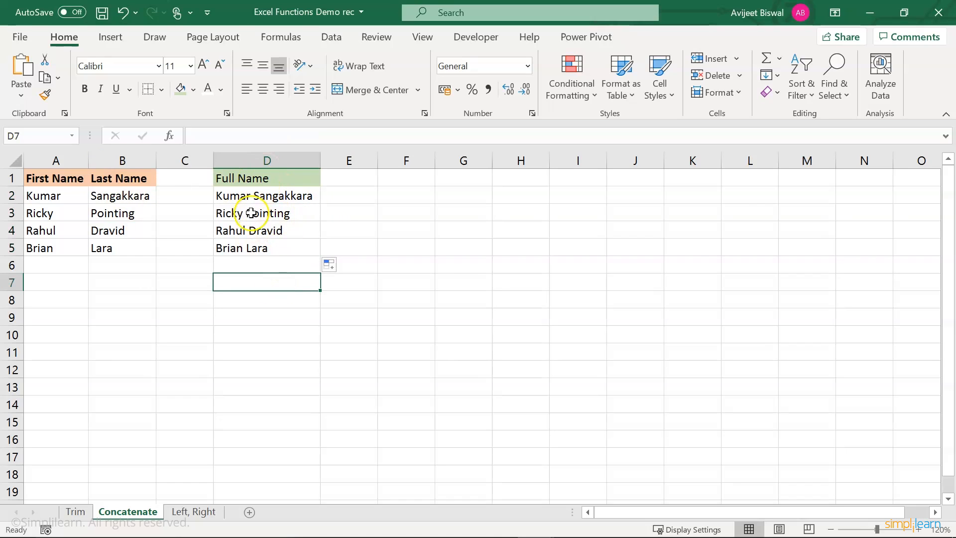
Compare the full name formula in D2 with its source columns, First Name and Last Name.
{"action": "left_click", "coordinate": [229, 195]}
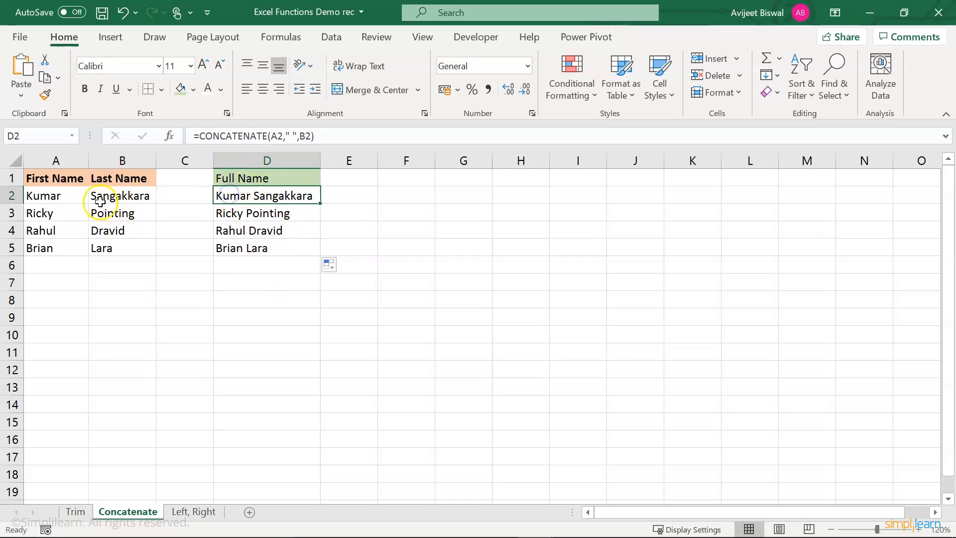
{"action": "left_click", "coordinate": [53, 160]}
{"action": "left_click", "coordinate": [102, 160]}
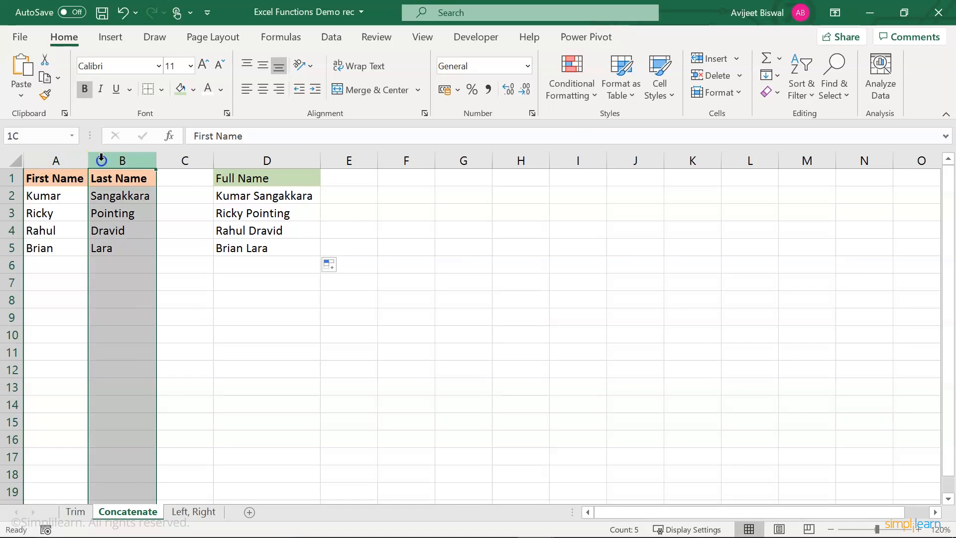
{"action": "left_click", "coordinate": [258, 197]}
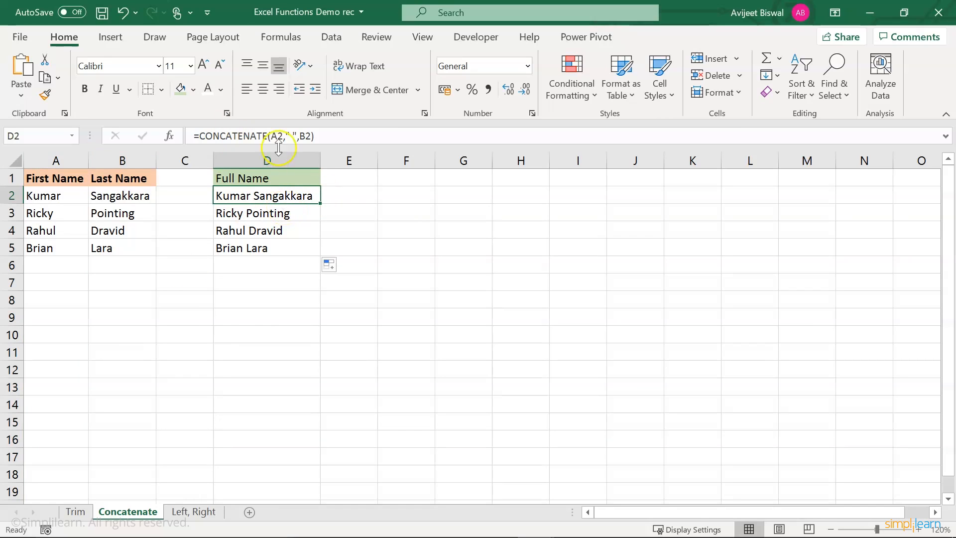
Enter =A2&" "&B2 in cell C8 to join the first and last name with the ampersand operator.
{"action": "left_click", "coordinate": [191, 302]}
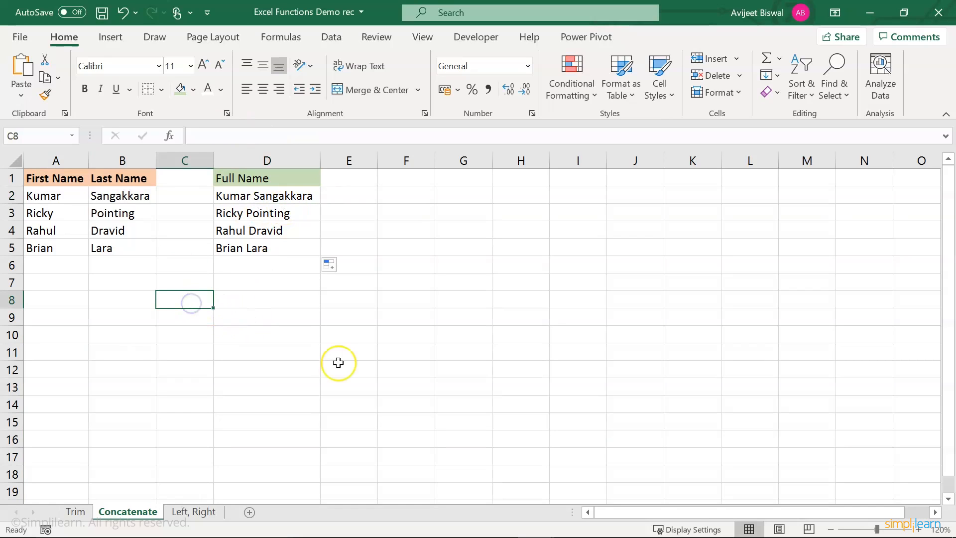
{"action": "type", "text": "="}
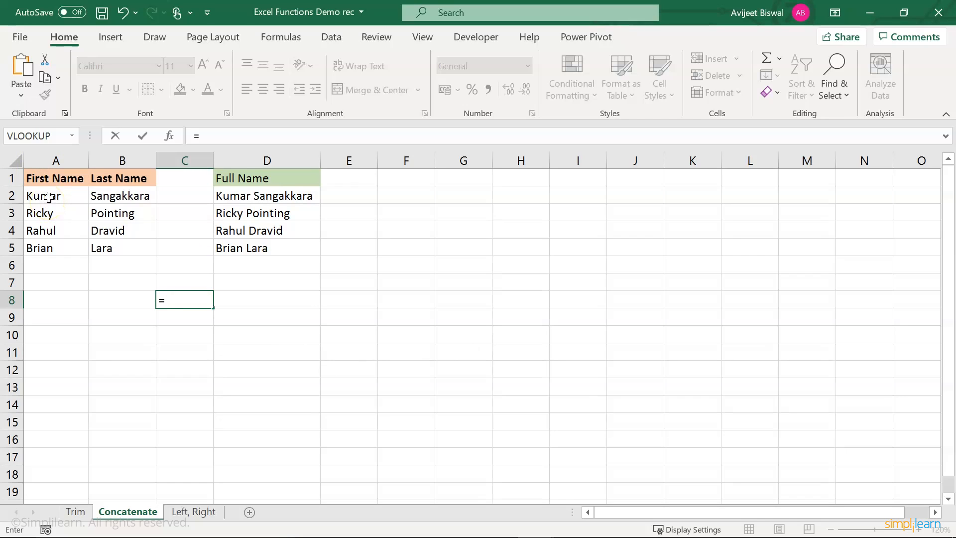
{"action": "left_click", "coordinate": [64, 195]}
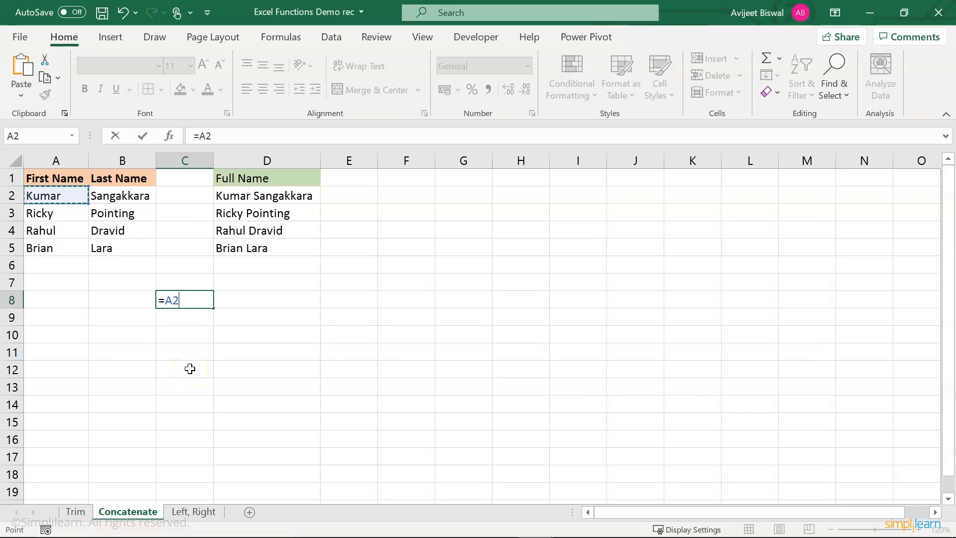
{"action": "type", "text": "&\" \"&"}
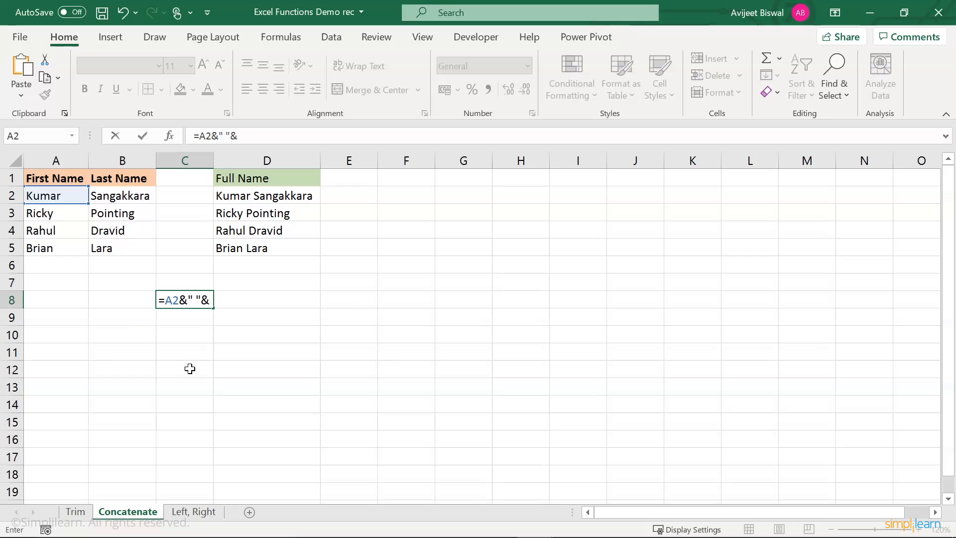
{"action": "left_click", "coordinate": [133, 201]}
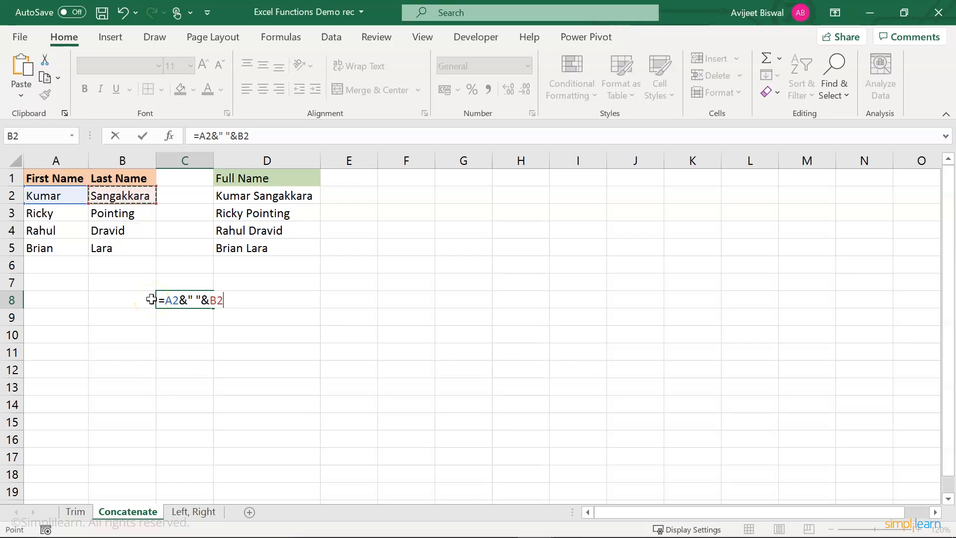
{"action": "key", "text": "Return"}
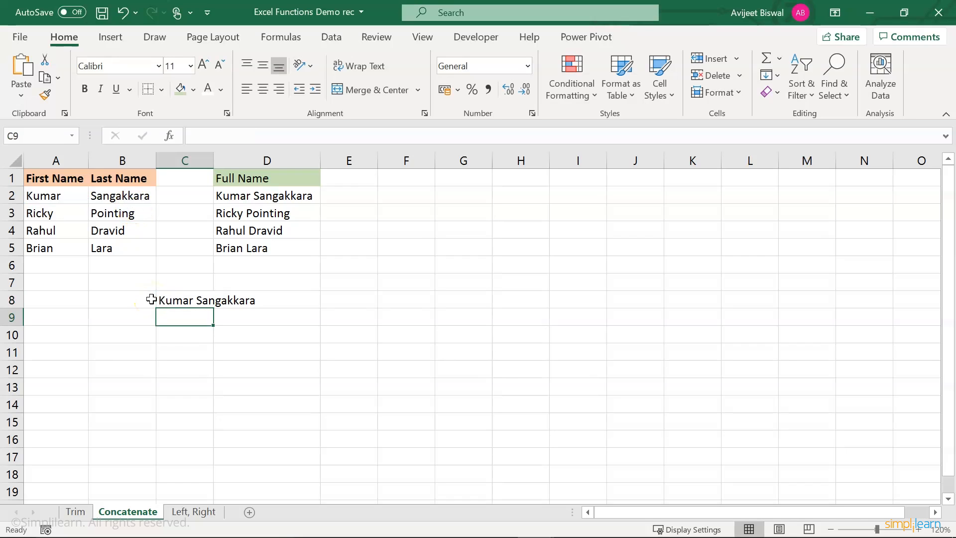
Autofit column C and check the joined name in C8 against the source cells A2 and B2.
{"action": "double_click", "coordinate": [213, 161]}
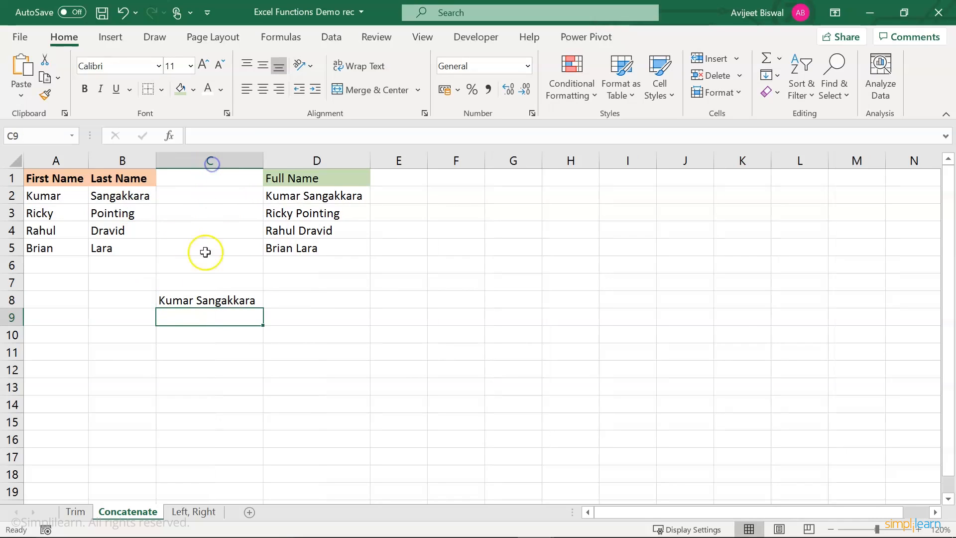
{"action": "left_click", "coordinate": [179, 301]}
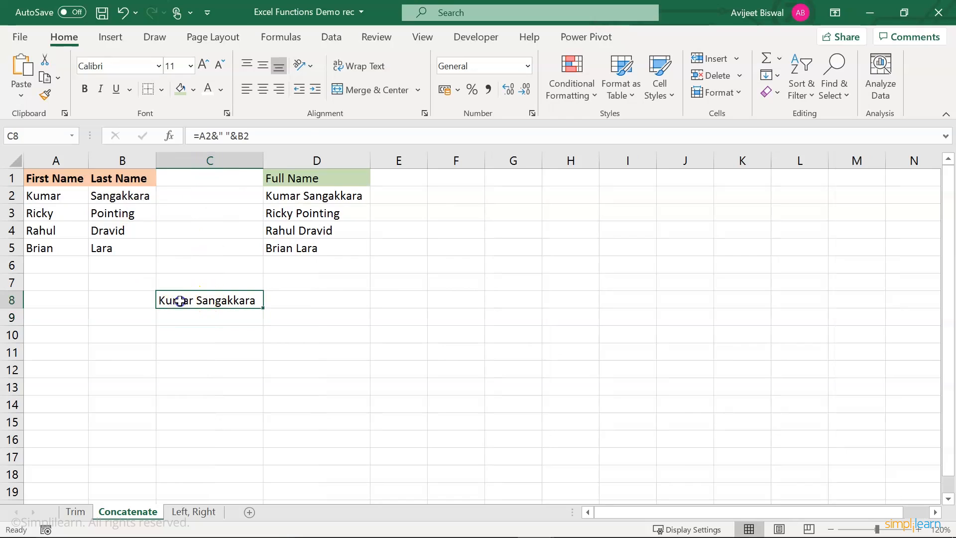
{"action": "left_click", "coordinate": [53, 195]}
{"action": "left_click", "coordinate": [135, 193]}
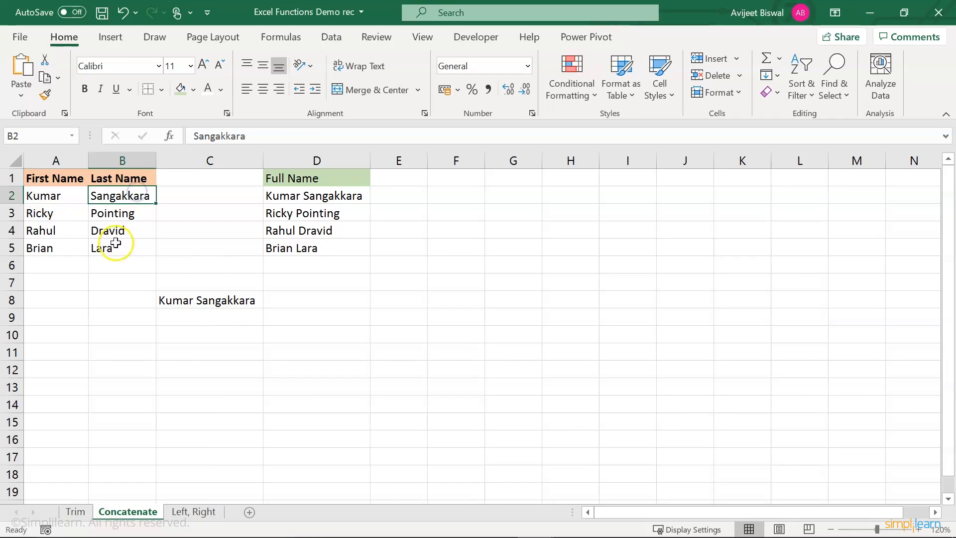
Enter =A4&" "&B4 in cell B11 to join the first and last name, and autofit column B.
{"action": "left_click", "coordinate": [96, 349]}
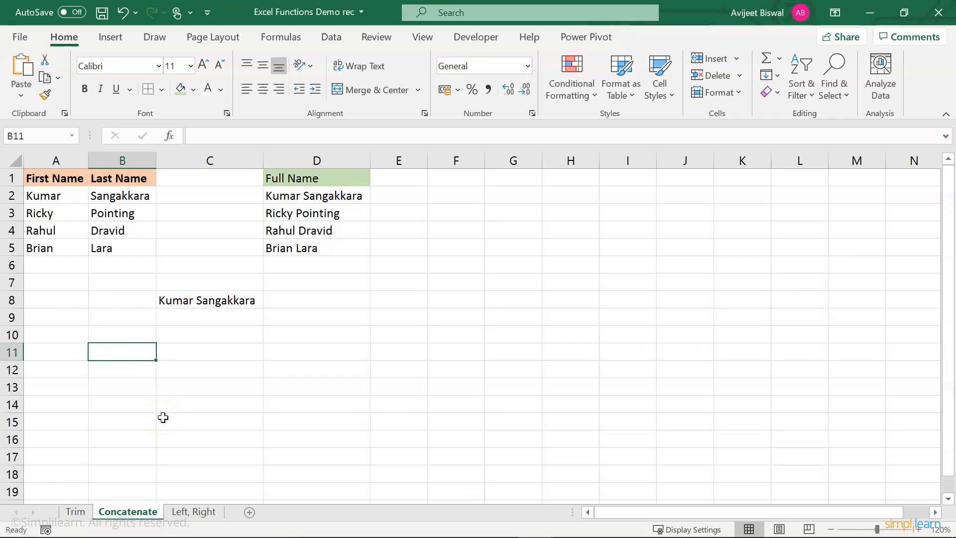
{"action": "type", "text": "="}
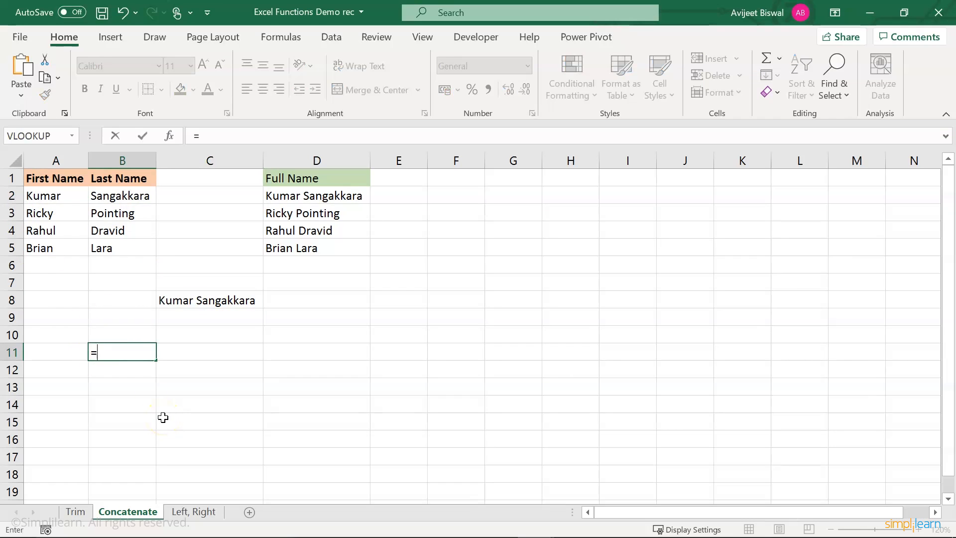
{"action": "left_click", "coordinate": [58, 228]}
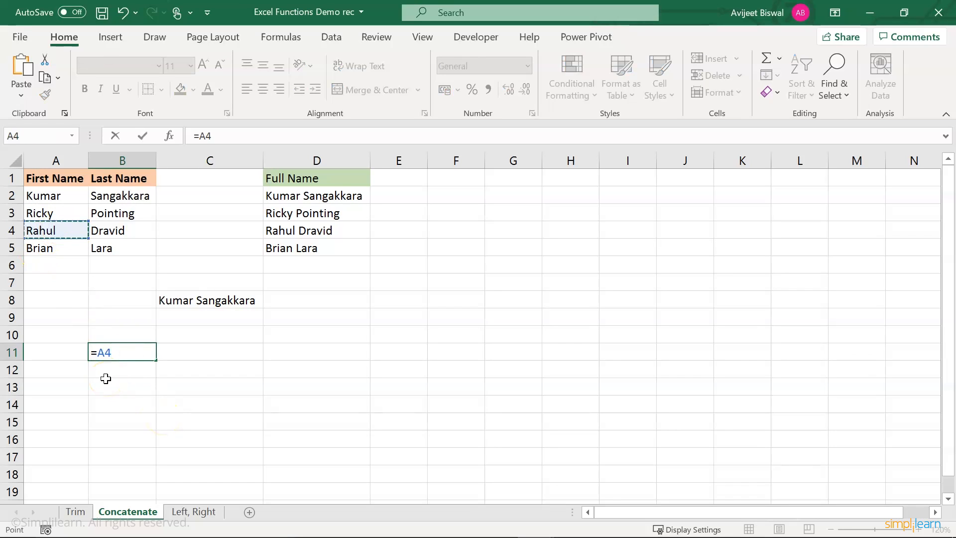
{"action": "type", "text": "&"}
{"action": "type", "text": "&"}
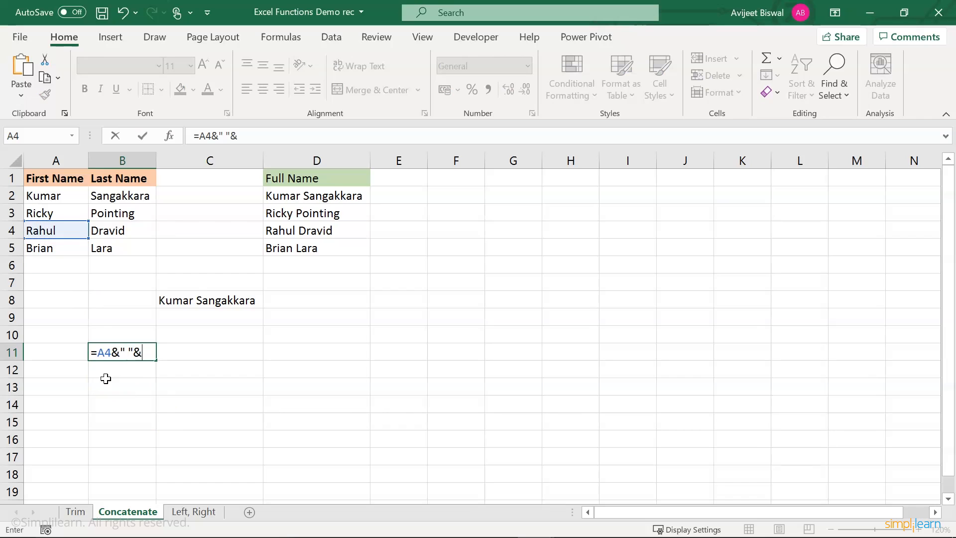
{"action": "left_click", "coordinate": [134, 224]}
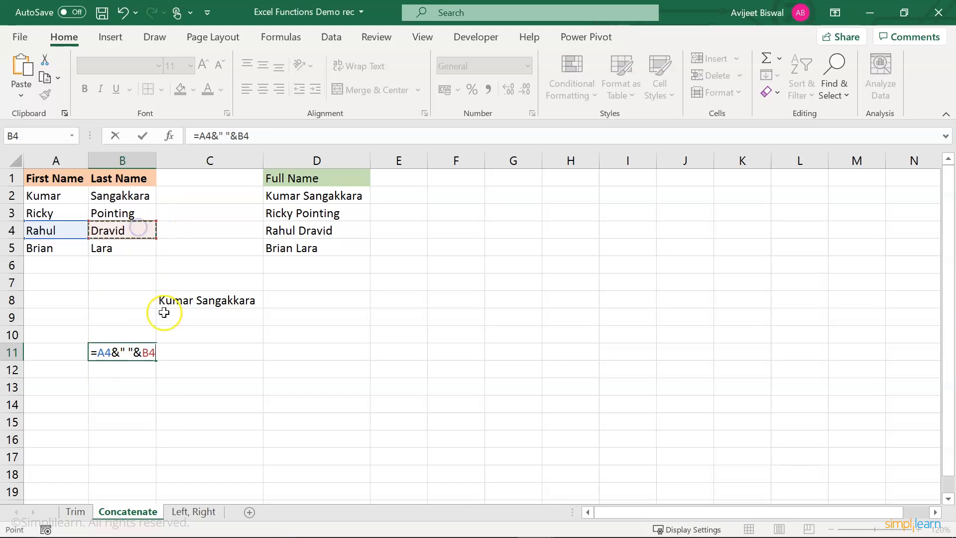
{"action": "key", "text": "Return"}
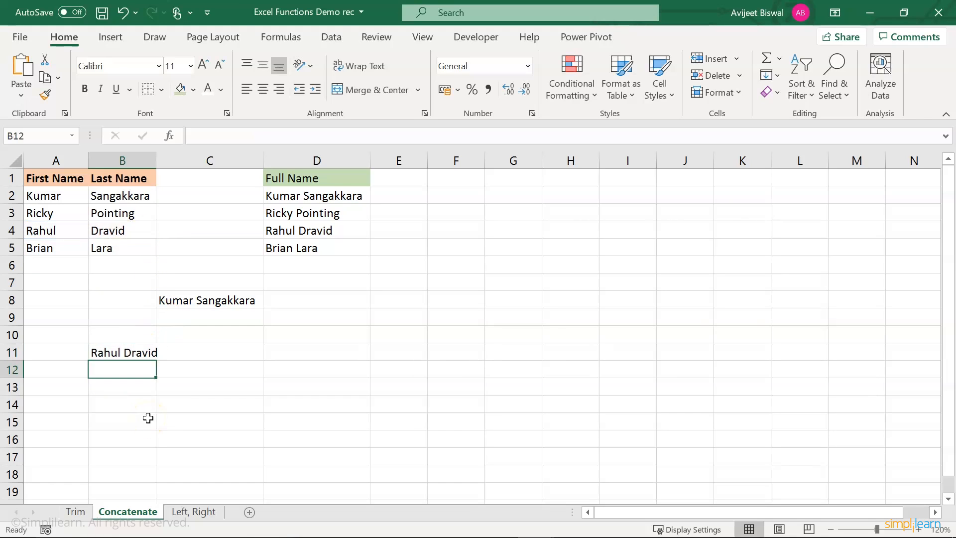
{"action": "double_click", "coordinate": [157, 161]}
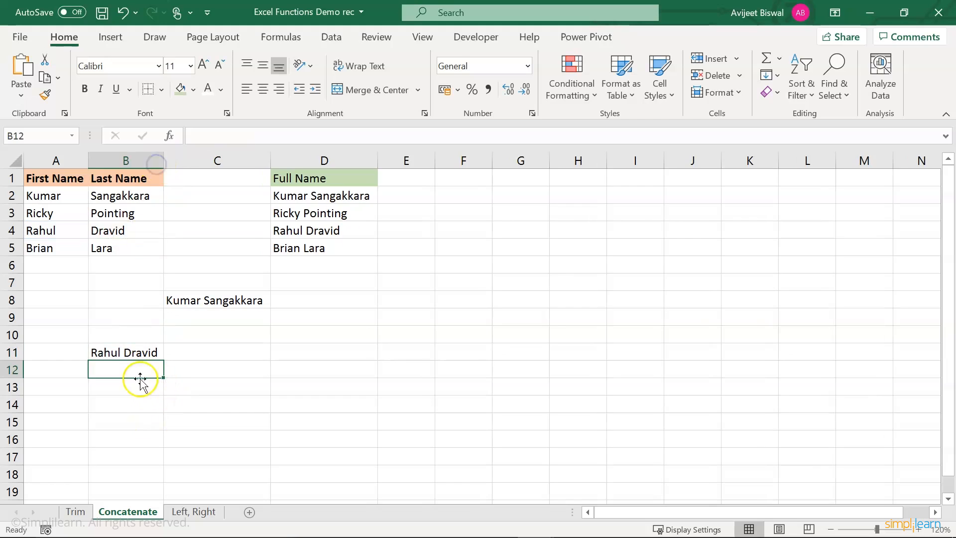
{"action": "left_click", "coordinate": [130, 349]}
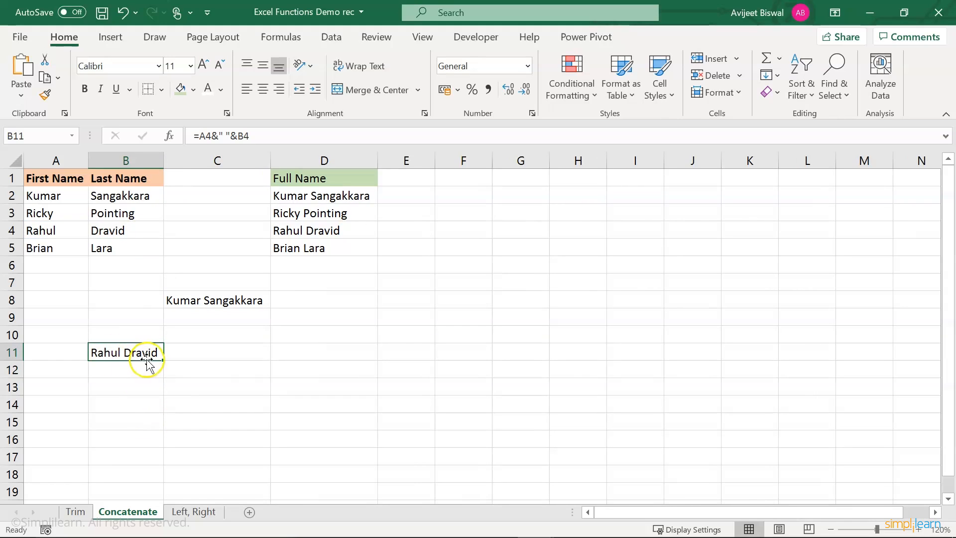
Switch to the Left, Right sheet and review the Full Name entries in A2:A5.
{"action": "left_click", "coordinate": [185, 513]}
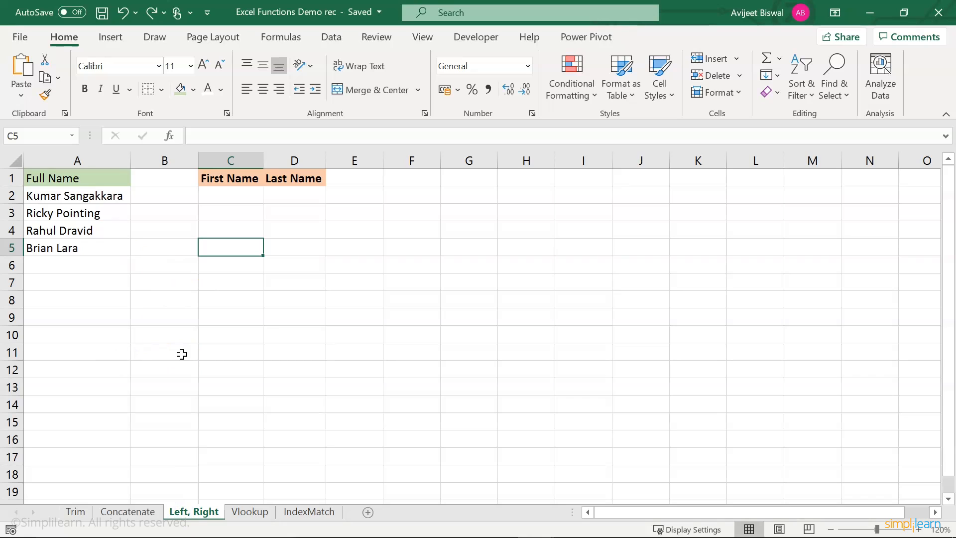
{"action": "left_click", "coordinate": [100, 176]}
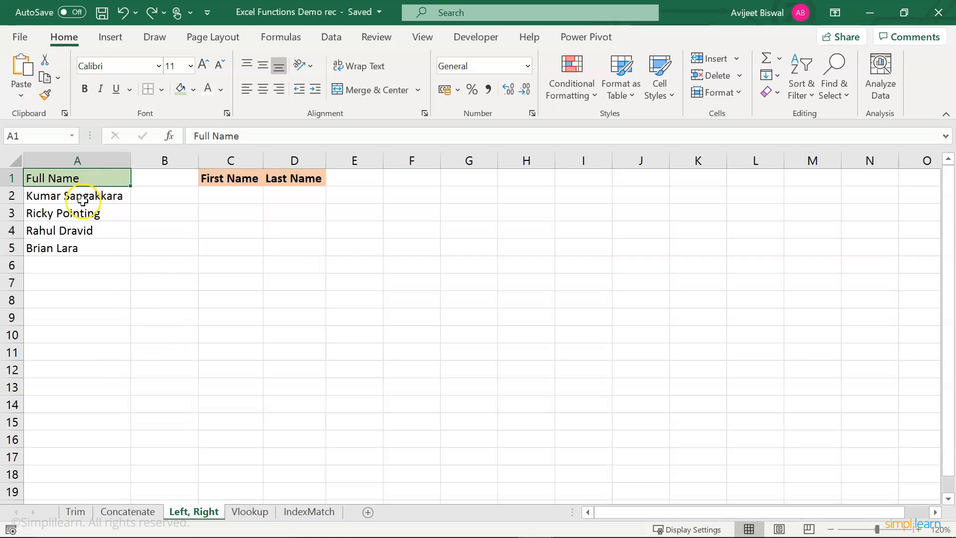
{"action": "left_click_drag", "start_coordinate": [83, 199], "coordinate": [79, 247]}
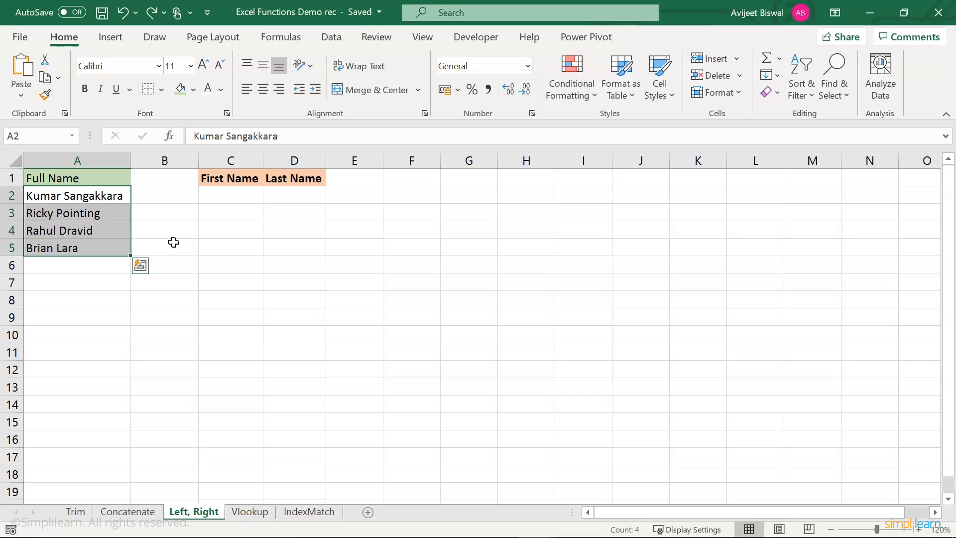
Enter =LEFT(A2,FIND(" ",A2)-1) in cell C2 to extract the first name from the full name.
{"action": "left_click", "coordinate": [231, 195]}
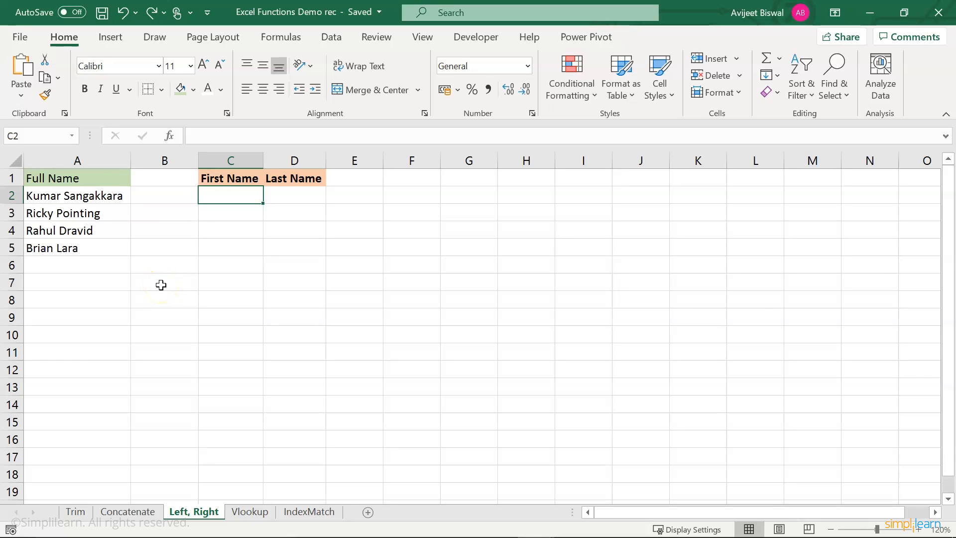
{"action": "type", "text": "=lef"}
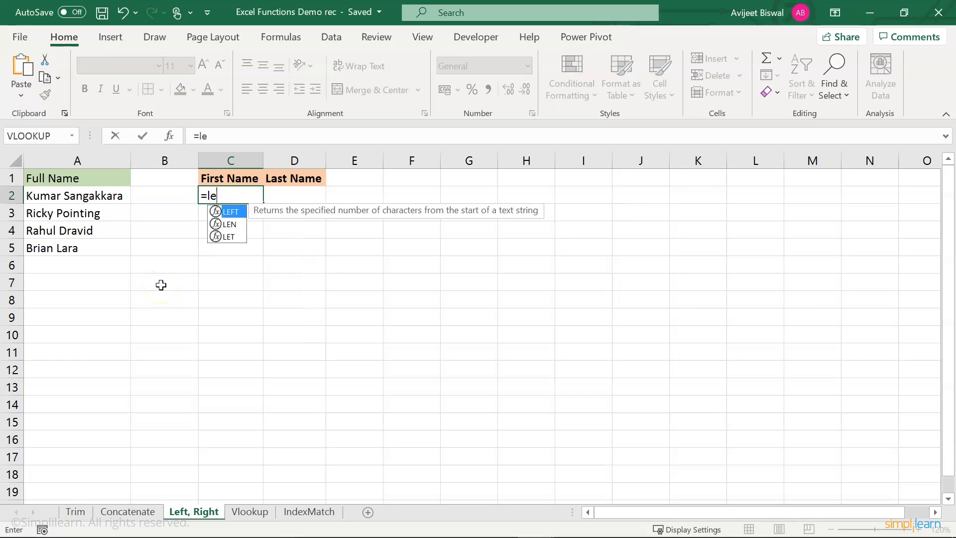
{"action": "key", "text": "Tab"}
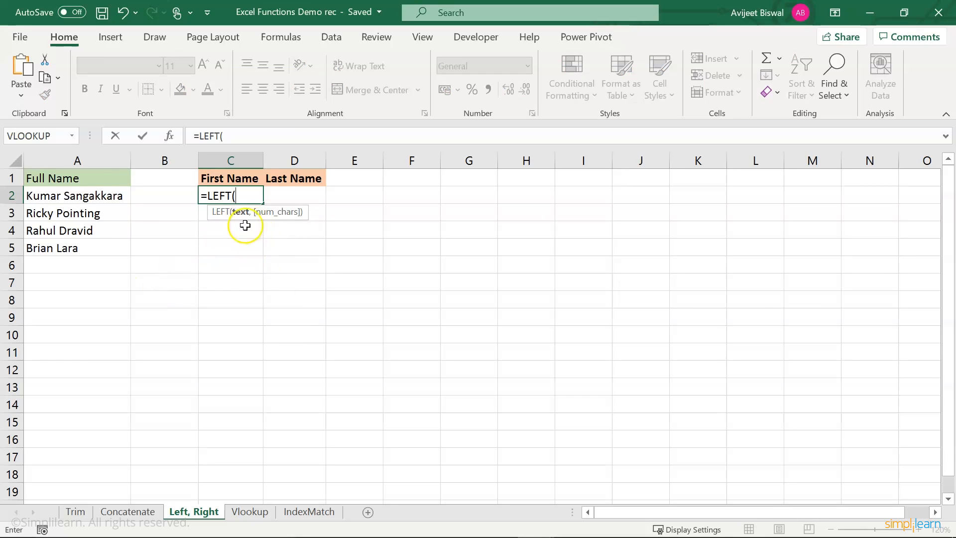
{"action": "left_click", "coordinate": [79, 196]}
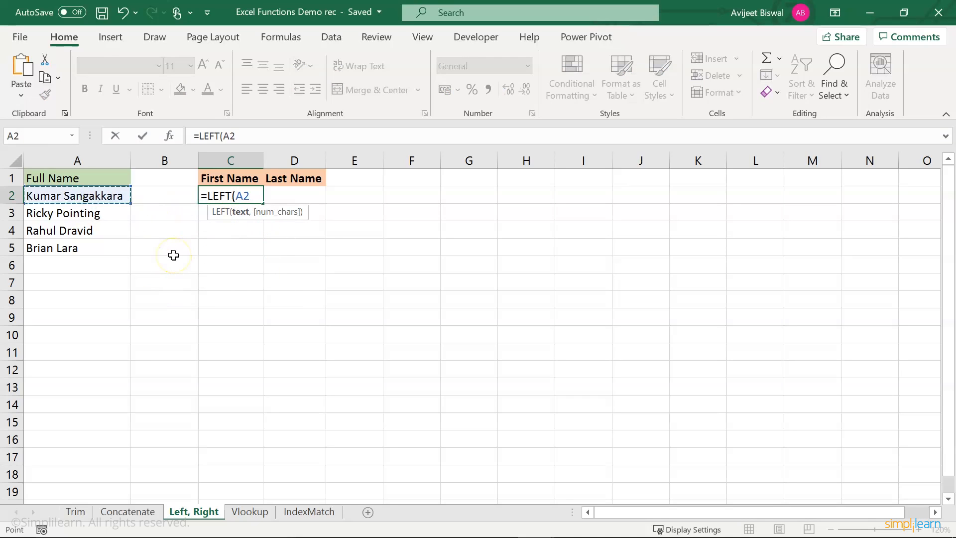
{"action": "type", "text": ","}
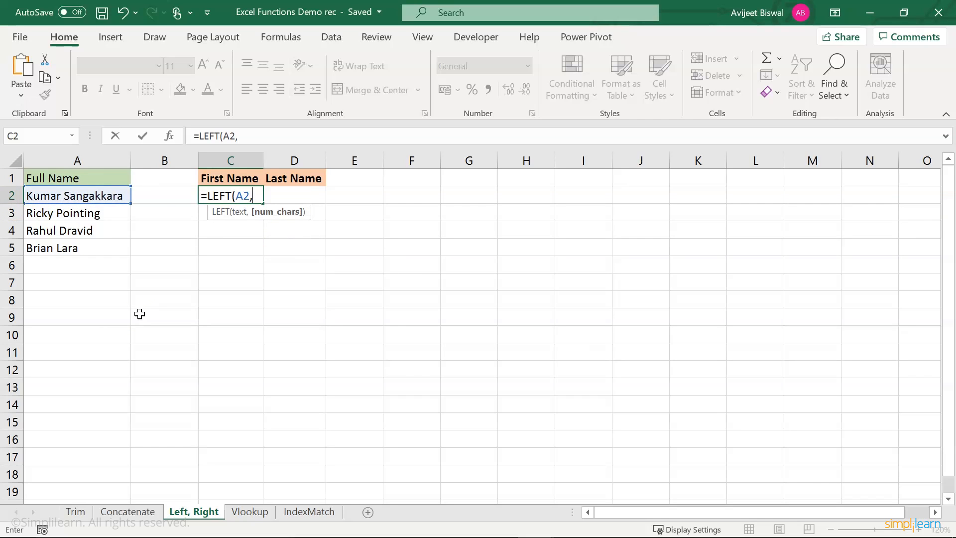
{"action": "type", "text": "find"}
{"action": "key", "text": "Tab"}
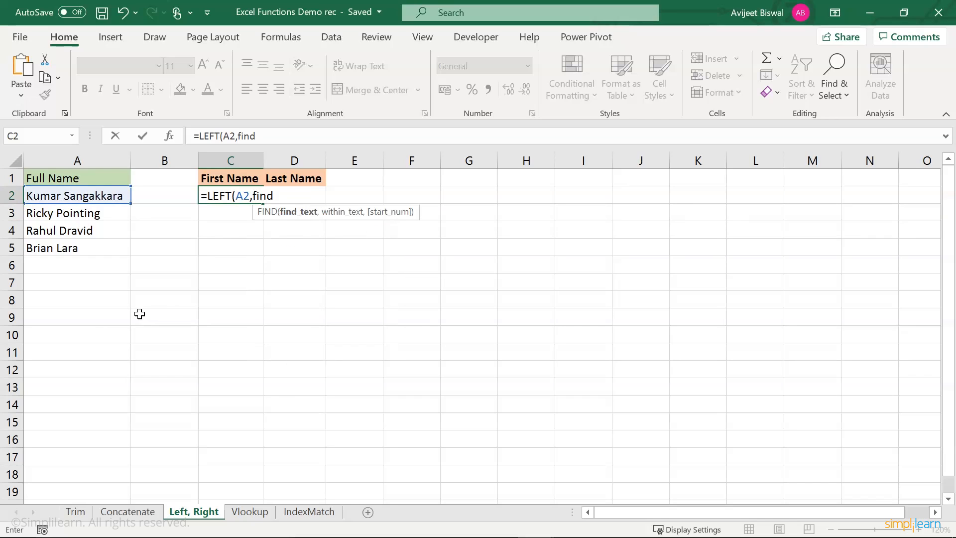
{"action": "type", "text": "\" \","}
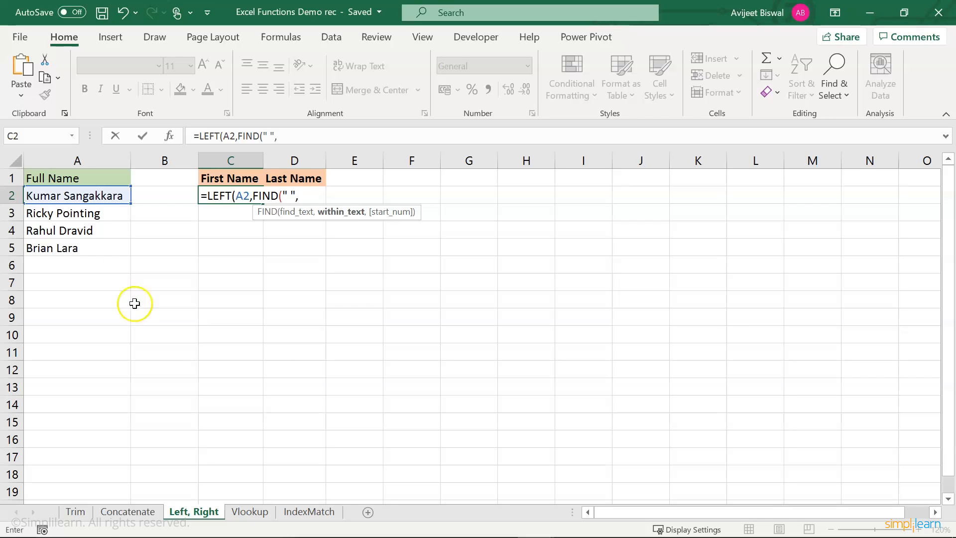
{"action": "left_click", "coordinate": [103, 197]}
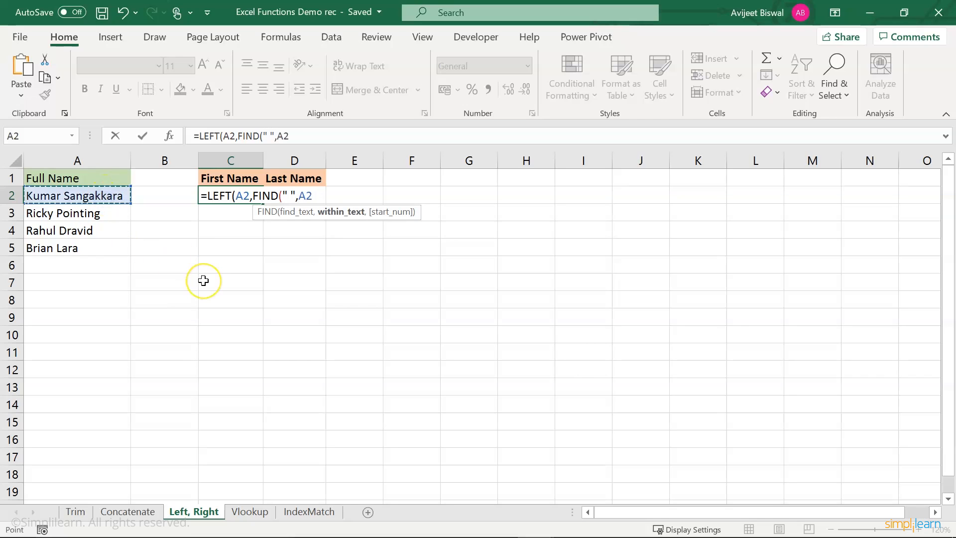
{"action": "type", "text": ")"}
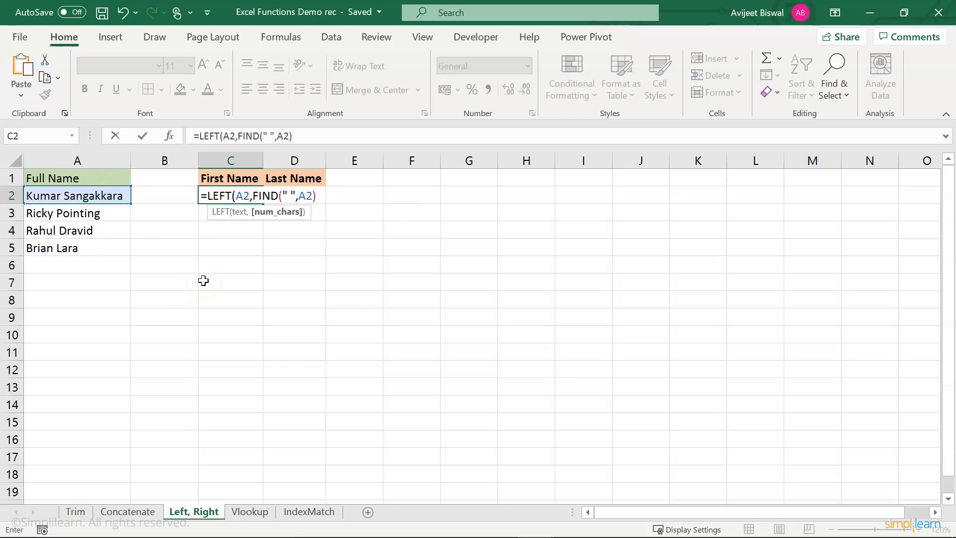
{"action": "type", "text": "-1)"}
{"action": "key", "text": "Return"}
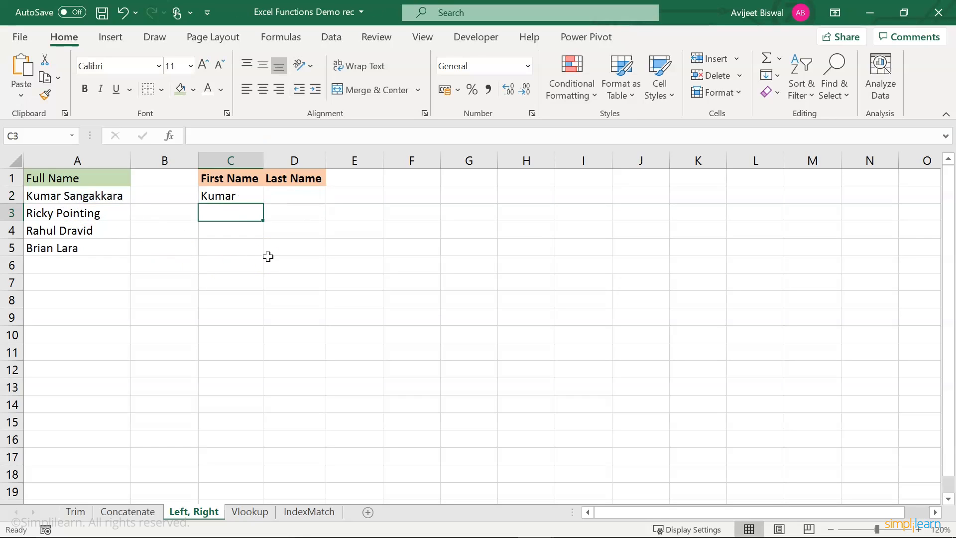
Fill the first name formula from C2 down through C5.
{"action": "left_click", "coordinate": [245, 196]}
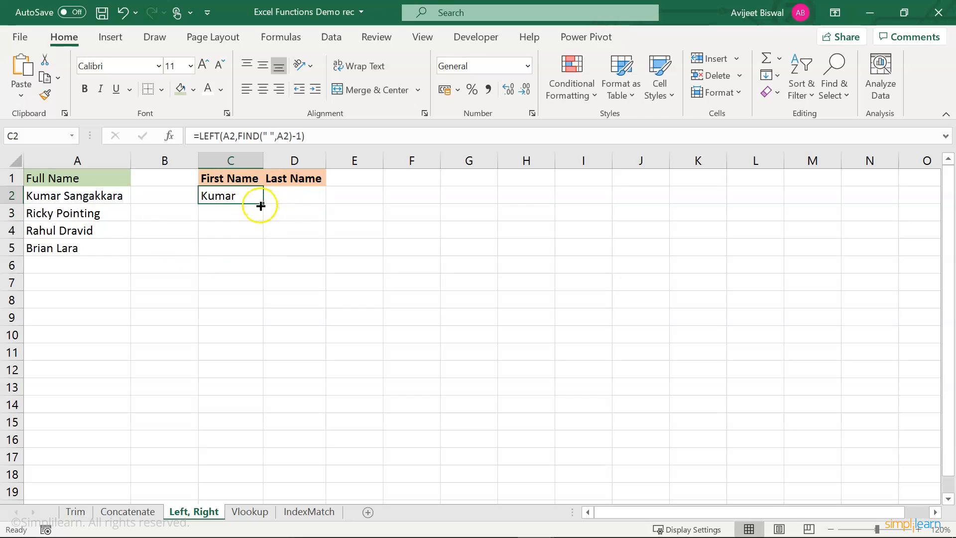
{"action": "left_click_drag", "start_coordinate": [262, 203], "coordinate": [245, 255]}
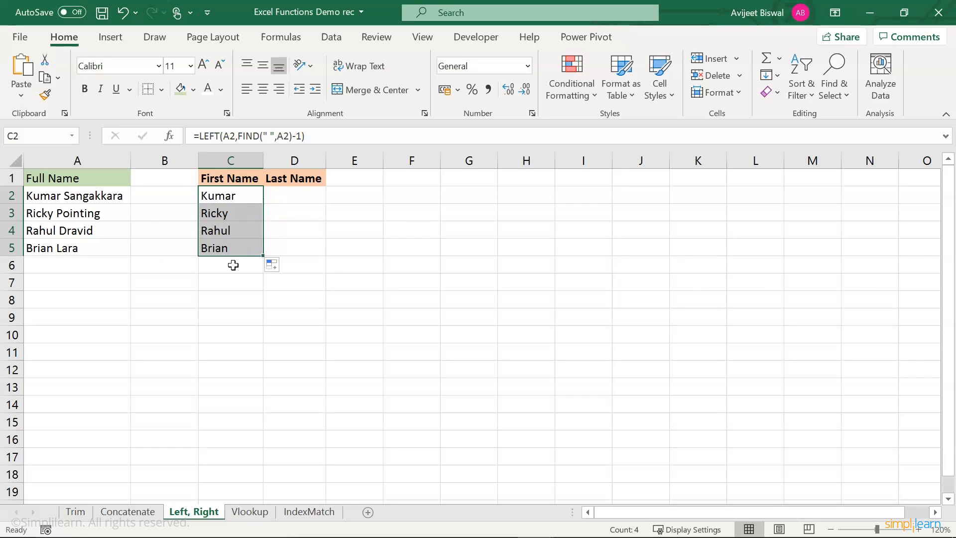
{"action": "left_click", "coordinate": [222, 283]}
{"action": "left_click", "coordinate": [222, 195]}
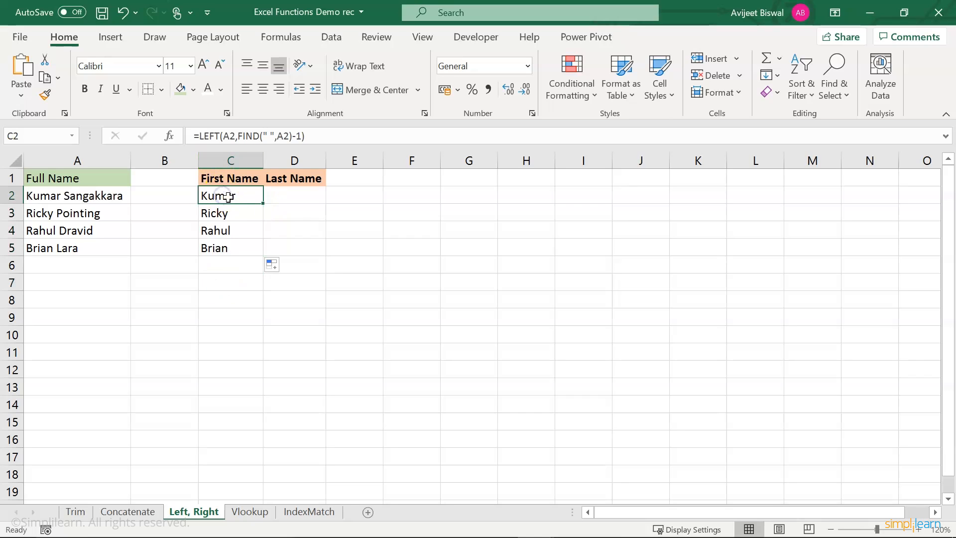
{"action": "left_click_drag", "start_coordinate": [262, 204], "coordinate": [258, 233]}
Examine the LEFT and FIND arguments of the first name formula in C4 without changing it.
{"action": "left_click", "coordinate": [235, 213]}
{"action": "left_click", "coordinate": [234, 228]}
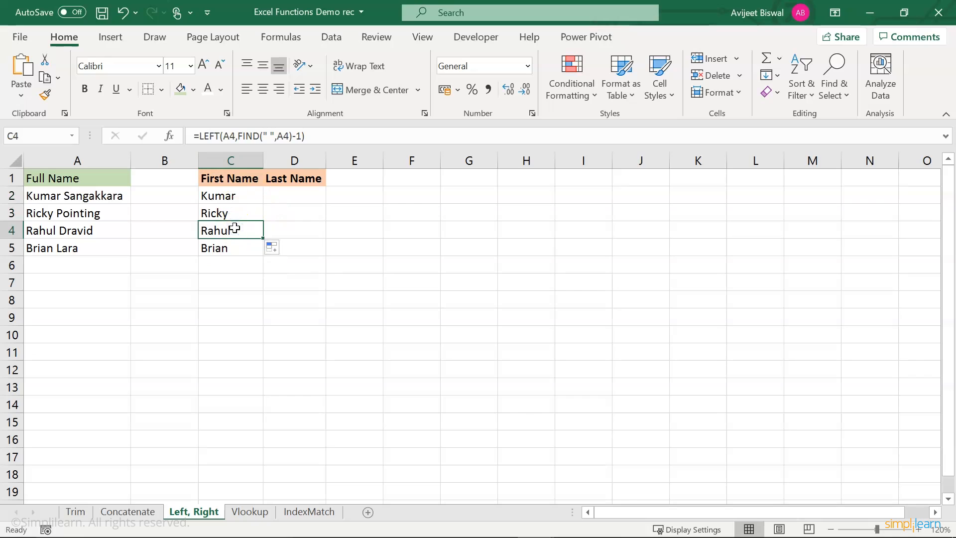
{"action": "left_click", "coordinate": [220, 136]}
{"action": "double_click", "coordinate": [228, 136]}
{"action": "left_click", "coordinate": [228, 136]}
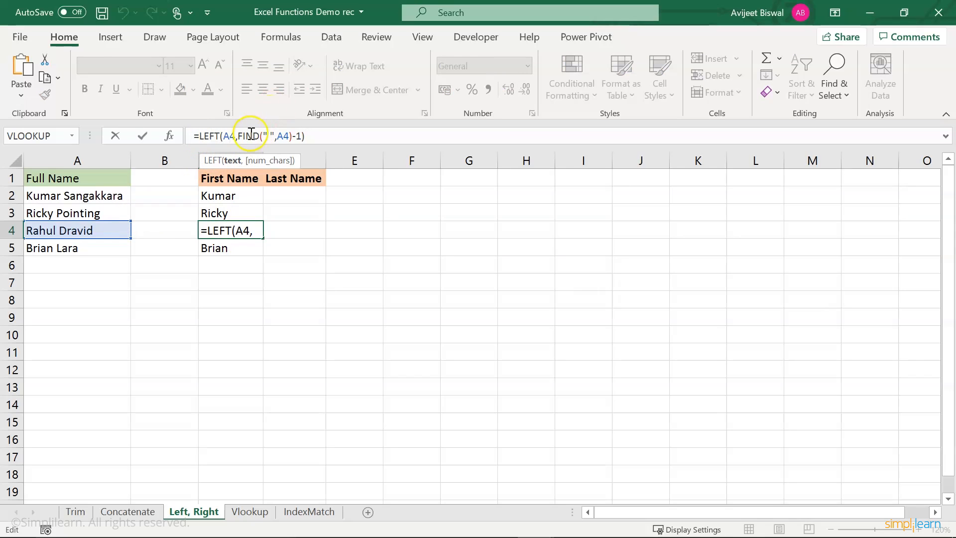
{"action": "left_click", "coordinate": [251, 133]}
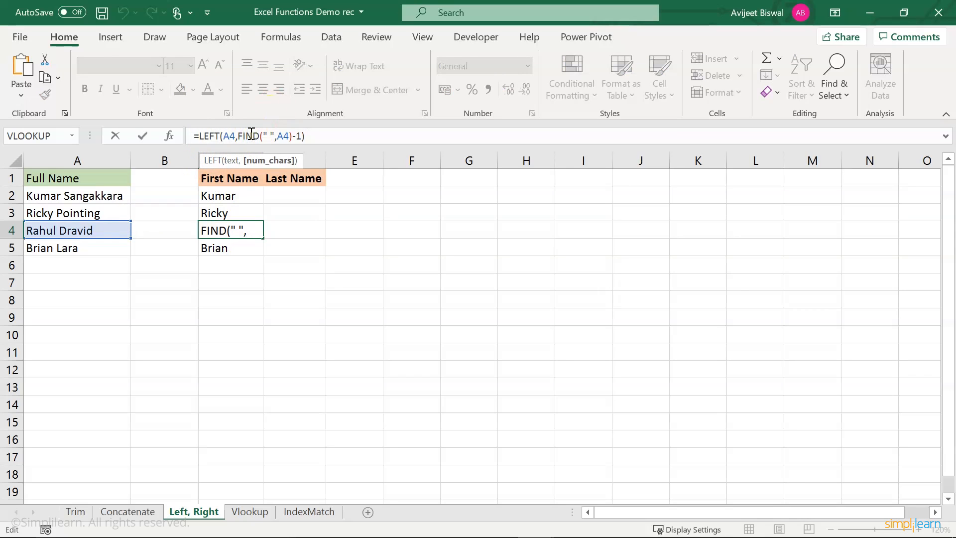
{"action": "left_click", "coordinate": [273, 135]}
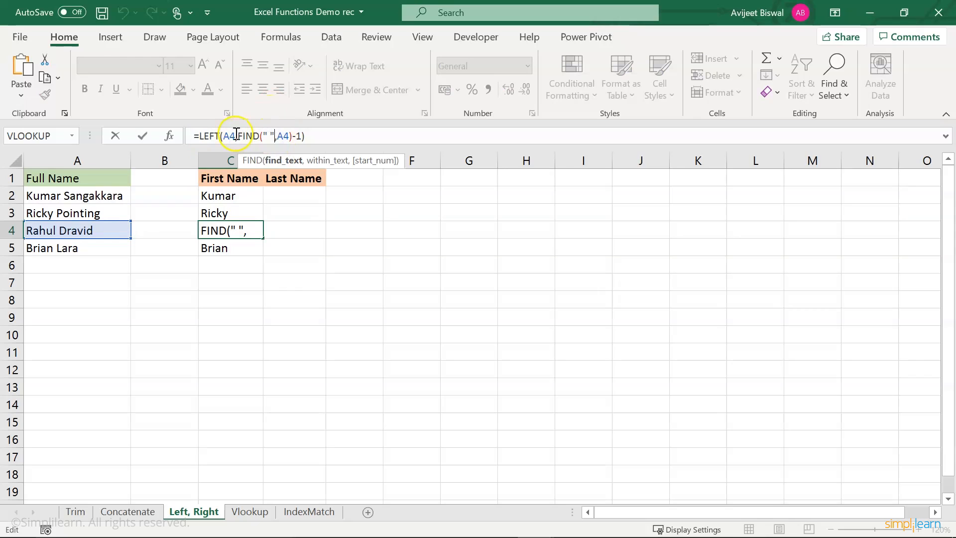
{"action": "left_click_drag", "start_coordinate": [237, 135], "coordinate": [298, 135]}
{"action": "left_click", "coordinate": [298, 136]}
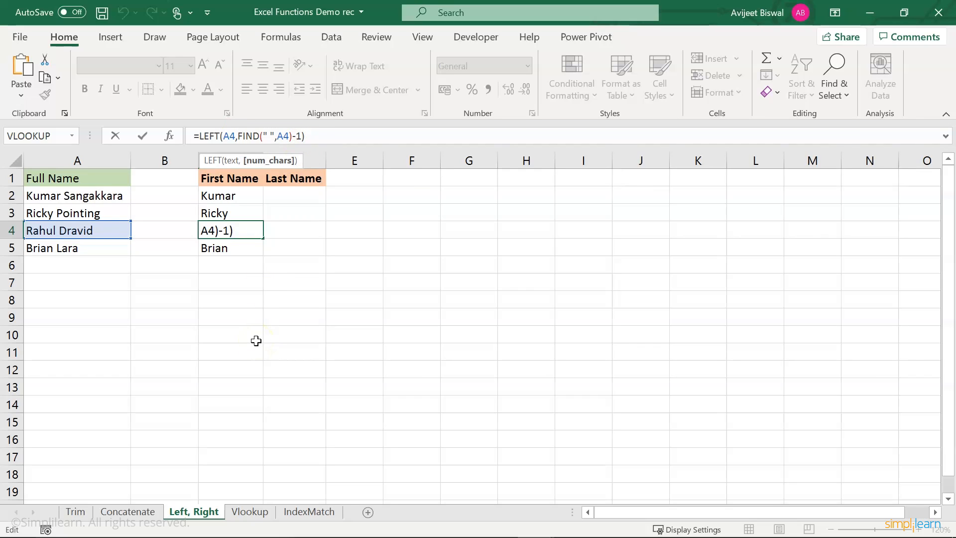
{"action": "key", "text": "Return"}
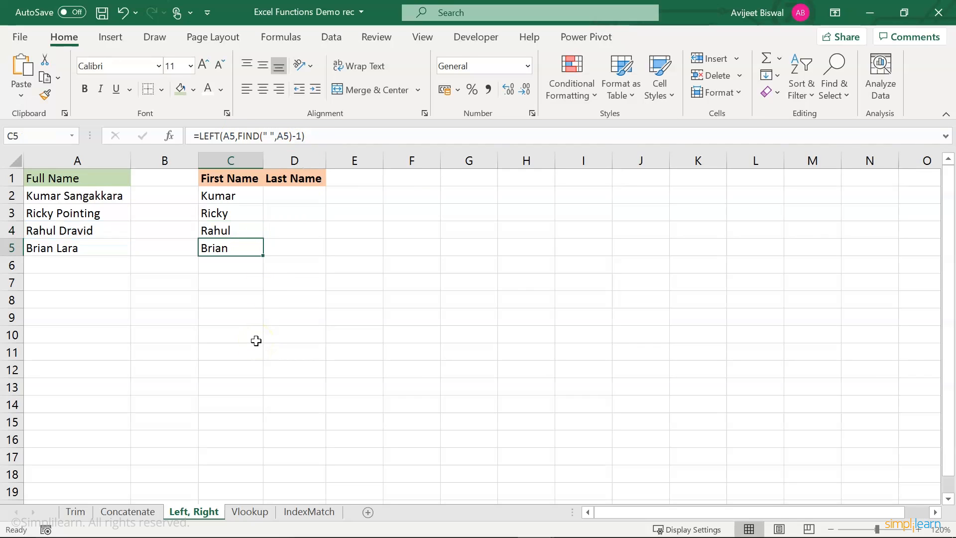
Enter =RIGHT(A2,LEN(A2)-FIND(" ",A2)) in cell D2 to extract the last name from the full name.
{"action": "left_click", "coordinate": [305, 197]}
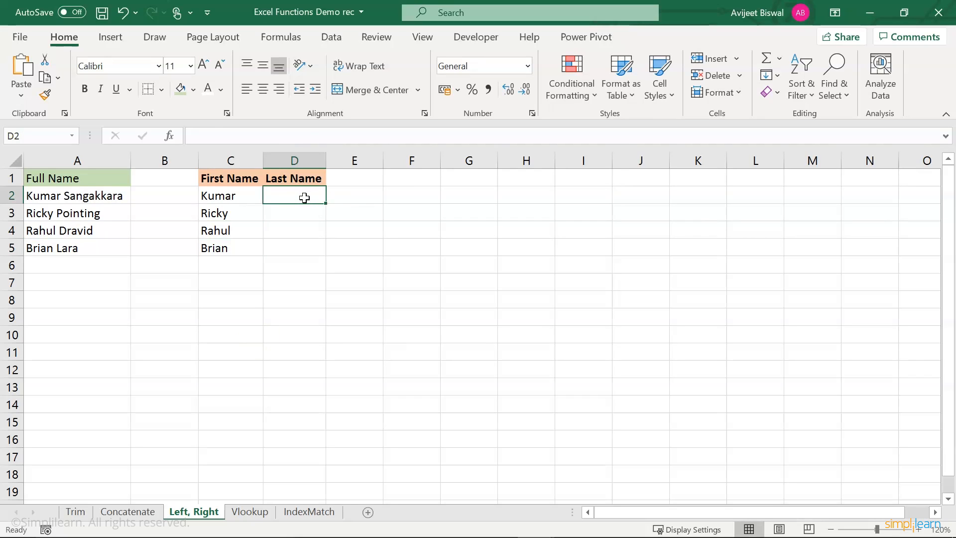
{"action": "double_click", "coordinate": [305, 198]}
{"action": "left_click", "coordinate": [290, 194]}
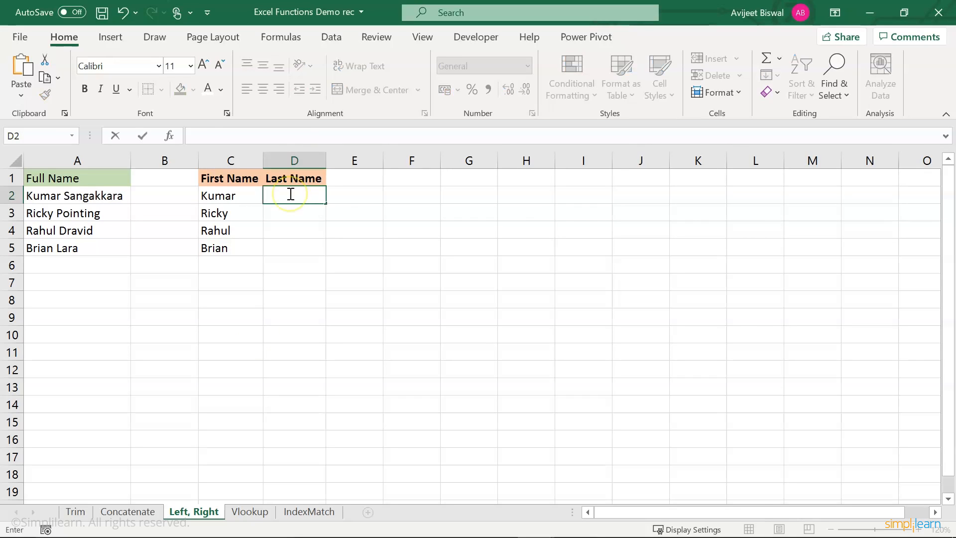
{"action": "type", "text": "=rig"}
{"action": "key", "text": "Tab"}
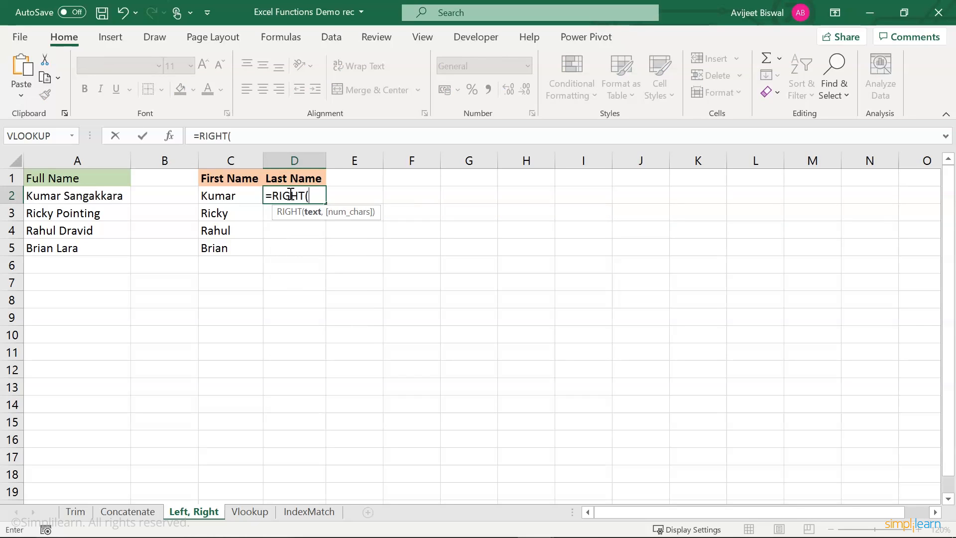
{"action": "left_click", "coordinate": [111, 206]}
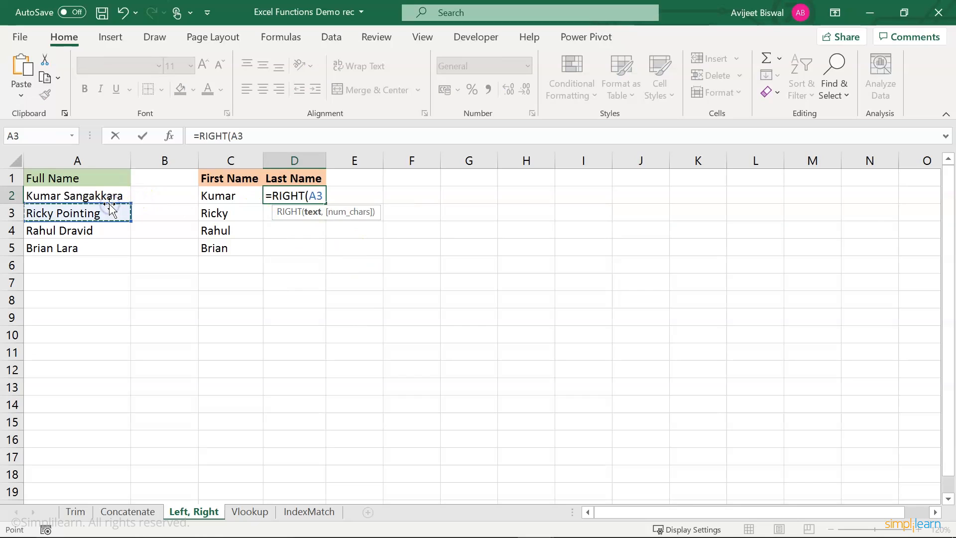
{"action": "left_click", "coordinate": [107, 197]}
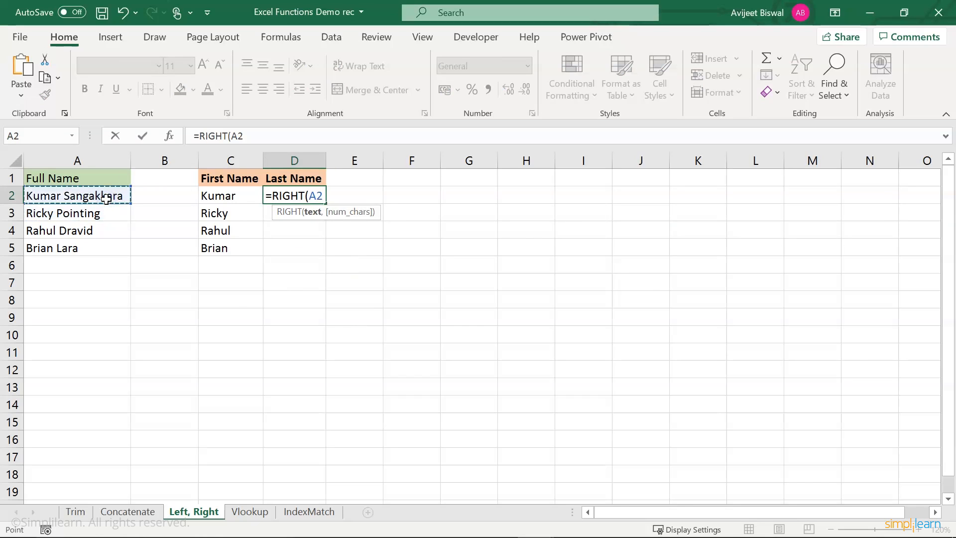
{"action": "type", "text": ","}
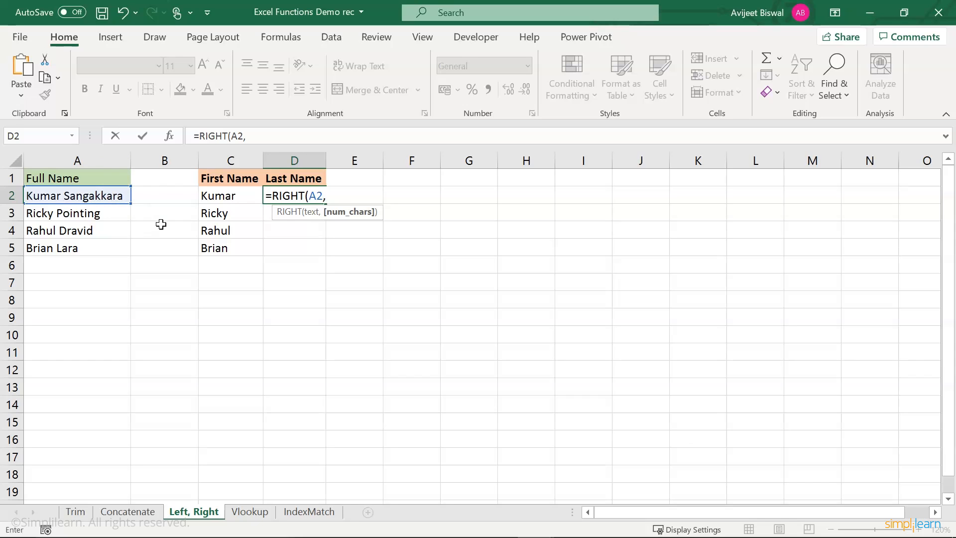
{"action": "type", "text": "len"}
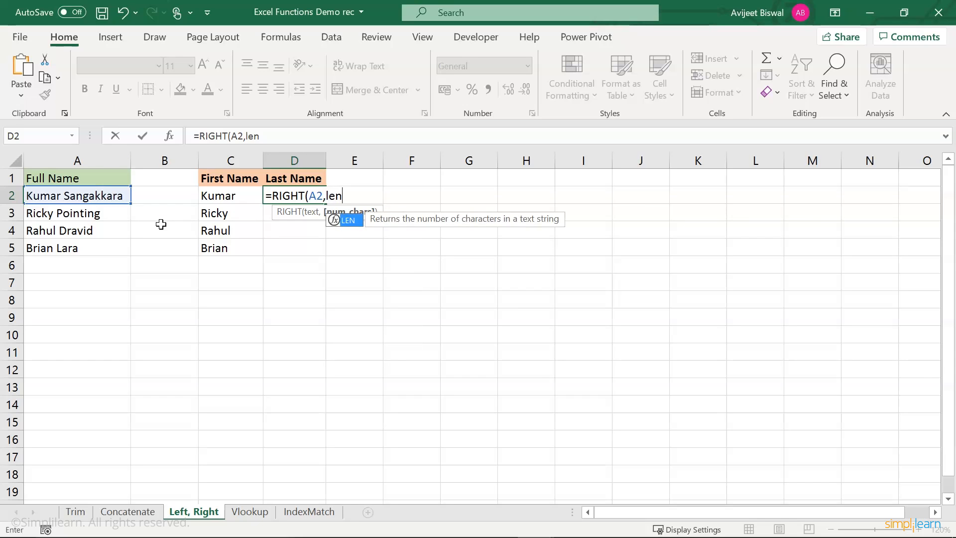
{"action": "key", "text": "Tab"}
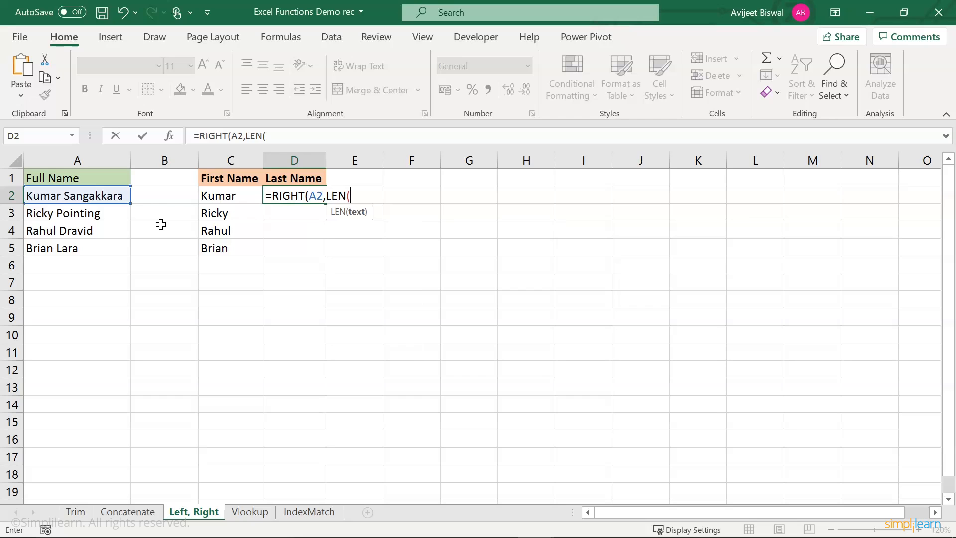
{"action": "type", "text": "A)"}
{"action": "key", "text": "BackSpace"}
{"action": "type", "text": "2"}
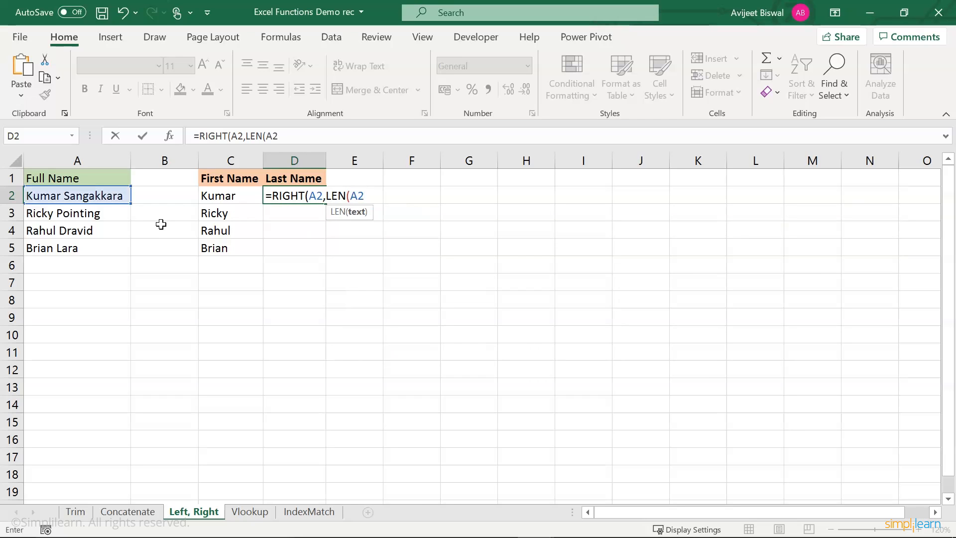
{"action": "type", "text": ")-"}
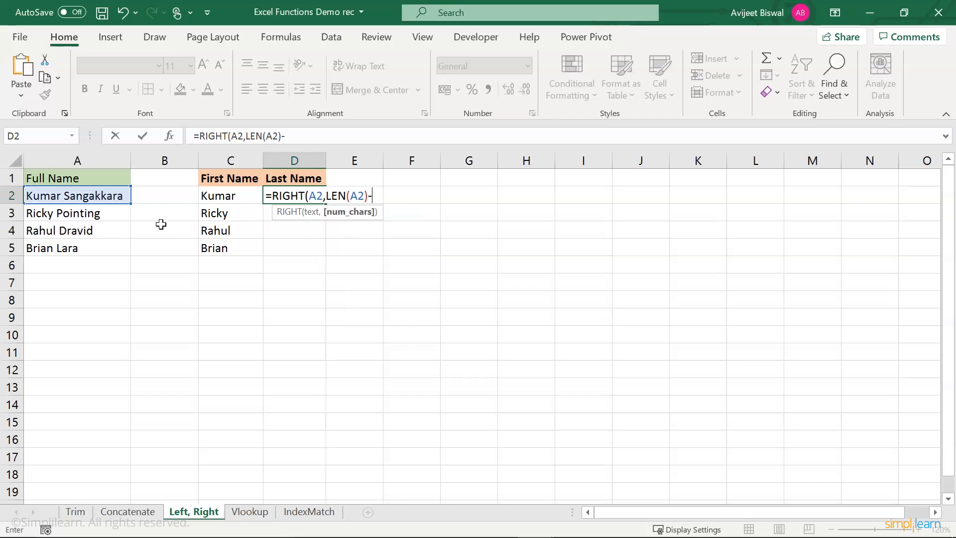
{"action": "type", "text": "find("}
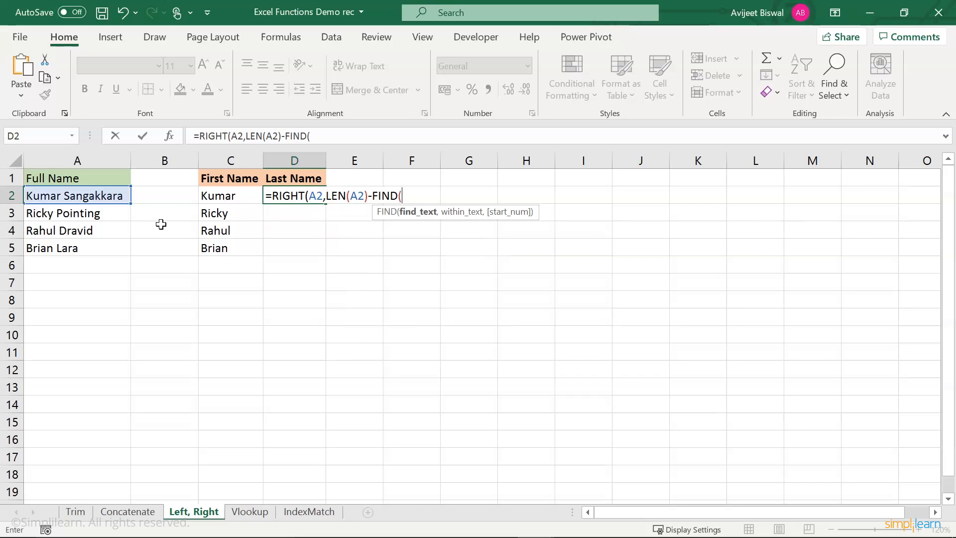
{"action": "type", "text": "\" \",A"}
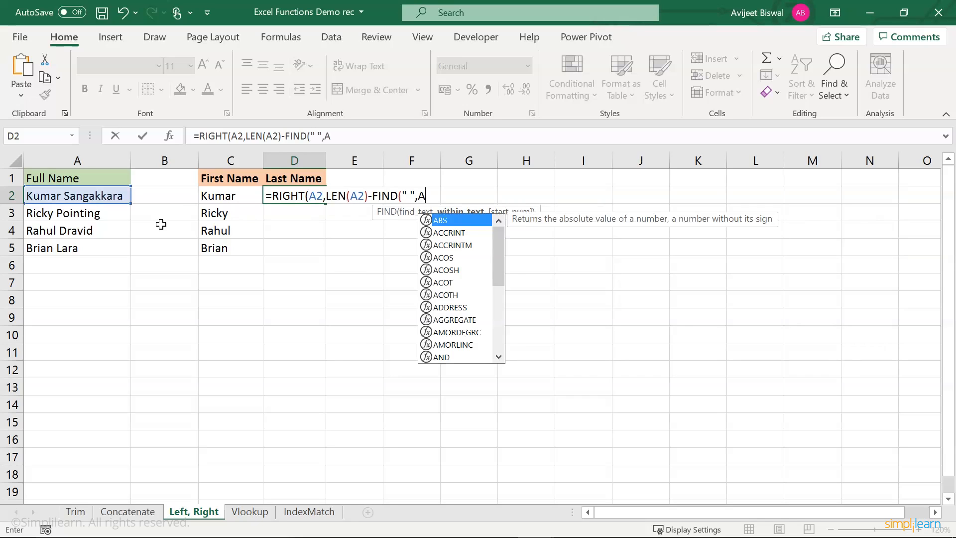
{"action": "type", "text": "2))"}
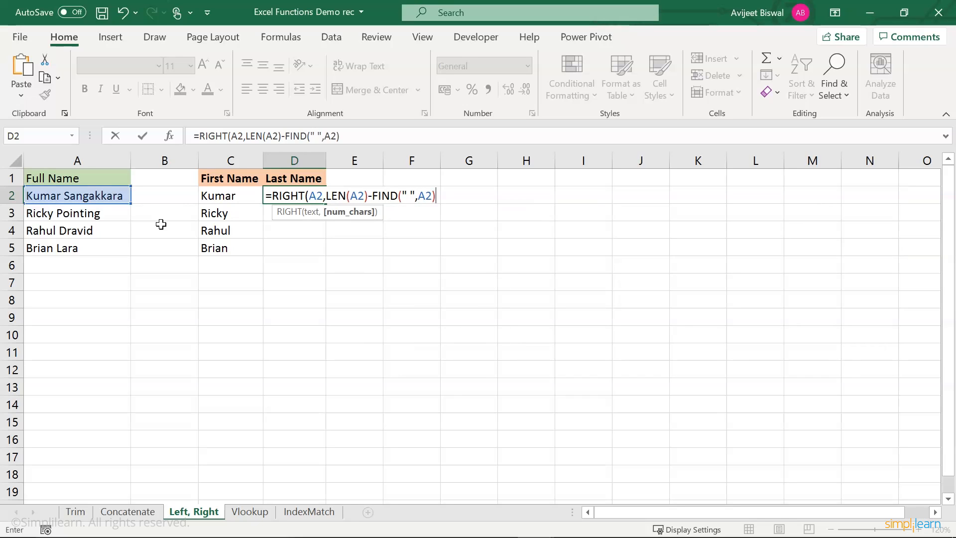
{"action": "key", "text": "Return"}
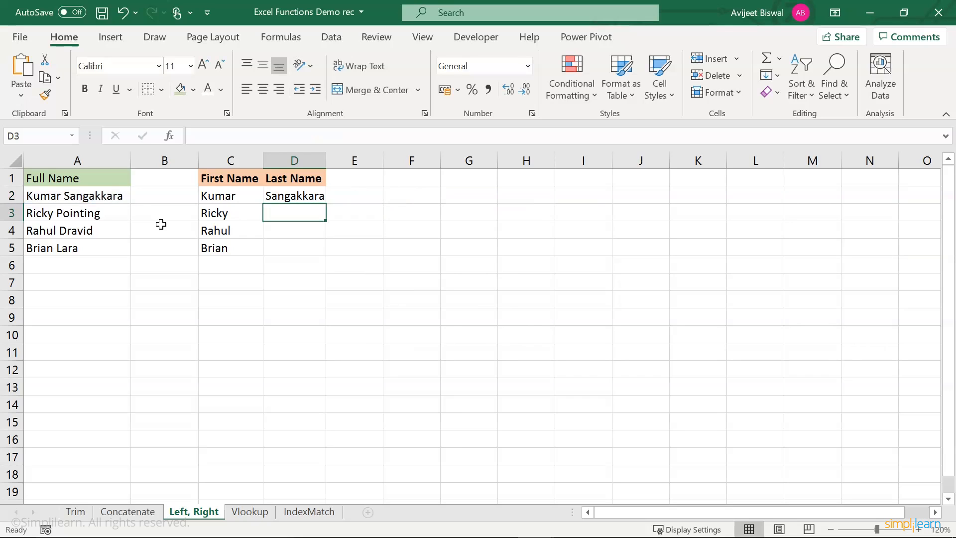
Fill the last name formula from D2 down through D5 and compare the split names with the Full Name column.
{"action": "left_click", "coordinate": [299, 199]}
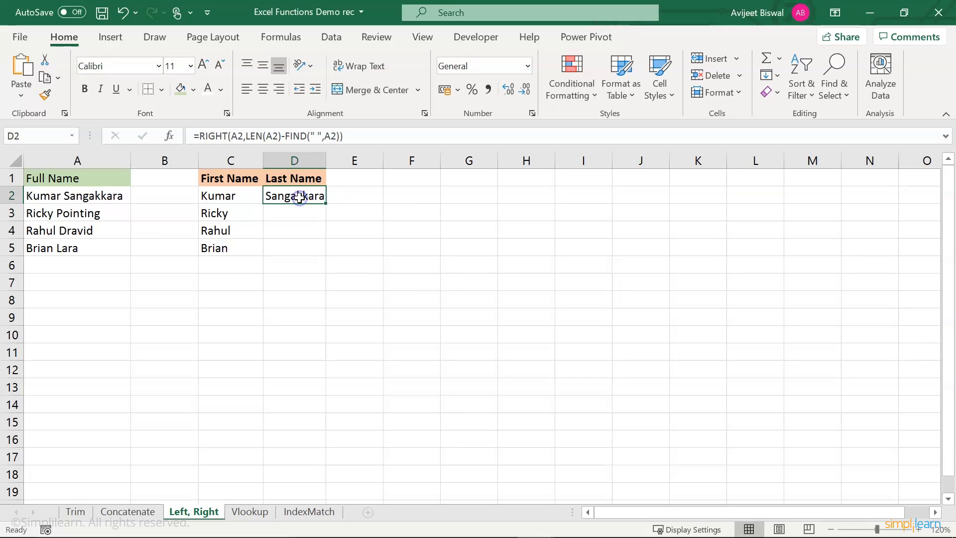
{"action": "left_click", "coordinate": [88, 202]}
{"action": "left_click", "coordinate": [304, 197]}
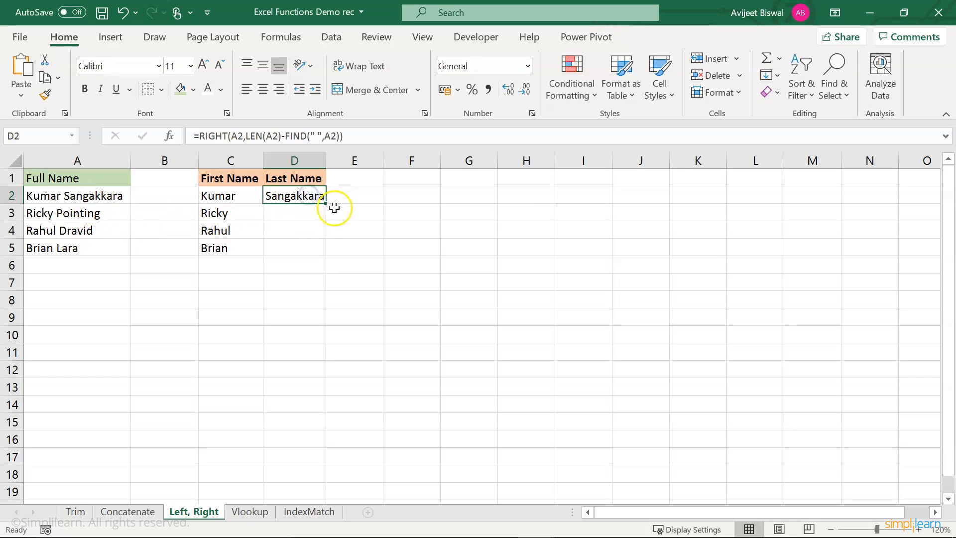
{"action": "left_click_drag", "start_coordinate": [325, 203], "coordinate": [316, 253]}
{"action": "left_click", "coordinate": [382, 222]}
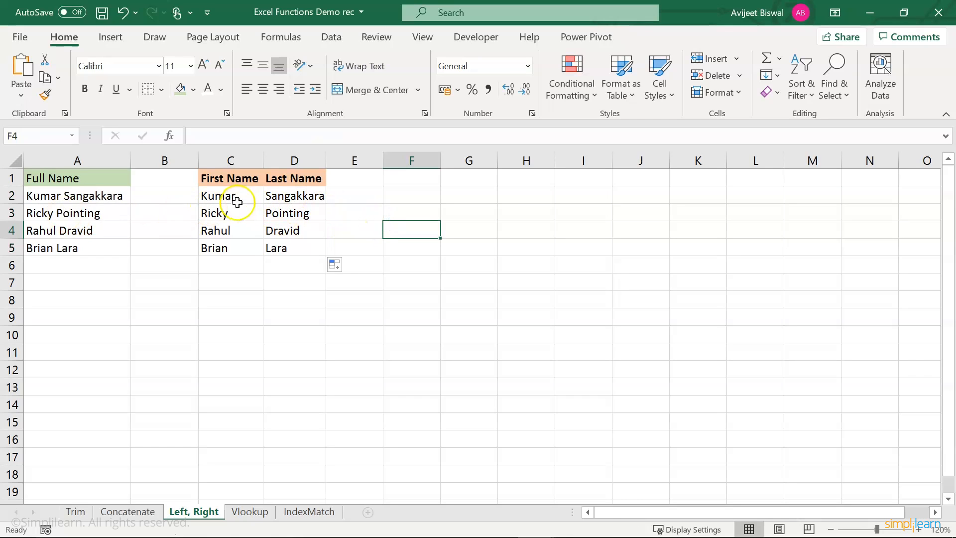
{"action": "left_click", "coordinate": [84, 177]}
{"action": "left_click", "coordinate": [96, 212]}
{"action": "left_click", "coordinate": [285, 199]}
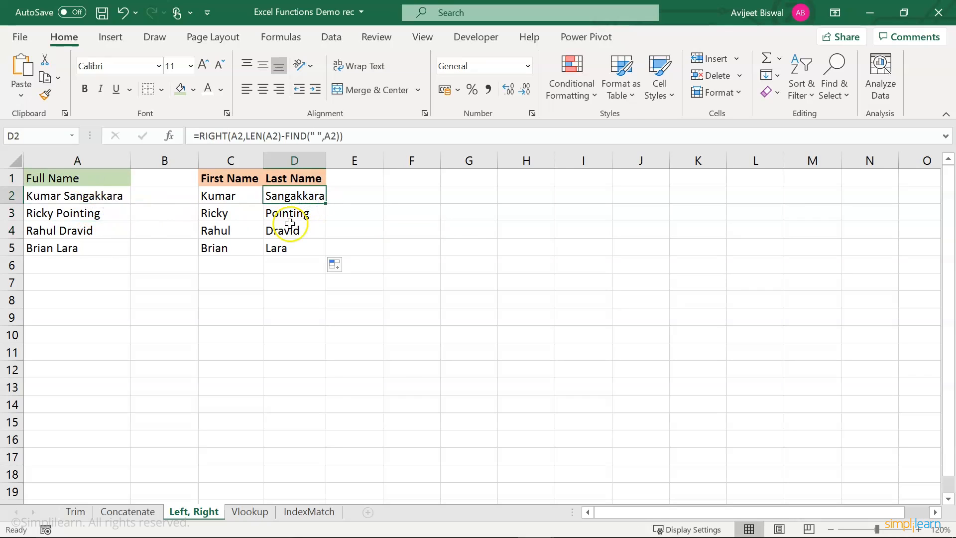
Switch to the Vlookup sheet and review the employee table's columns and entries in A1:D6.
{"action": "left_click", "coordinate": [249, 512]}
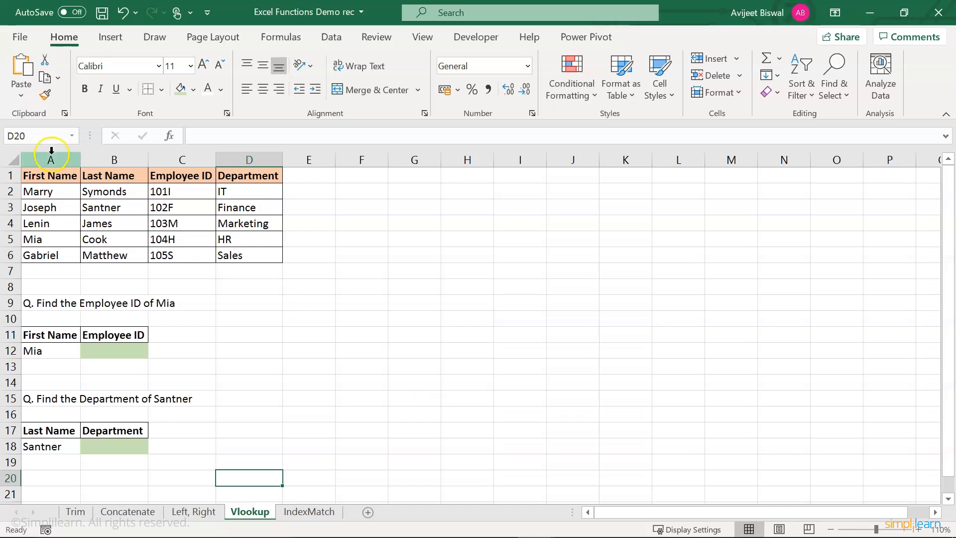
{"action": "left_click_drag", "start_coordinate": [49, 178], "coordinate": [256, 256]}
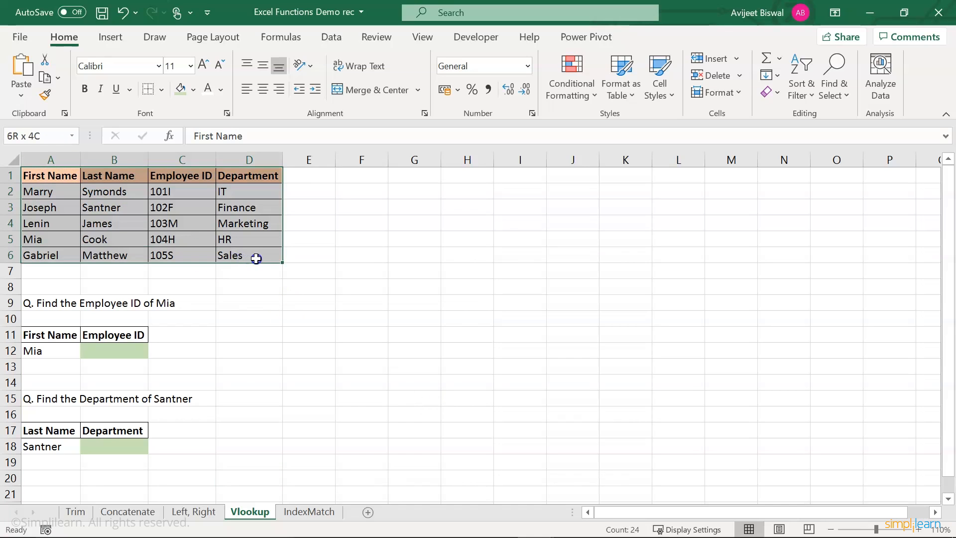
{"action": "left_click", "coordinate": [207, 299]}
{"action": "left_click", "coordinate": [43, 176]}
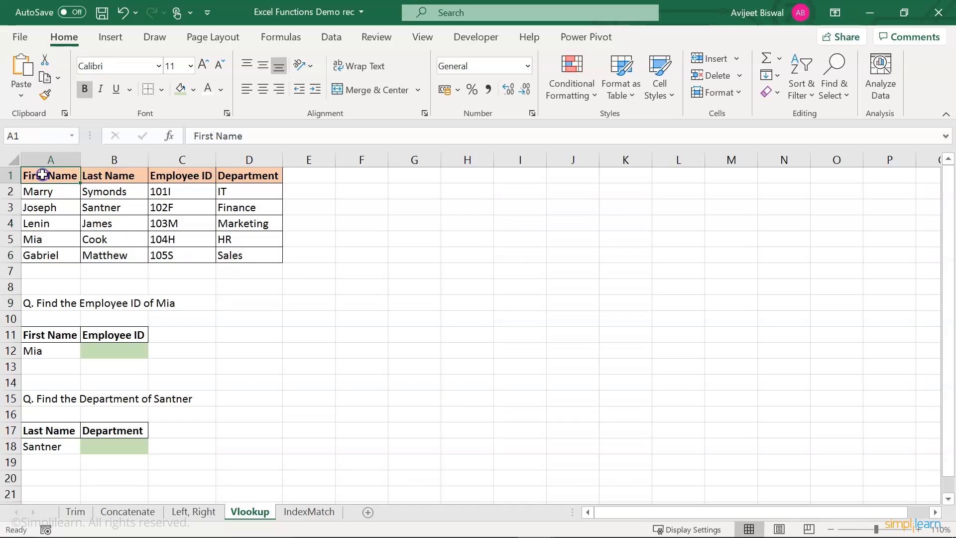
{"action": "left_click", "coordinate": [121, 178]}
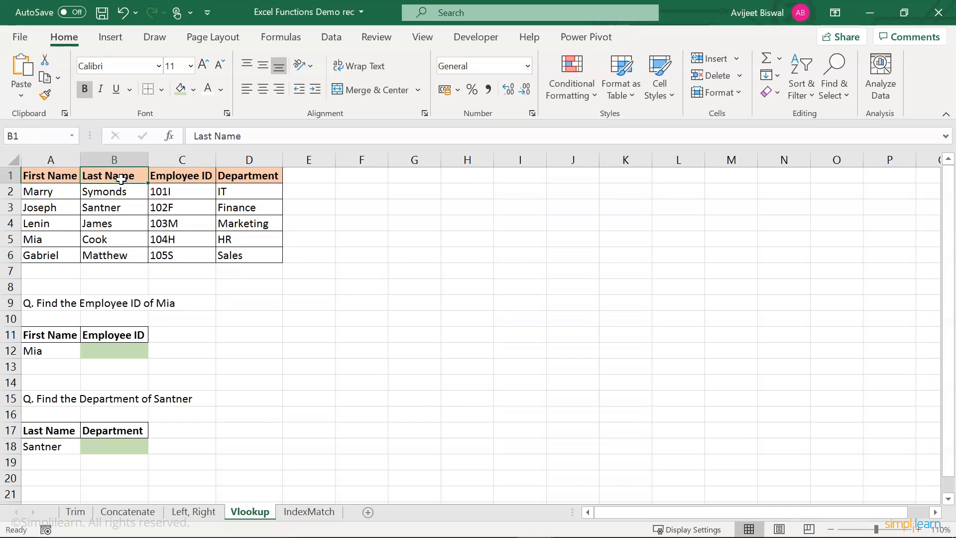
{"action": "left_click", "coordinate": [179, 161]}
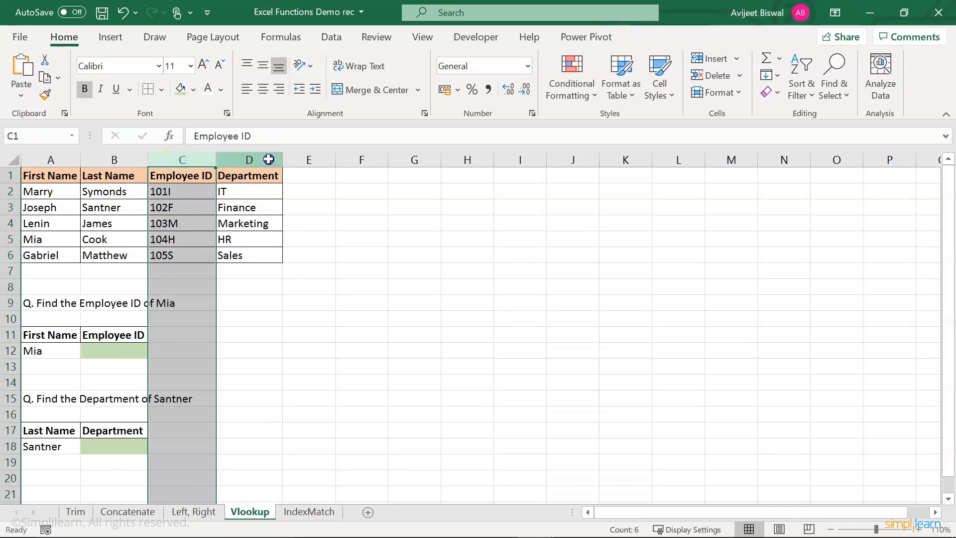
{"action": "left_click", "coordinate": [249, 159]}
{"action": "left_click_drag", "start_coordinate": [38, 192], "coordinate": [39, 253]}
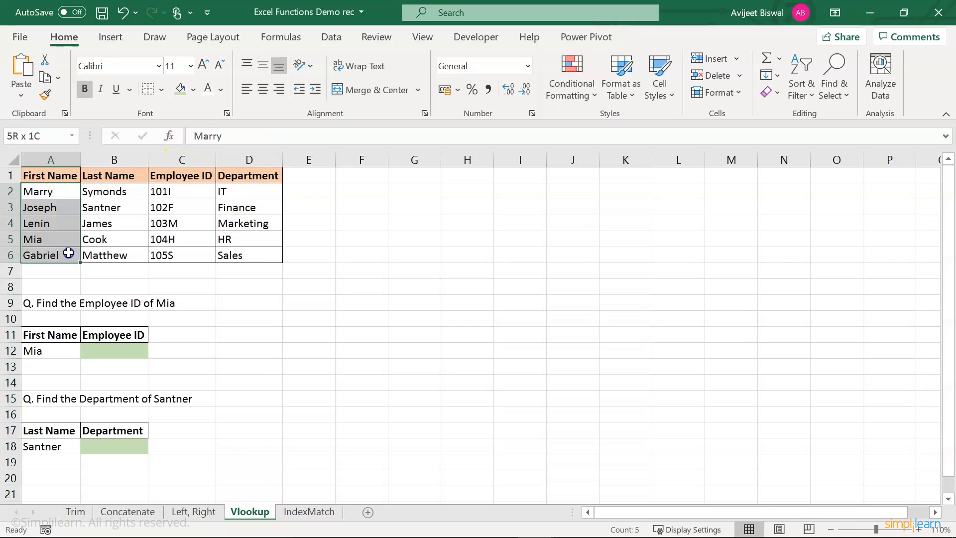
{"action": "left_click", "coordinate": [345, 304]}
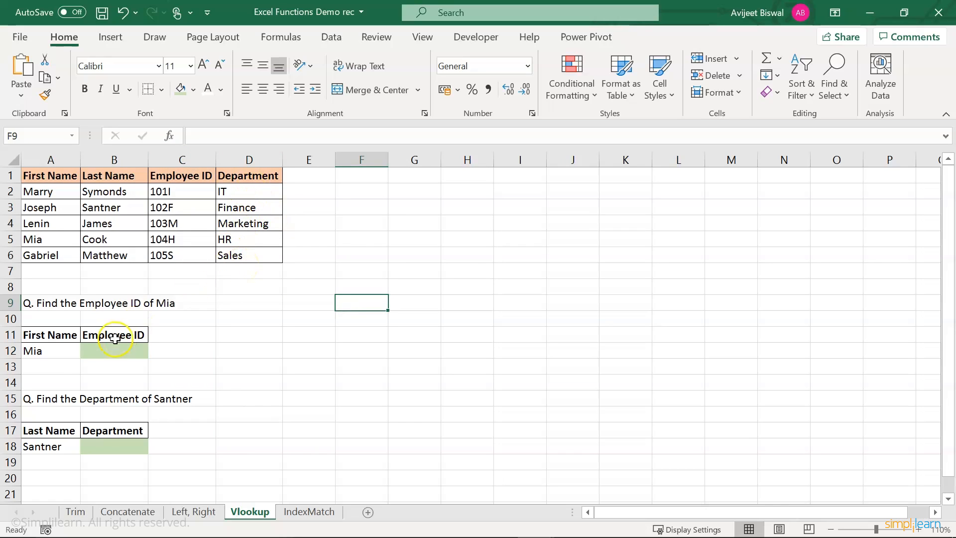
Review the first lookup question in A9 and trace the first name in A12 to its Employee ID in the table.
{"action": "left_click", "coordinate": [55, 351]}
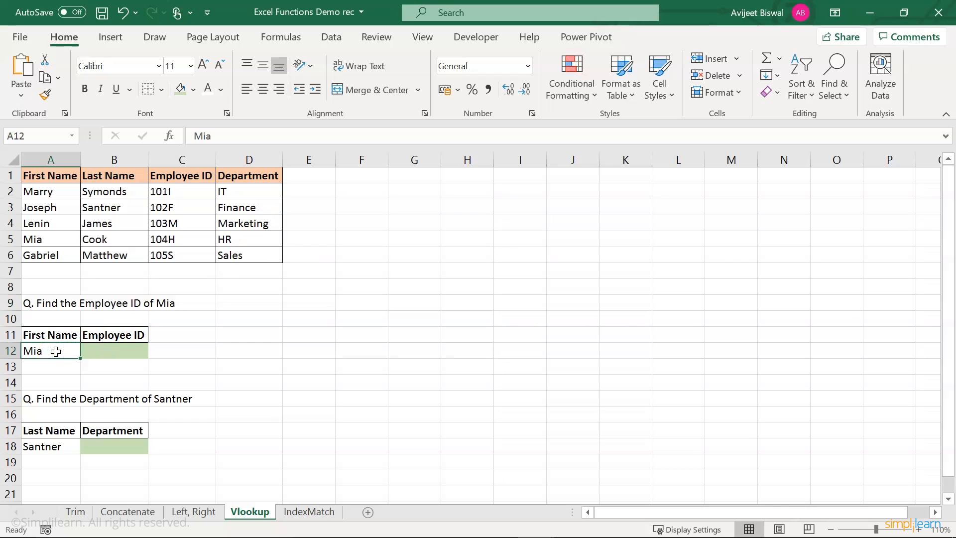
{"action": "left_click", "coordinate": [28, 304]}
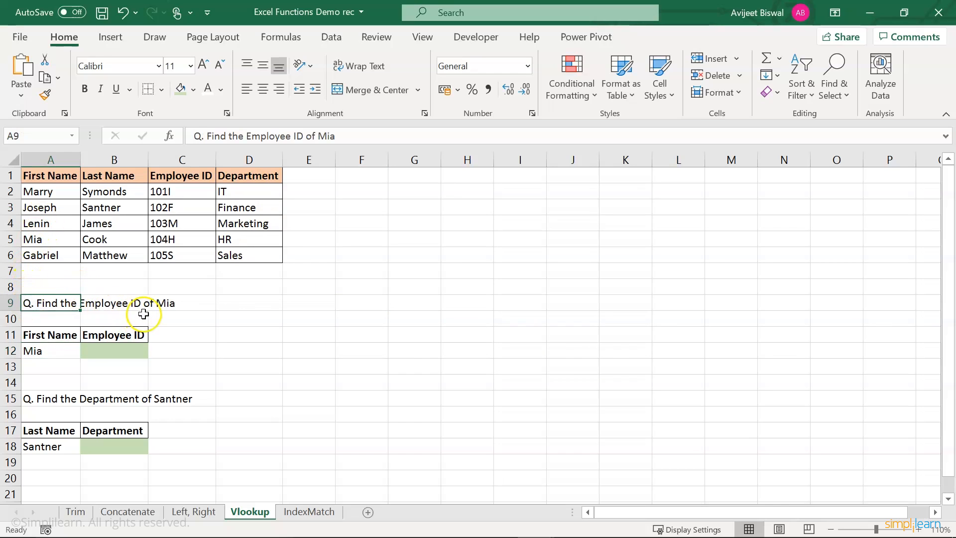
{"action": "left_click", "coordinate": [42, 240]}
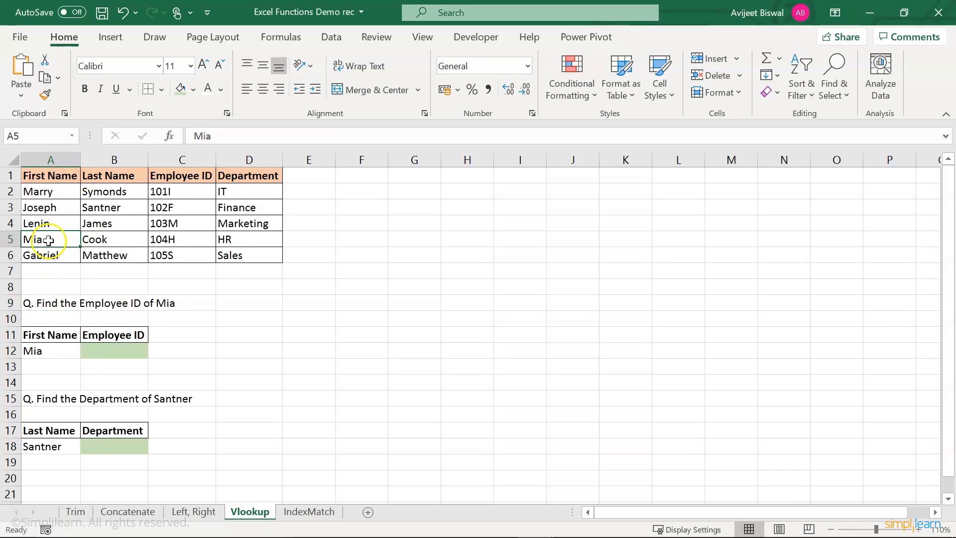
{"action": "left_click_drag", "start_coordinate": [58, 237], "coordinate": [103, 240]}
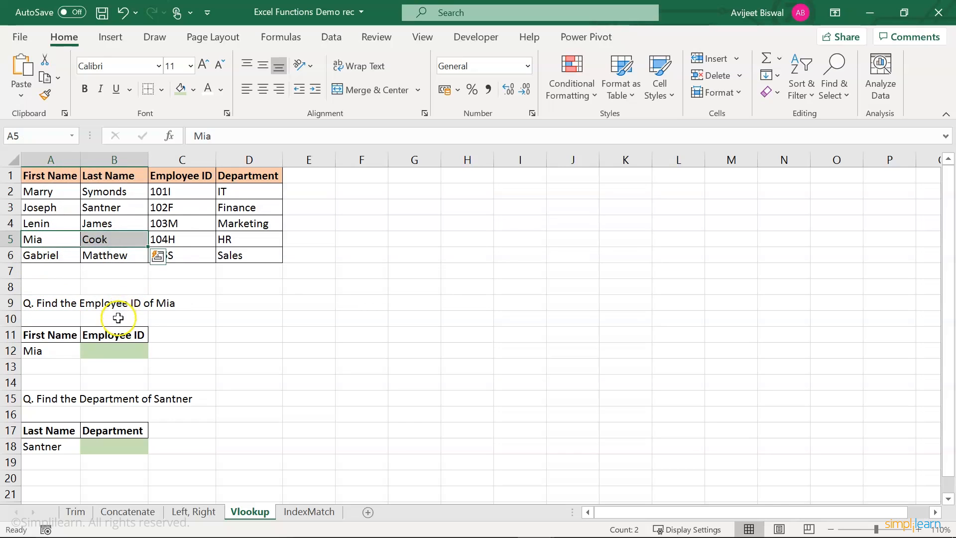
{"action": "left_click", "coordinate": [181, 240]}
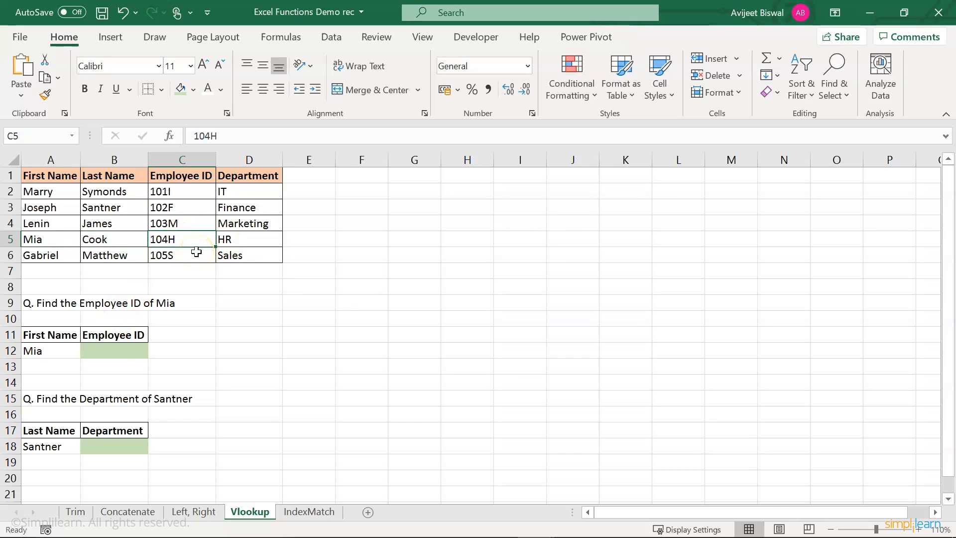
Enter =VLOOKUP(A12,A1:C6,3,0) in cell B12 to look up the Employee ID for the first name in A12.
{"action": "left_click", "coordinate": [118, 349]}
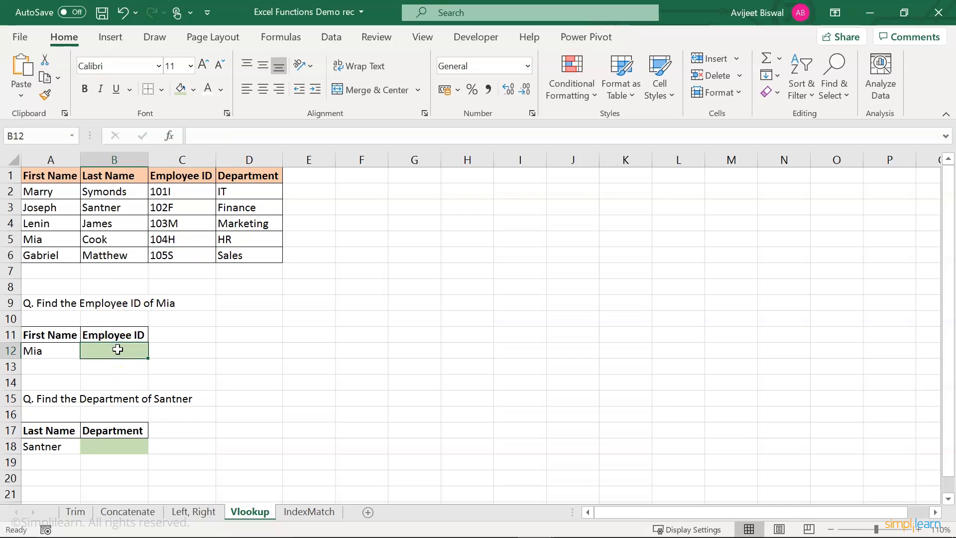
{"action": "type", "text": "=vl"}
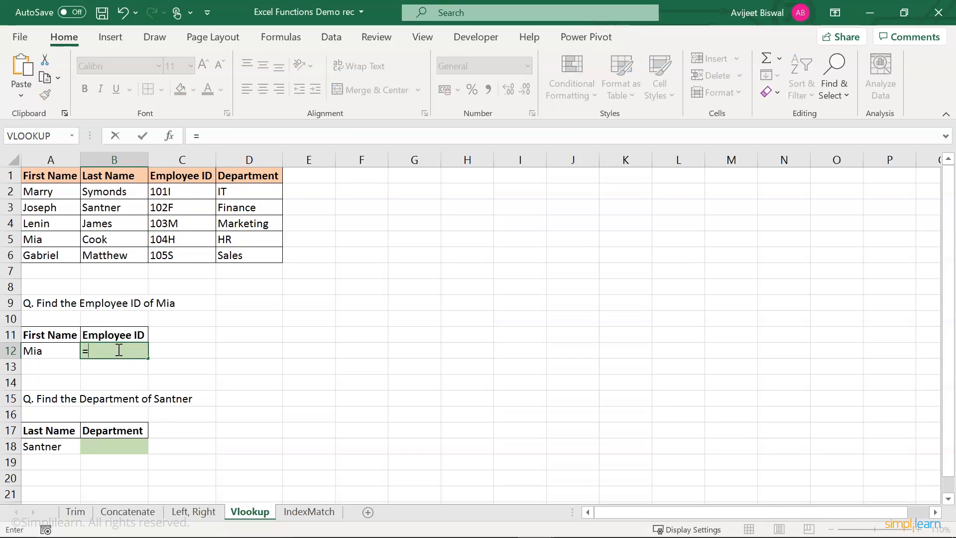
{"action": "key", "text": "Tab"}
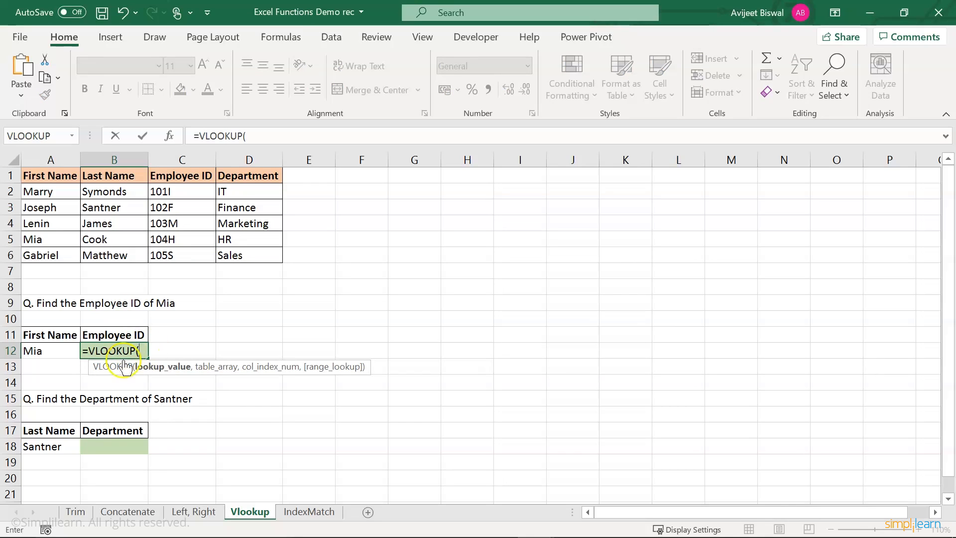
{"action": "left_click", "coordinate": [46, 357]}
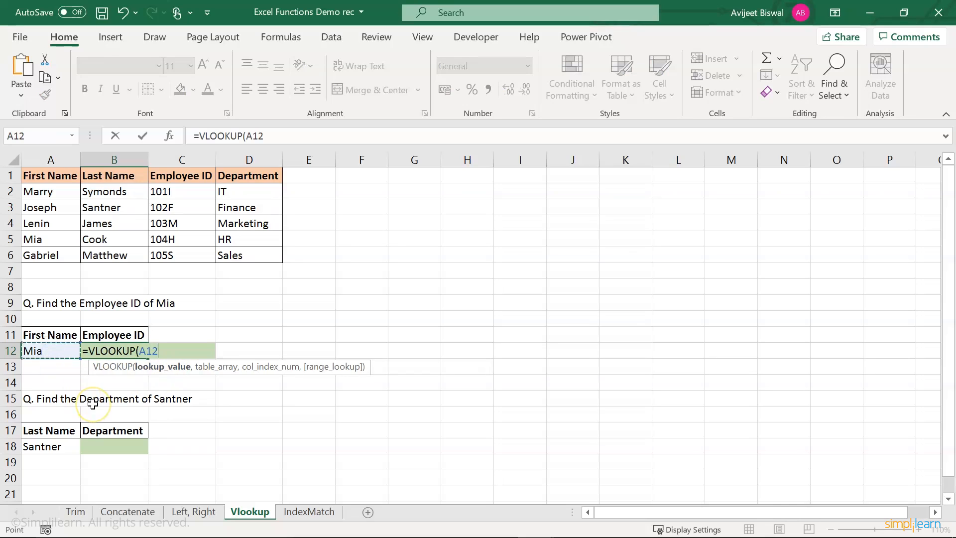
{"action": "type", "text": ","}
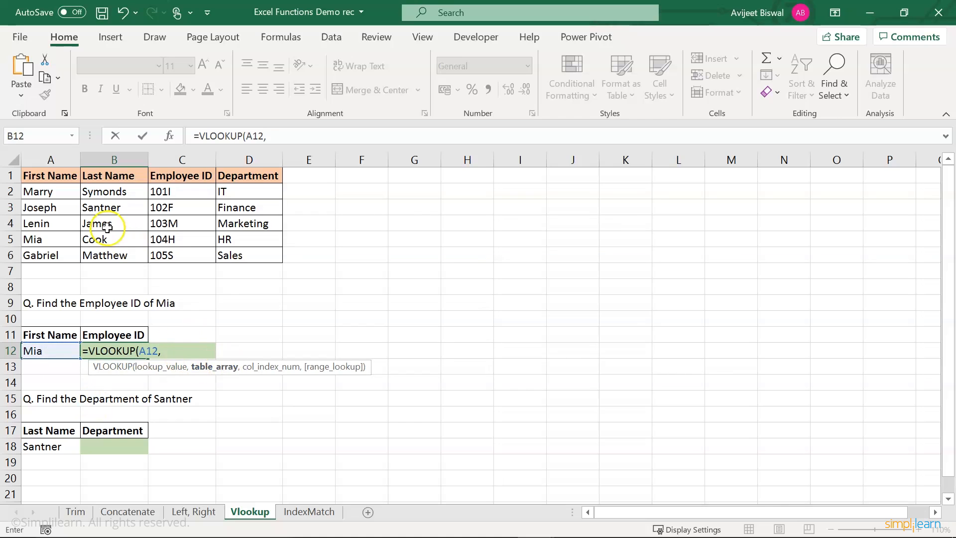
{"action": "left_click_drag", "start_coordinate": [63, 174], "coordinate": [200, 256]}
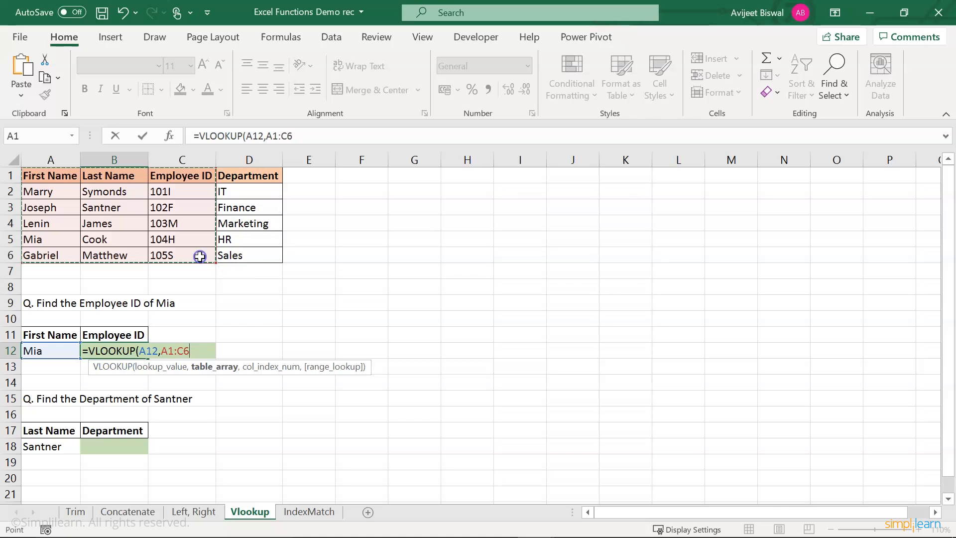
{"action": "type", "text": ","}
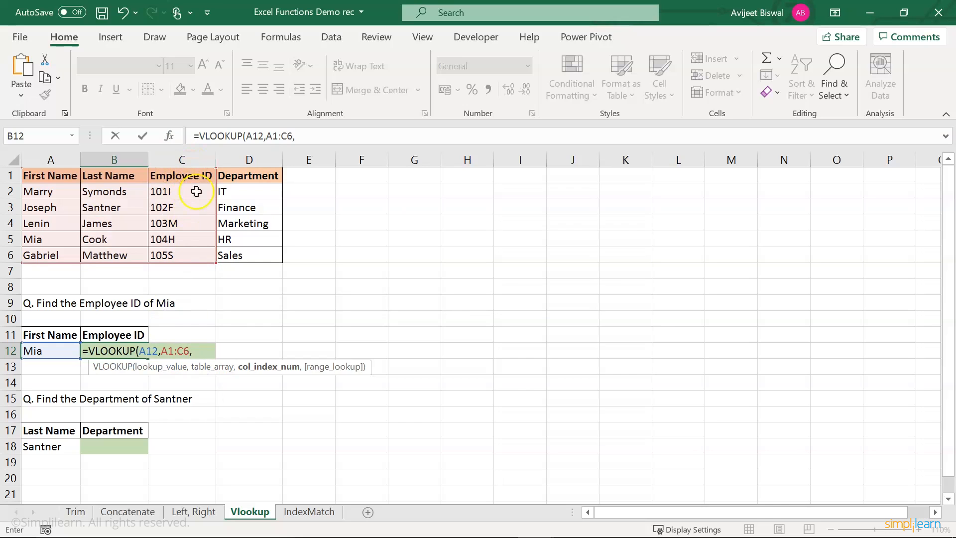
{"action": "type", "text": "3,"}
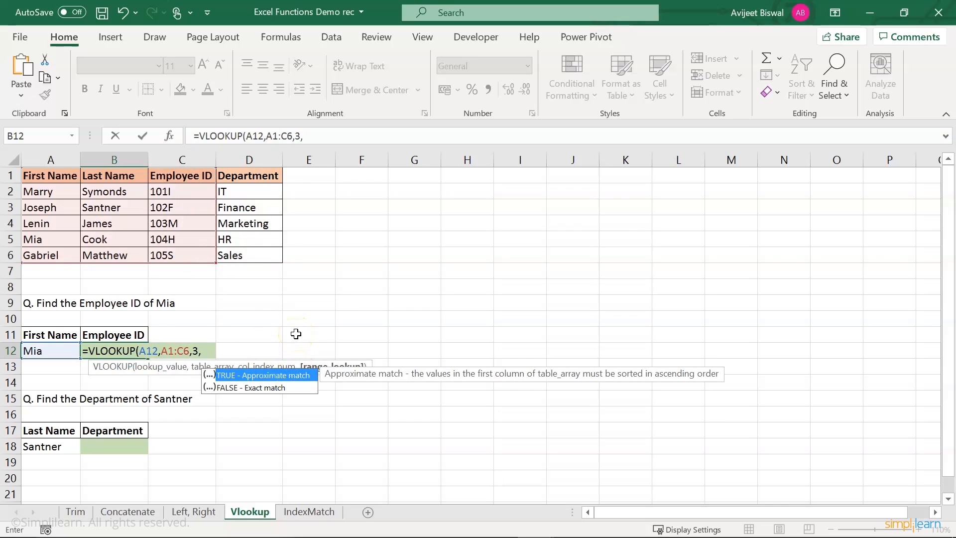
{"action": "type", "text": "0)"}
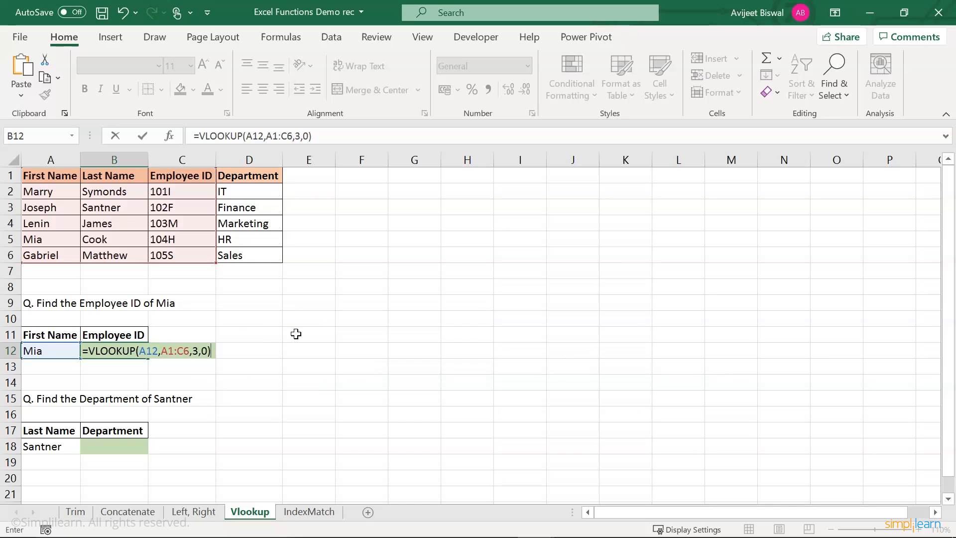
{"action": "key", "text": "Return"}
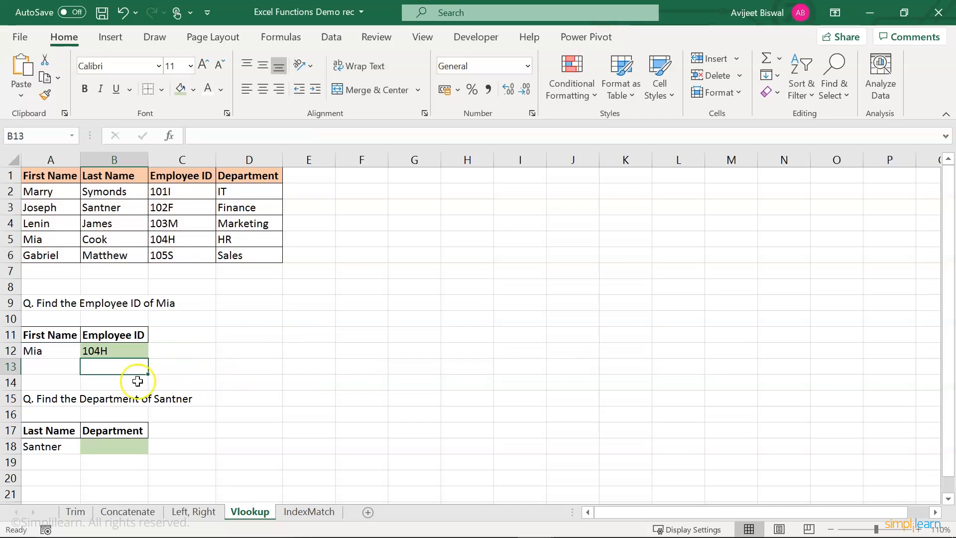
{"action": "left_click", "coordinate": [114, 349]}
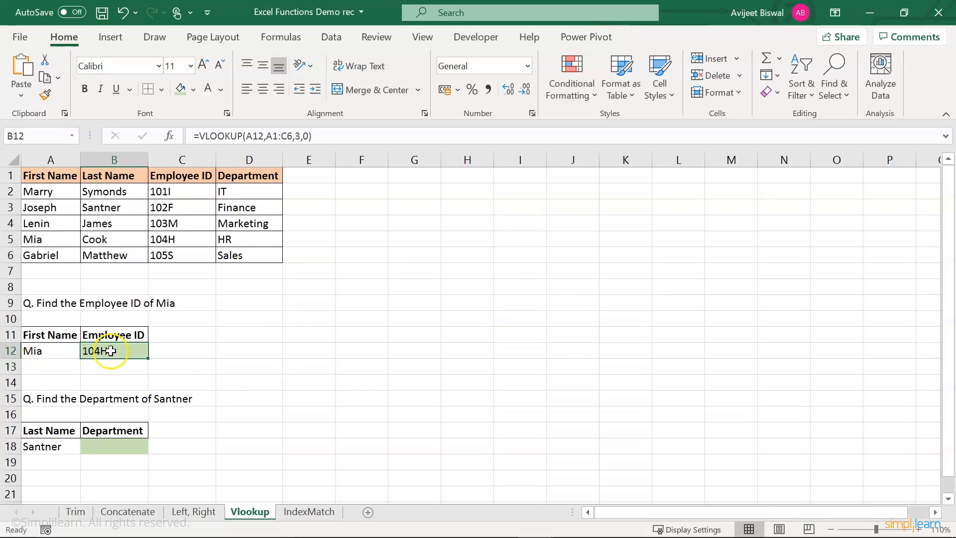
Review the second lookup question in A15 and trace the last name in A18 to its Department in the table.
{"action": "left_click", "coordinate": [168, 419]}
{"action": "key", "text": "Down"}
{"action": "key", "text": "Down"}
{"action": "key", "text": "Down"}
{"action": "key", "text": "Down"}
{"action": "key", "text": "Down"}
{"action": "key", "text": "Down"}
{"action": "key", "text": "Down"}
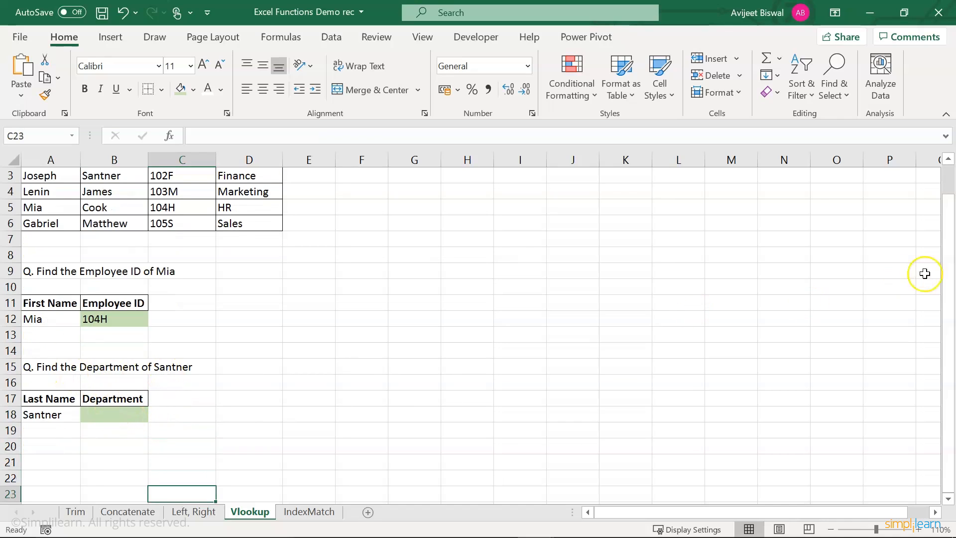
{"action": "scroll", "coordinate": [944, 239], "scroll_direction": "up", "scroll_amount": 1}
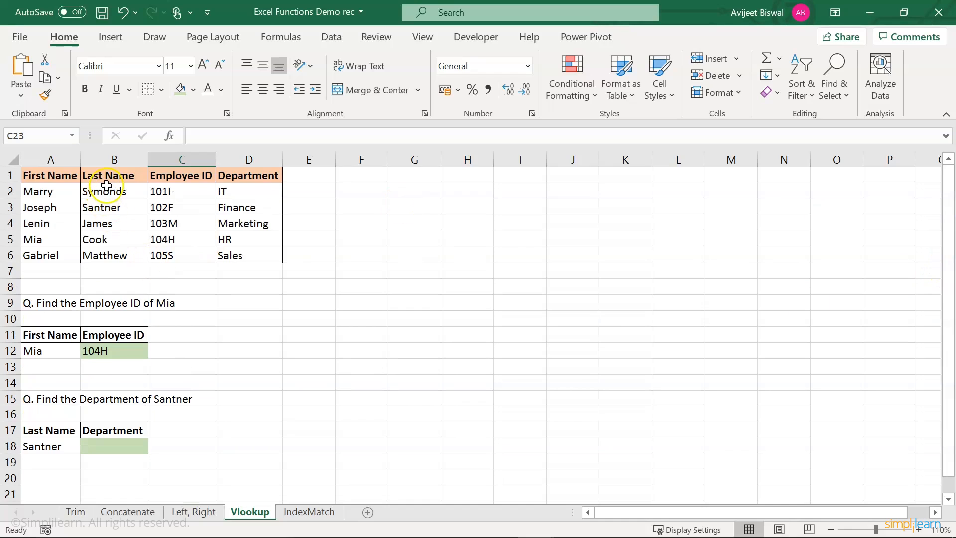
{"action": "left_click", "coordinate": [122, 209]}
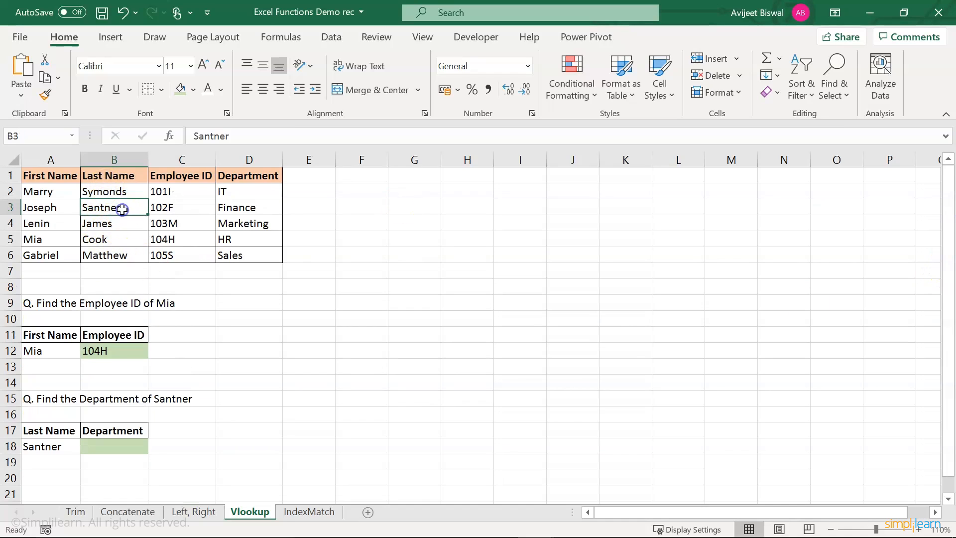
{"action": "left_click", "coordinate": [41, 209]}
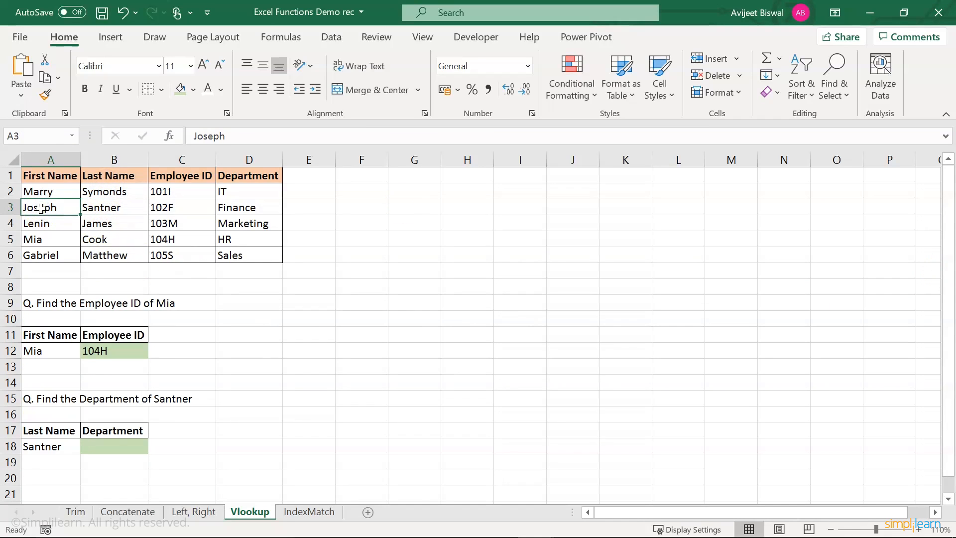
{"action": "left_click", "coordinate": [128, 207]}
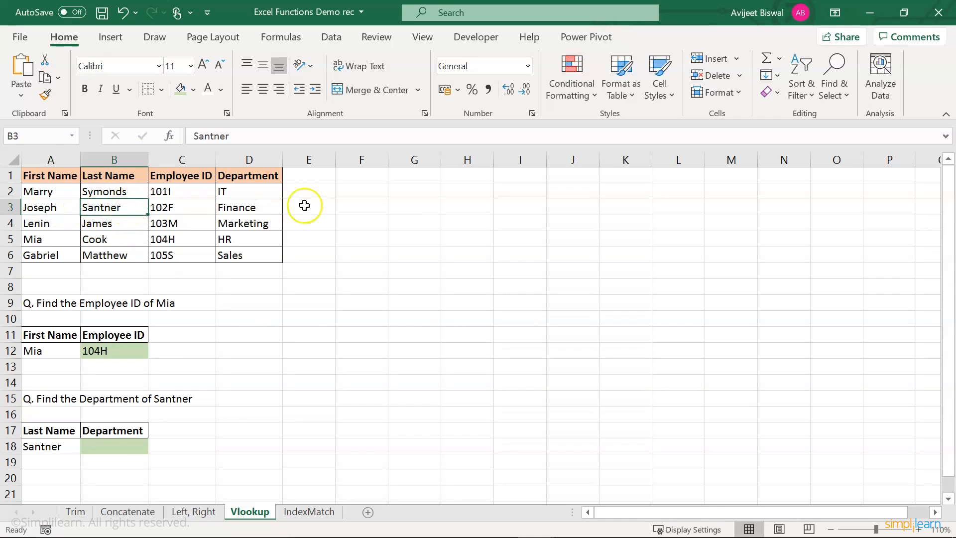
{"action": "left_click", "coordinate": [264, 206]}
Enter =VLOOKUP(A18,B1:D6,3,0) in cell B18 to look up the Department for the last name in A18.
{"action": "left_click", "coordinate": [106, 450]}
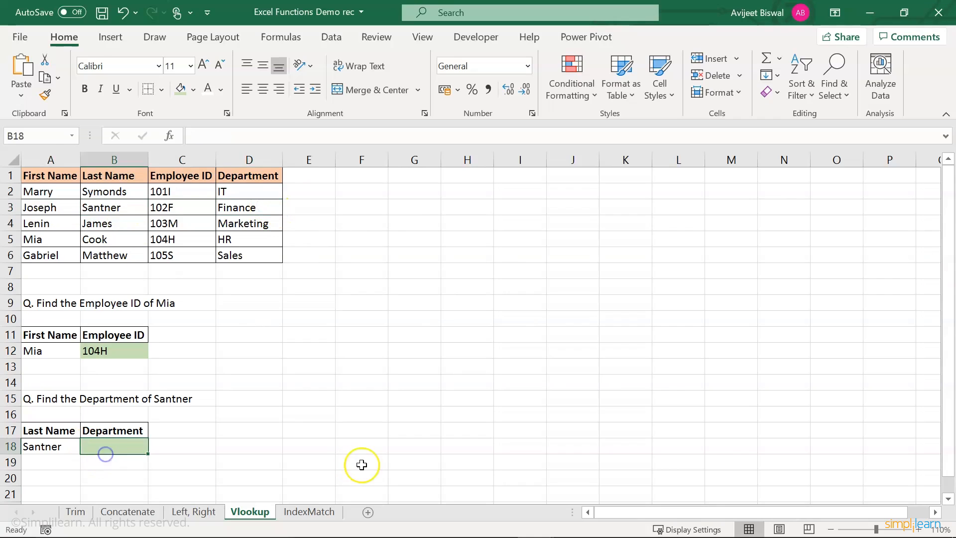
{"action": "type", "text": "=vl"}
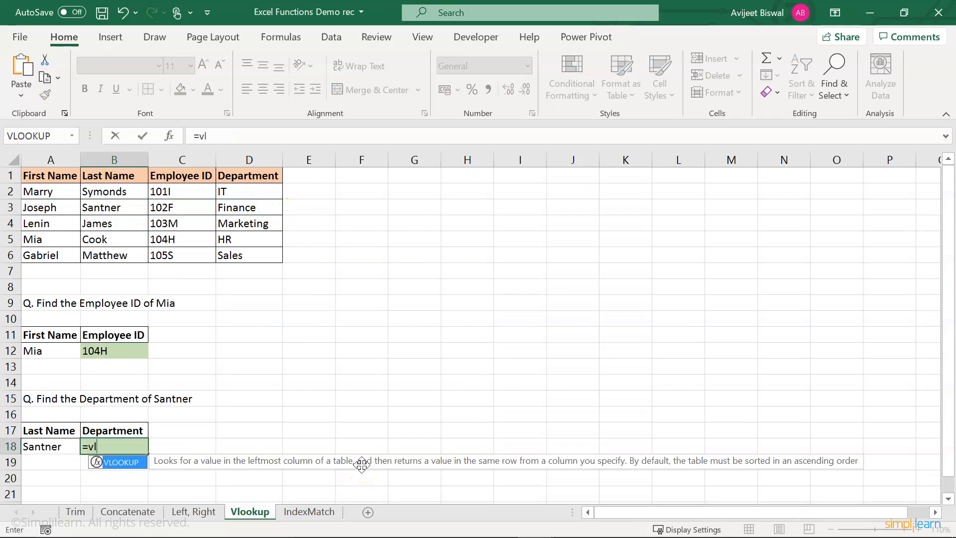
{"action": "key", "text": "Tab"}
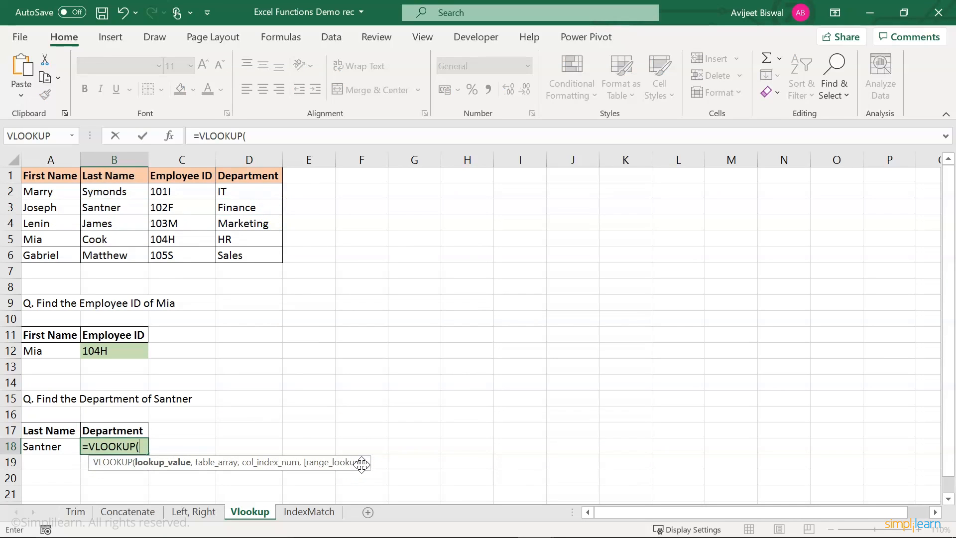
{"action": "left_click", "coordinate": [54, 446]}
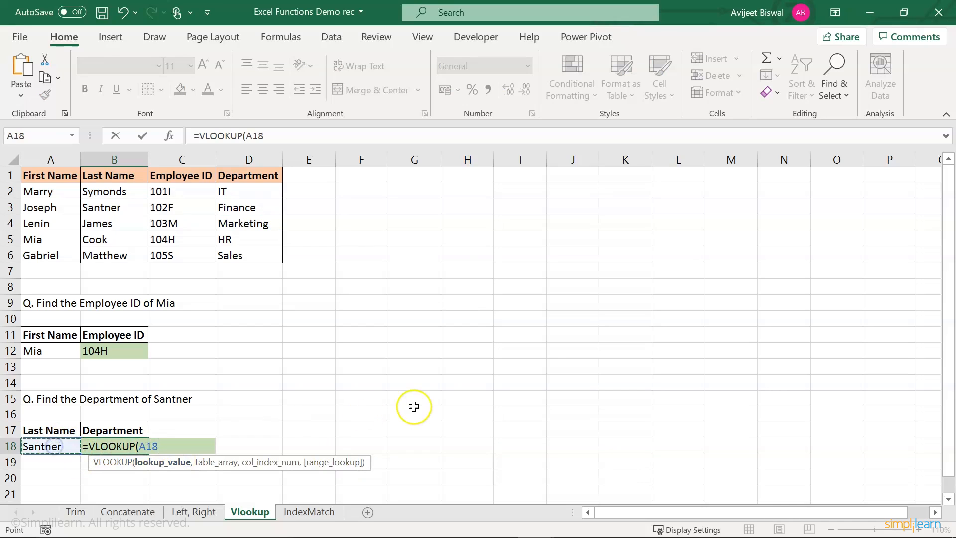
{"action": "type", "text": ","}
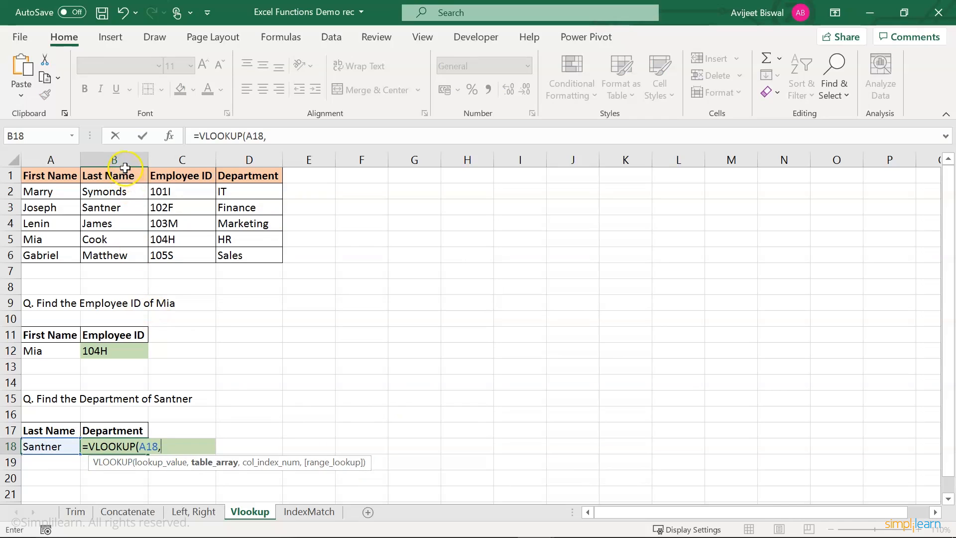
{"action": "left_click_drag", "start_coordinate": [125, 171], "coordinate": [235, 256]}
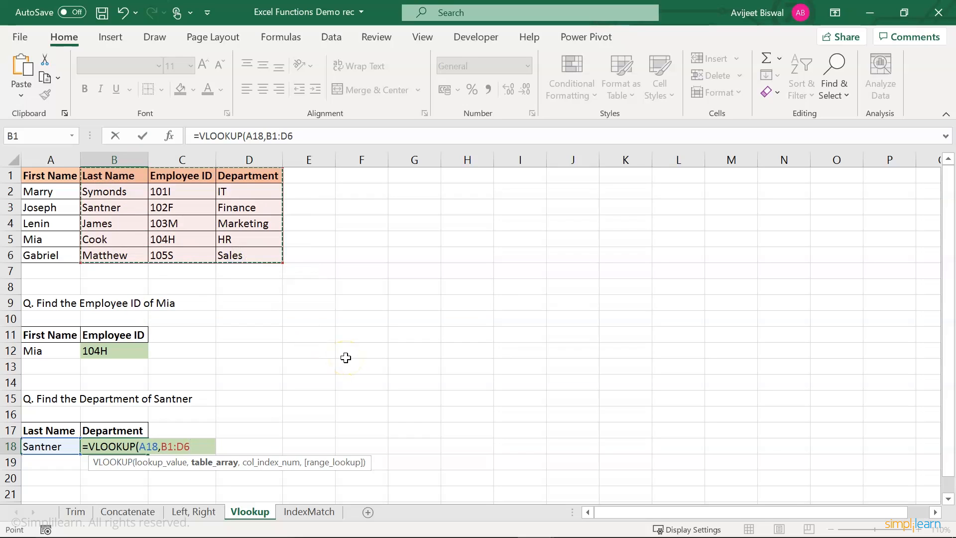
{"action": "type", "text": ","}
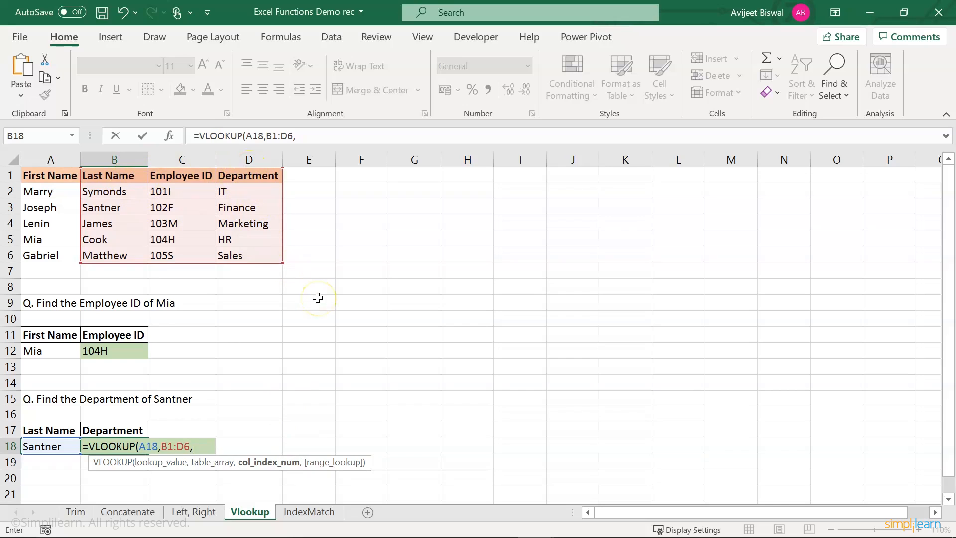
{"action": "type", "text": "3,"}
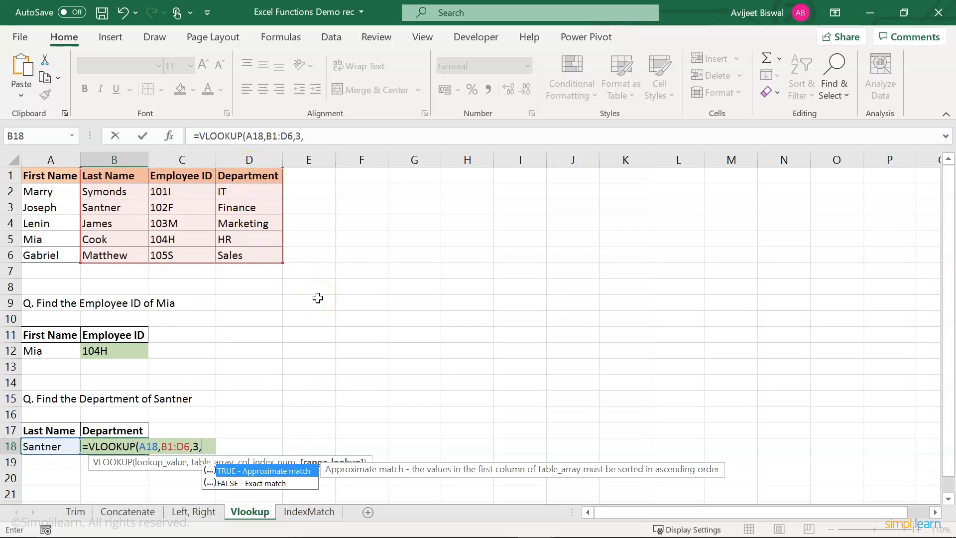
{"action": "type", "text": "0)"}
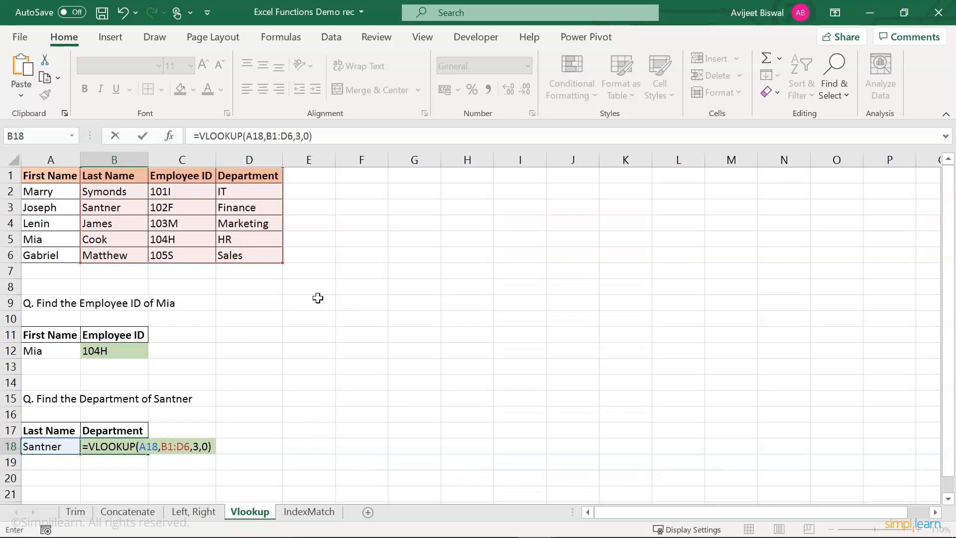
{"action": "key", "text": "Return"}
Compare the Department returned in B18 with the matching last name's row in the employee table.
{"action": "left_click", "coordinate": [46, 447]}
{"action": "left_click", "coordinate": [107, 207]}
{"action": "left_click", "coordinate": [257, 210]}
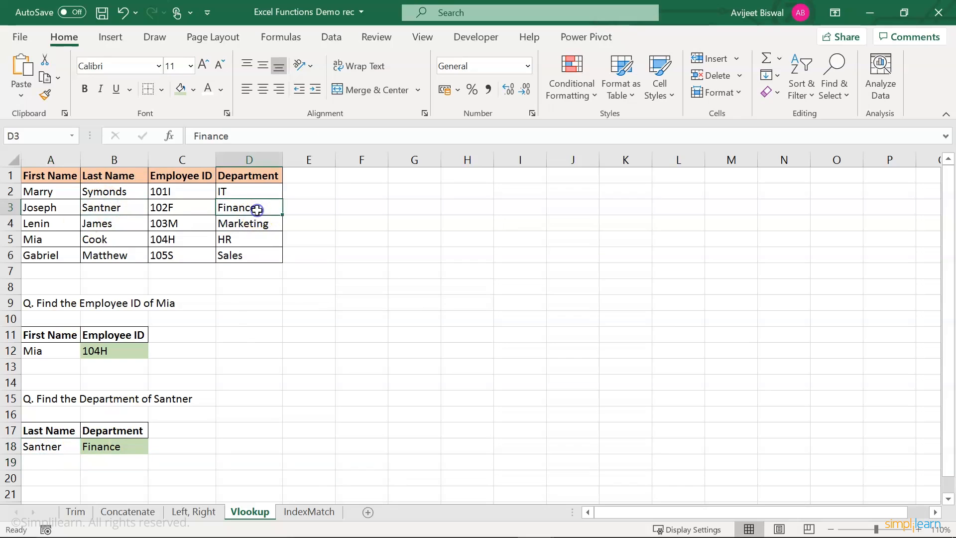
{"action": "left_click", "coordinate": [105, 447]}
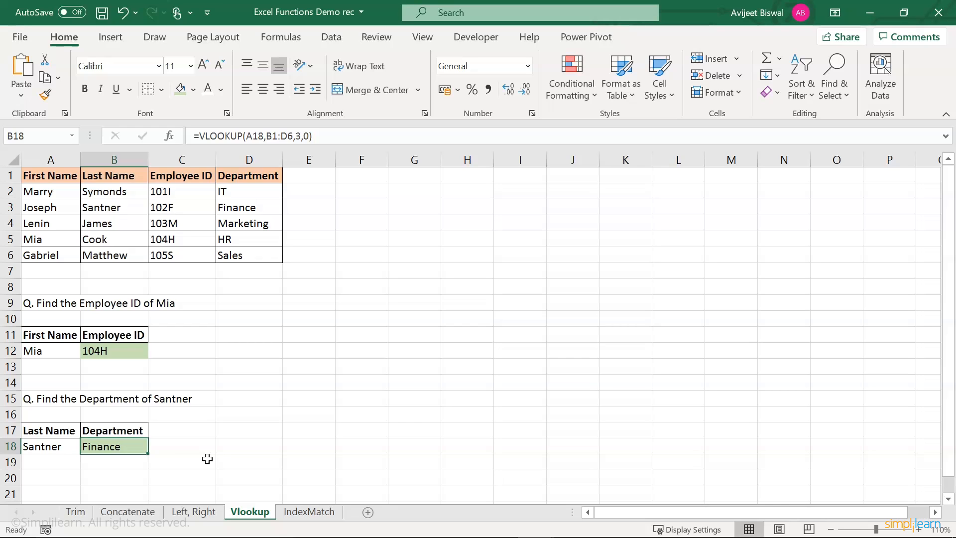
Switch to the IndexMatch sheet and review the employee table's column headers and entries in A1:D6.
{"action": "left_click", "coordinate": [295, 513]}
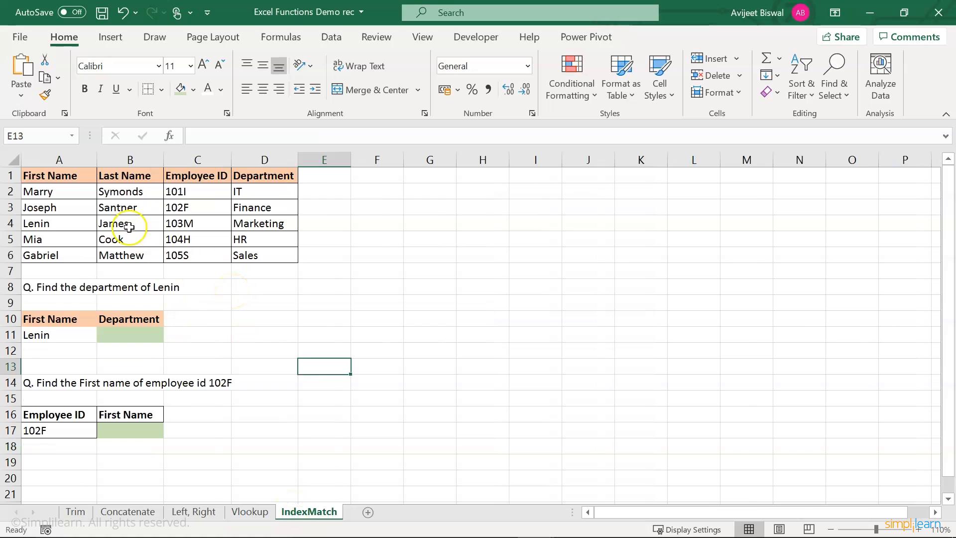
{"action": "left_click_drag", "start_coordinate": [70, 169], "coordinate": [237, 254]}
{"action": "left_click_drag", "start_coordinate": [67, 172], "coordinate": [250, 241]}
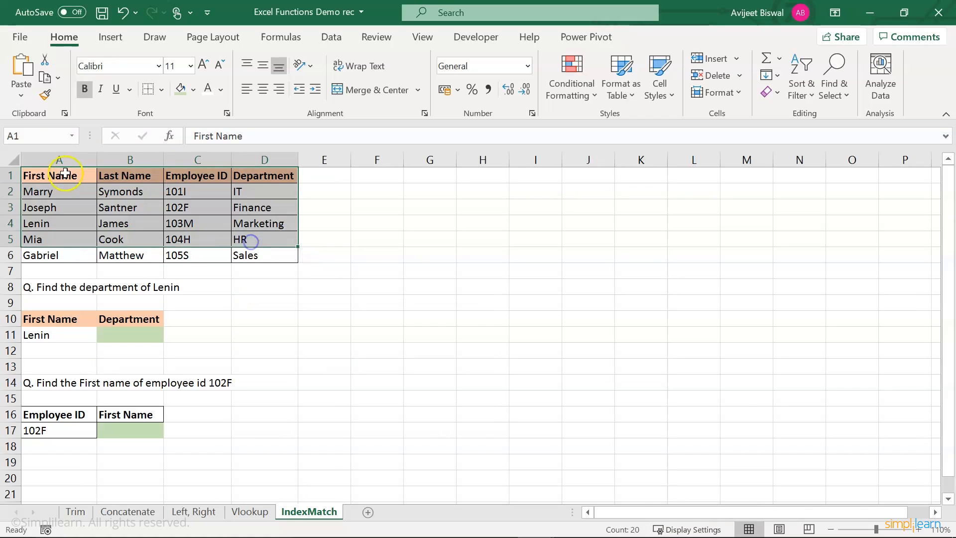
{"action": "left_click", "coordinate": [64, 175]}
{"action": "left_click", "coordinate": [149, 177]}
{"action": "left_click", "coordinate": [205, 178]}
{"action": "left_click", "coordinate": [252, 179]}
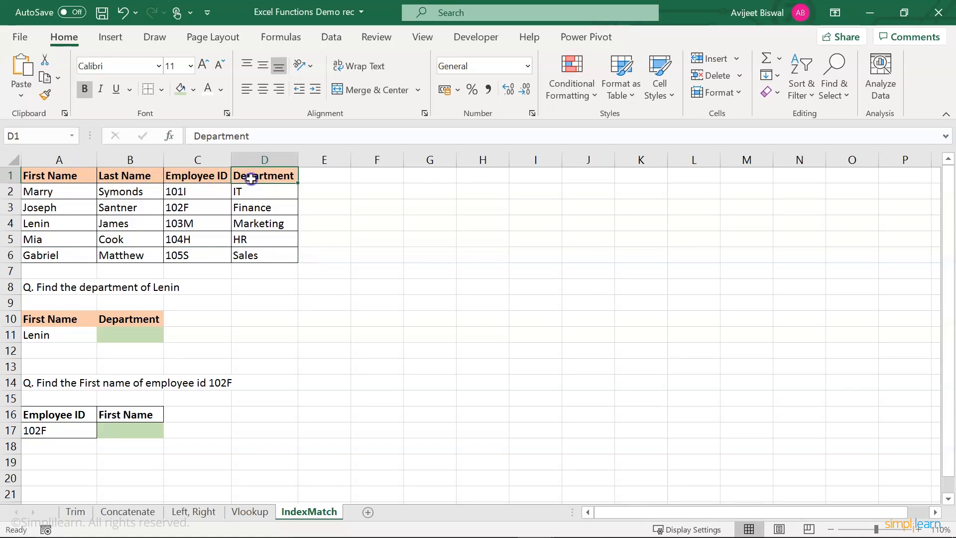
{"action": "left_click_drag", "start_coordinate": [38, 197], "coordinate": [257, 251]}
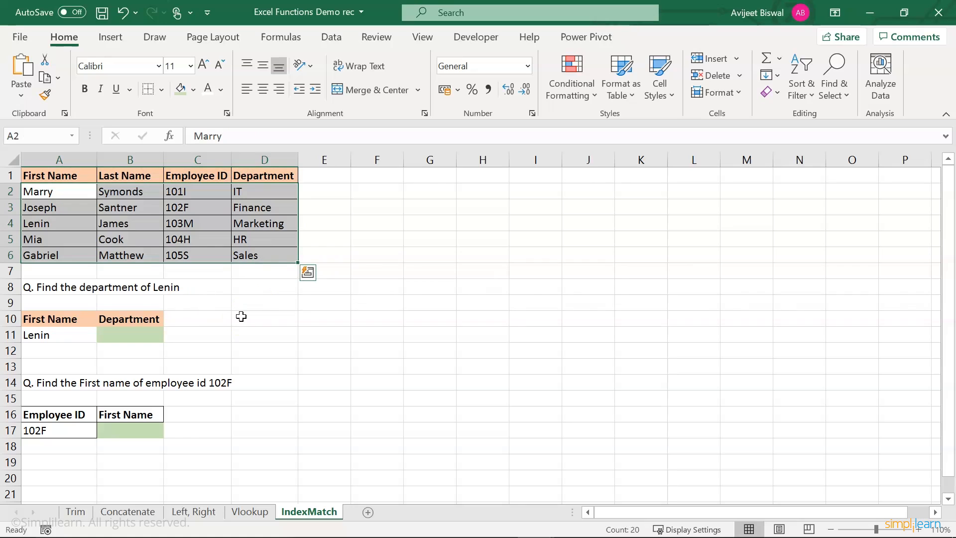
Review the question in A8 and trace the first name in A4 to its Department in D4.
{"action": "left_click", "coordinate": [27, 291]}
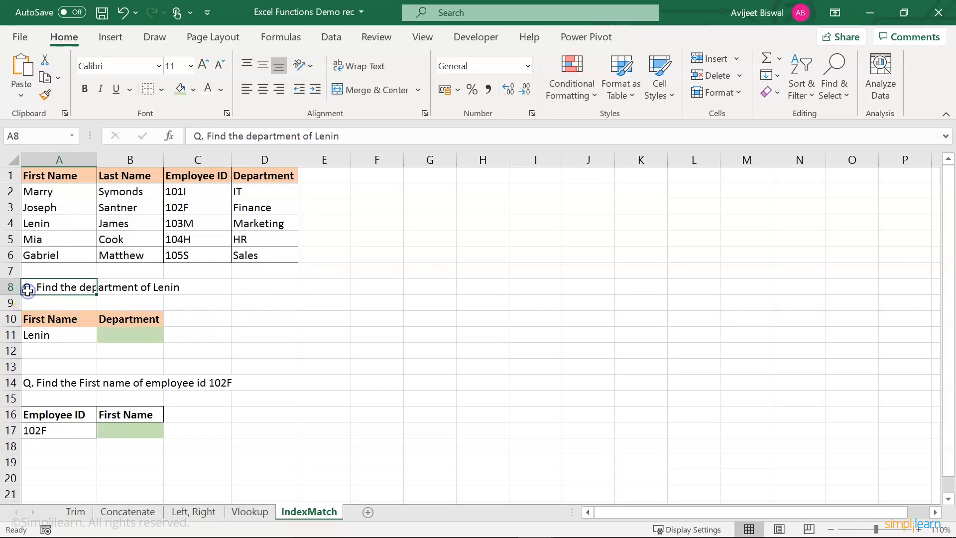
{"action": "left_click", "coordinate": [62, 227]}
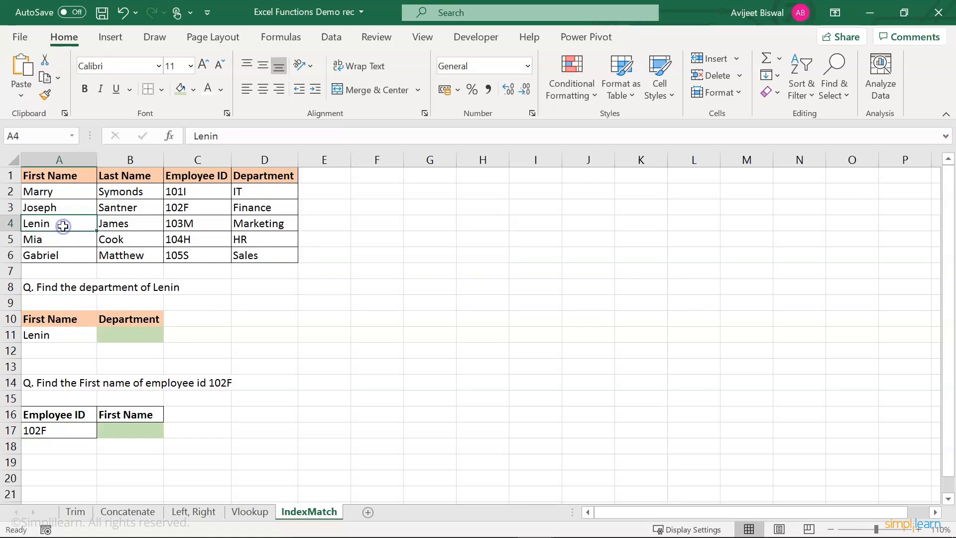
{"action": "left_click", "coordinate": [267, 227]}
Begin an INDEX formula in cell B11 with the employee table A1:D6 as its array.
{"action": "left_click", "coordinate": [127, 337]}
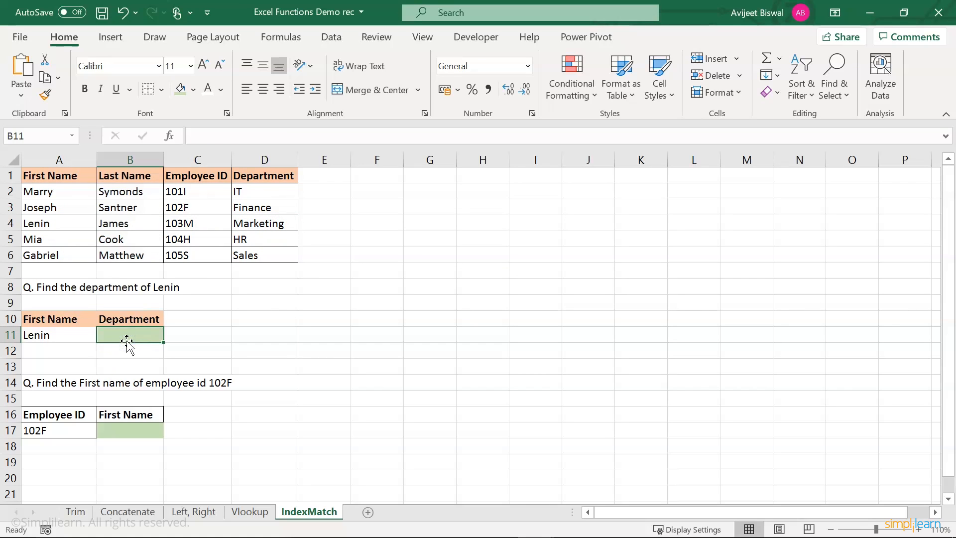
{"action": "type", "text": "="}
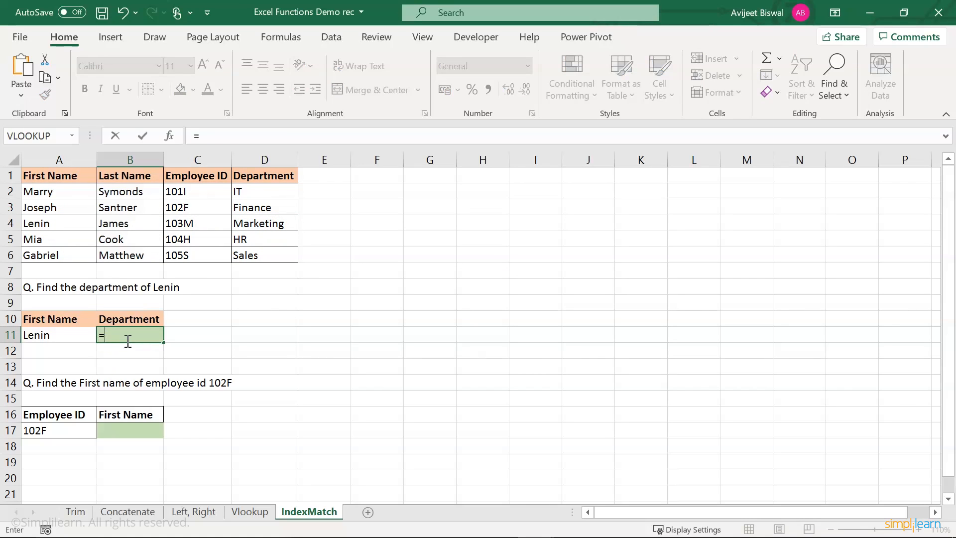
{"action": "type", "text": "inde"}
{"action": "key", "text": "Tab"}
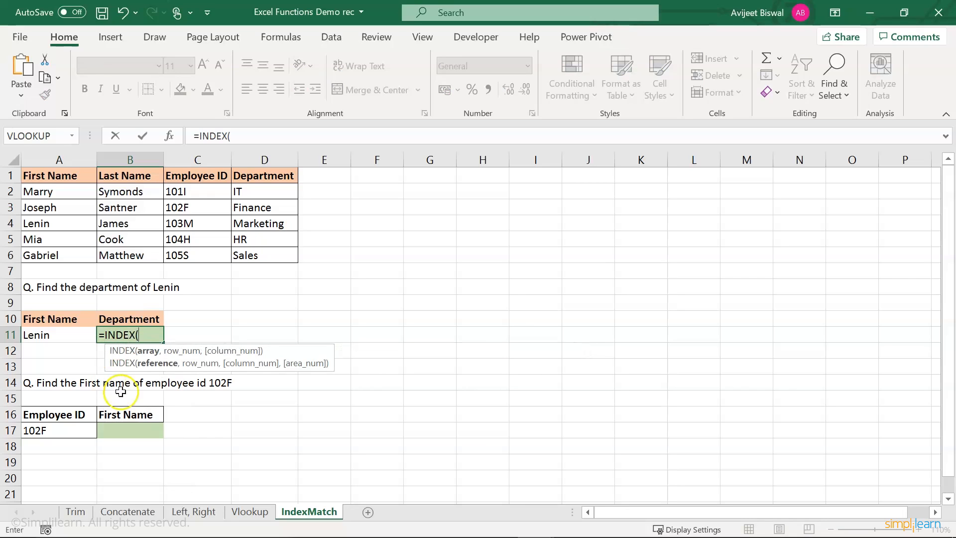
{"action": "left_click", "coordinate": [59, 159]}
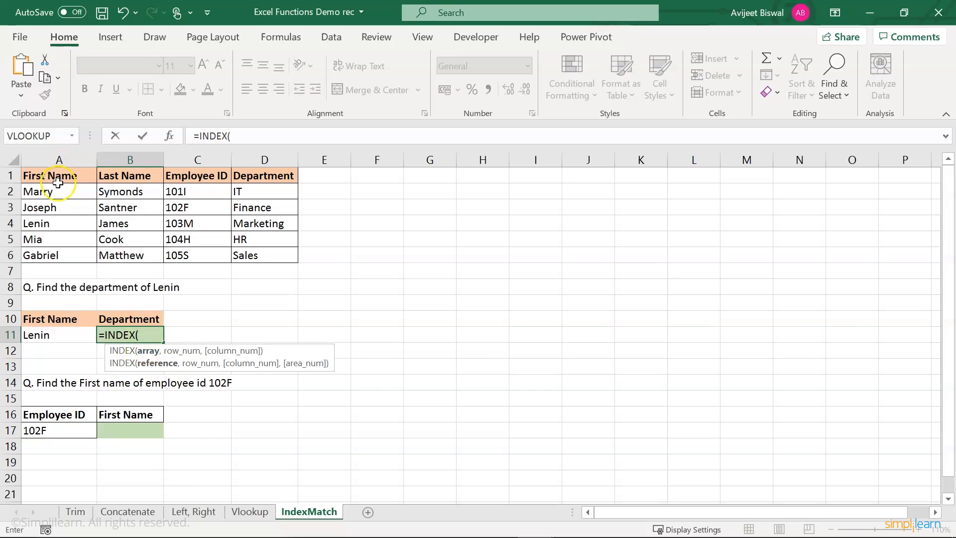
{"action": "left_click_drag", "start_coordinate": [55, 174], "coordinate": [261, 253]}
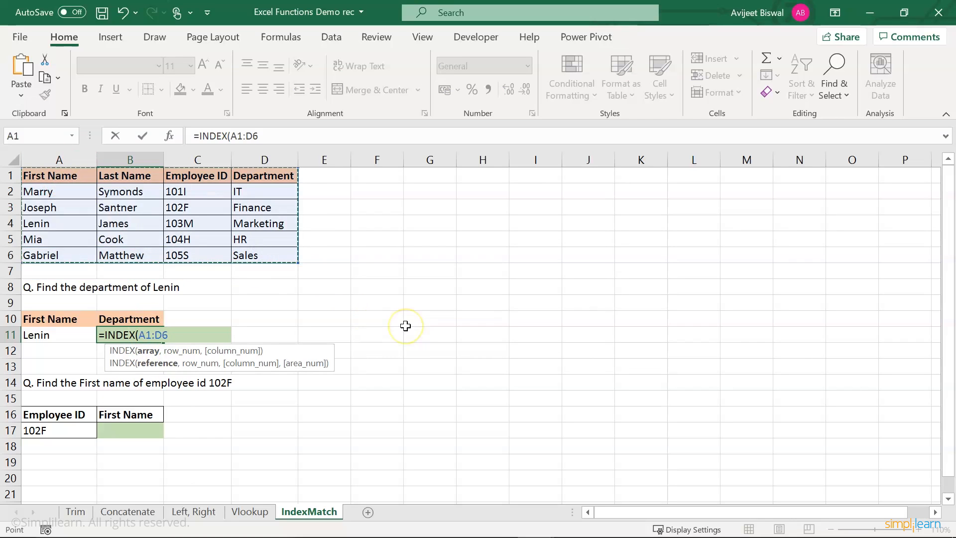
{"action": "type", "text": ","}
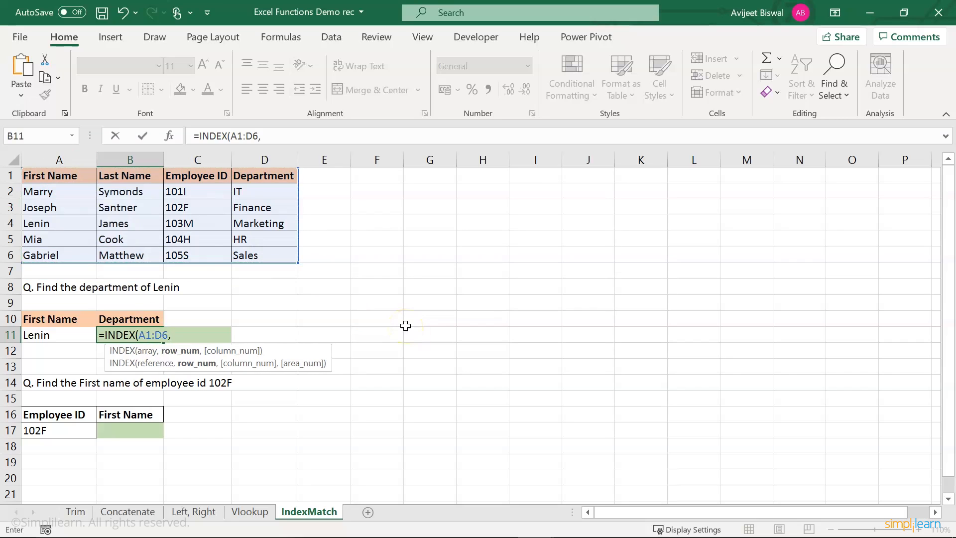
Nest MATCH(A11,A1:A6,0) as the row number and complete the INDEX formula in B11 with column number 4.
{"action": "type", "text": "matc"}
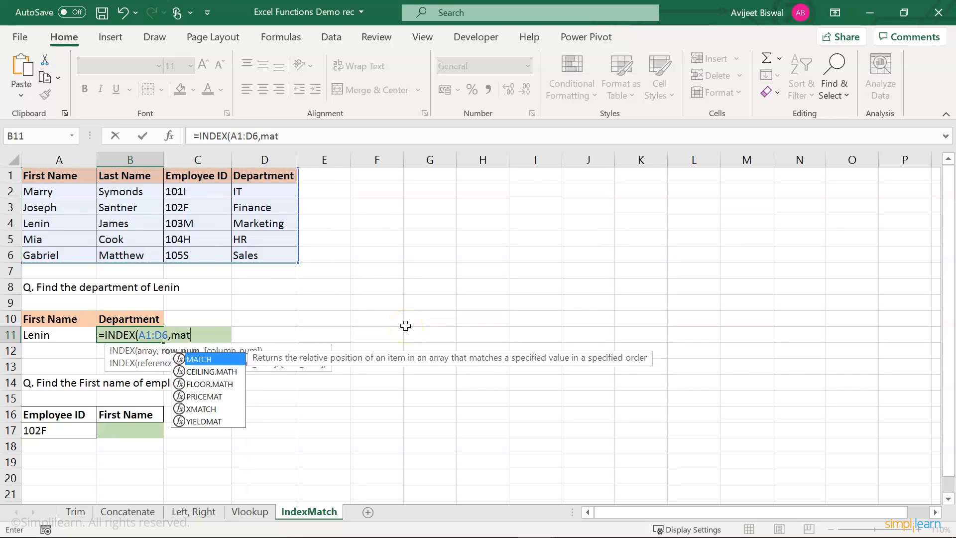
{"action": "key", "text": "Tab"}
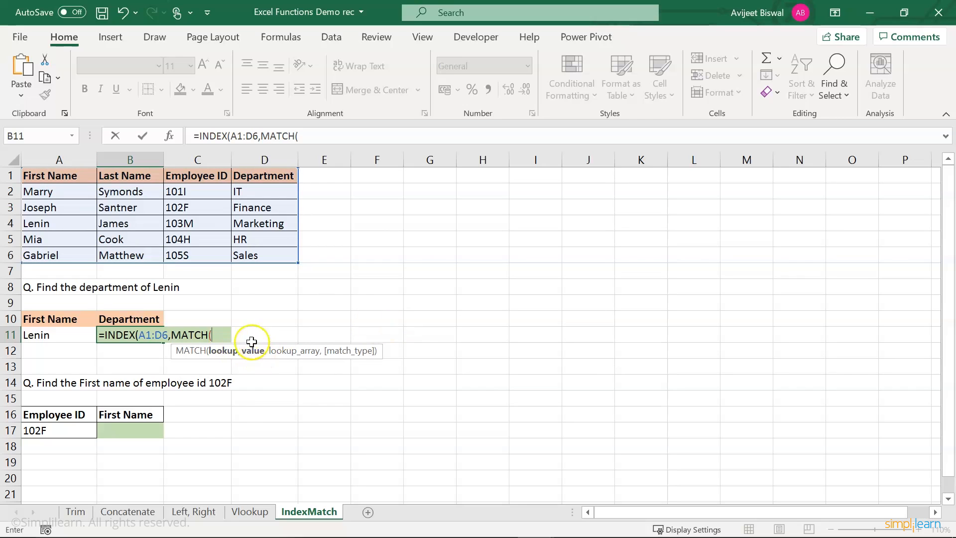
{"action": "left_click", "coordinate": [67, 336]}
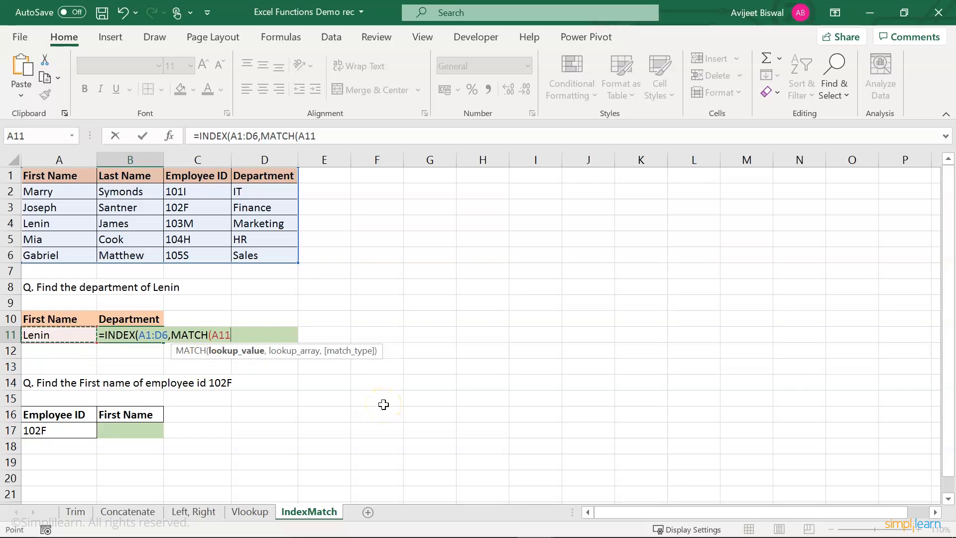
{"action": "type", "text": ","}
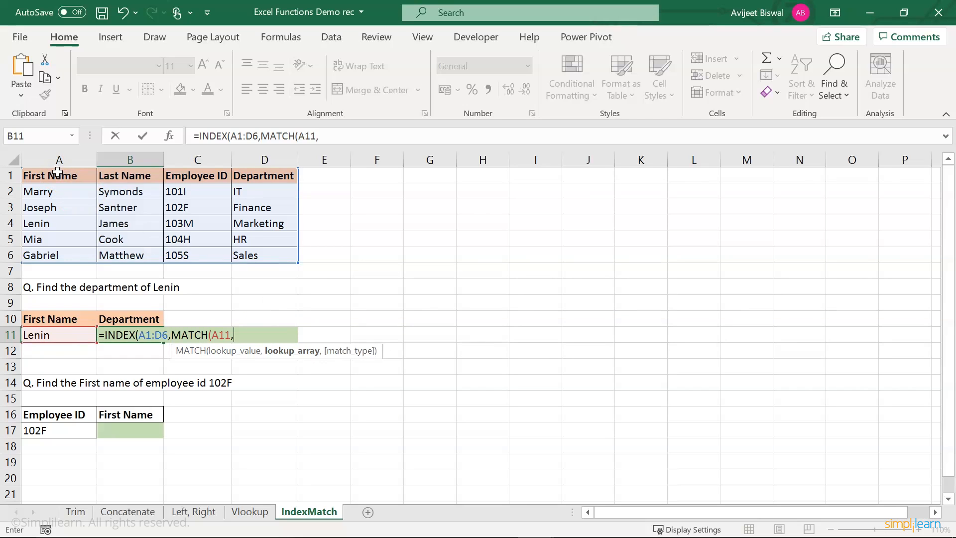
{"action": "left_click_drag", "start_coordinate": [59, 172], "coordinate": [53, 257]}
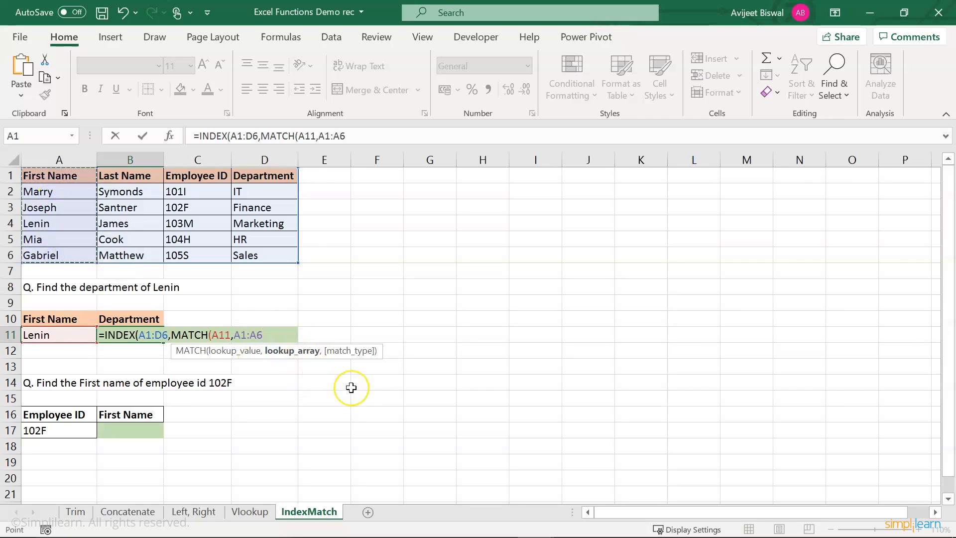
{"action": "type", "text": ","}
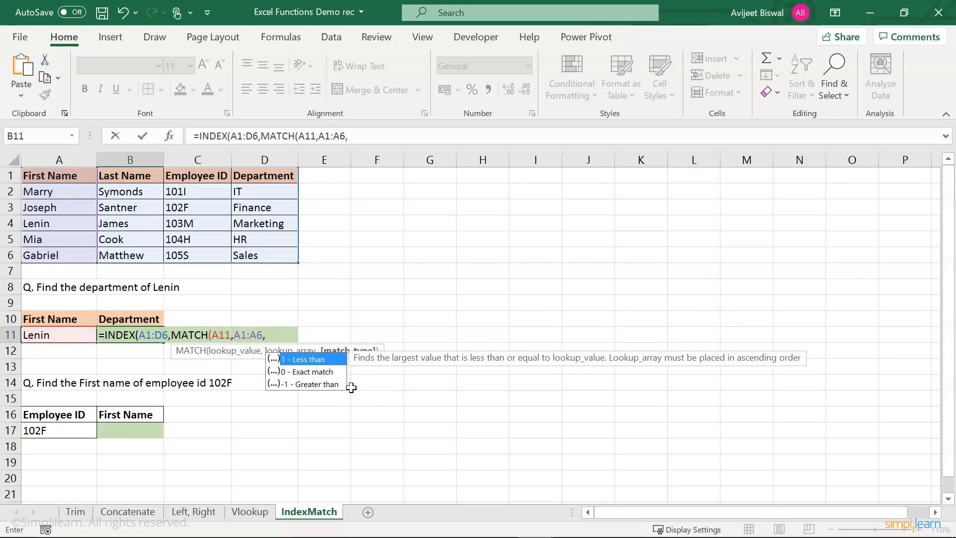
{"action": "type", "text": "0)"}
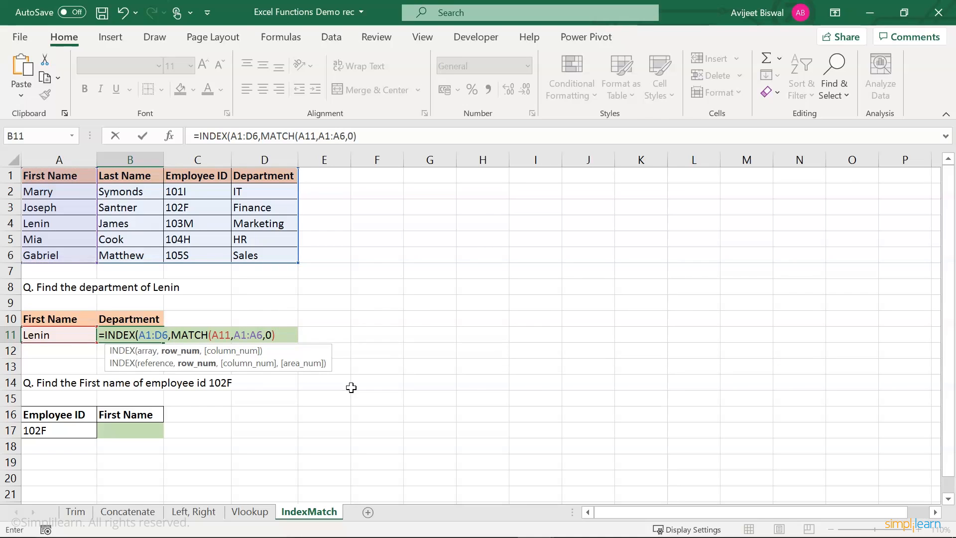
{"action": "type", "text": ","}
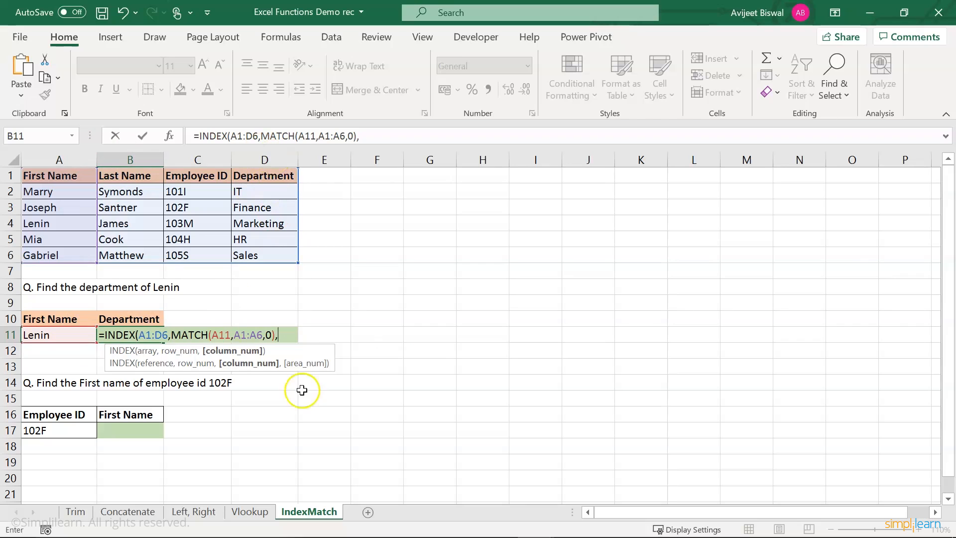
{"action": "type", "text": "4)"}
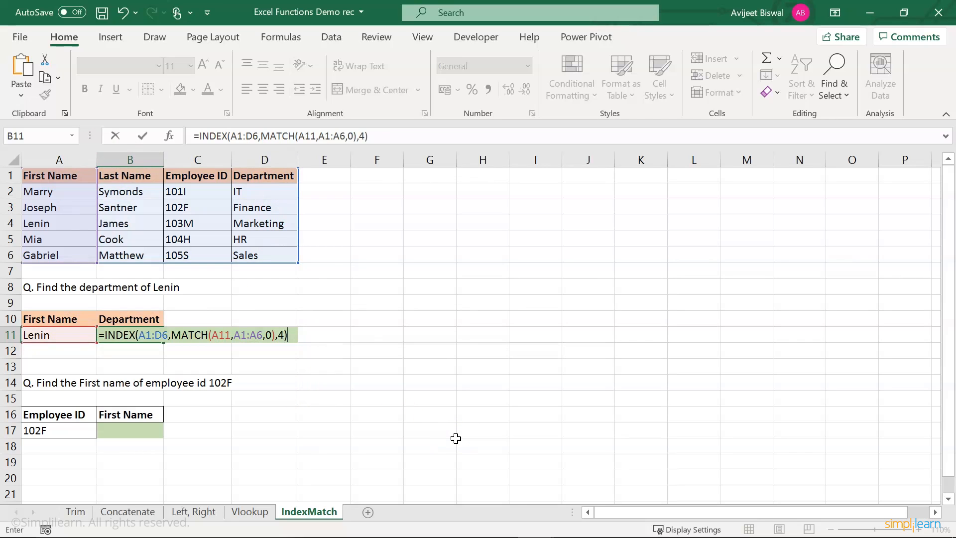
{"action": "key", "text": "Return"}
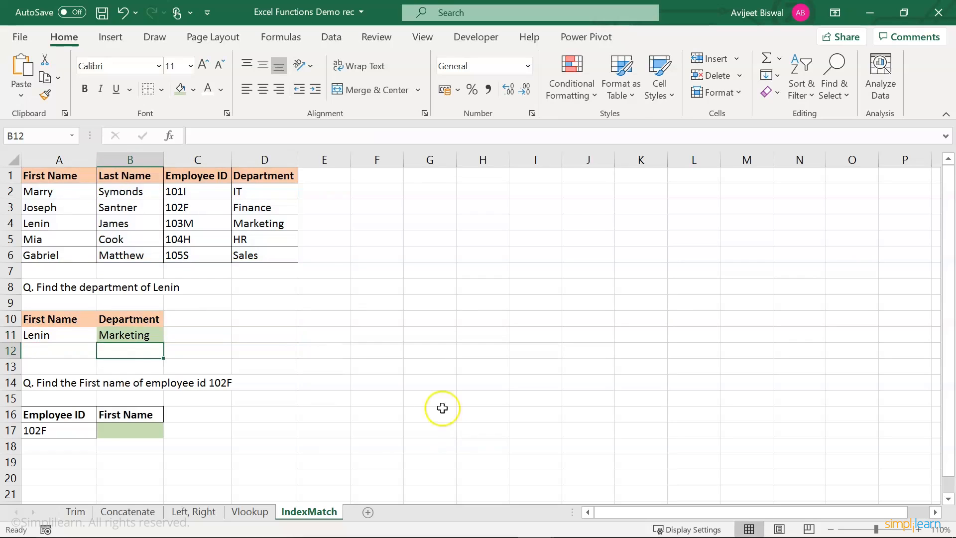
Compare the Department returned in B11 with D4 and review the array reference in the B11 formula.
{"action": "left_click", "coordinate": [67, 338]}
{"action": "left_click", "coordinate": [133, 335]}
{"action": "left_click", "coordinate": [233, 222]}
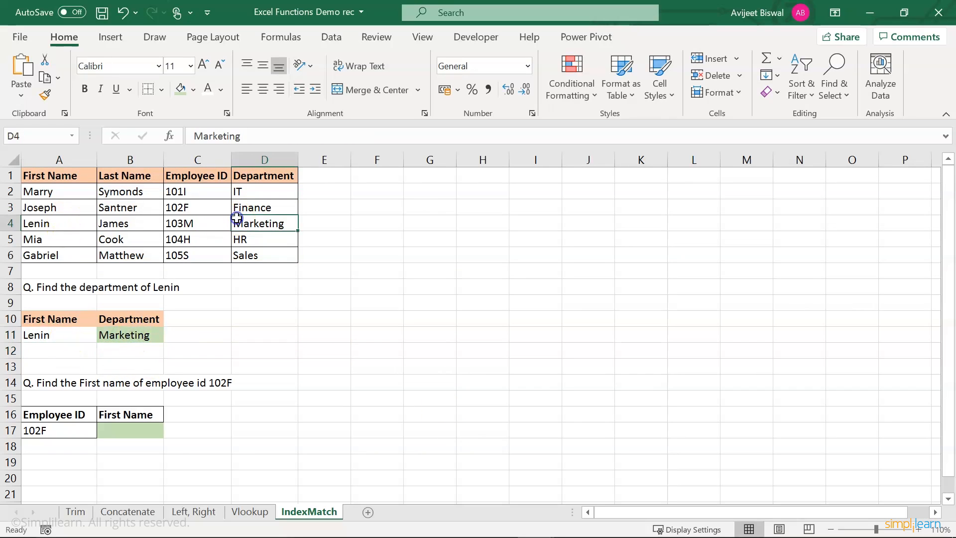
{"action": "left_click", "coordinate": [100, 339]}
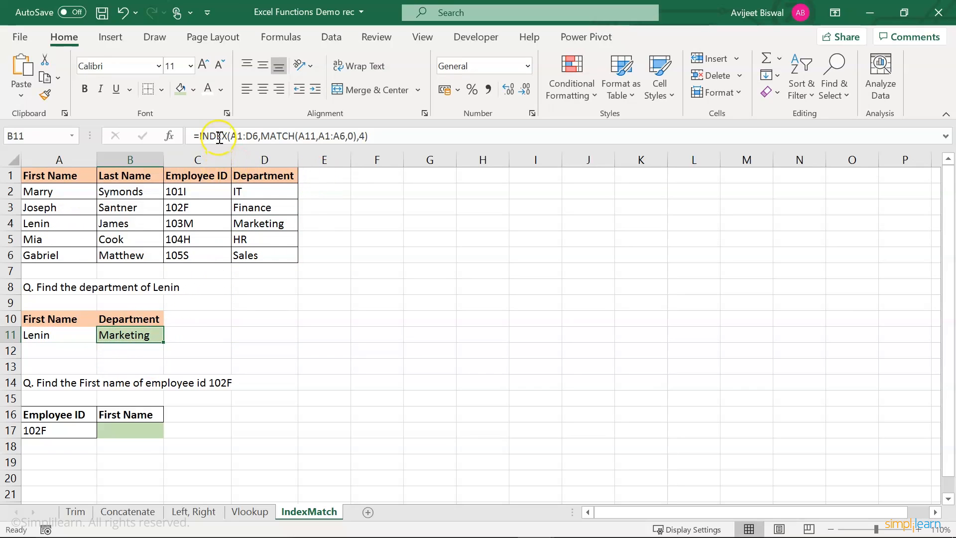
{"action": "left_click", "coordinate": [245, 138]}
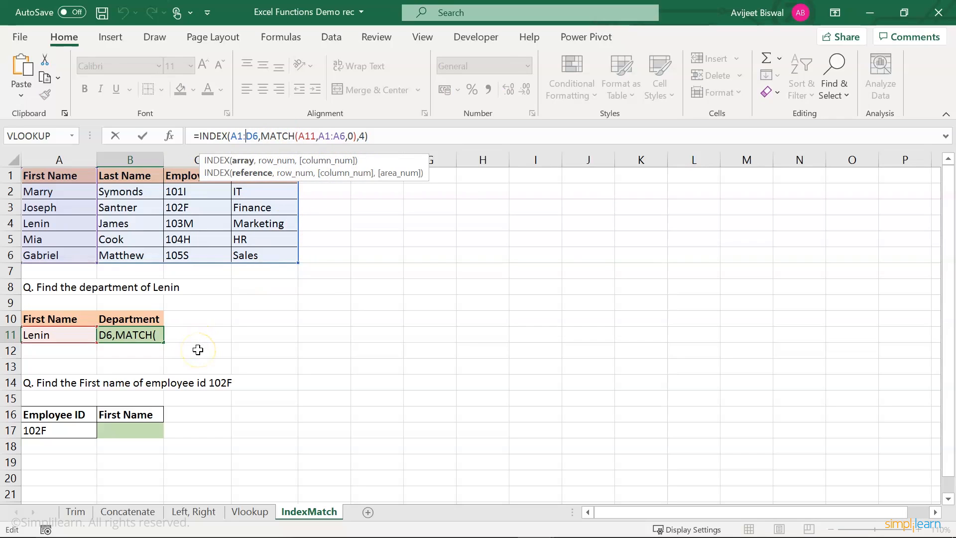
{"action": "key", "text": "Return"}
Review the question in A14 and trace the employee ID in A17 through C3 to the first name in A3.
{"action": "left_click", "coordinate": [217, 426]}
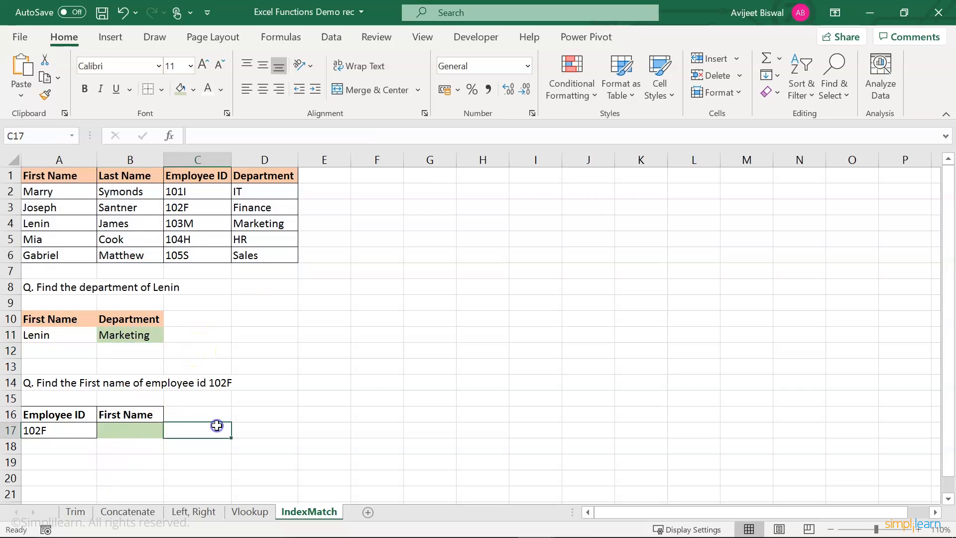
{"action": "left_click", "coordinate": [151, 426]}
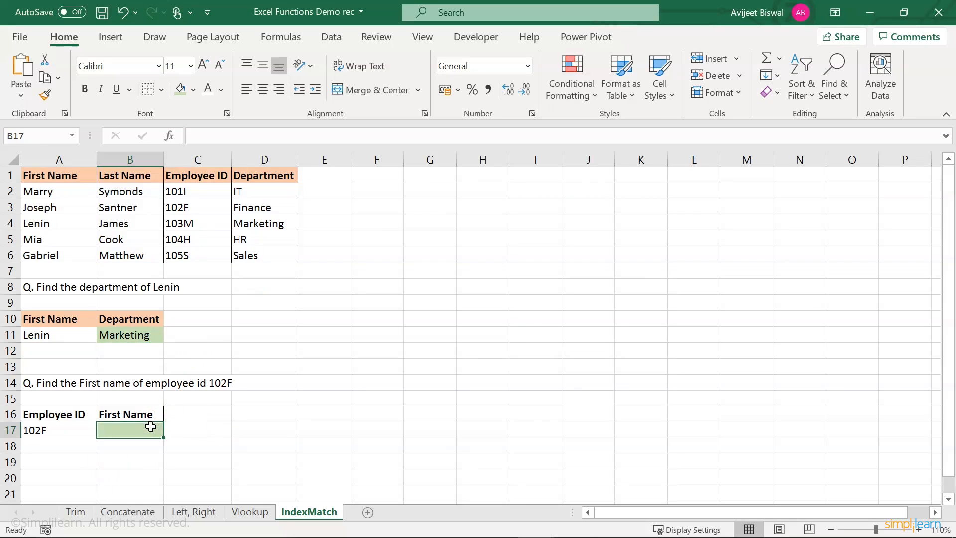
{"action": "left_click", "coordinate": [55, 385]}
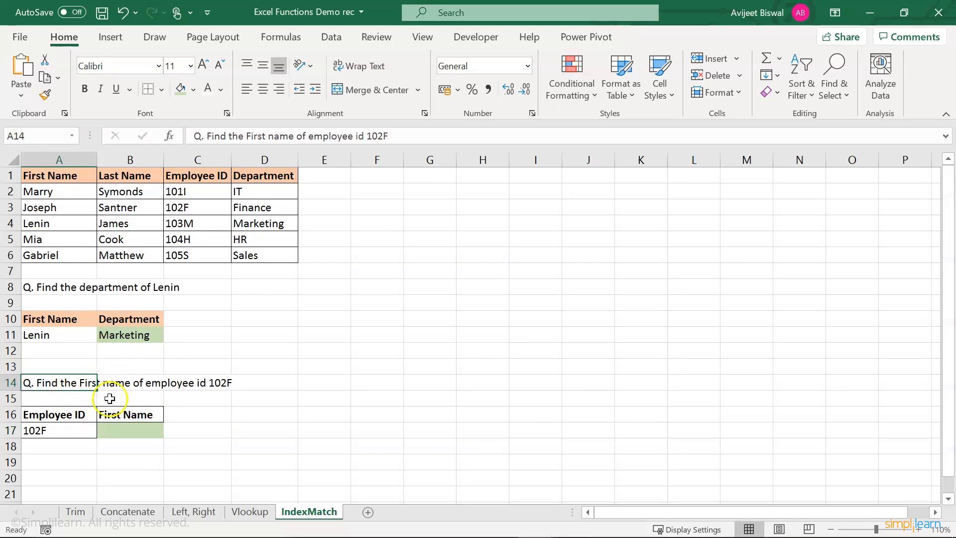
{"action": "left_click", "coordinate": [110, 399]}
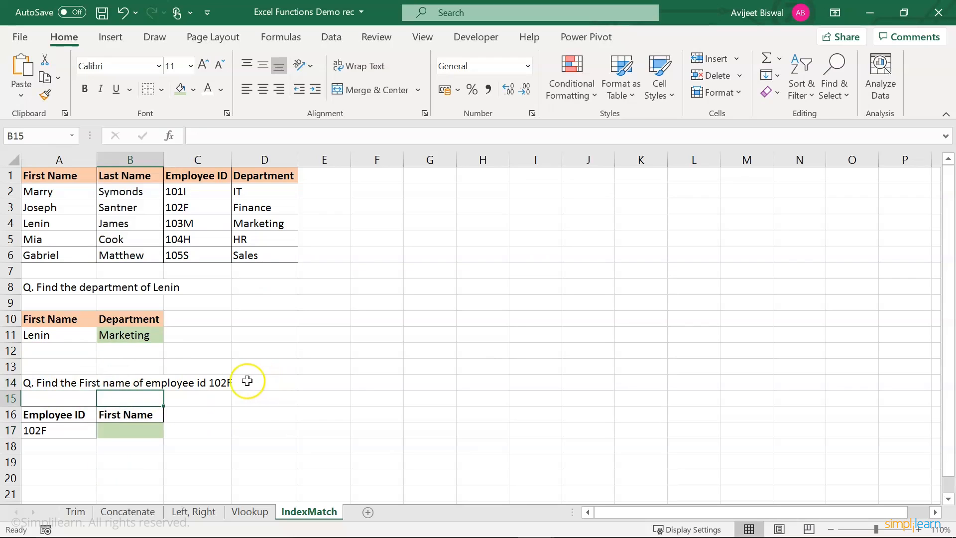
{"action": "left_click", "coordinate": [193, 206]}
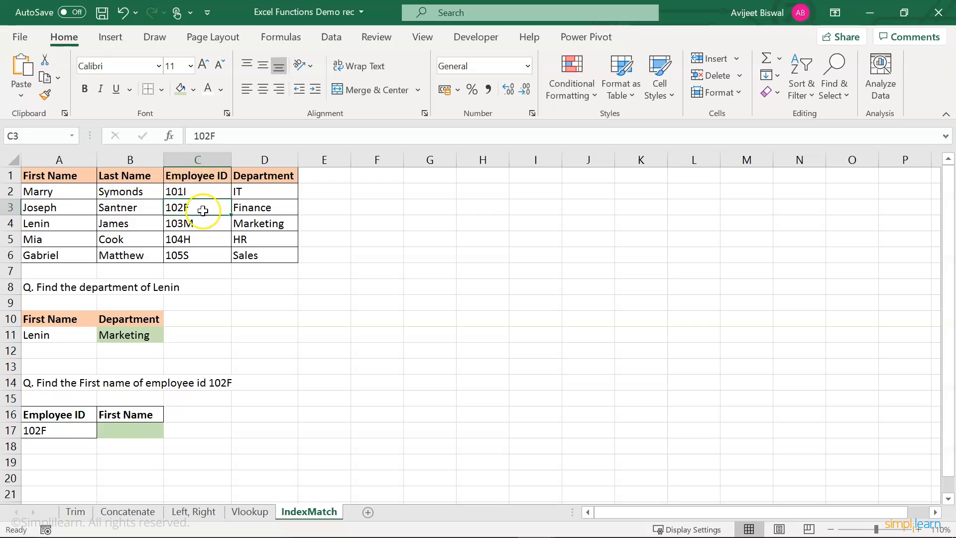
{"action": "left_click", "coordinate": [48, 208]}
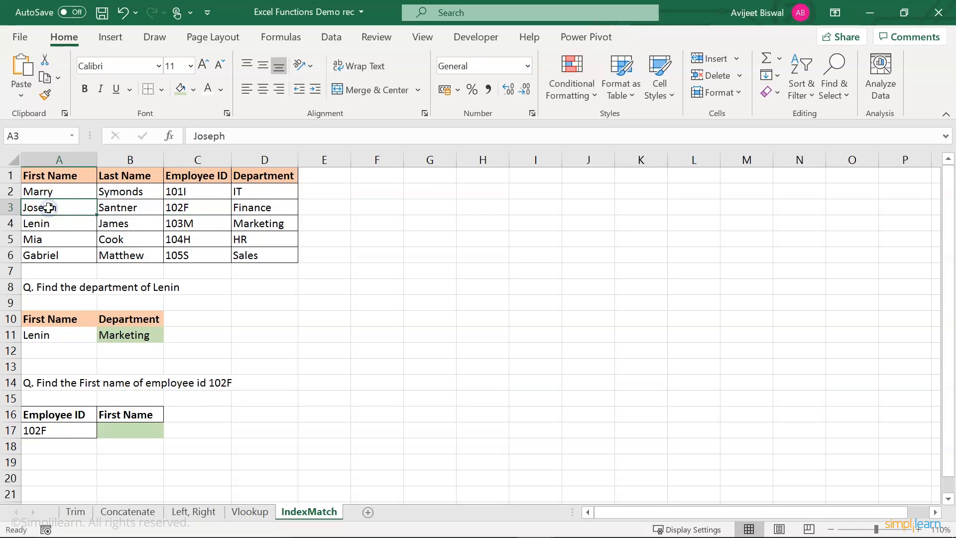
{"action": "left_click", "coordinate": [130, 433]}
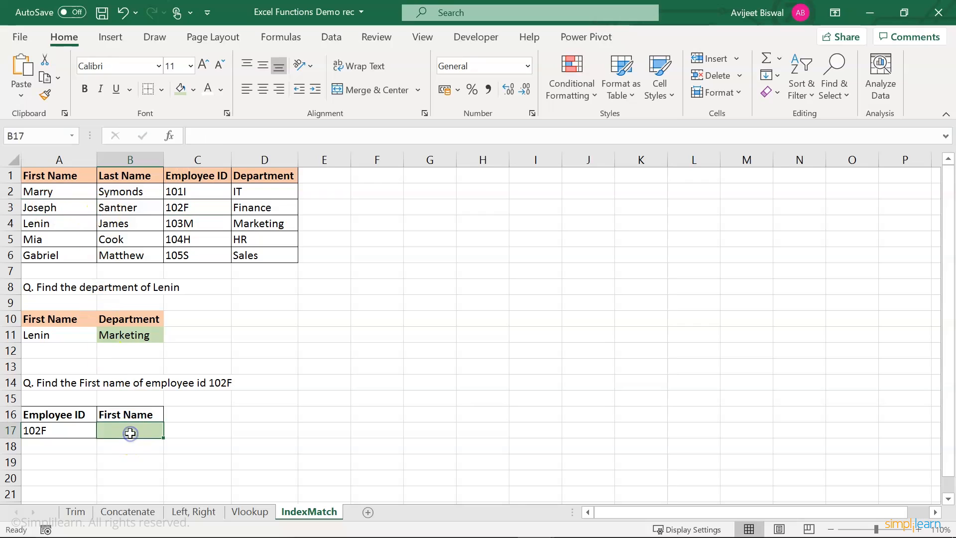
{"action": "left_click", "coordinate": [54, 431]}
{"action": "left_click", "coordinate": [52, 431]}
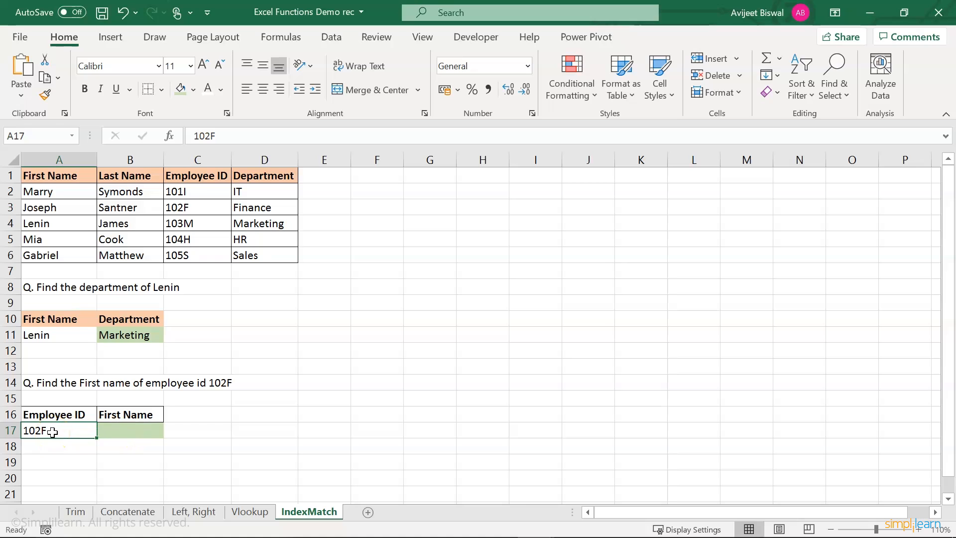
{"action": "left_click", "coordinate": [193, 208]}
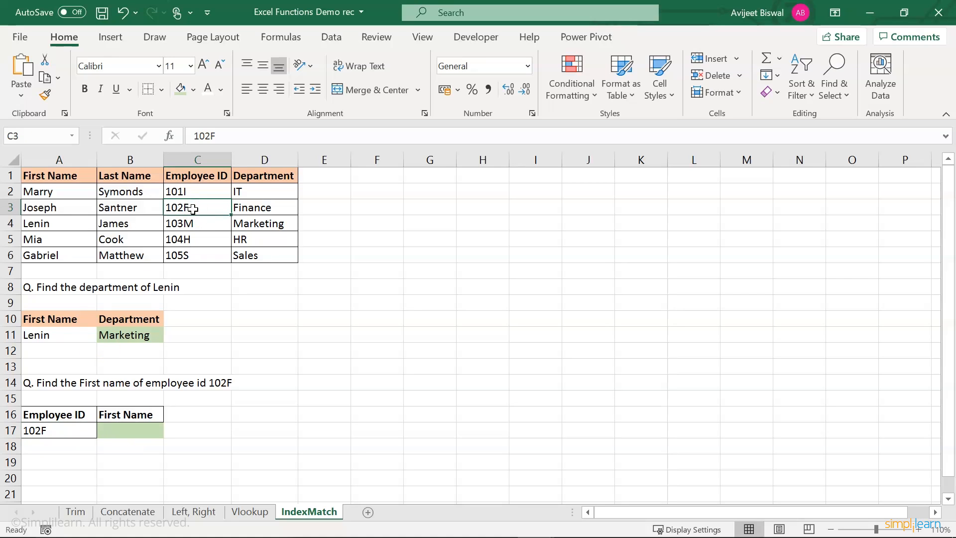
{"action": "left_click", "coordinate": [185, 169]}
{"action": "left_click", "coordinate": [45, 208]}
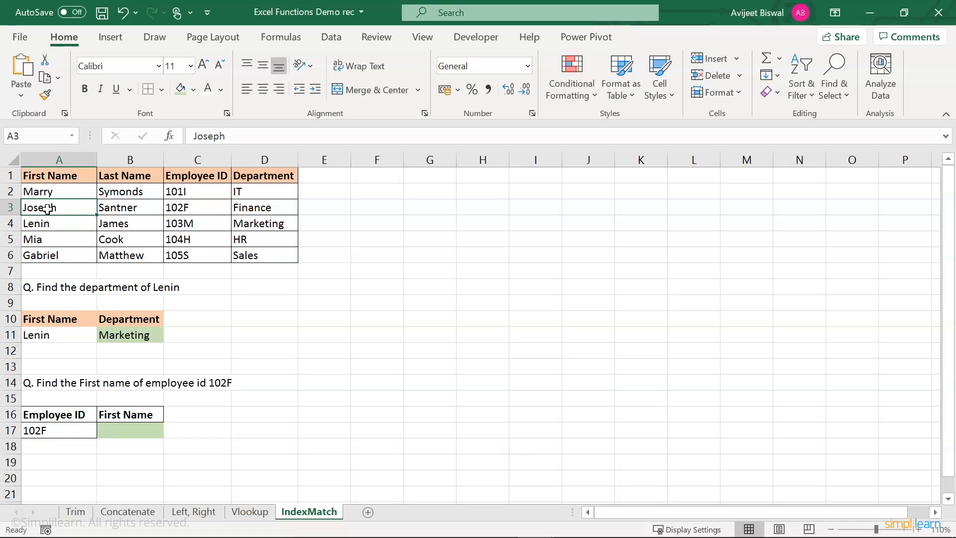
Begin an INDEX formula in cell B17 with A1:C6 as the array and start a nested MATCH for the row number.
{"action": "left_click", "coordinate": [156, 429]}
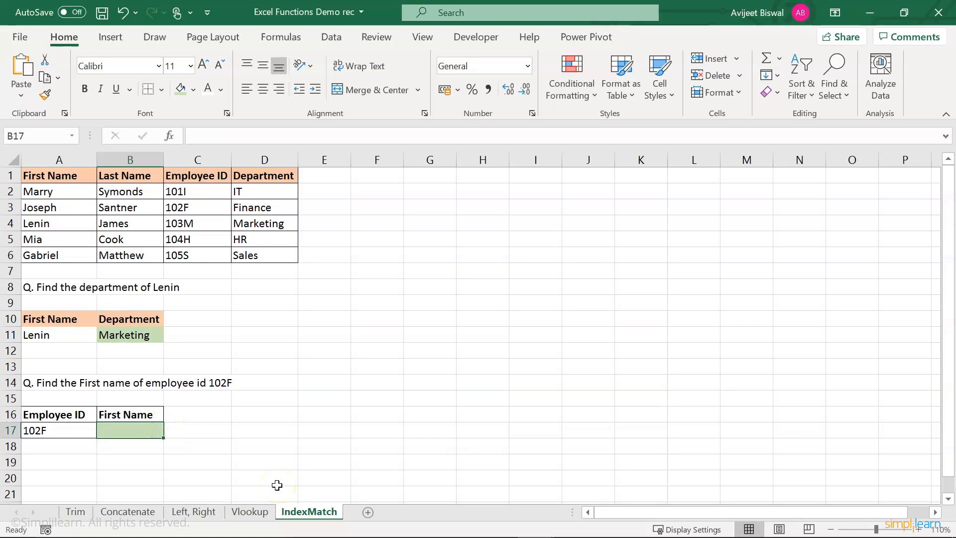
{"action": "type", "text": "=in"}
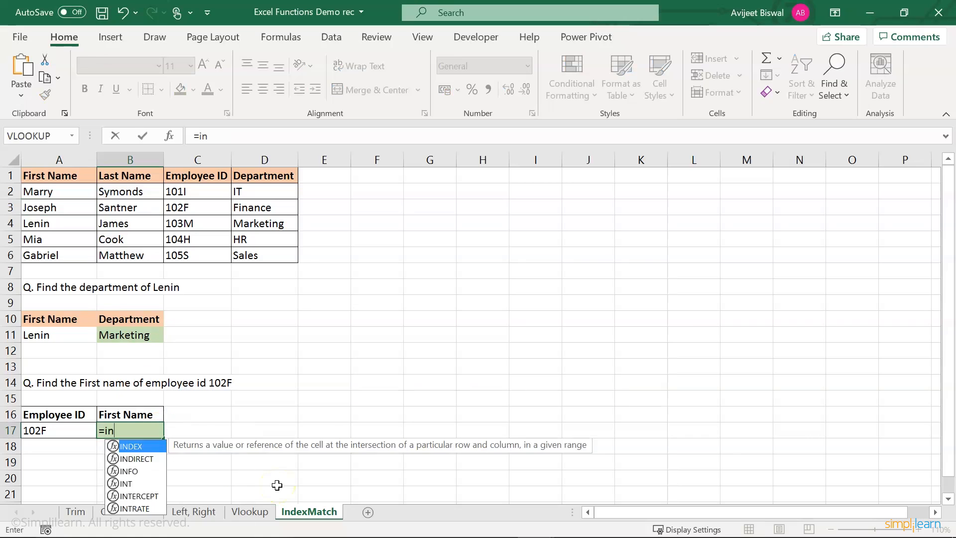
{"action": "key", "text": "Tab"}
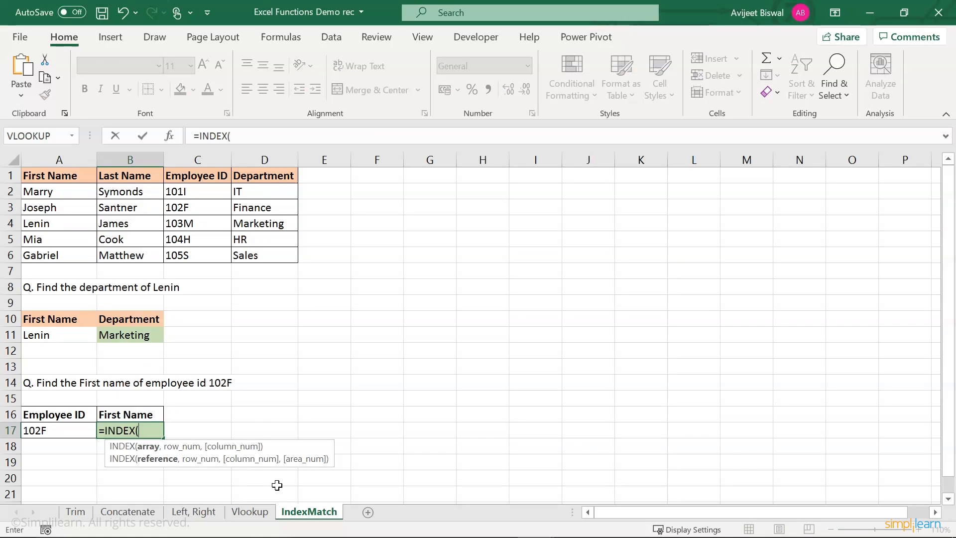
{"action": "left_click", "coordinate": [63, 177]}
{"action": "left_click_drag", "start_coordinate": [63, 177], "coordinate": [222, 255]}
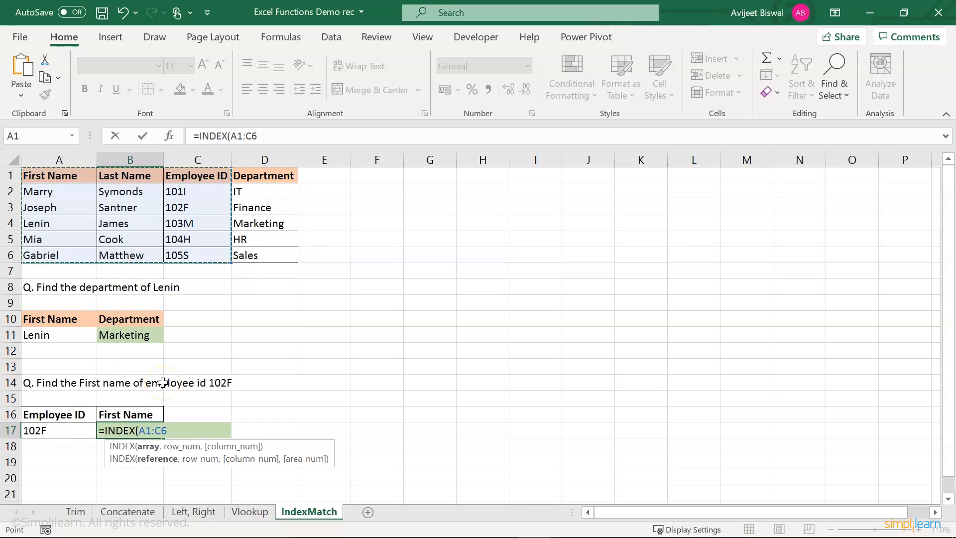
{"action": "type", "text": ","}
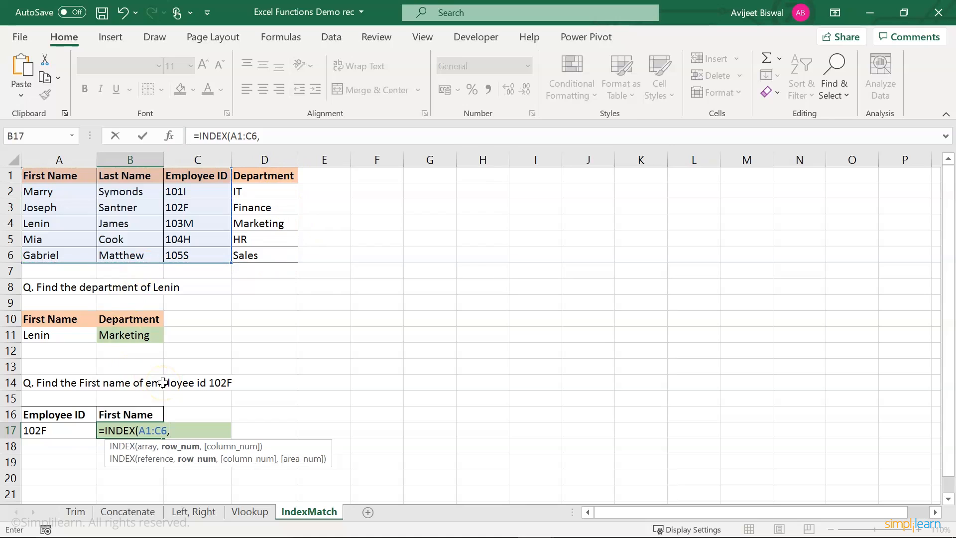
{"action": "type", "text": "matc"}
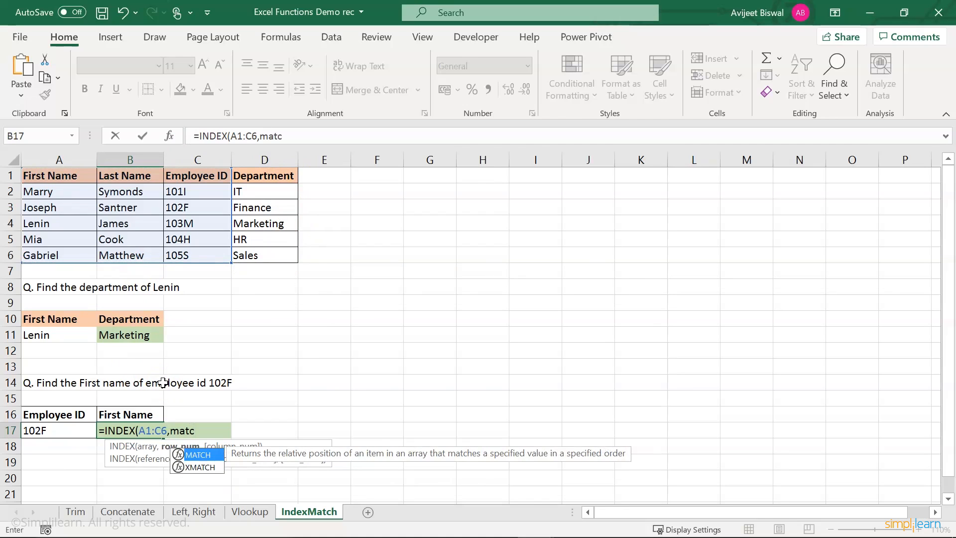
Add MATCH(A17,C1:C6,0) as the row number argument of the INDEX formula in B17, looking up the employee ID.
{"action": "key", "text": "Tab"}
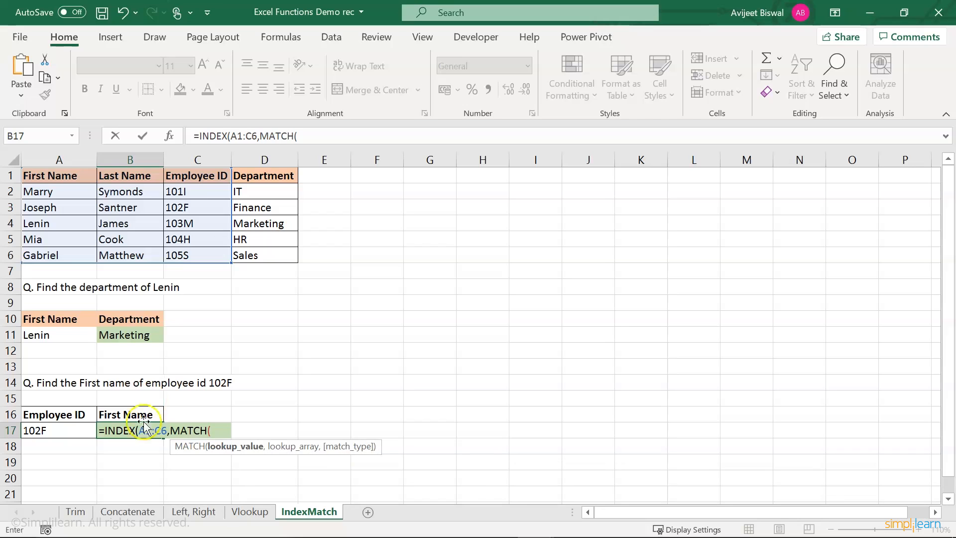
{"action": "left_click", "coordinate": [62, 430]}
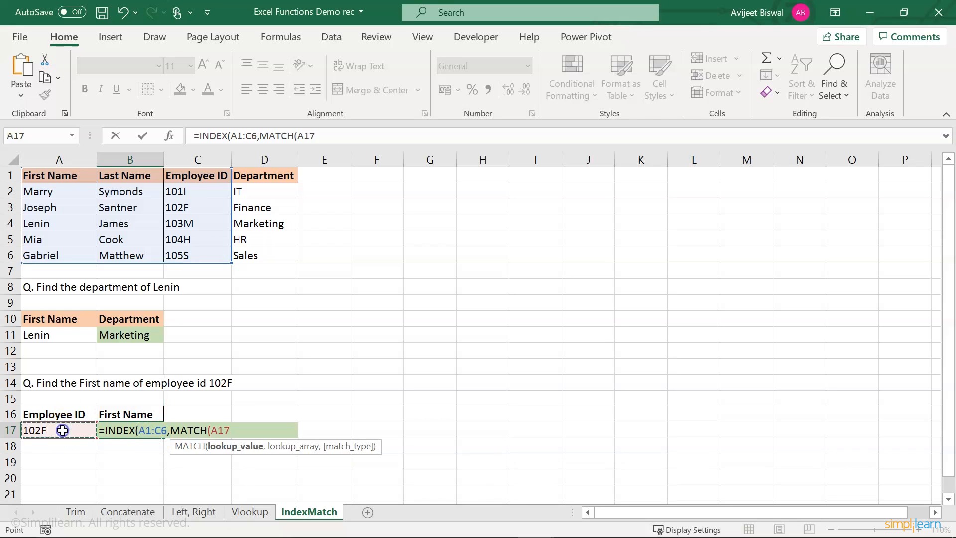
{"action": "type", "text": ","}
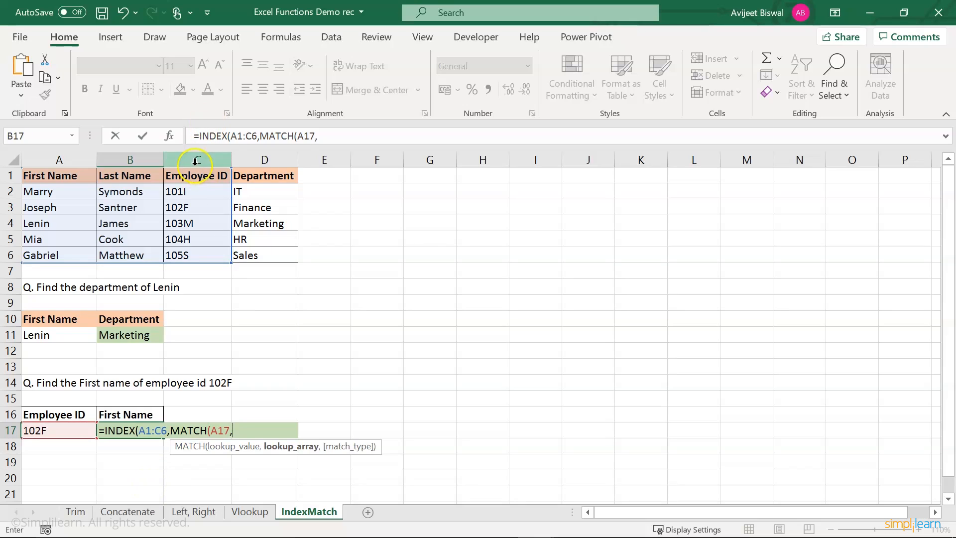
{"action": "left_click_drag", "start_coordinate": [194, 172], "coordinate": [188, 258]}
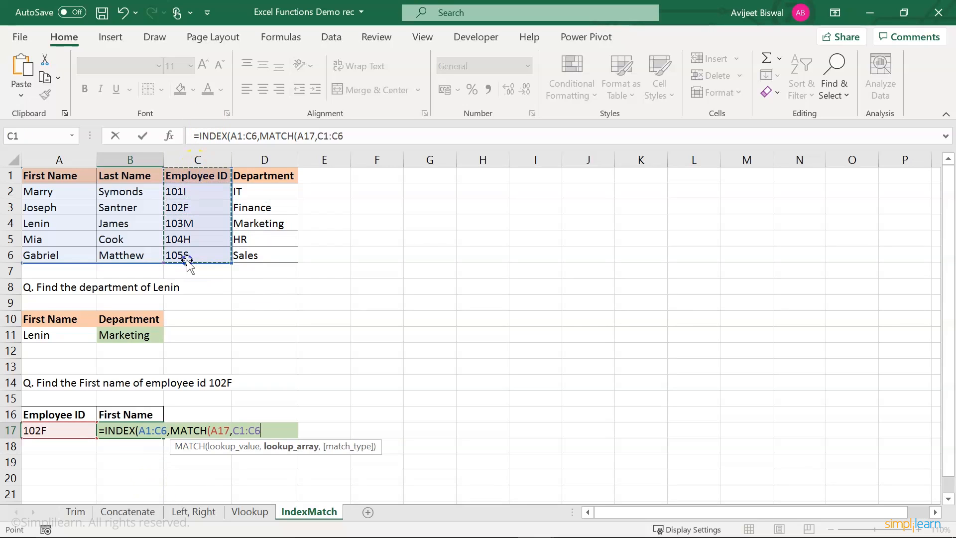
{"action": "type", "text": ","}
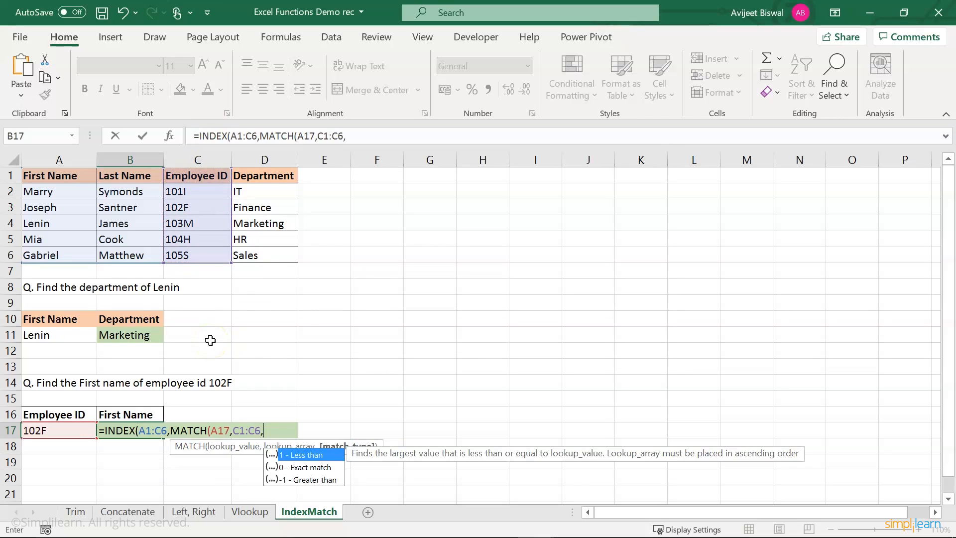
{"action": "type", "text": "0),"}
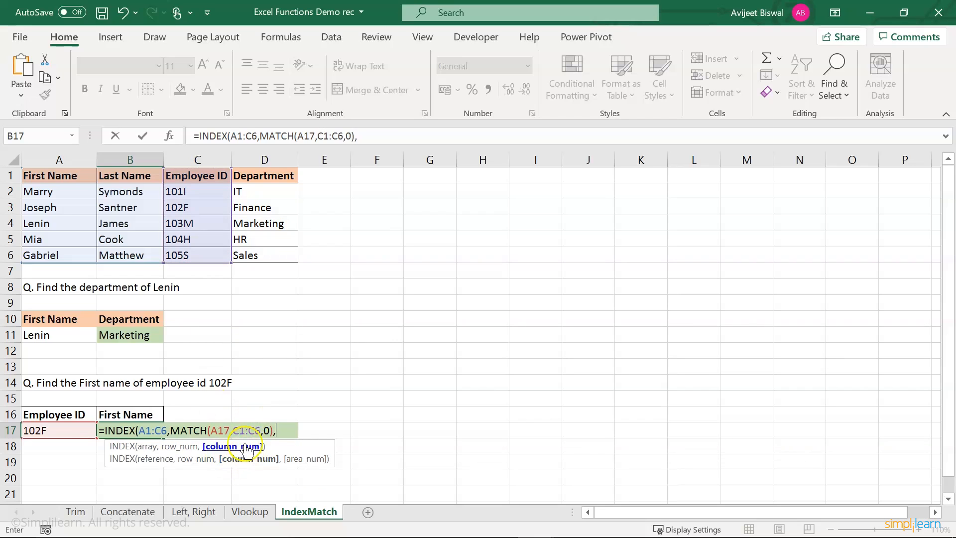
Complete the INDEX formula in B17 with MATCH(B16,A1:C1,0) as the column number and check the result against the employee ID.
{"action": "type", "text": "ma"}
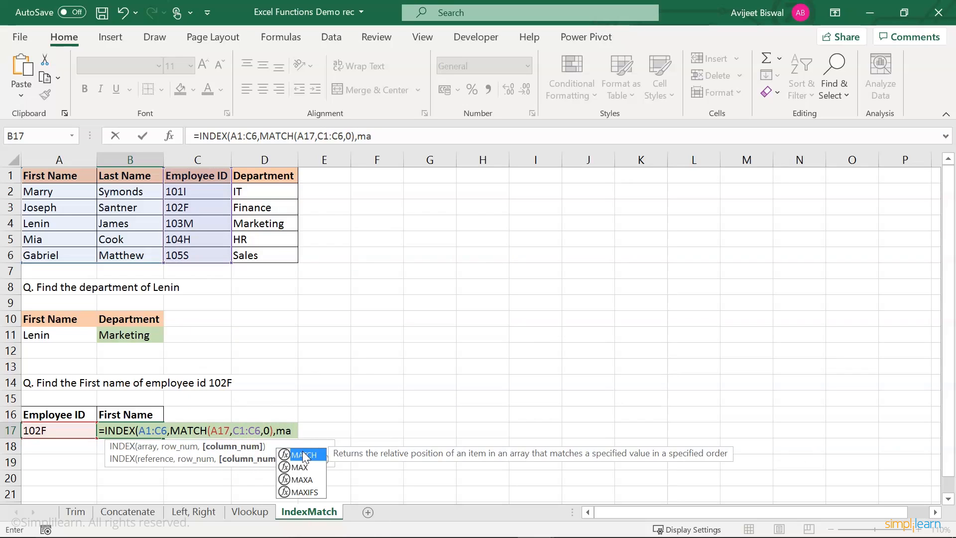
{"action": "type", "text": "t"}
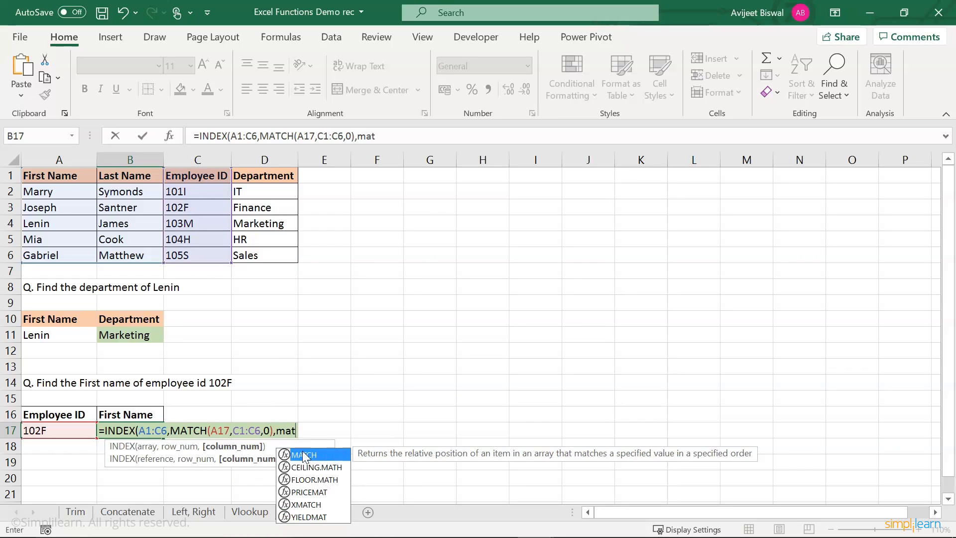
{"action": "double_click", "coordinate": [303, 454]}
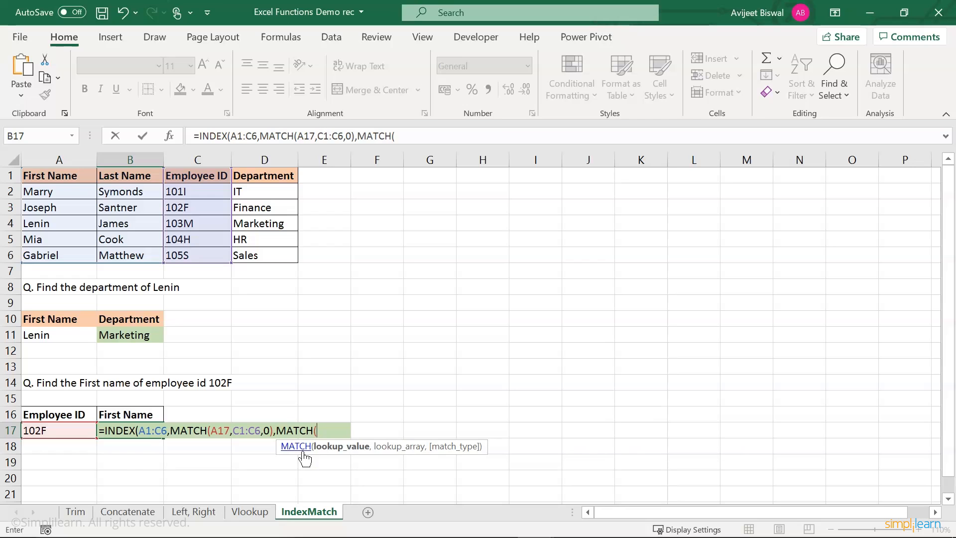
{"action": "left_click", "coordinate": [156, 413]}
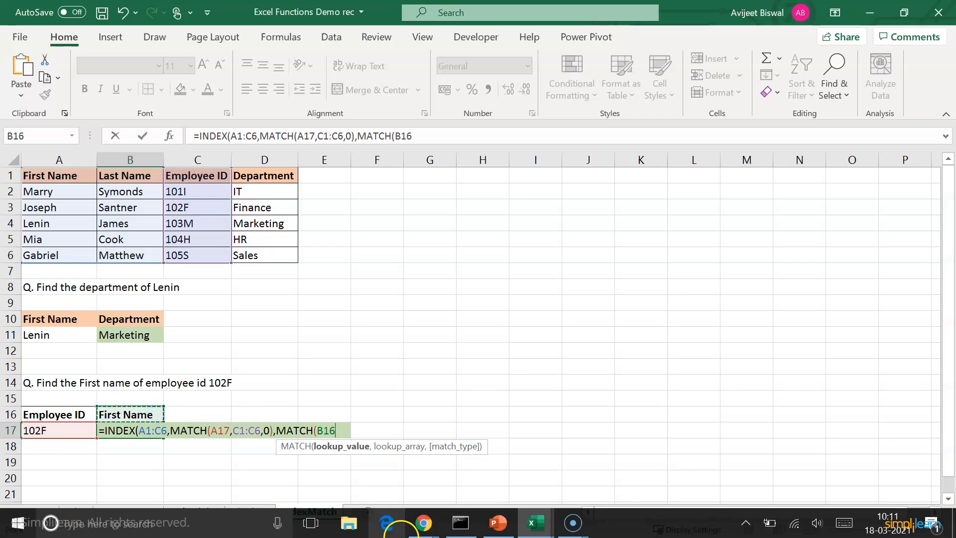
{"action": "type", "text": ","}
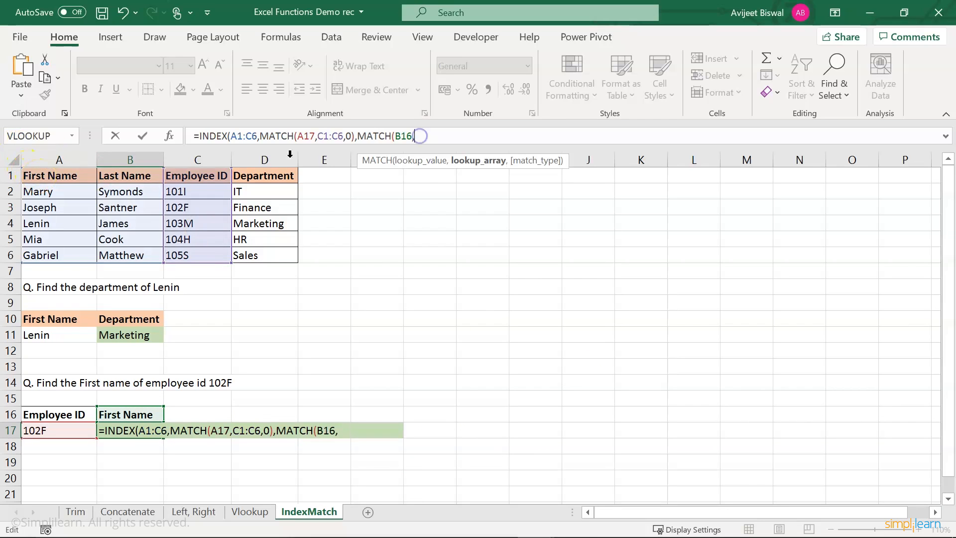
{"action": "left_click_drag", "start_coordinate": [36, 177], "coordinate": [209, 177]}
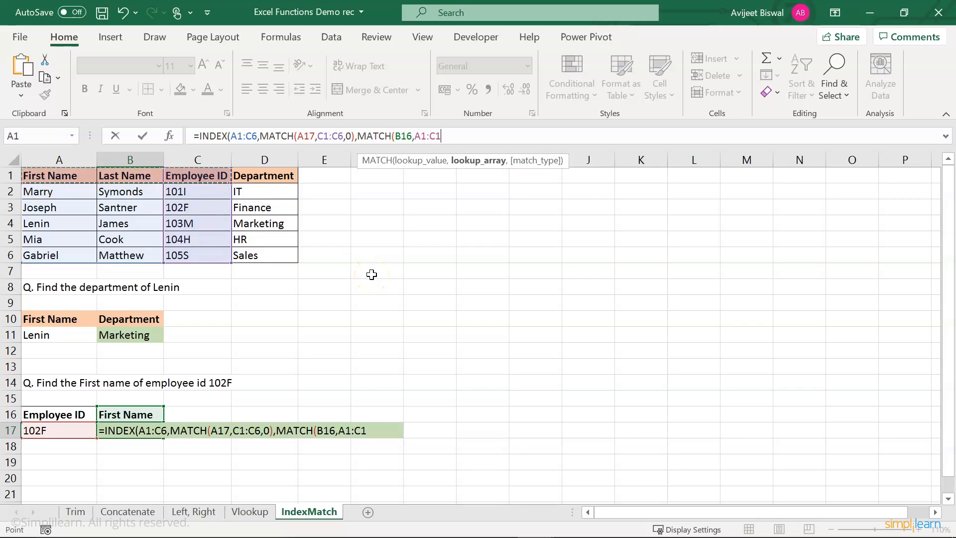
{"action": "type", "text": ","}
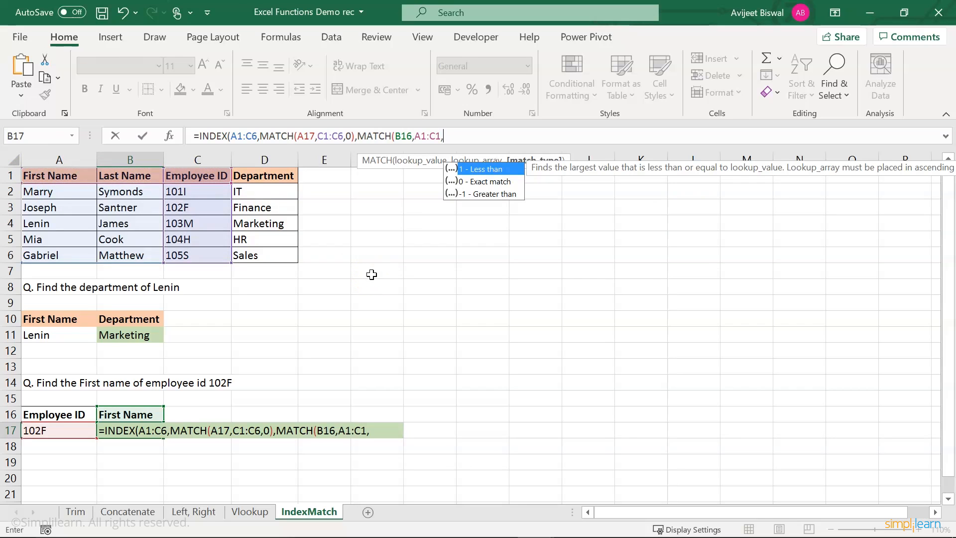
{"action": "type", "text": "0))"}
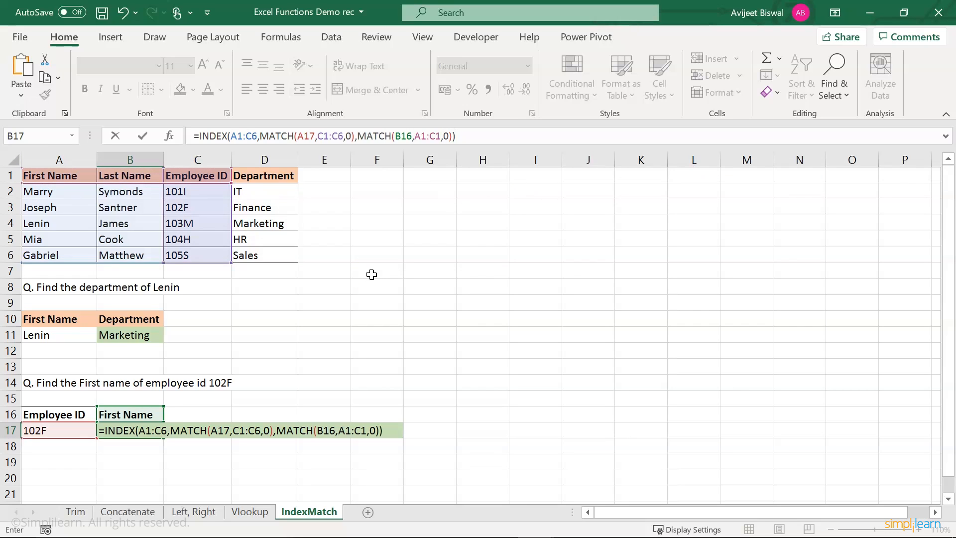
{"action": "key", "text": "Return"}
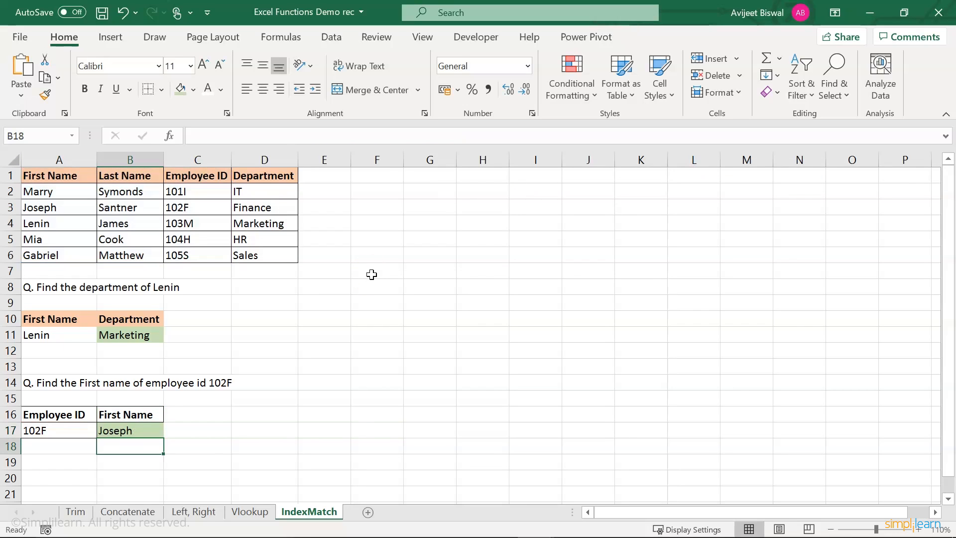
{"action": "left_click", "coordinate": [134, 432]}
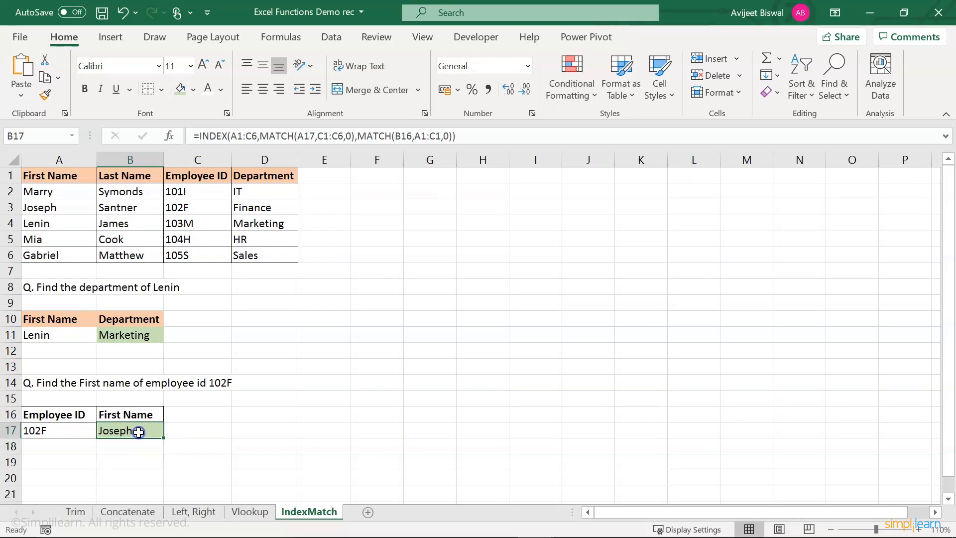
{"action": "left_click", "coordinate": [53, 433]}
{"action": "left_click", "coordinate": [116, 434]}
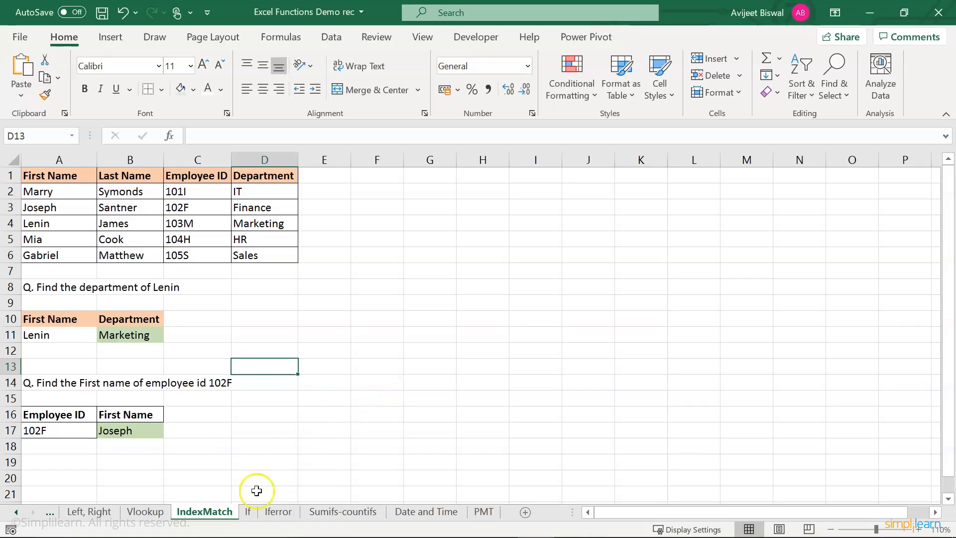
Open the If sheet and examine the company names, their countries, the empty Foreign or Local? column and the question beside them.
{"action": "left_click", "coordinate": [247, 513]}
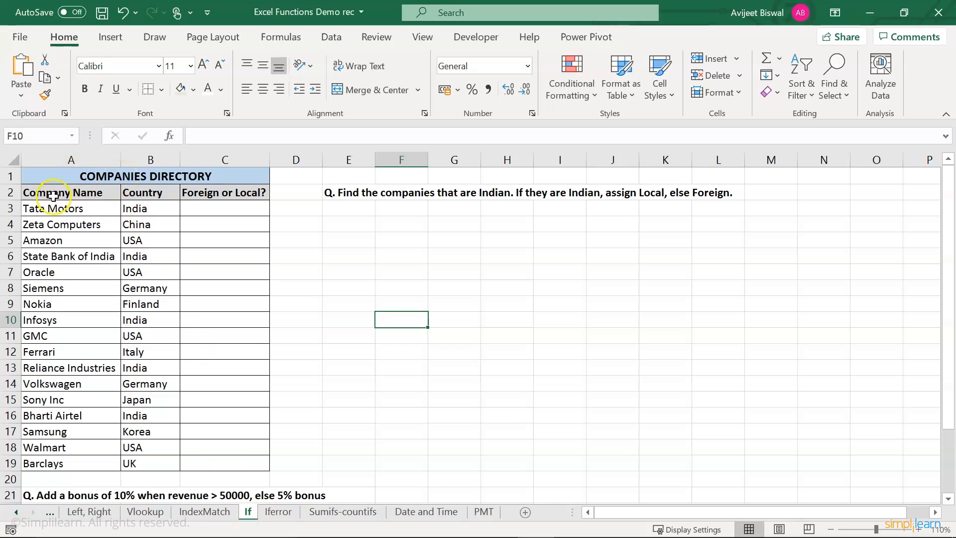
{"action": "left_click_drag", "start_coordinate": [54, 203], "coordinate": [79, 459]}
{"action": "left_click", "coordinate": [157, 191]}
{"action": "left_click_drag", "start_coordinate": [140, 208], "coordinate": [139, 460]}
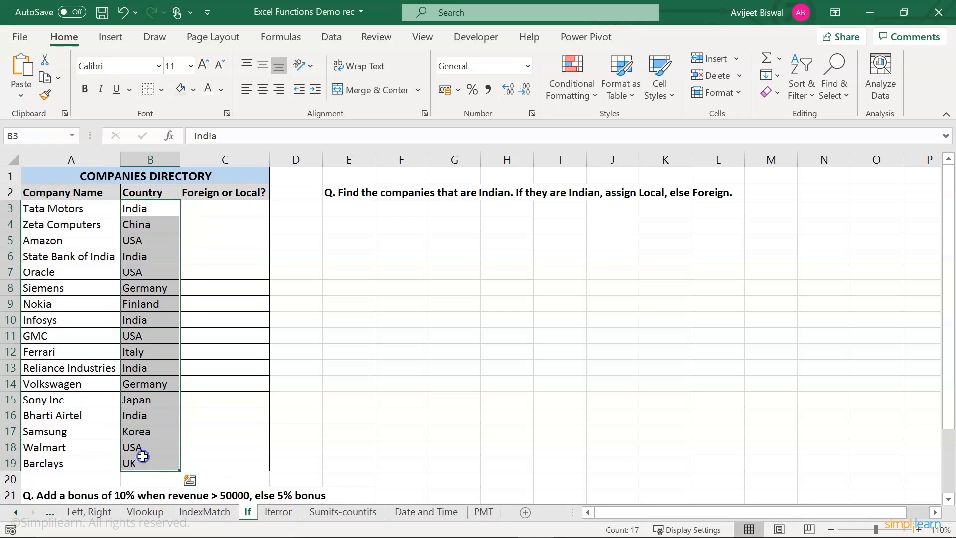
{"action": "left_click", "coordinate": [89, 433]}
{"action": "left_click", "coordinate": [331, 190]}
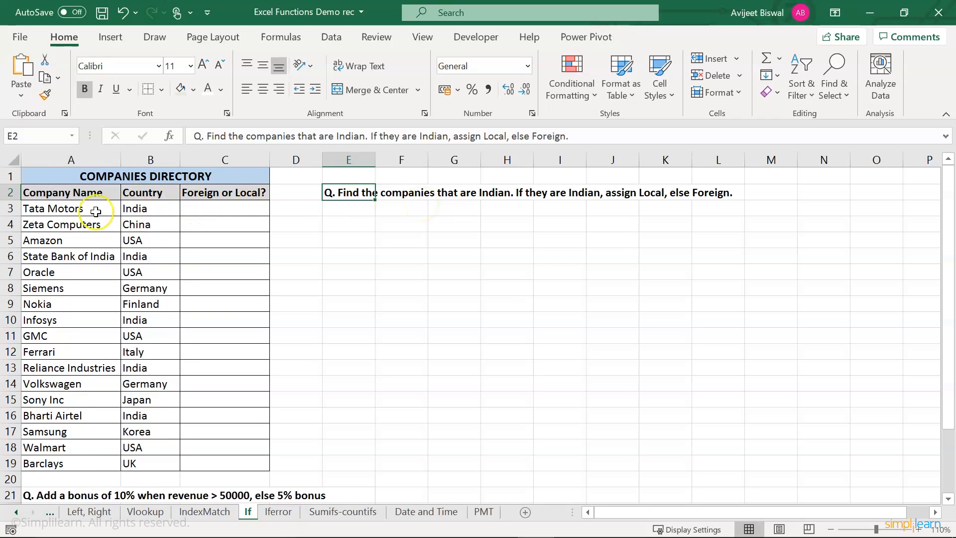
{"action": "left_click", "coordinate": [135, 208]}
{"action": "left_click", "coordinate": [142, 252]}
{"action": "left_click", "coordinate": [324, 192]}
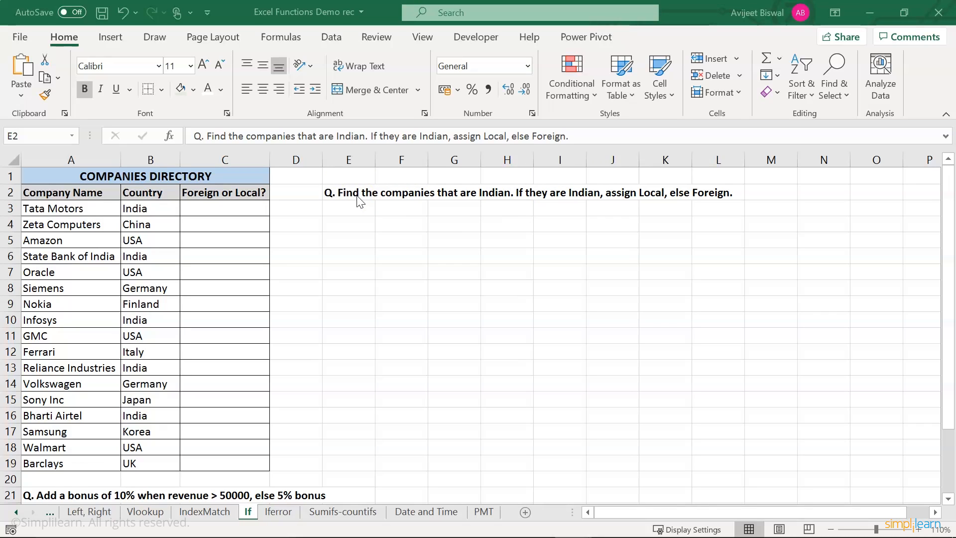
{"action": "left_click", "coordinate": [222, 193]}
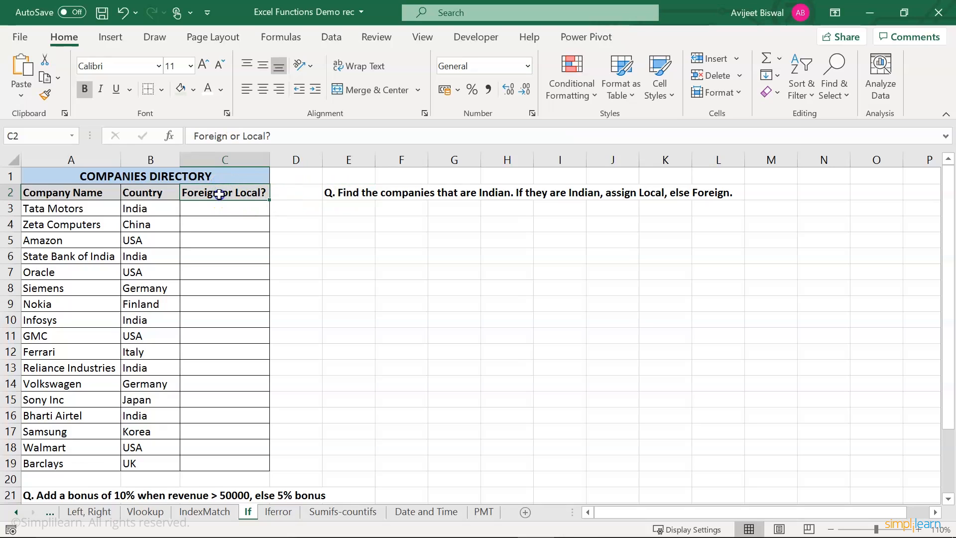
Enter =IF(B3="India","Local","Foreign") in C3 to classify Tata Motors by country.
{"action": "left_click", "coordinate": [217, 205]}
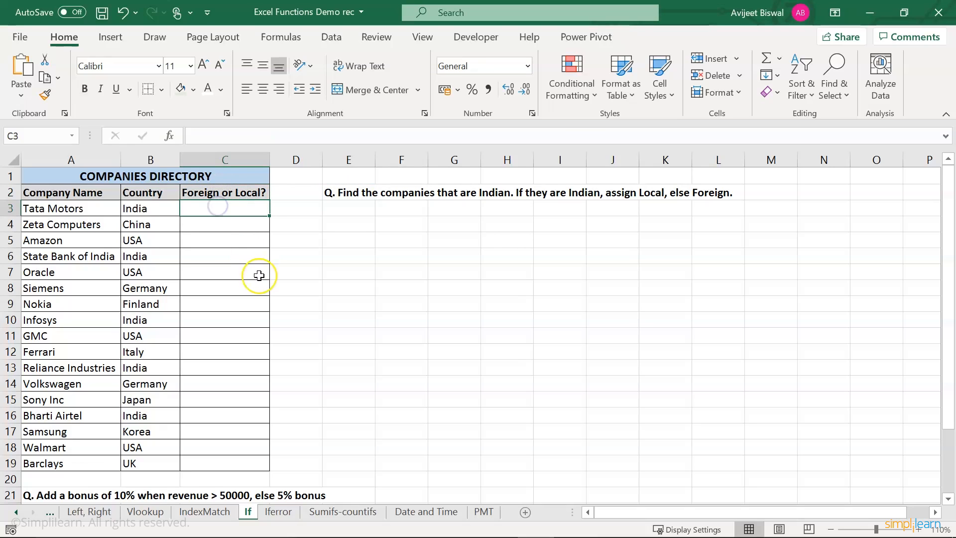
{"action": "type", "text": "="}
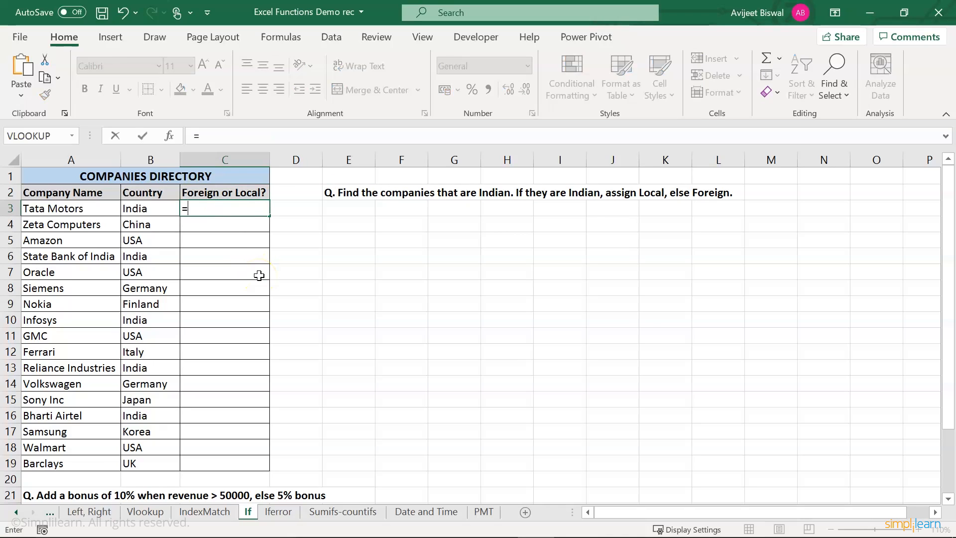
{"action": "type", "text": "if"}
{"action": "key", "text": "Tab"}
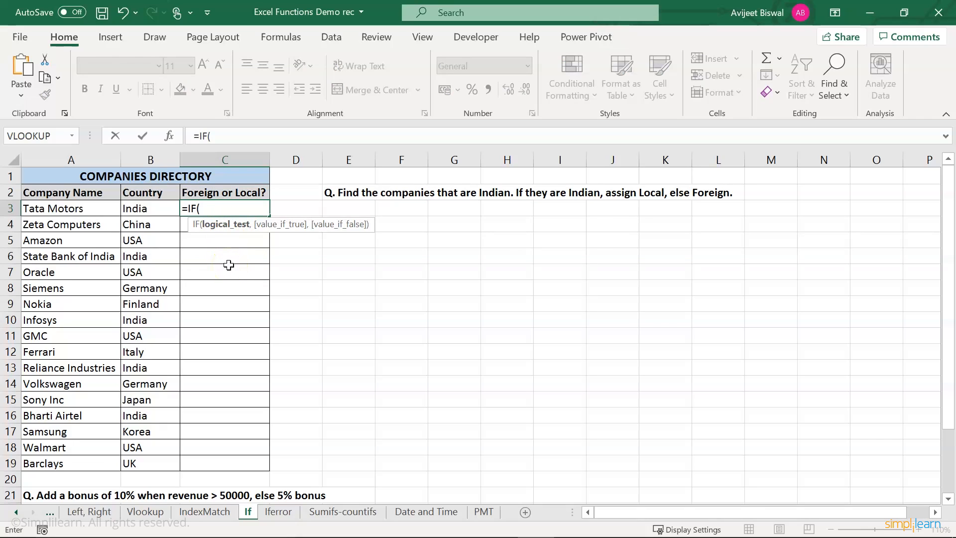
{"action": "left_click", "coordinate": [154, 210]}
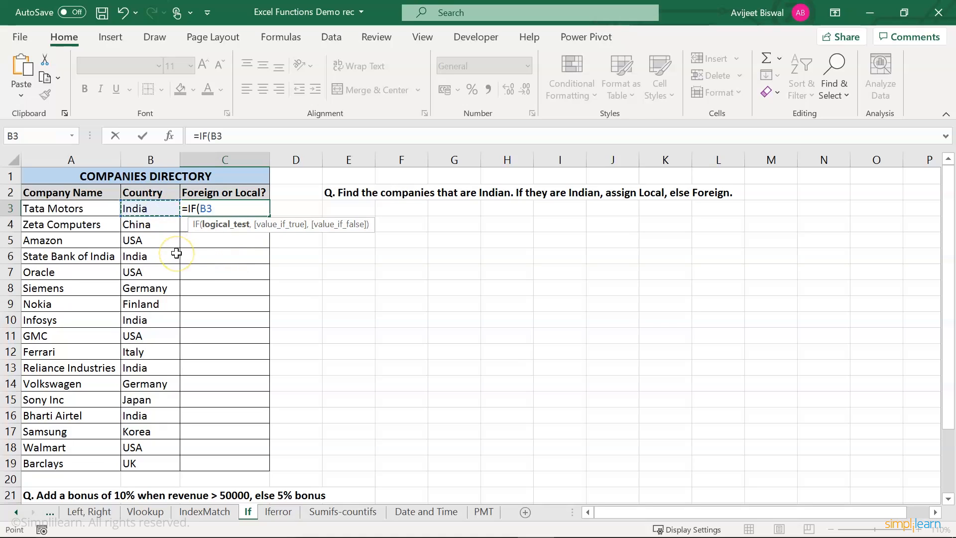
{"action": "type", "text": "=\"India"}
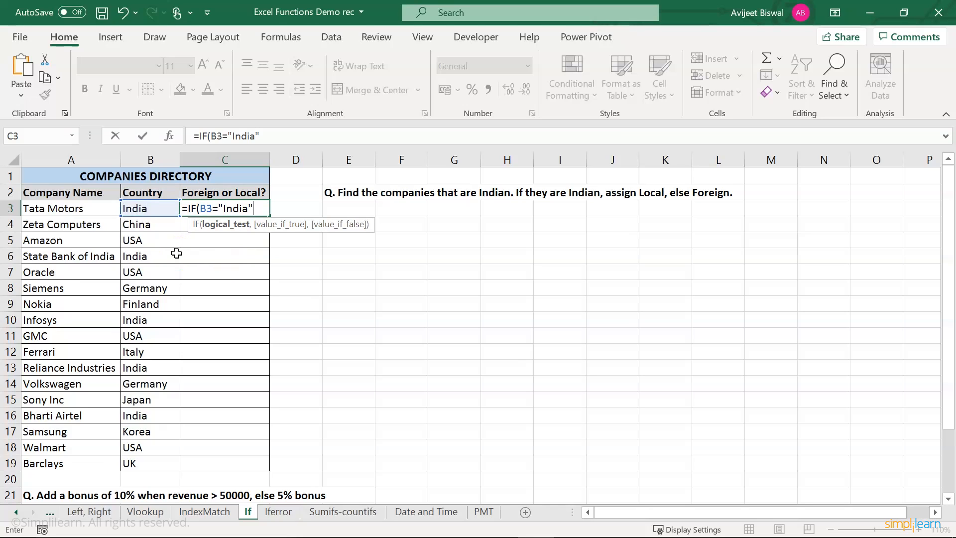
{"action": "type", "text": "\","}
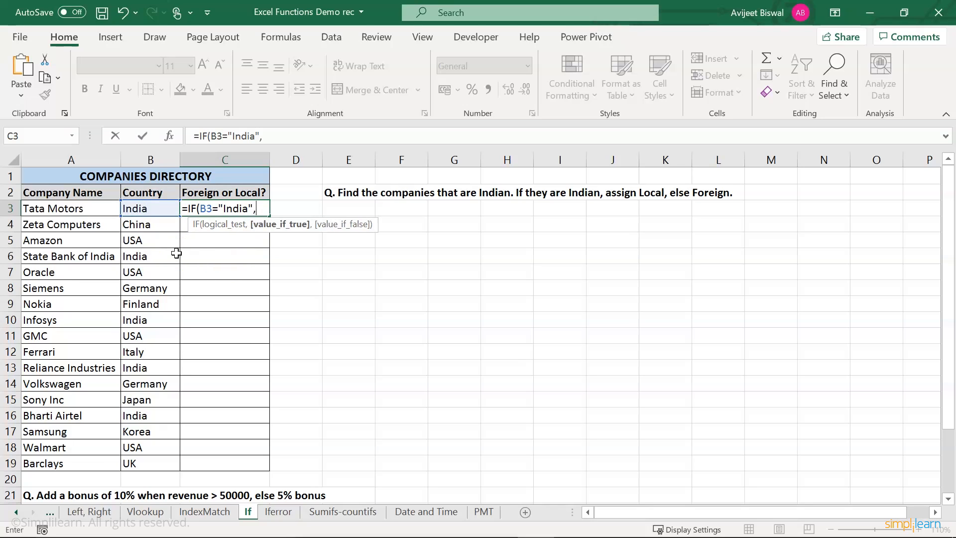
{"action": "type", "text": "\"Local\","}
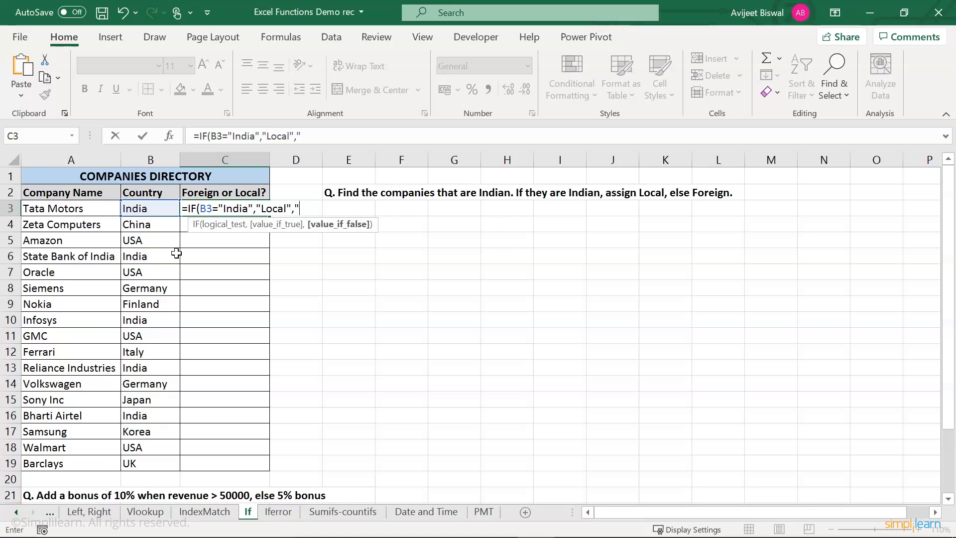
{"action": "type", "text": "\"Foreign"}
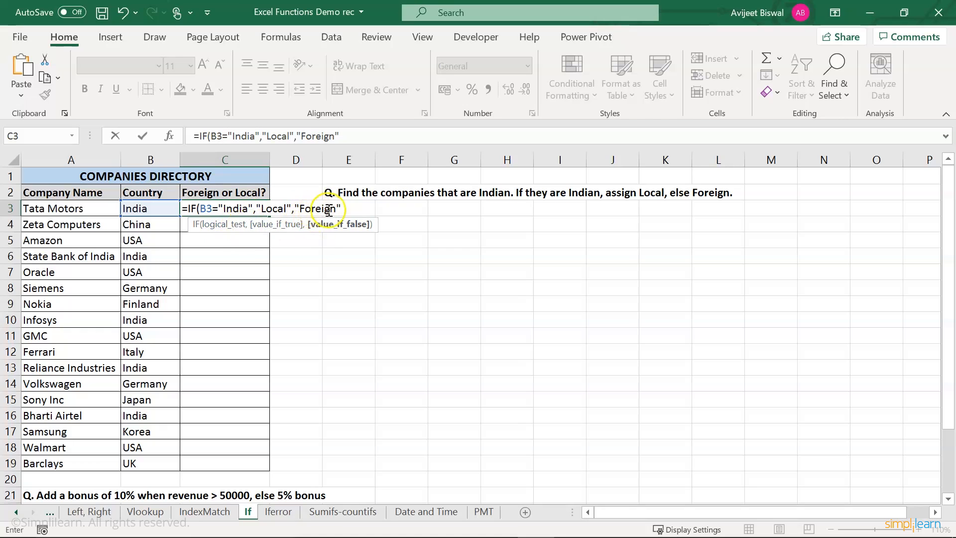
{"action": "type", "text": ")"}
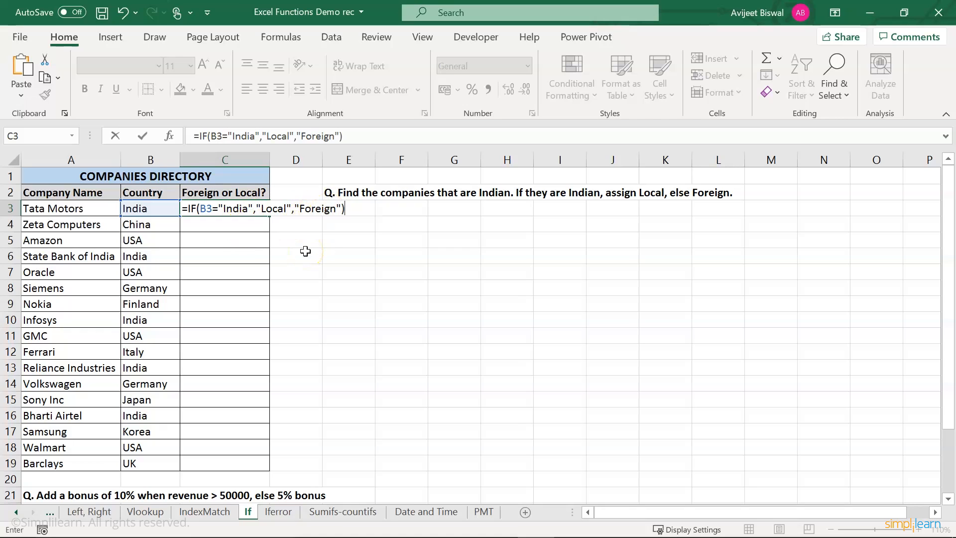
{"action": "key", "text": "Return"}
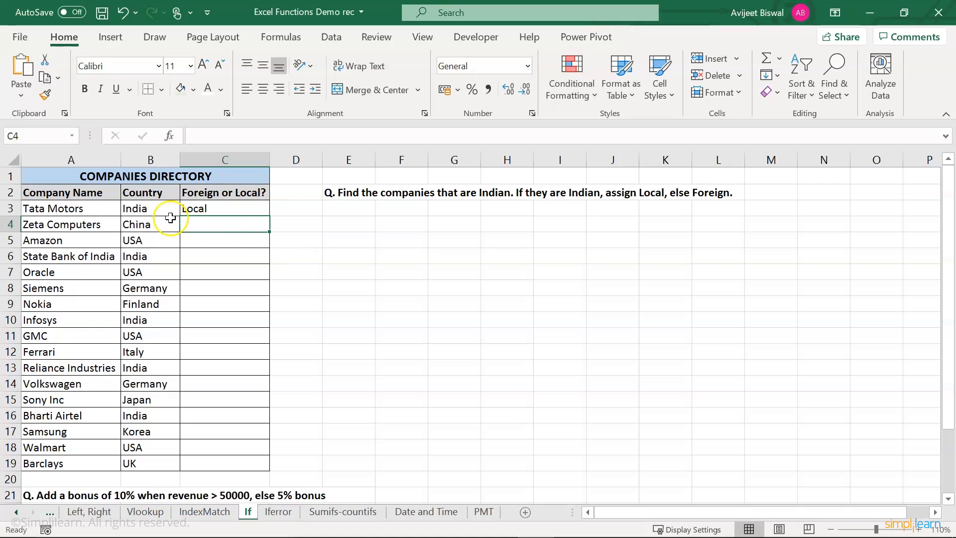
Fill the IF formula from C3 down to C19 so every company in the directory is classified.
{"action": "left_click", "coordinate": [148, 209]}
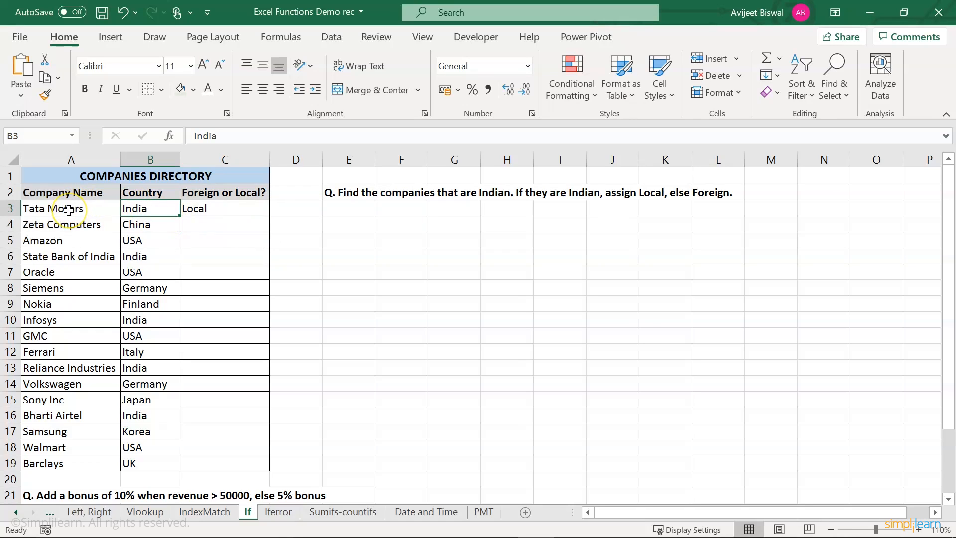
{"action": "left_click", "coordinate": [202, 212]}
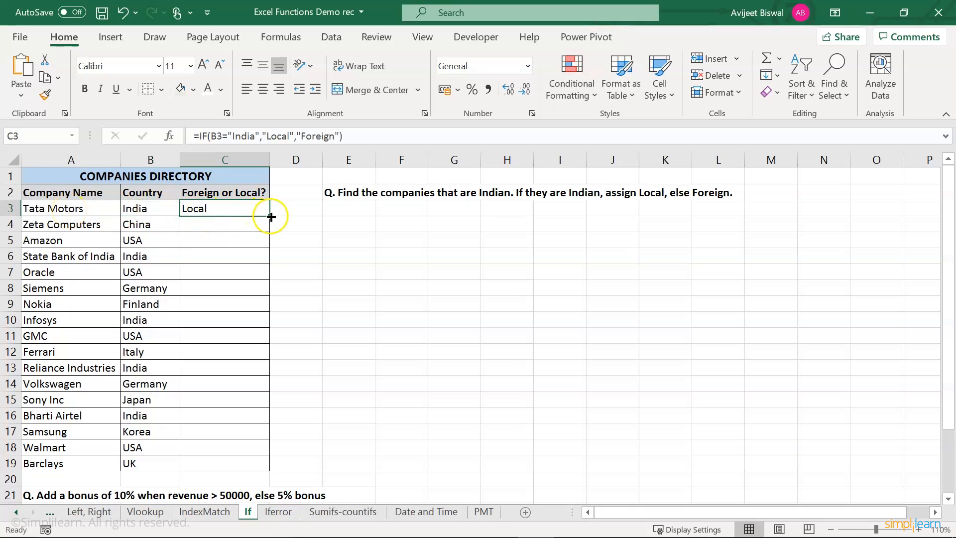
{"action": "left_click_drag", "start_coordinate": [270, 216], "coordinate": [268, 463]}
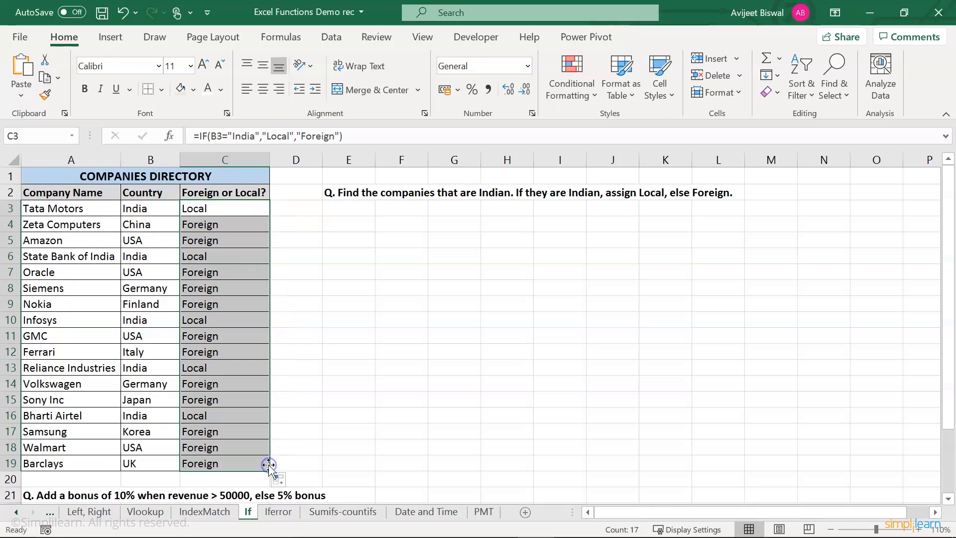
Compare the Foreign or Local? entries in the companies directory with the company names and countries, including Tata Motors, State Bank of India, Infosys and Bharti Airtel.
{"action": "left_click", "coordinate": [319, 351]}
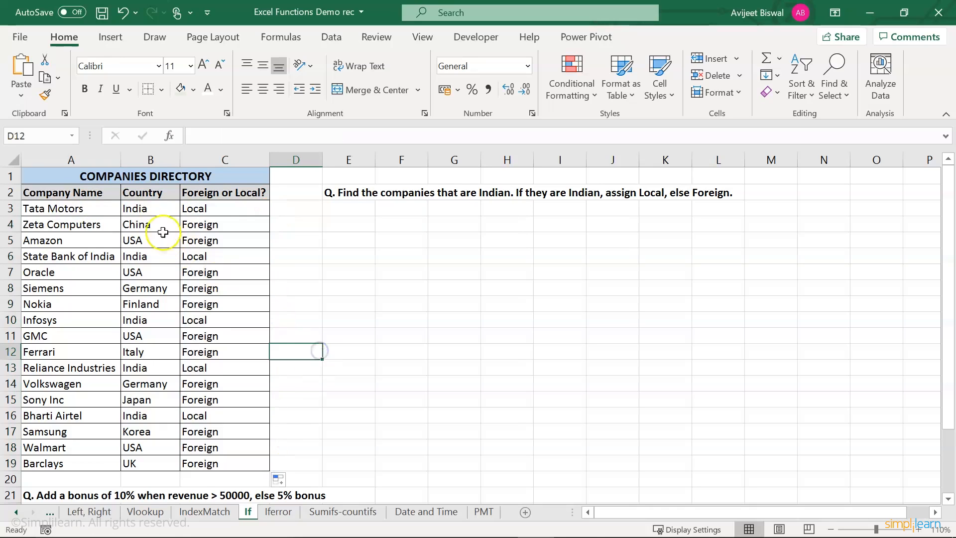
{"action": "left_click", "coordinate": [202, 207]}
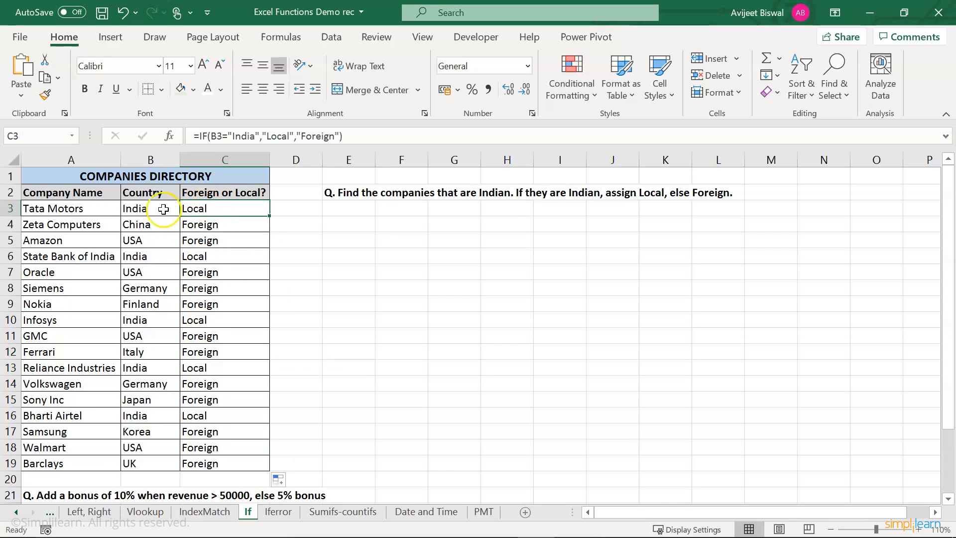
{"action": "left_click", "coordinate": [93, 208]}
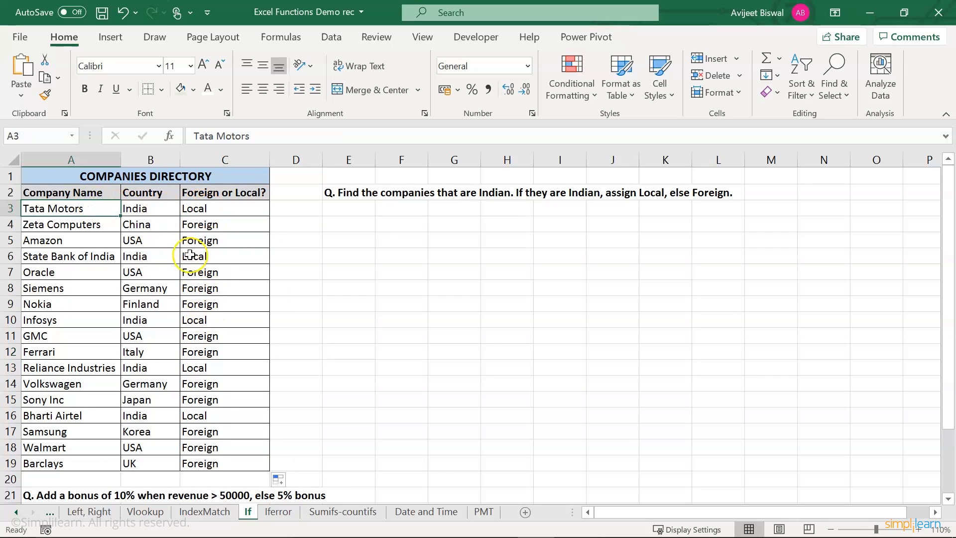
{"action": "left_click", "coordinate": [200, 257]}
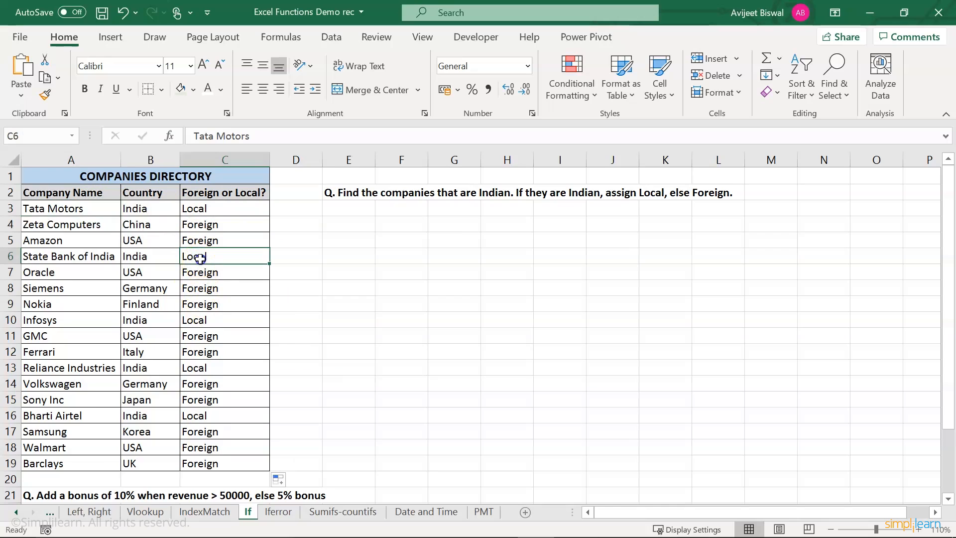
{"action": "left_click", "coordinate": [86, 257]}
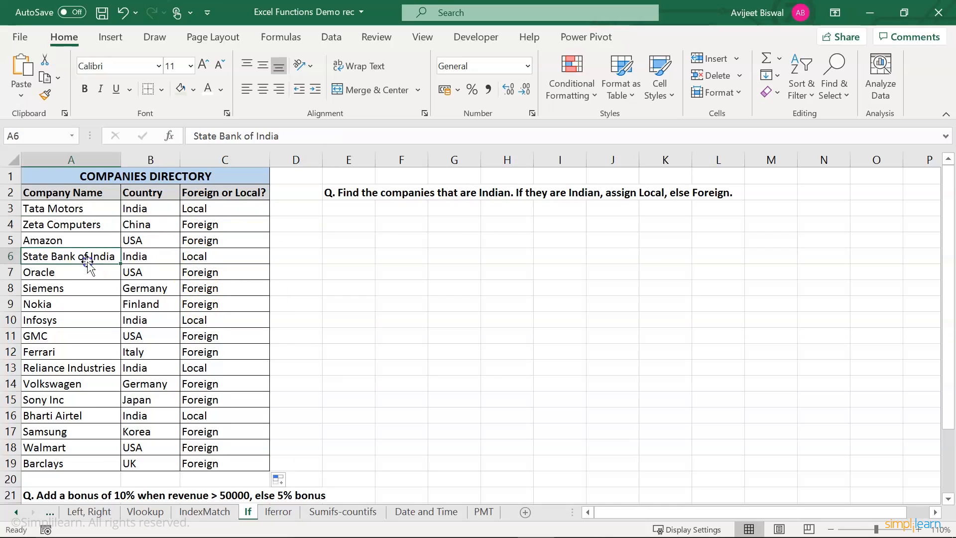
{"action": "left_click", "coordinate": [137, 257]}
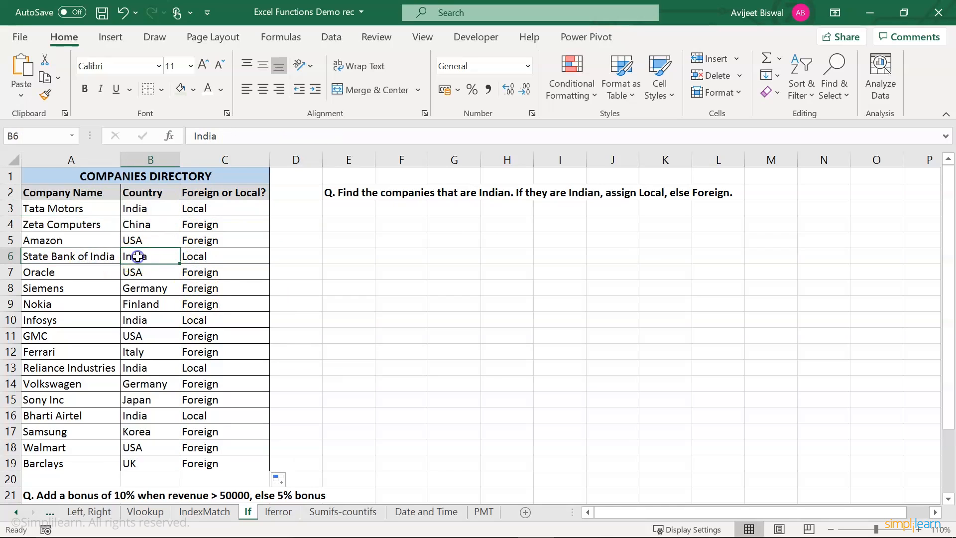
{"action": "left_click", "coordinate": [69, 327]}
{"action": "left_click", "coordinate": [188, 322]}
{"action": "left_click", "coordinate": [201, 419]}
{"action": "left_click", "coordinate": [92, 419]}
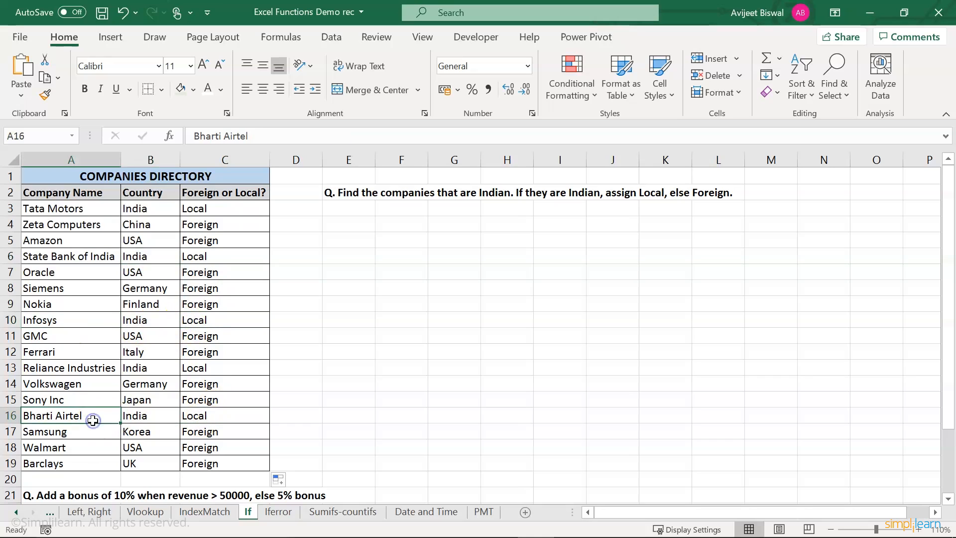
{"action": "left_click", "coordinate": [185, 416]}
{"action": "left_click", "coordinate": [342, 396]}
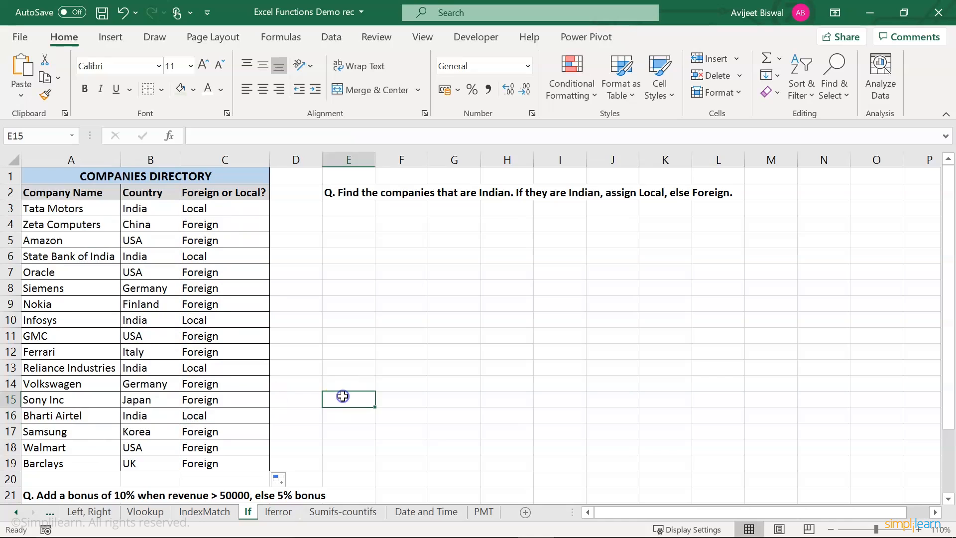
{"action": "left_click_drag", "start_coordinate": [201, 224], "coordinate": [200, 456]}
Examine the bonus question in A21 and the sales table below it with its salesperson, Revenue and empty Bonus columns.
{"action": "left_click", "coordinate": [348, 367]}
{"action": "key", "text": "Down"}
{"action": "key", "text": "Down"}
{"action": "key", "text": "Down"}
{"action": "key", "text": "Down"}
{"action": "key", "text": "Down"}
{"action": "key", "text": "Down"}
{"action": "key", "text": "Down"}
{"action": "key", "text": "Down"}
{"action": "key", "text": "Down"}
{"action": "key", "text": "Down"}
{"action": "key", "text": "Down"}
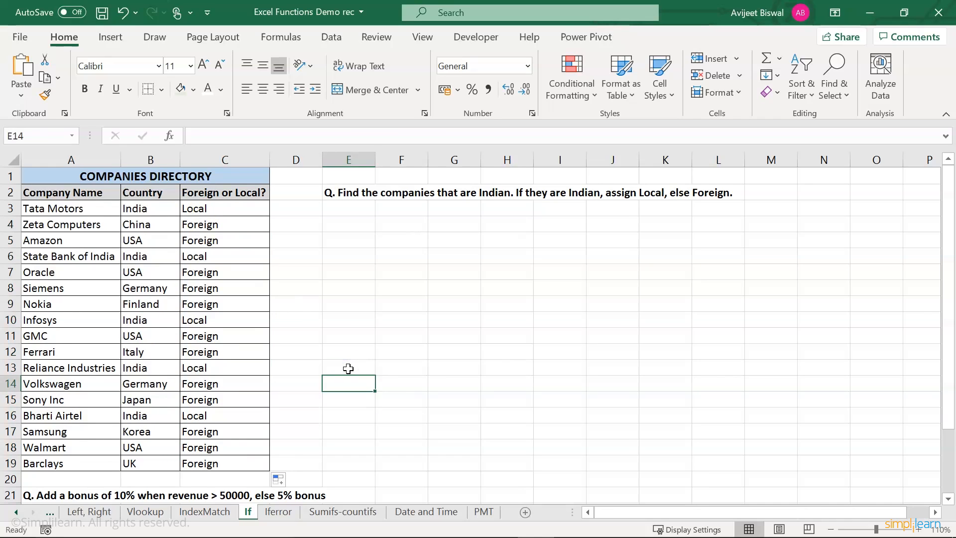
{"action": "key", "text": "Down"}
{"action": "key", "text": "Down"}
{"action": "key", "text": "Down"}
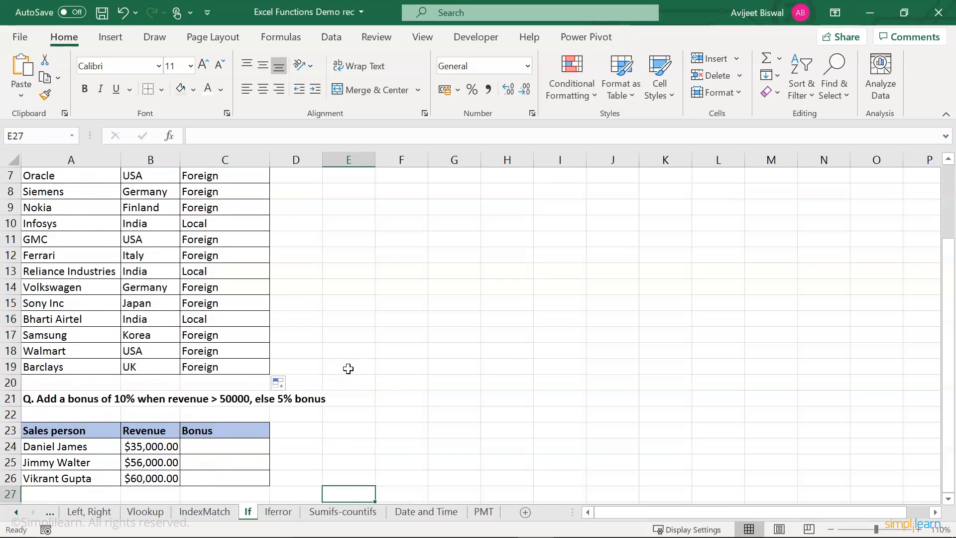
{"action": "key", "text": "Down"}
{"action": "key", "text": "Up"}
{"action": "key", "text": "Up"}
{"action": "key", "text": "Up"}
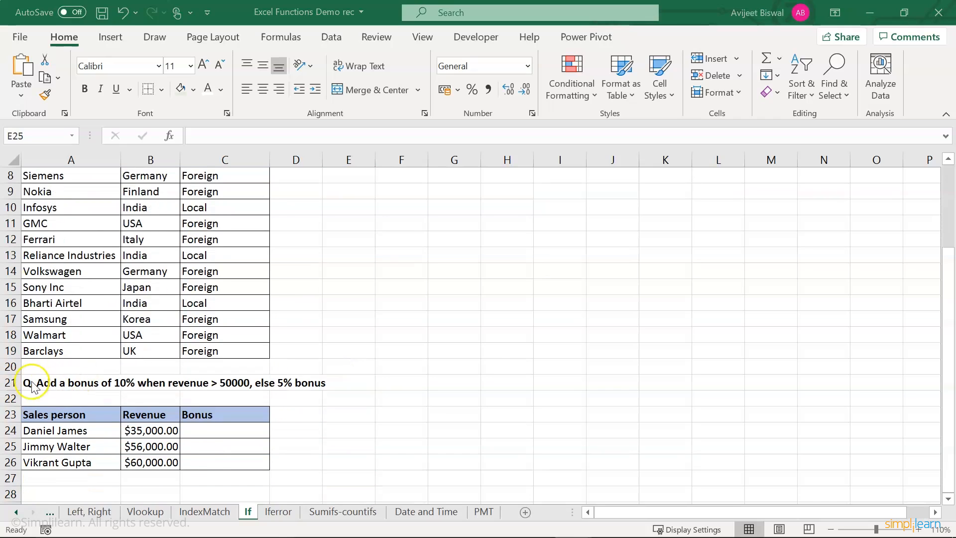
{"action": "left_click", "coordinate": [31, 381]}
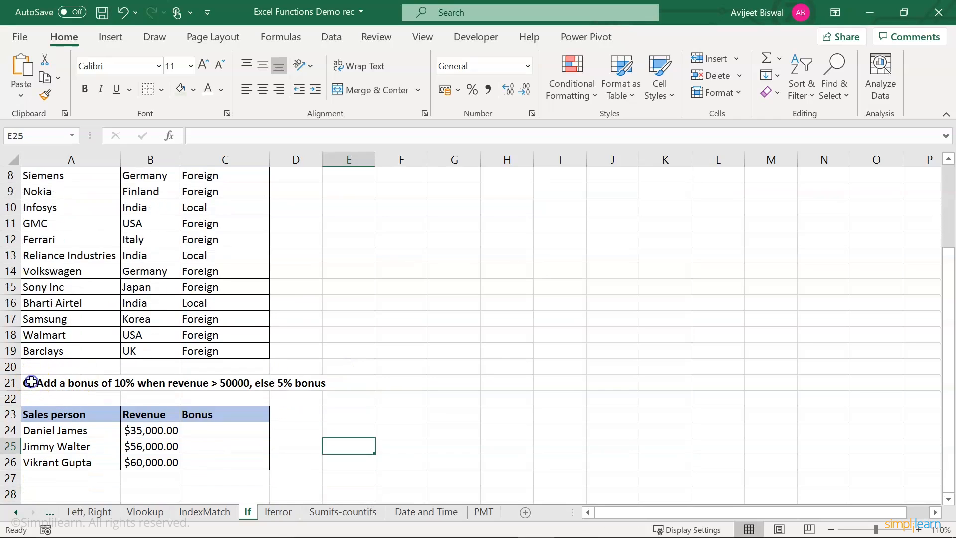
{"action": "left_click_drag", "start_coordinate": [38, 417], "coordinate": [234, 466]}
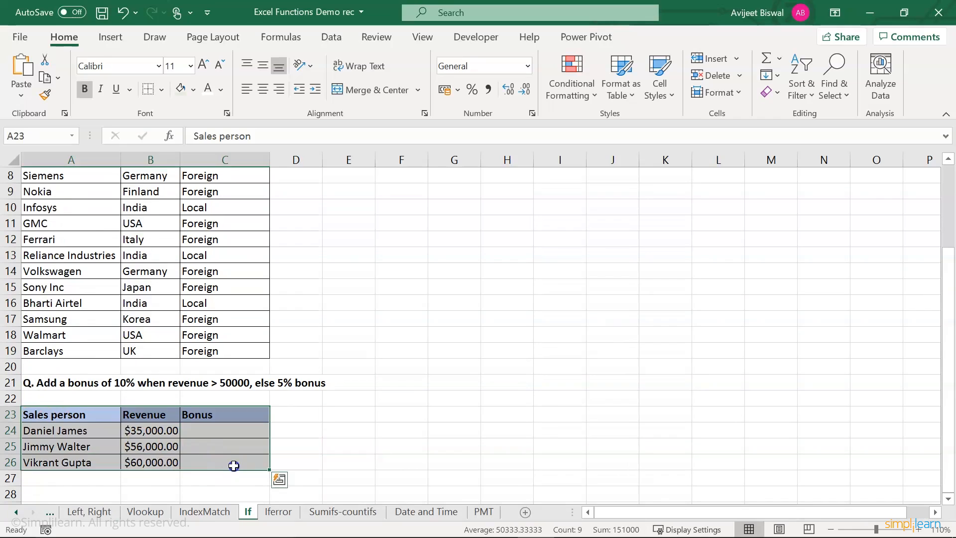
{"action": "left_click", "coordinate": [329, 442]}
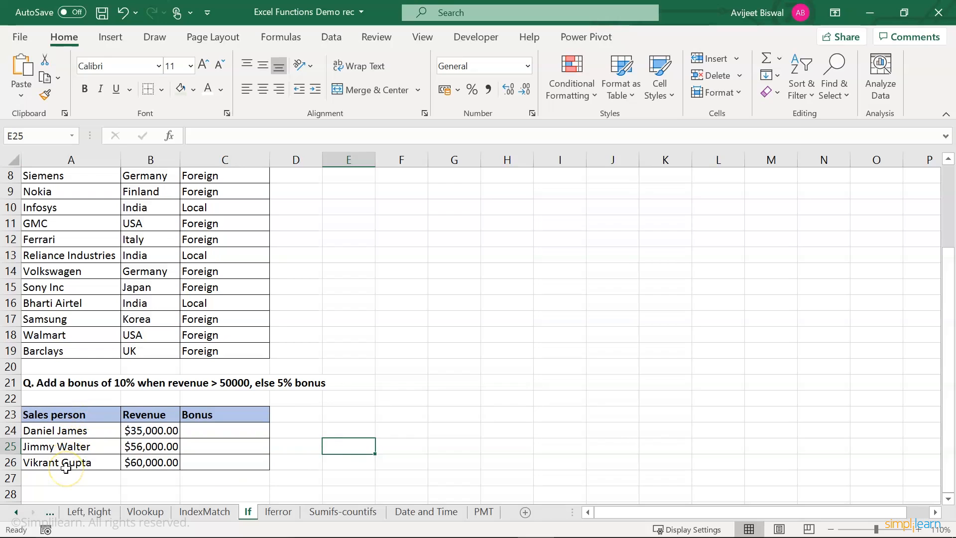
{"action": "left_click_drag", "start_coordinate": [145, 415], "coordinate": [150, 459]}
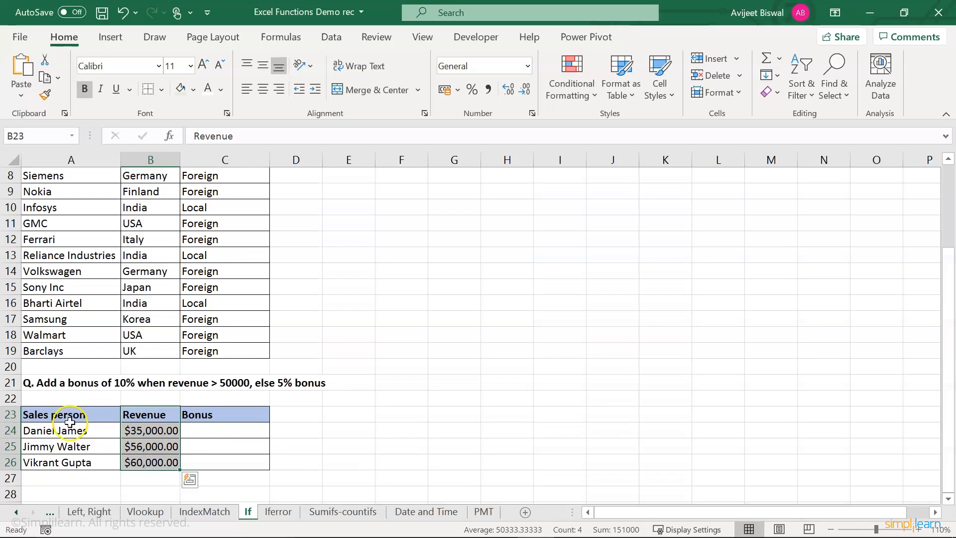
{"action": "left_click", "coordinate": [209, 416]}
{"action": "left_click", "coordinate": [202, 431]}
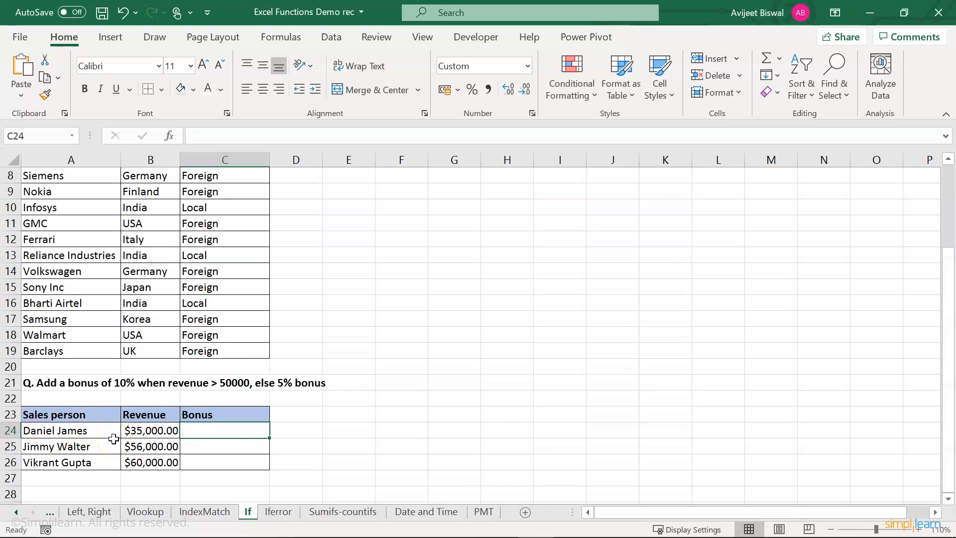
{"action": "left_click", "coordinate": [31, 383]}
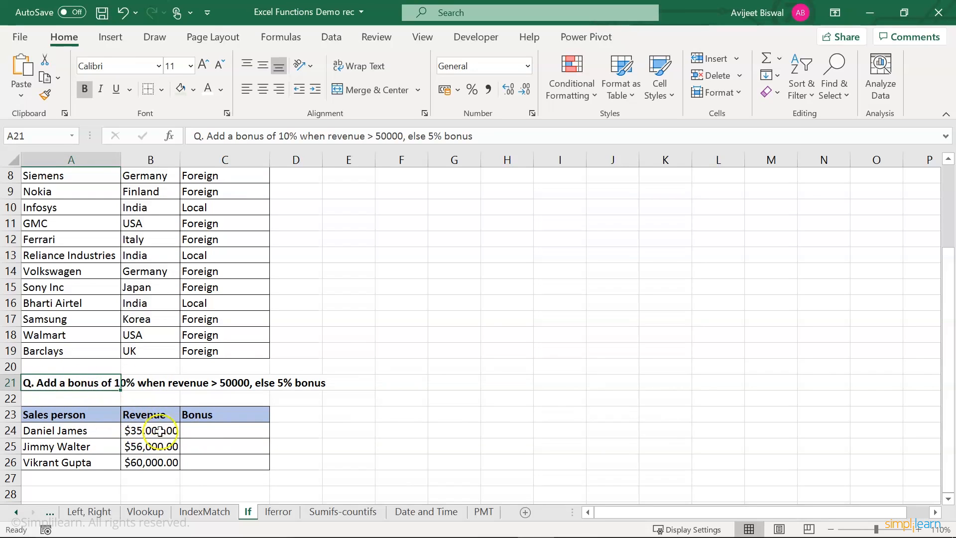
Enter =IF(B24>50000,B24*0.1,B24*0.05) in C24 to calculate the first salesperson's bonus from the revenue.
{"action": "left_click", "coordinate": [213, 435]}
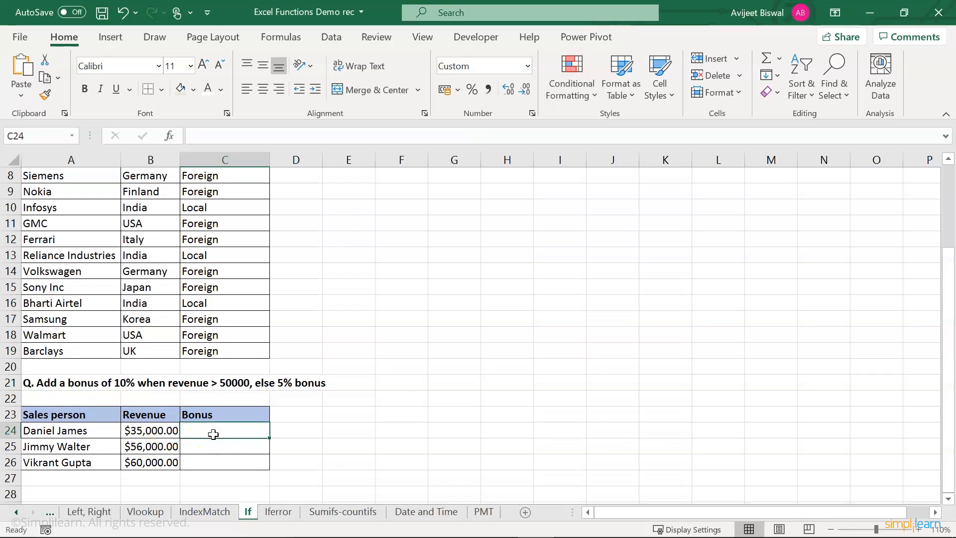
{"action": "type", "text": "="}
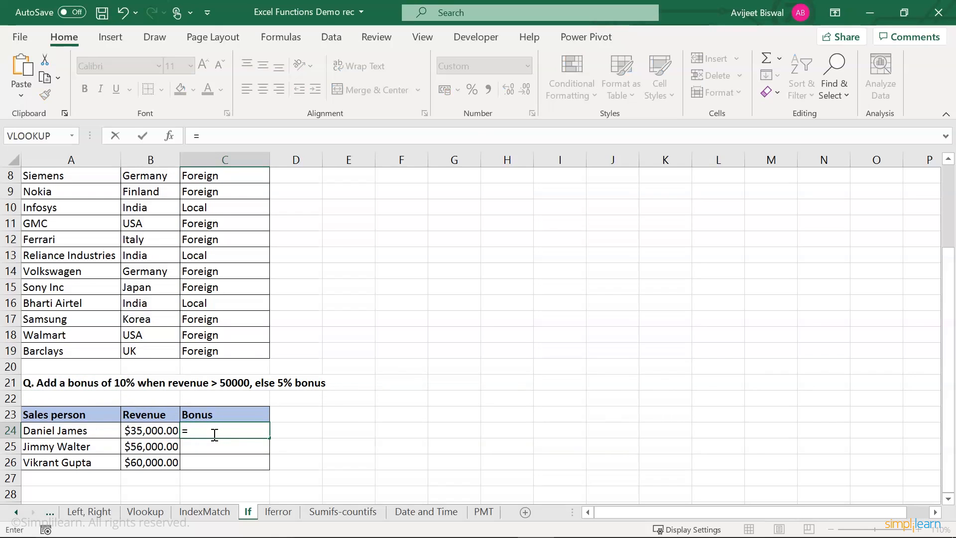
{"action": "type", "text": "if("}
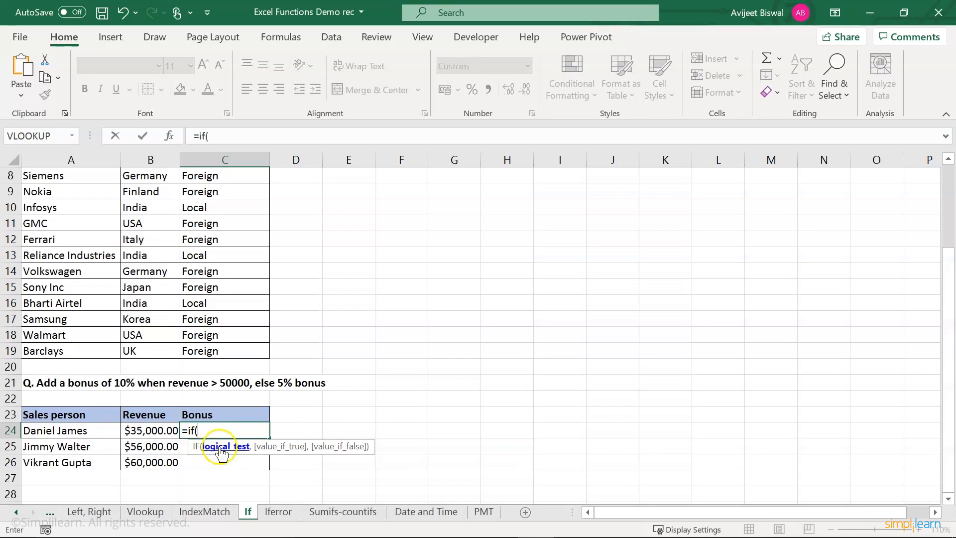
{"action": "left_click", "coordinate": [154, 429]}
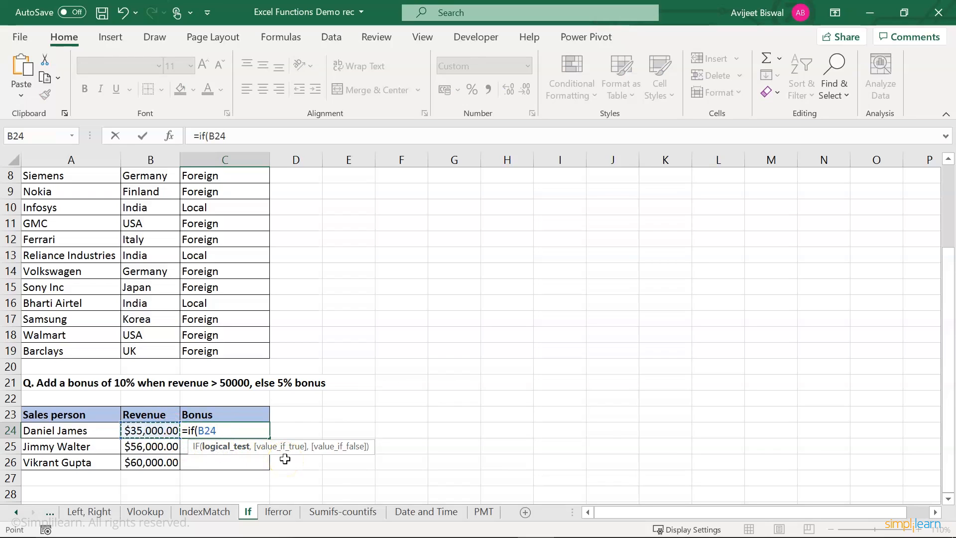
{"action": "type", "text": ">50000,"}
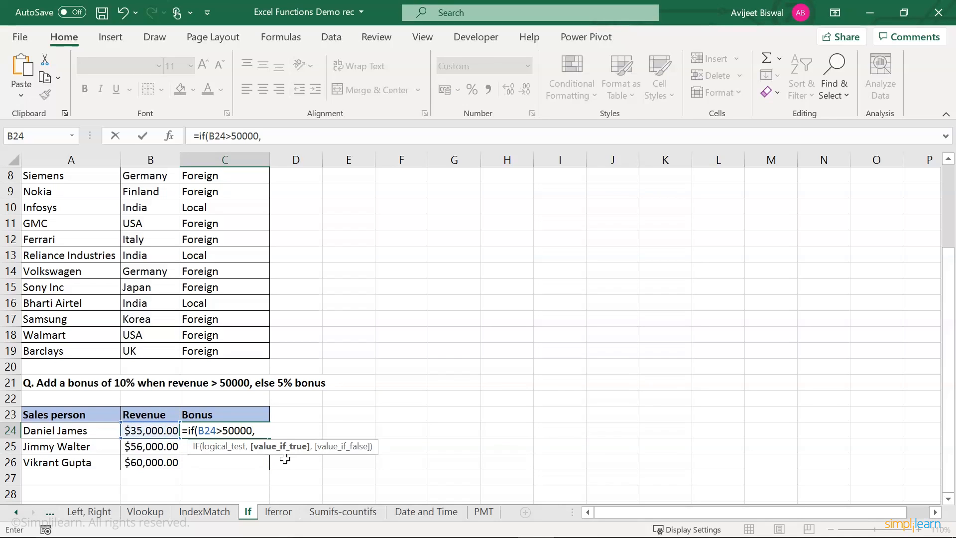
{"action": "key", "text": "Left"}
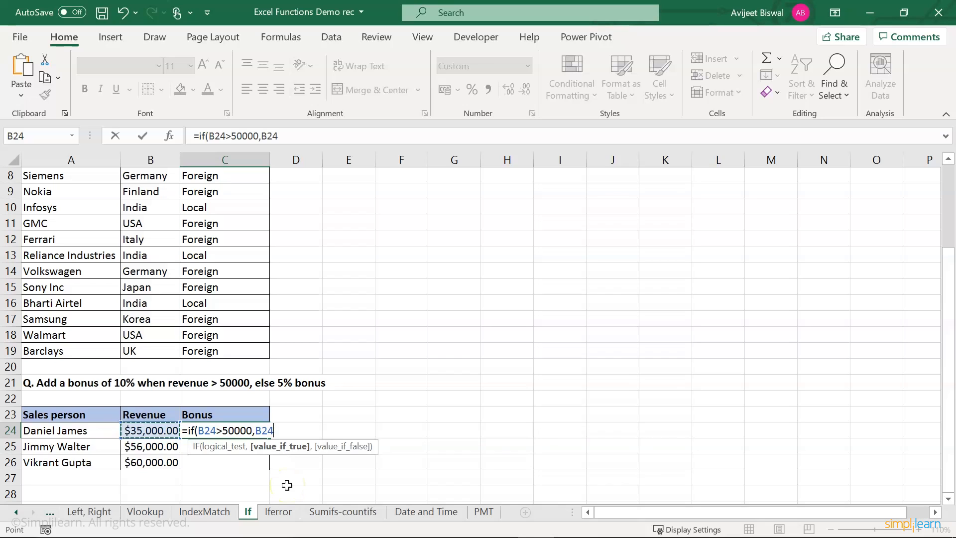
{"action": "type", "text": "*"}
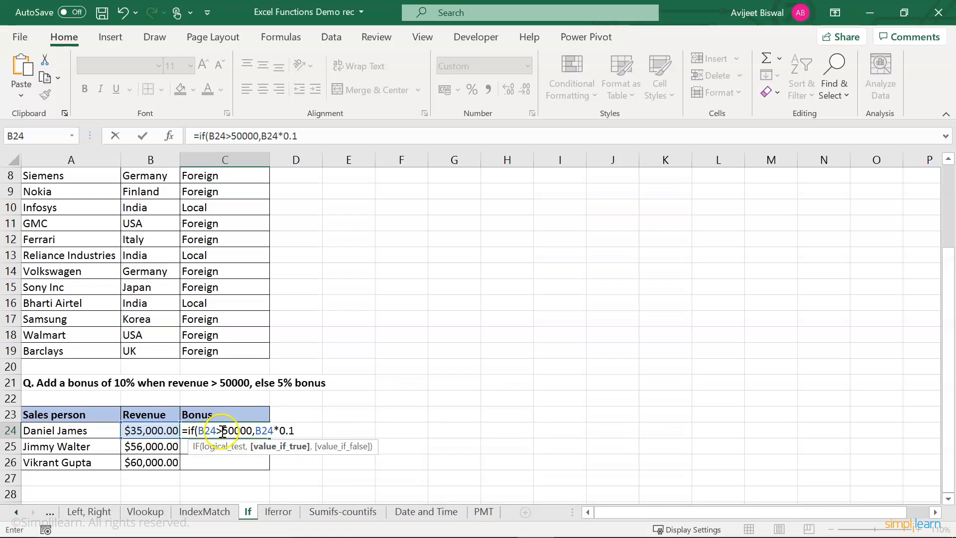
{"action": "type", "text": ","}
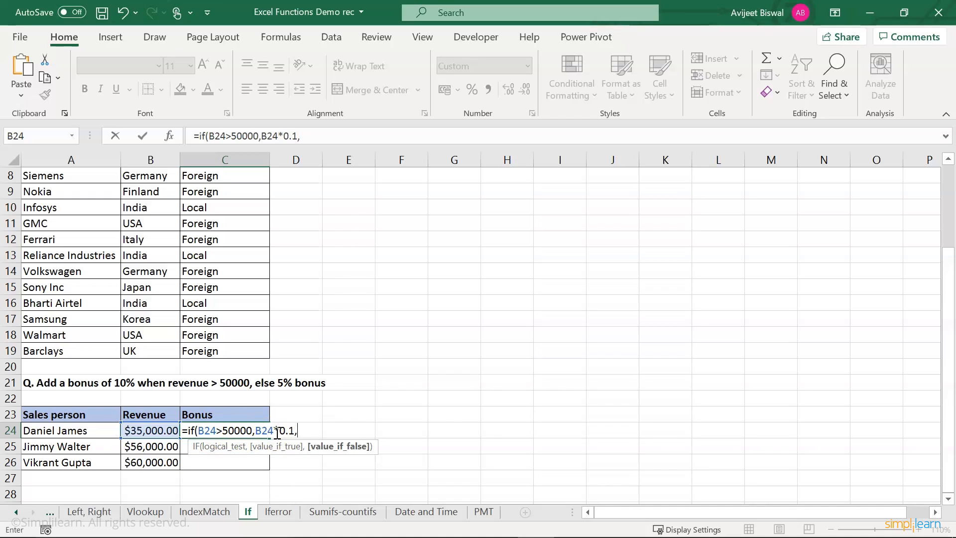
{"action": "left_click", "coordinate": [164, 430]}
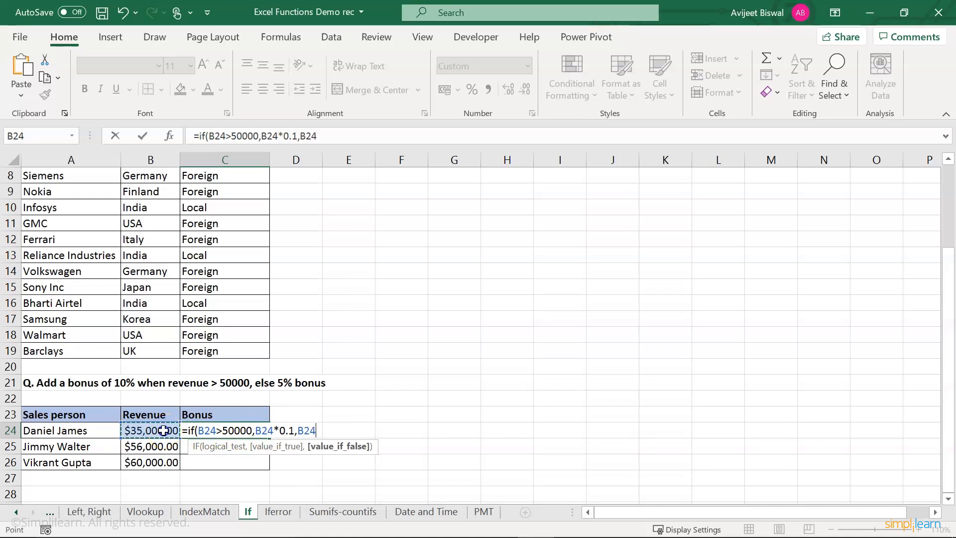
{"action": "type", "text": "*"}
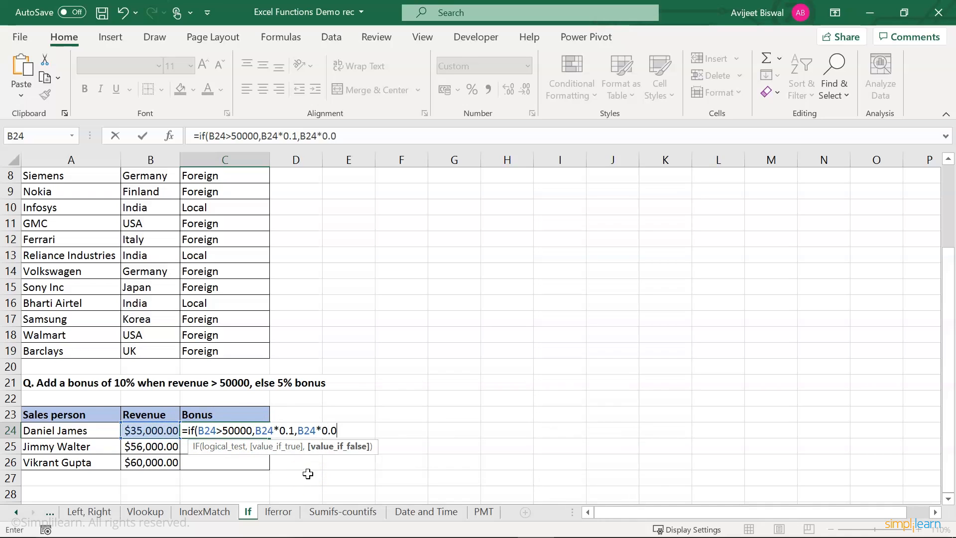
{"action": "type", "text": "0.05)"}
{"action": "key", "text": "Return"}
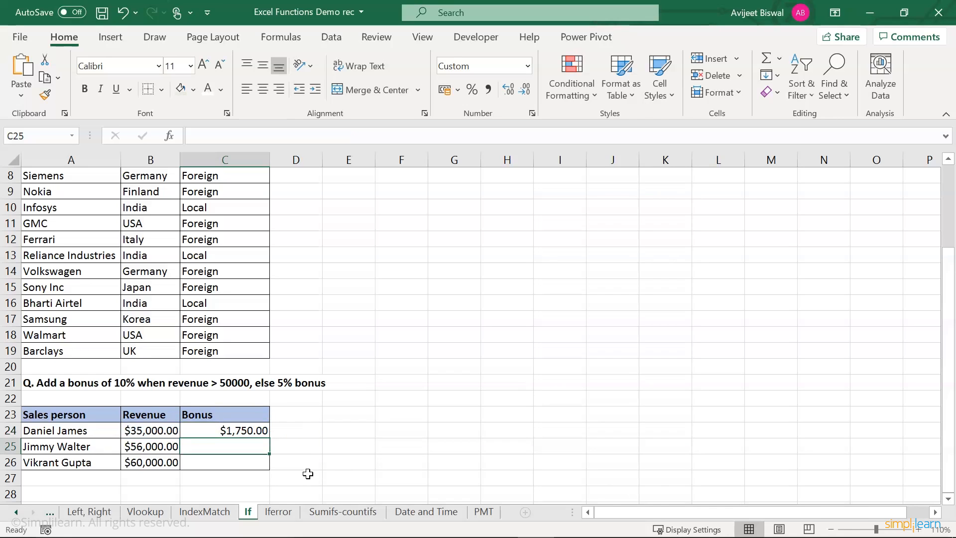
Fill the bonus formula from C24 down to C26 for the remaining salespeople.
{"action": "left_click", "coordinate": [157, 432]}
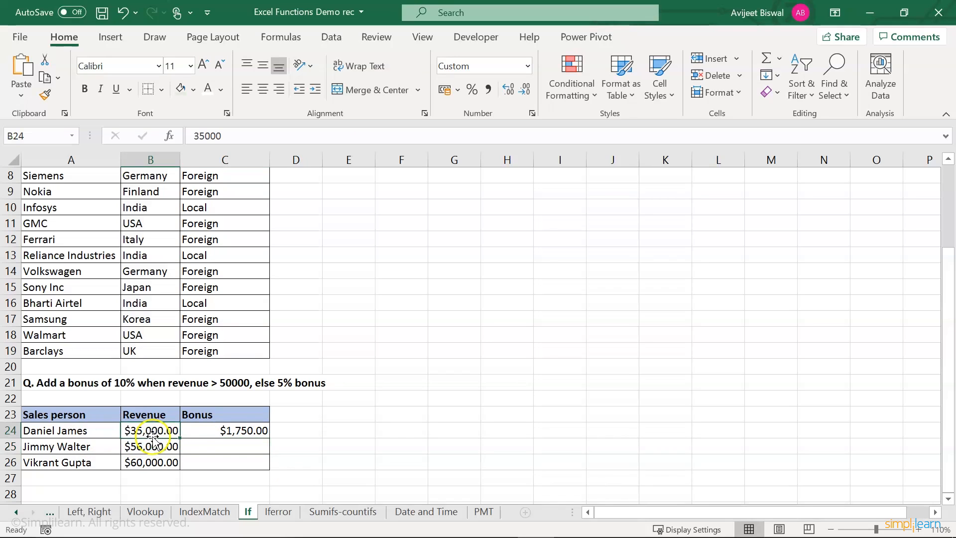
{"action": "left_click", "coordinate": [206, 431]}
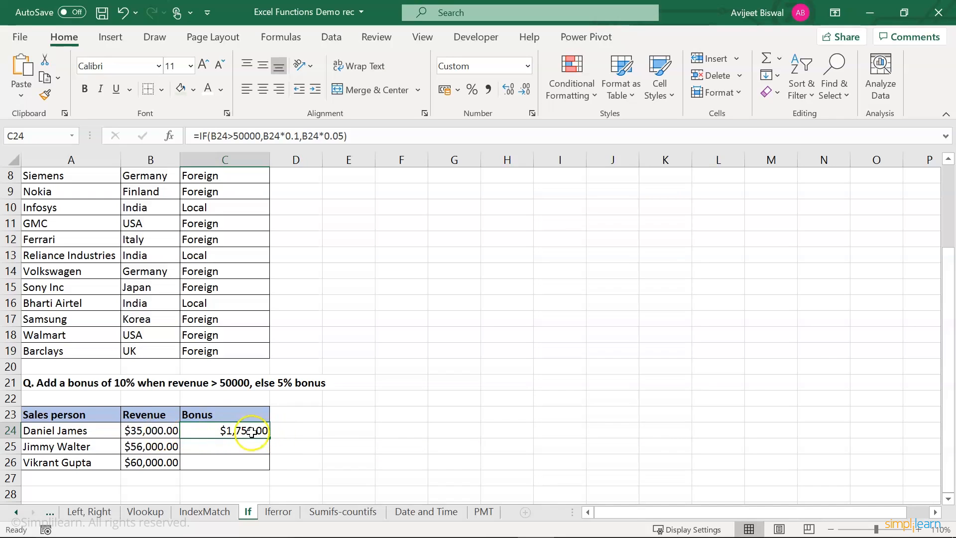
{"action": "left_click_drag", "start_coordinate": [269, 438], "coordinate": [263, 463]}
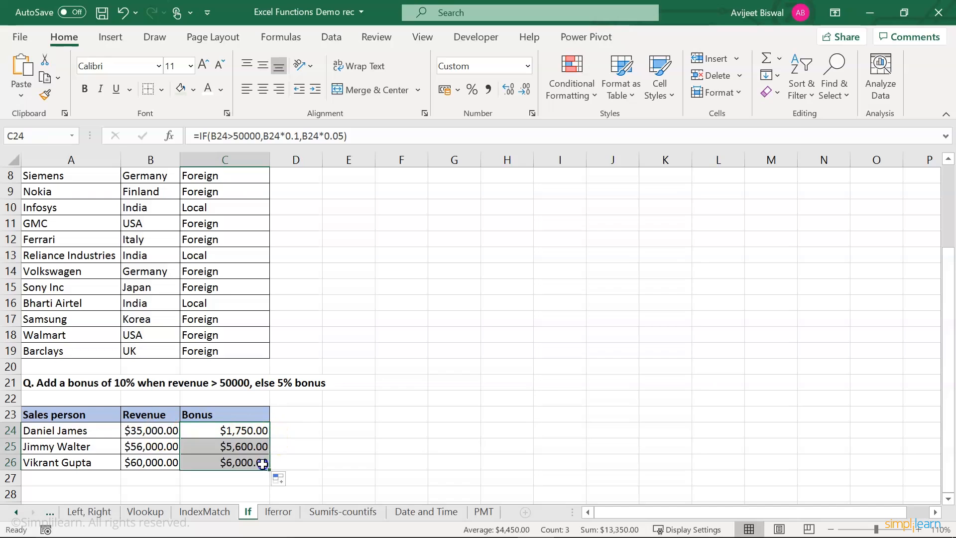
{"action": "left_click", "coordinate": [306, 448]}
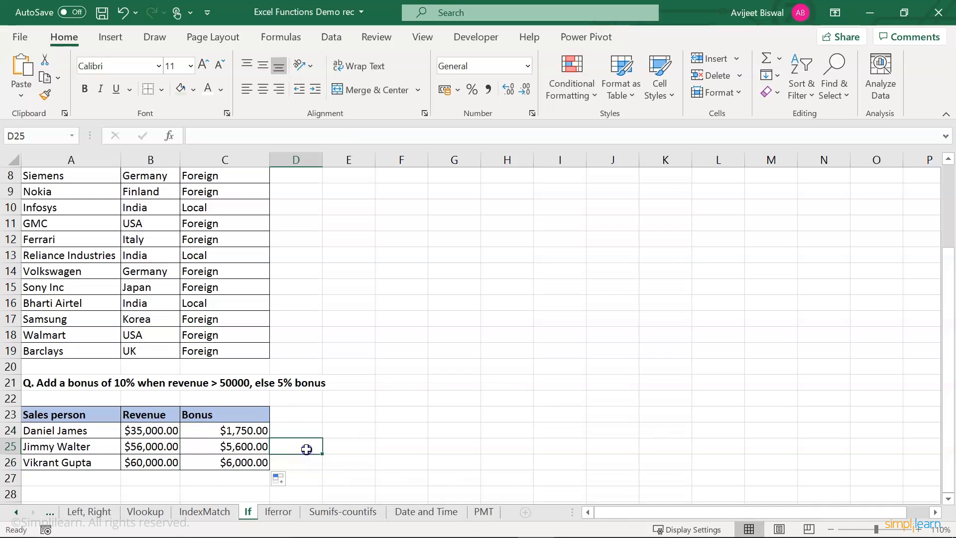
Check the bonuses in C25 and C26 against the revenues of the second and third salespeople.
{"action": "left_click", "coordinate": [75, 450]}
{"action": "left_click", "coordinate": [64, 461]}
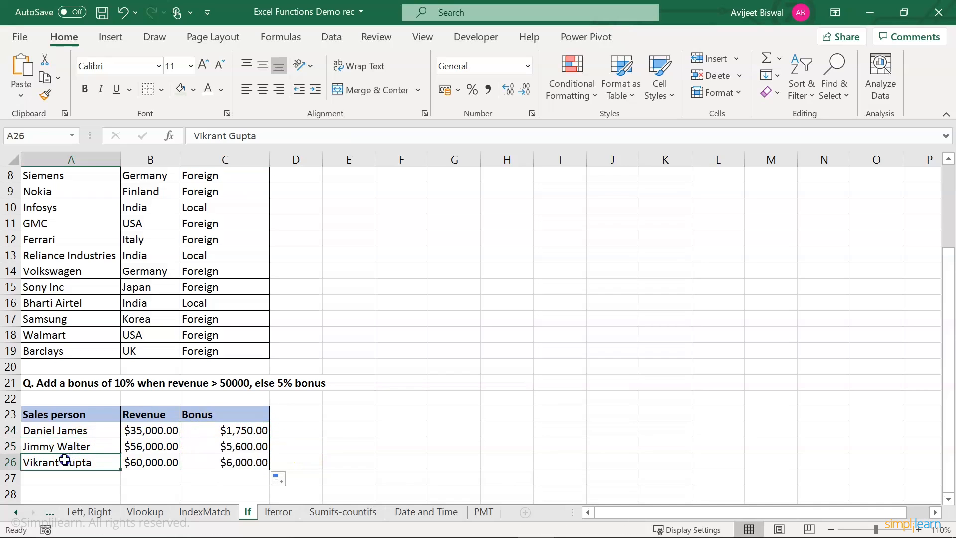
{"action": "left_click", "coordinate": [148, 446]}
{"action": "left_click", "coordinate": [145, 460]}
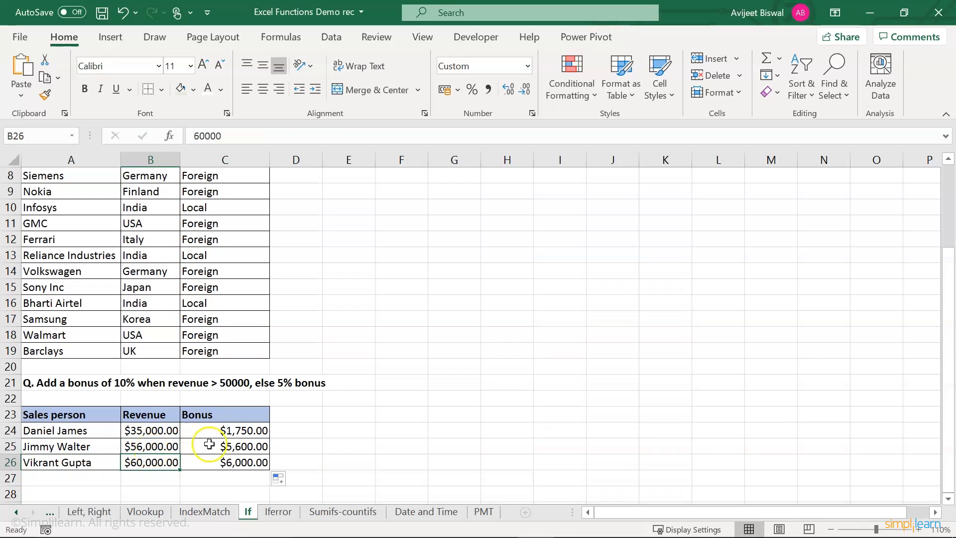
{"action": "left_click", "coordinate": [229, 446]}
{"action": "left_click", "coordinate": [228, 460]}
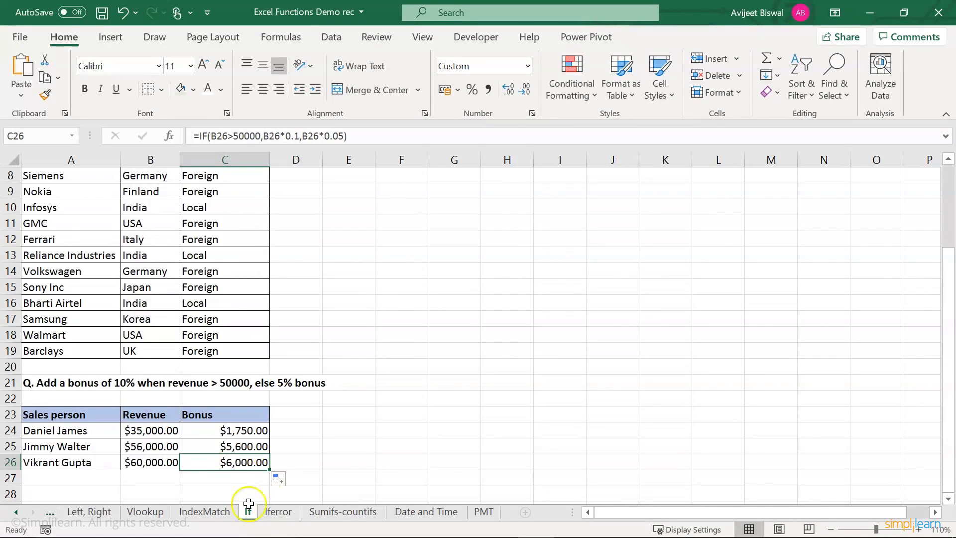
Open the Iferror sheet and examine the average price question in G2 and the Item, Sales and Units Sold columns.
{"action": "left_click", "coordinate": [278, 512]}
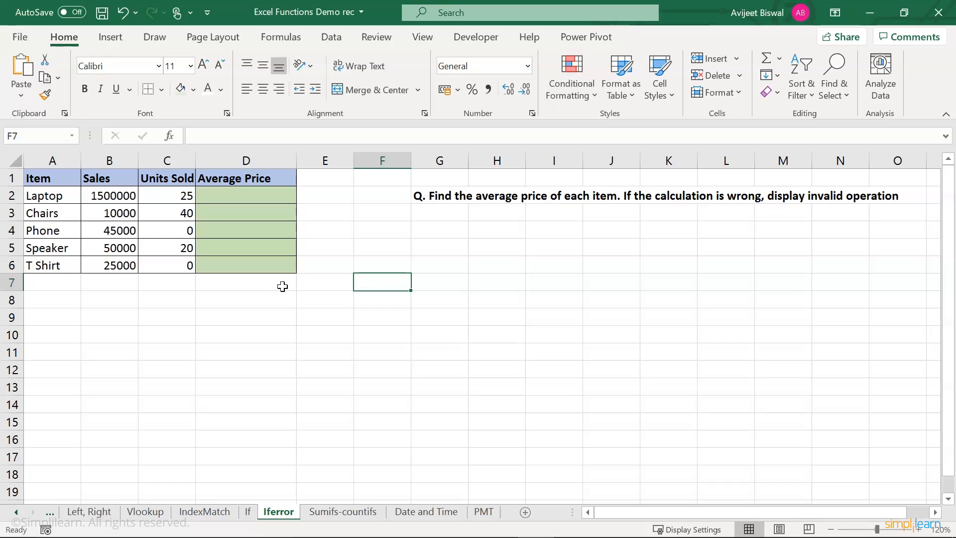
{"action": "left_click", "coordinate": [427, 193]}
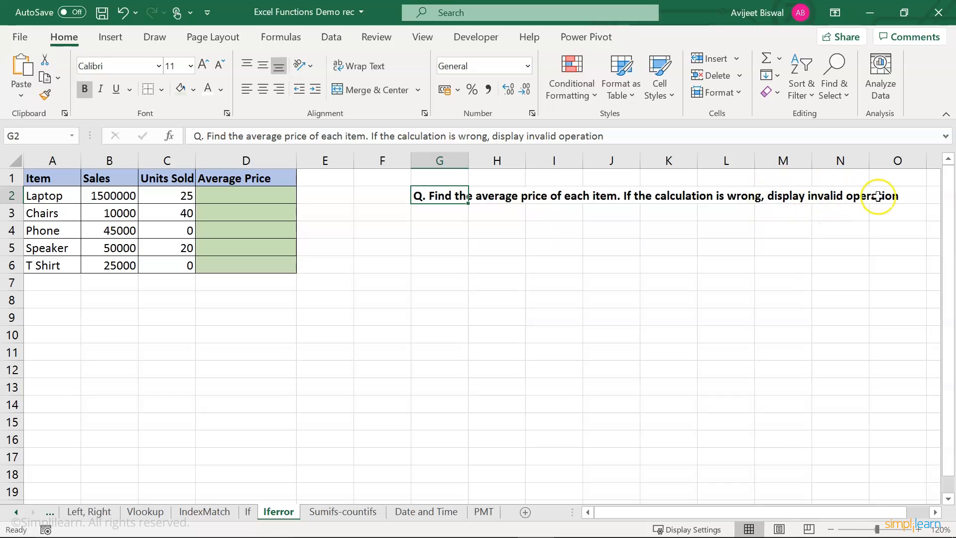
{"action": "left_click_drag", "start_coordinate": [39, 175], "coordinate": [141, 249]}
{"action": "left_click", "coordinate": [46, 174]}
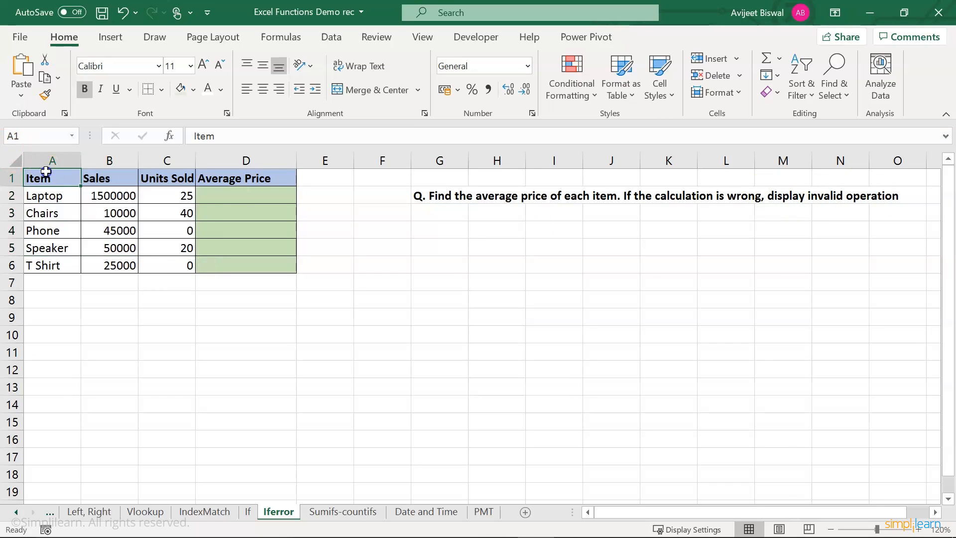
{"action": "left_click", "coordinate": [47, 196]}
{"action": "left_click", "coordinate": [46, 213]}
{"action": "left_click", "coordinate": [46, 231]}
{"action": "left_click", "coordinate": [46, 247]}
{"action": "left_click", "coordinate": [45, 282]}
{"action": "left_click_drag", "start_coordinate": [107, 192], "coordinate": [110, 262]}
{"action": "left_click_drag", "start_coordinate": [57, 195], "coordinate": [55, 260]}
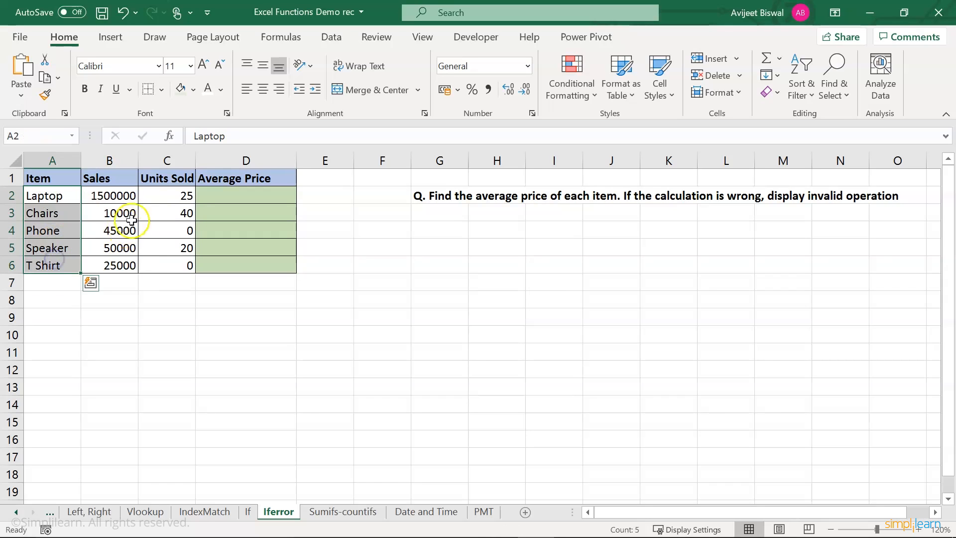
{"action": "left_click_drag", "start_coordinate": [163, 194], "coordinate": [159, 257]}
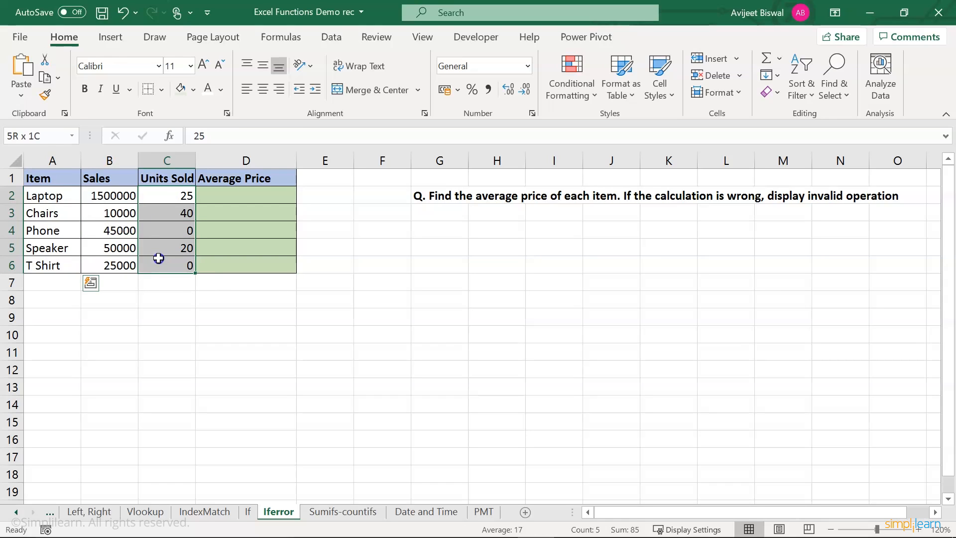
Compare the Units Sold values of the Phone and T Shirt rows with the Laptop row as divisors for the average price.
{"action": "left_click", "coordinate": [174, 194]}
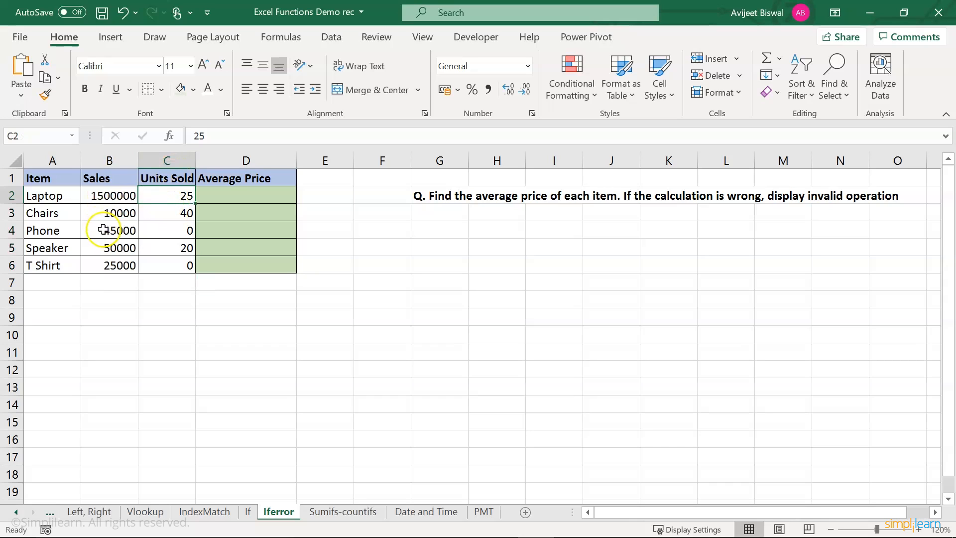
{"action": "left_click", "coordinate": [55, 230]}
{"action": "left_click", "coordinate": [59, 264]}
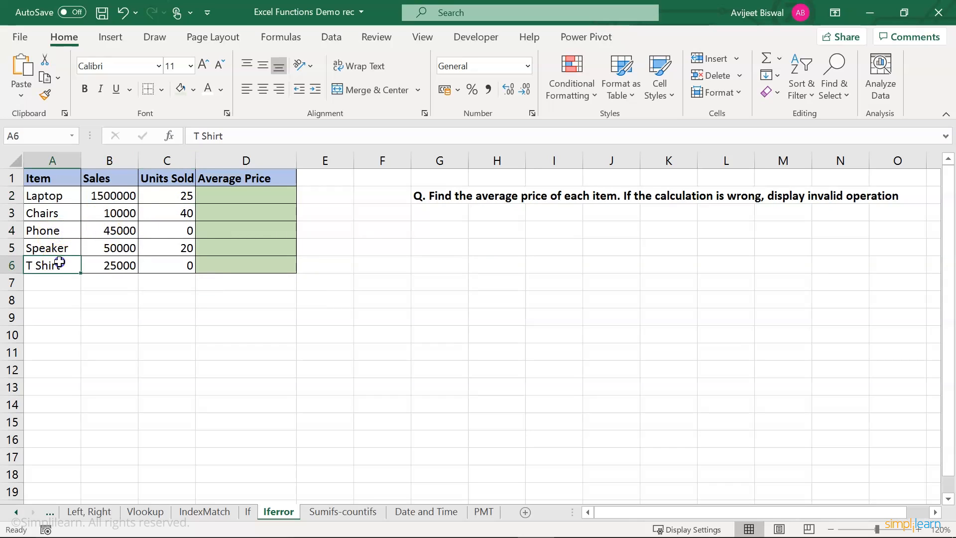
{"action": "left_click", "coordinate": [170, 230]}
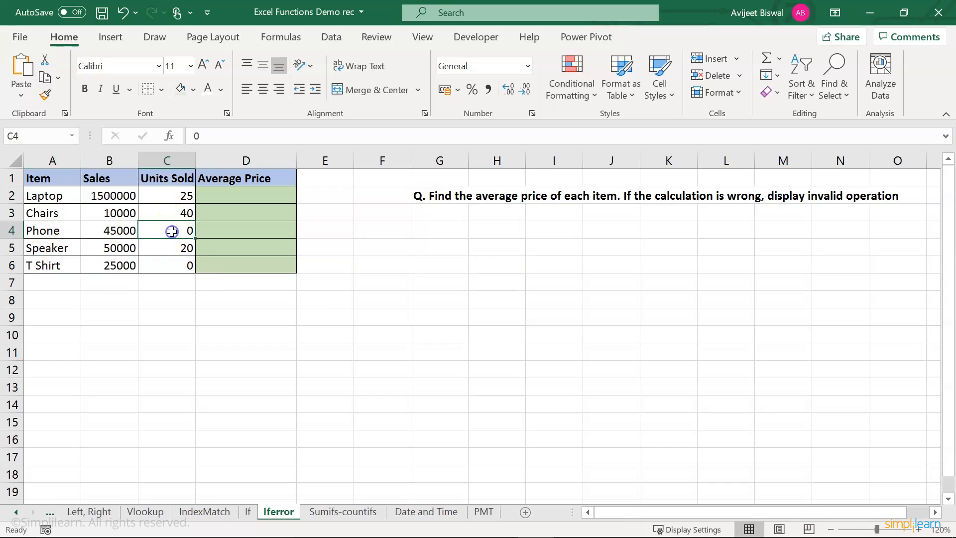
{"action": "left_click", "coordinate": [170, 268]}
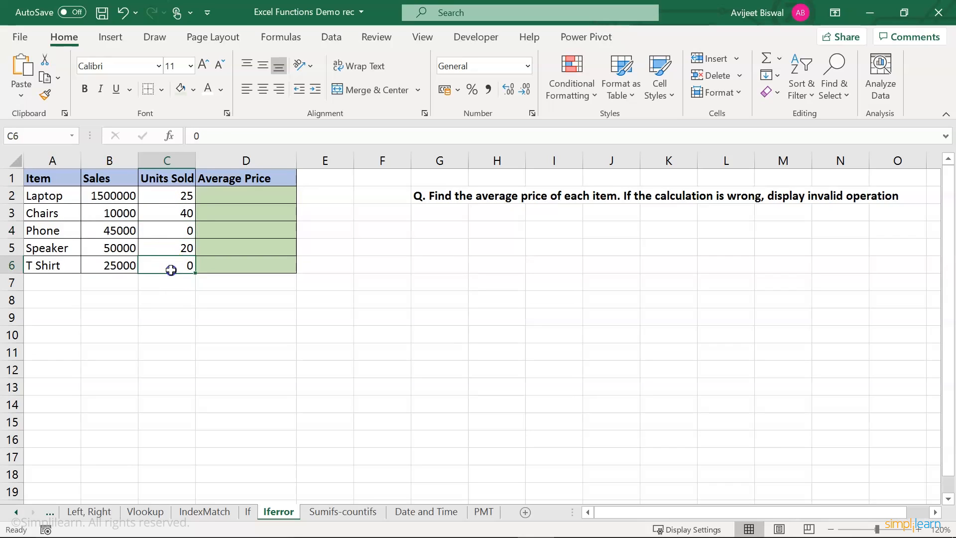
{"action": "left_click", "coordinate": [178, 232]}
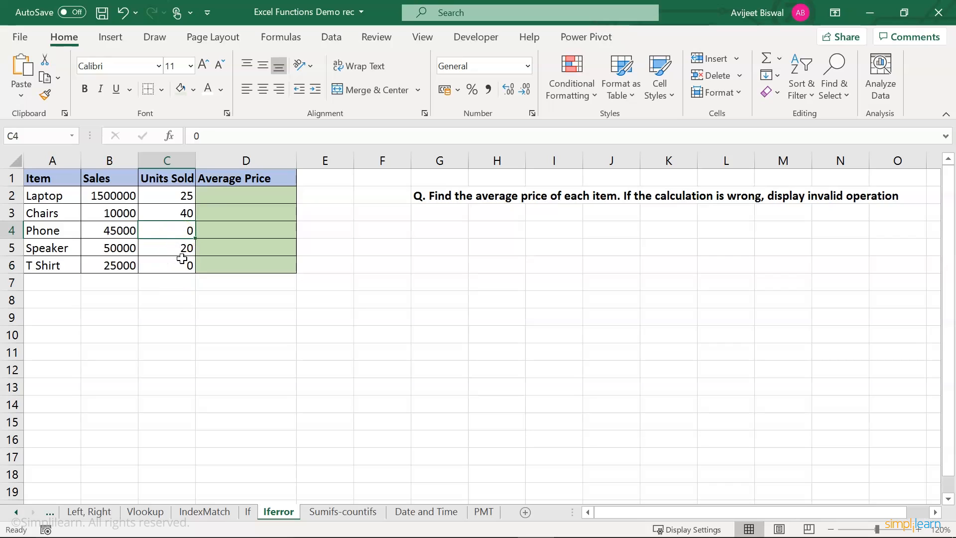
{"action": "left_click", "coordinate": [181, 259]}
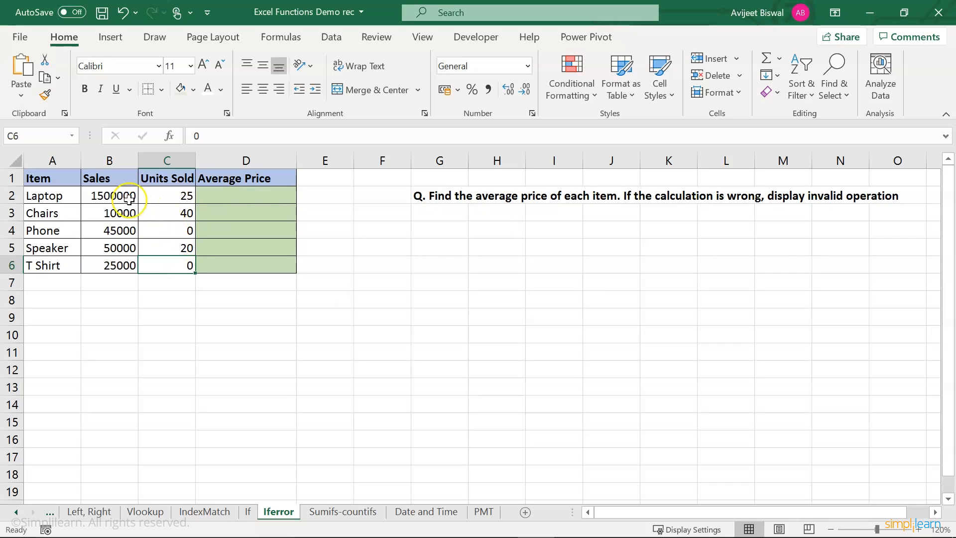
{"action": "left_click", "coordinate": [172, 197]}
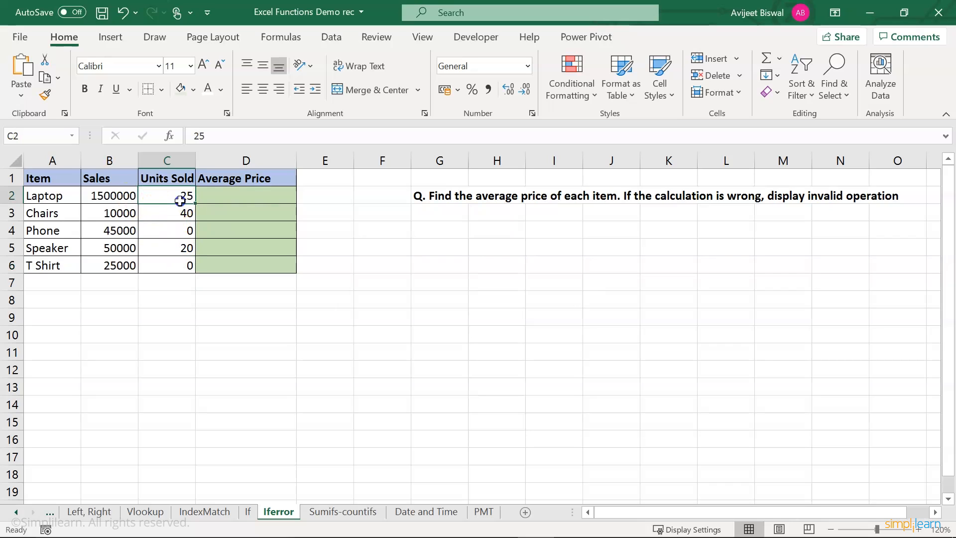
{"action": "left_click", "coordinate": [231, 192]}
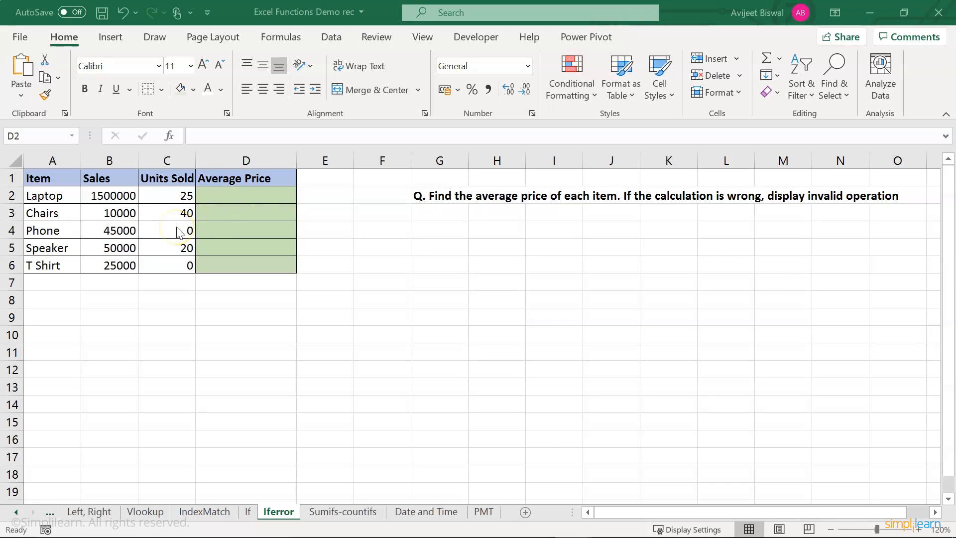
{"action": "left_click", "coordinate": [111, 268]}
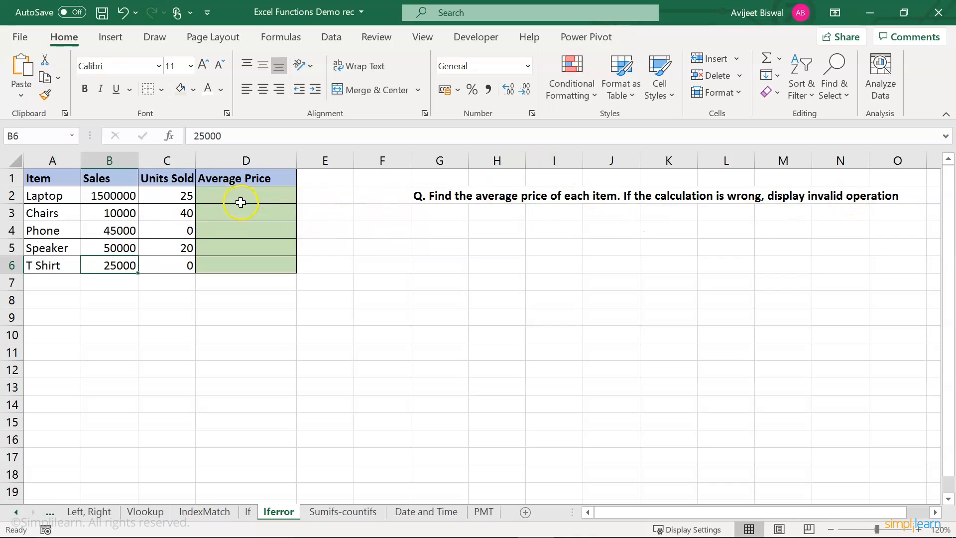
Enter =IFERROR(B2/C2,"Invalid Operation") in D2 to calculate the Laptop's average price with an error fallback.
{"action": "left_click", "coordinate": [240, 199]}
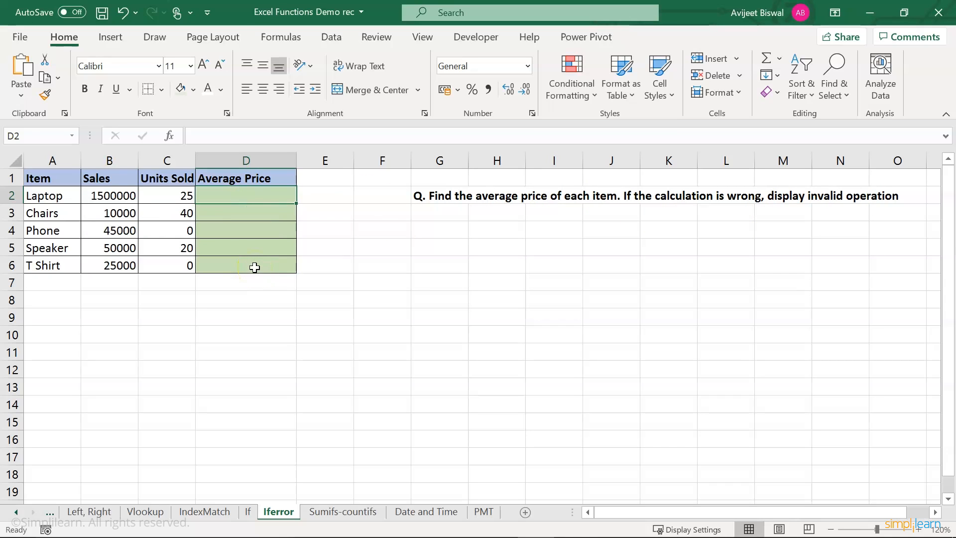
{"action": "type", "text": "=if"}
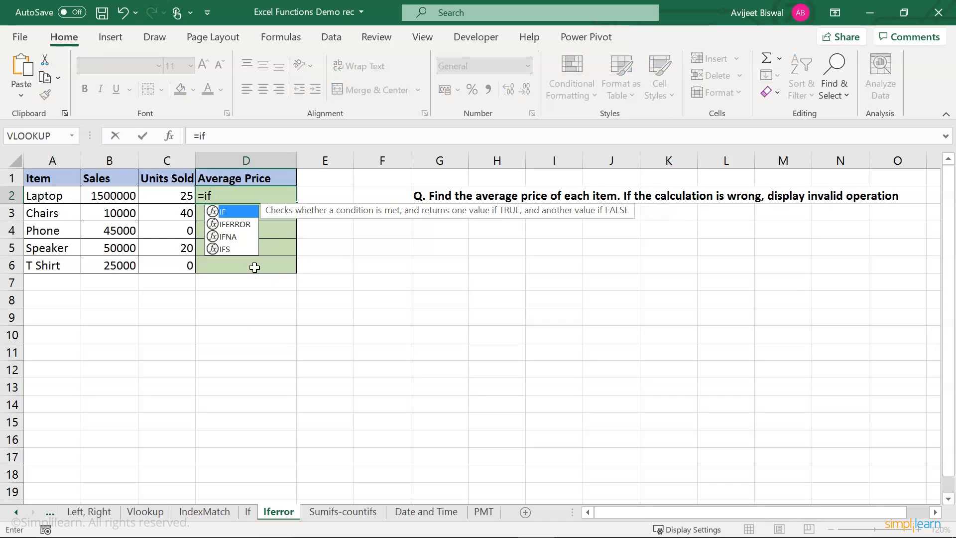
{"action": "type", "text": "e"}
{"action": "key", "text": "Tab"}
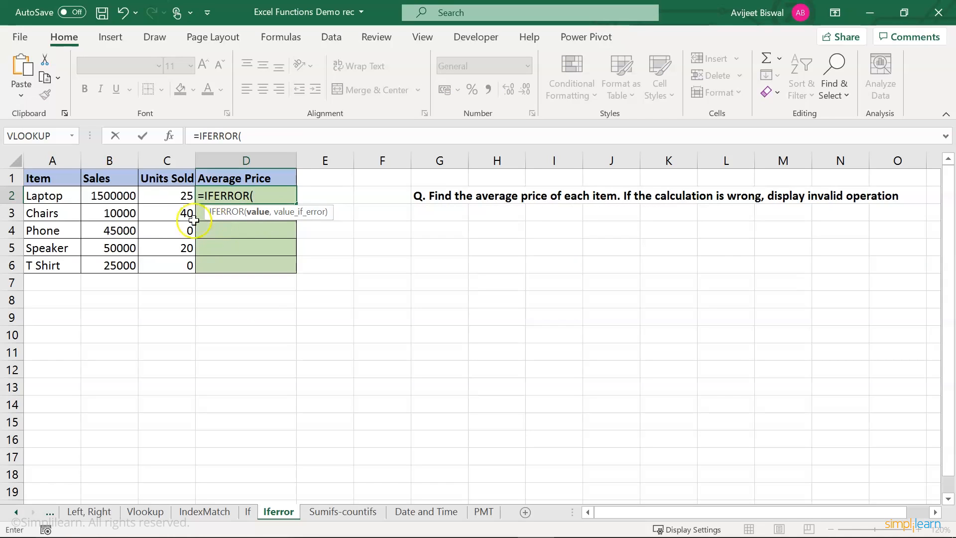
{"action": "left_click", "coordinate": [113, 197]}
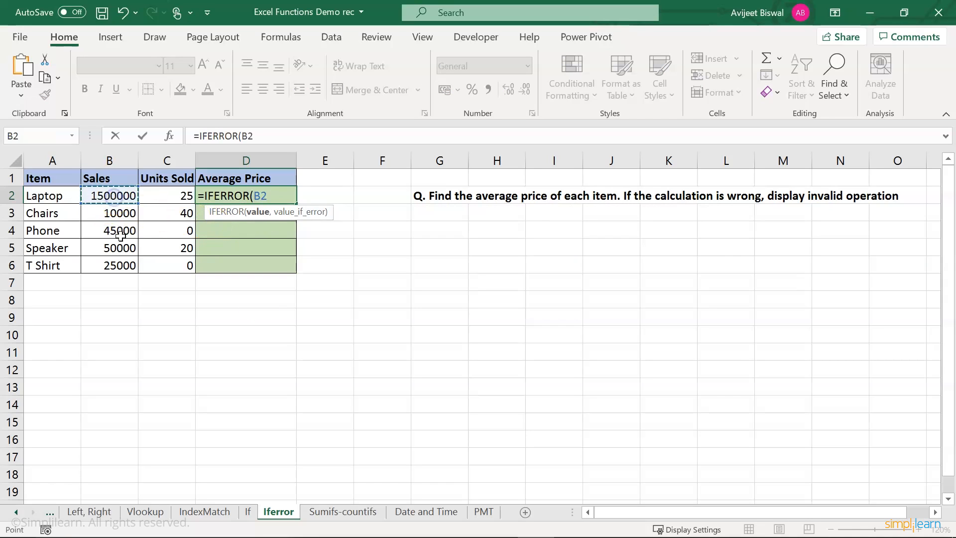
{"action": "type", "text": "/"}
{"action": "left_click", "coordinate": [184, 194]}
{"action": "type", "text": ","}
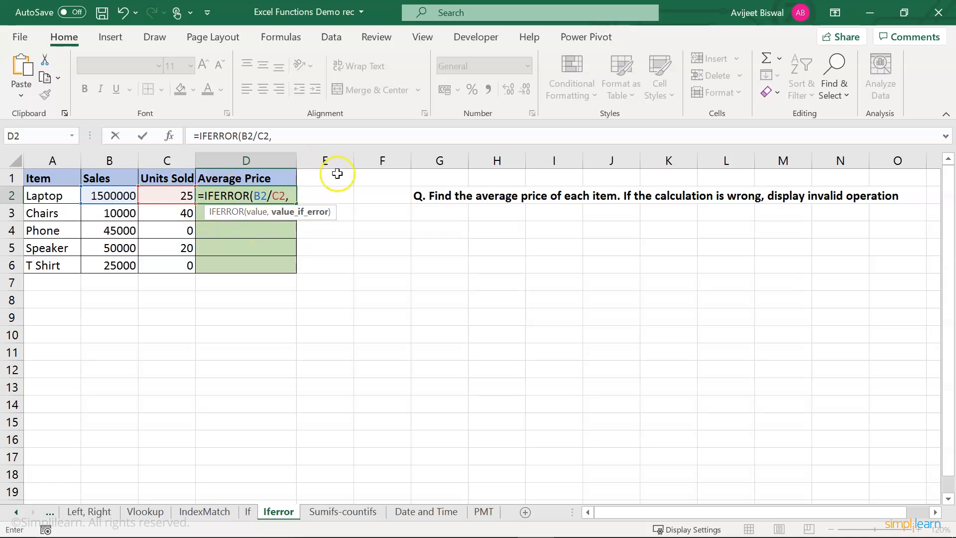
{"action": "type", "text": "\"Invlai"}
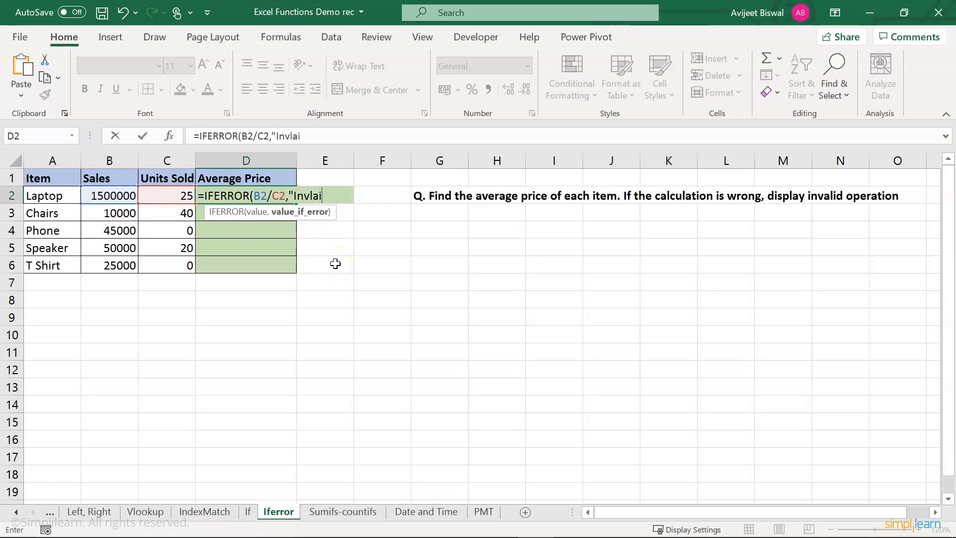
{"action": "key", "text": "BackSpace"}
{"action": "key", "text": "BackSpace"}
{"action": "key", "text": "BackSpace"}
{"action": "type", "text": "alid Operatio"}
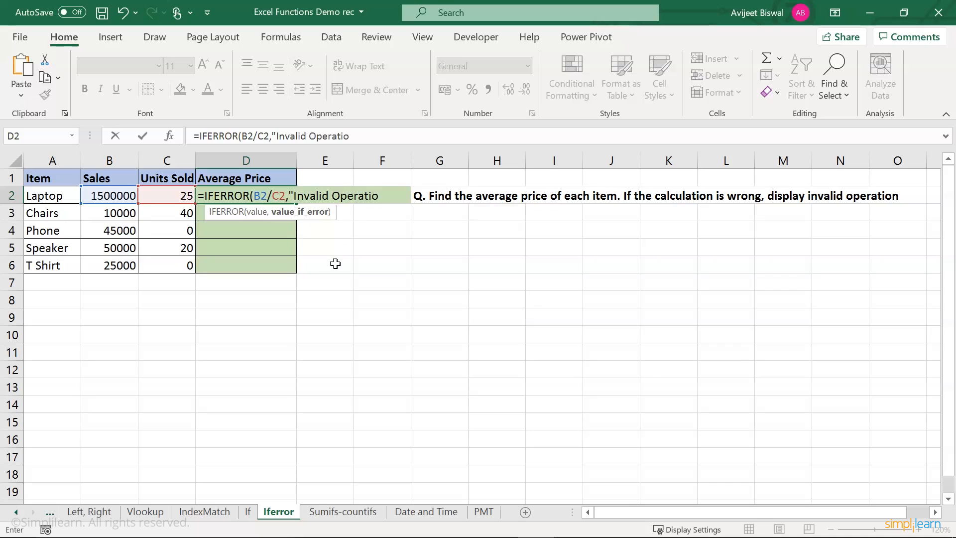
{"action": "type", "text": "n\")"}
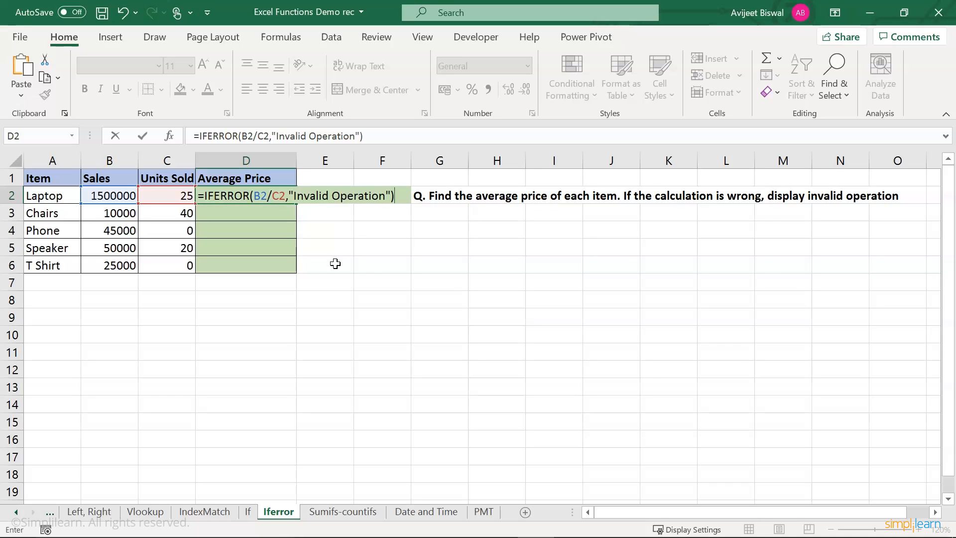
{"action": "key", "text": "Return"}
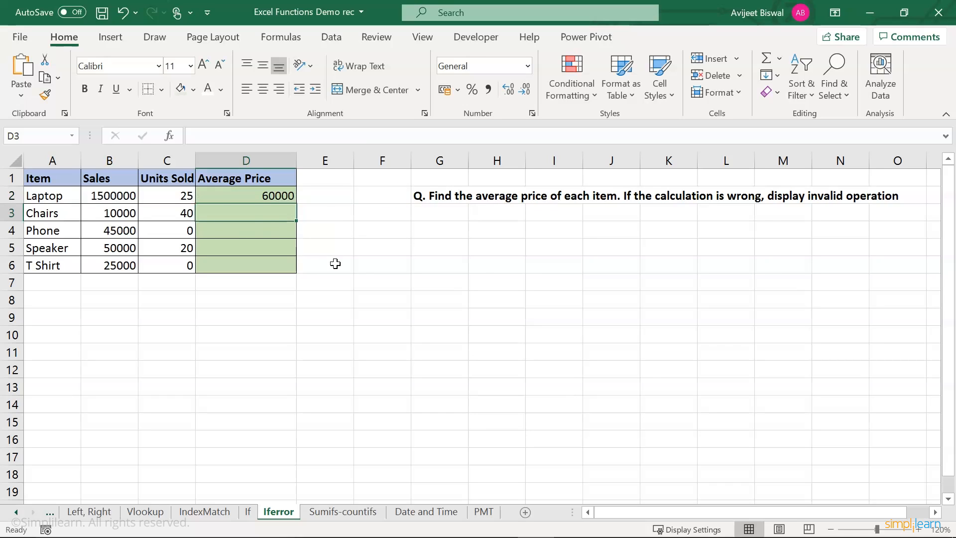
Fill the IFERROR formula from D2 down to D6 for the remaining items.
{"action": "left_click", "coordinate": [248, 197]}
{"action": "left_click", "coordinate": [61, 196]}
{"action": "left_click", "coordinate": [257, 194]}
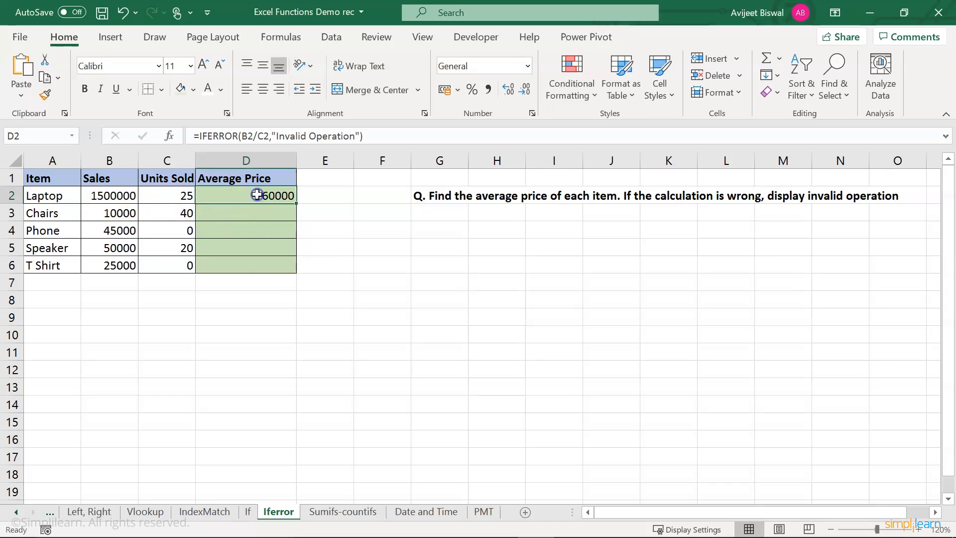
{"action": "left_click_drag", "start_coordinate": [296, 203], "coordinate": [291, 271]}
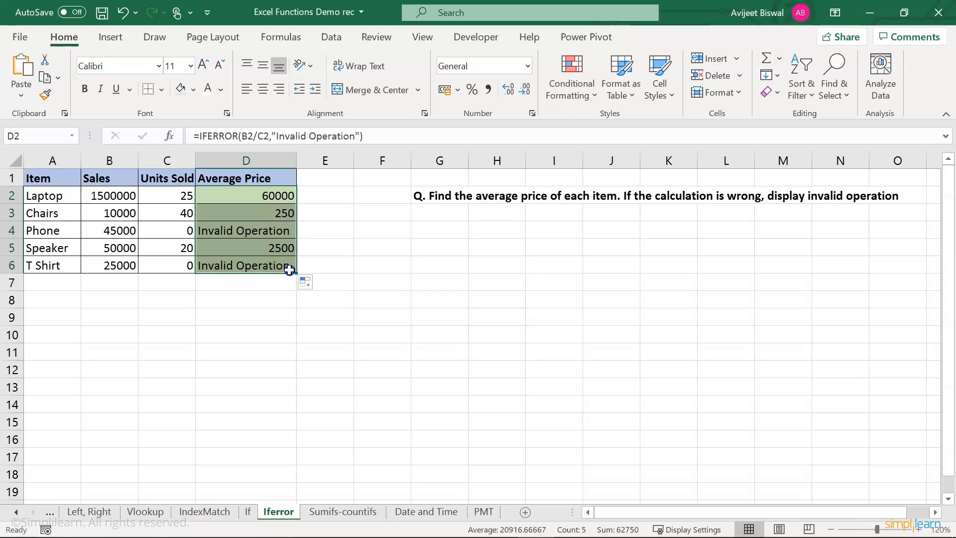
{"action": "left_click", "coordinate": [269, 287]}
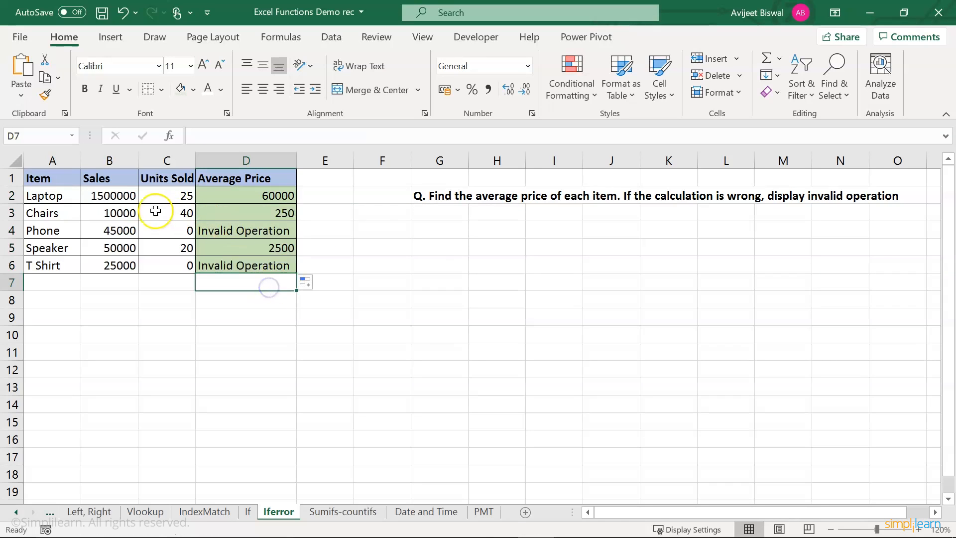
Check the average price results for Chairs, Phone and T Shirt against their Sales and Units Sold values.
{"action": "left_click_drag", "start_coordinate": [122, 211], "coordinate": [250, 209]}
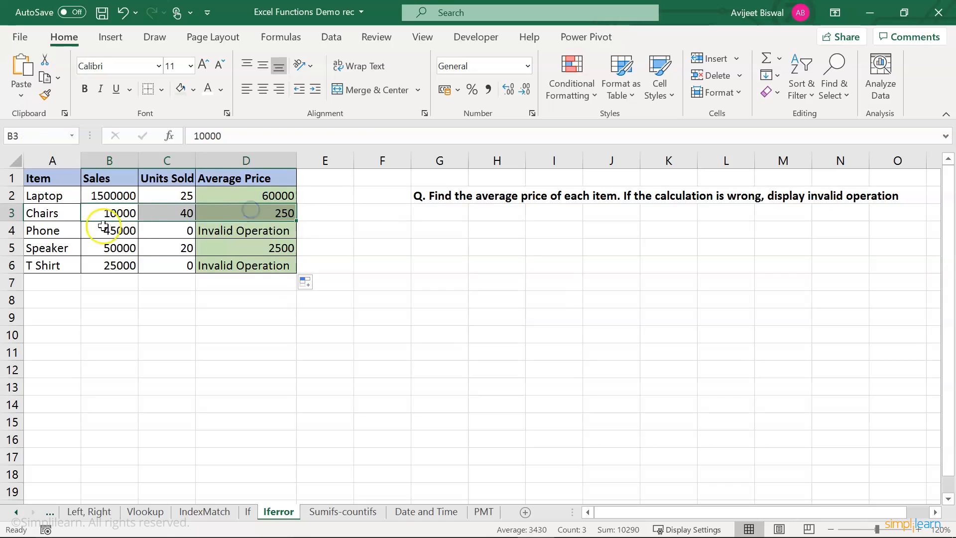
{"action": "left_click", "coordinate": [221, 211]}
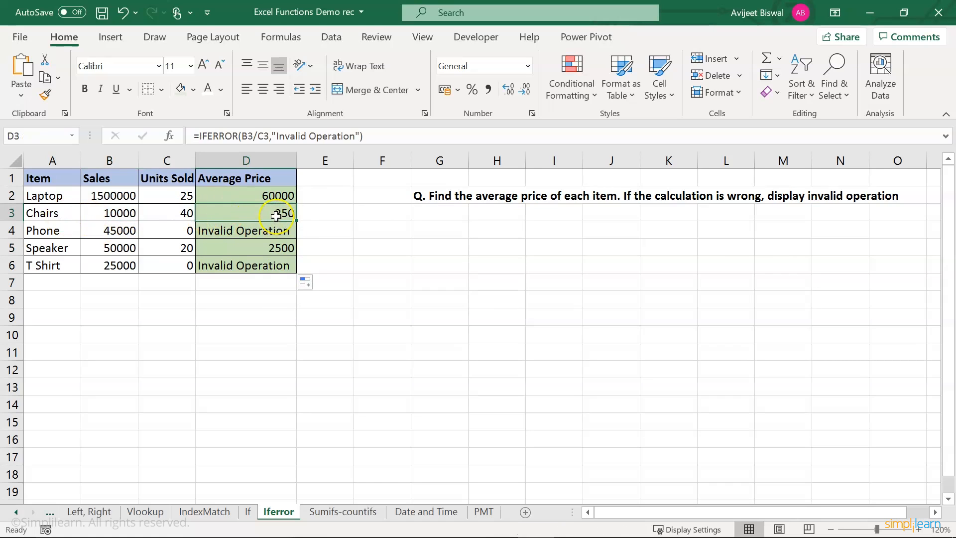
{"action": "left_click", "coordinate": [233, 233]}
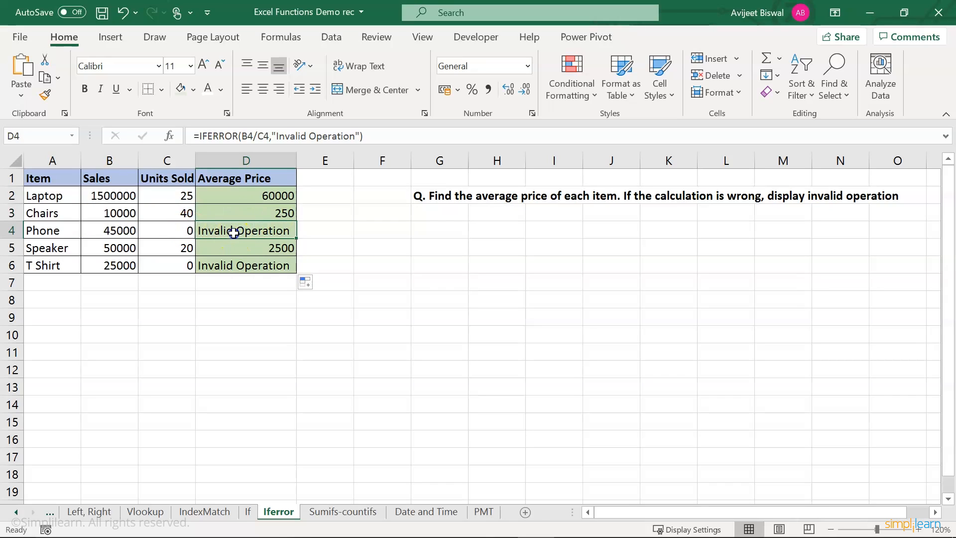
{"action": "left_click", "coordinate": [175, 231]}
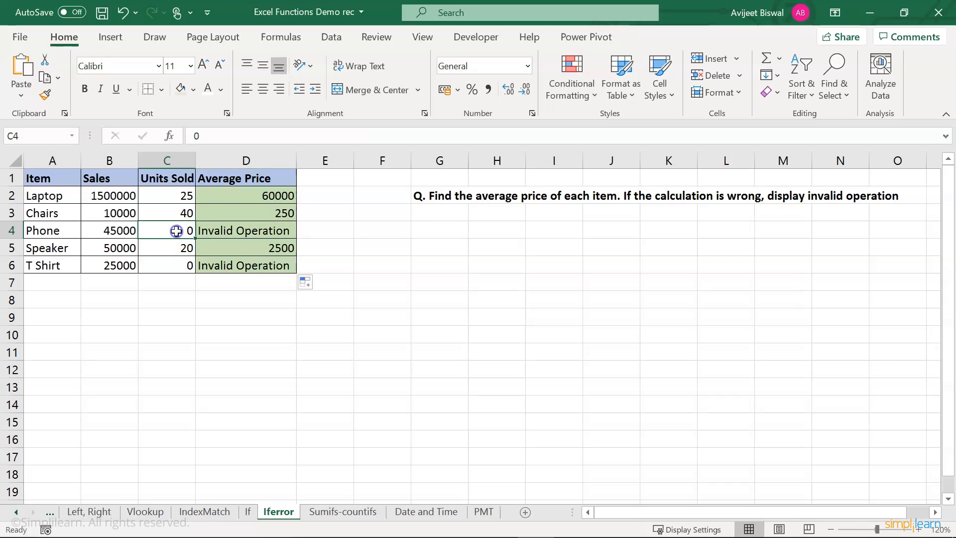
{"action": "left_click", "coordinate": [114, 270]}
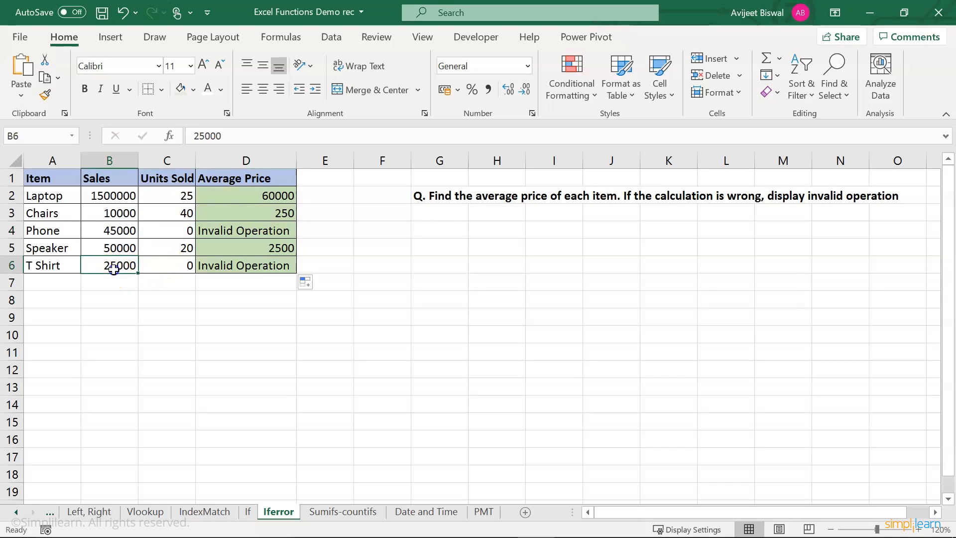
{"action": "left_click", "coordinate": [170, 267]}
{"action": "left_click", "coordinate": [213, 264]}
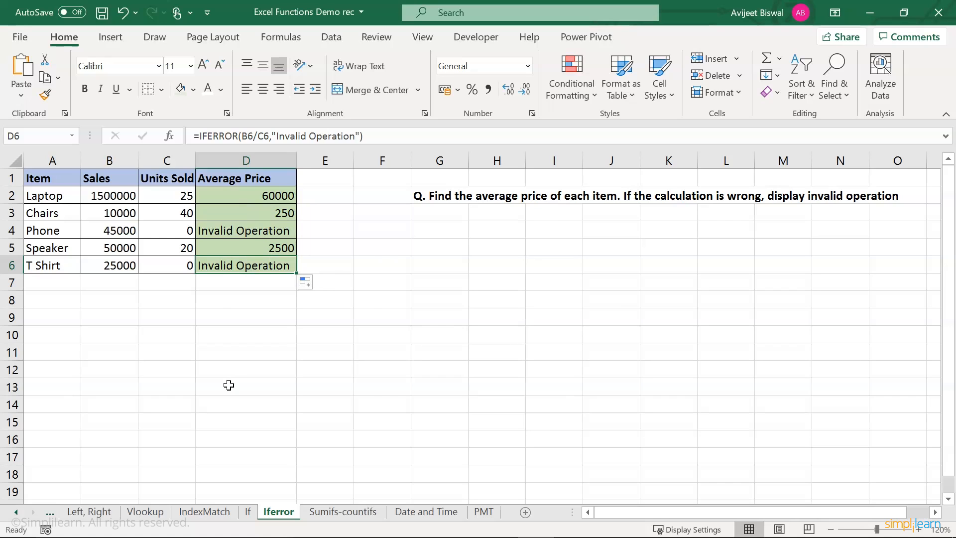
Open the Sumifs-countifs sheet and review its Order Date, Brand, Model, Quantity, Country and Price columns and the Fossil watch question.
{"action": "left_click", "coordinate": [329, 513]}
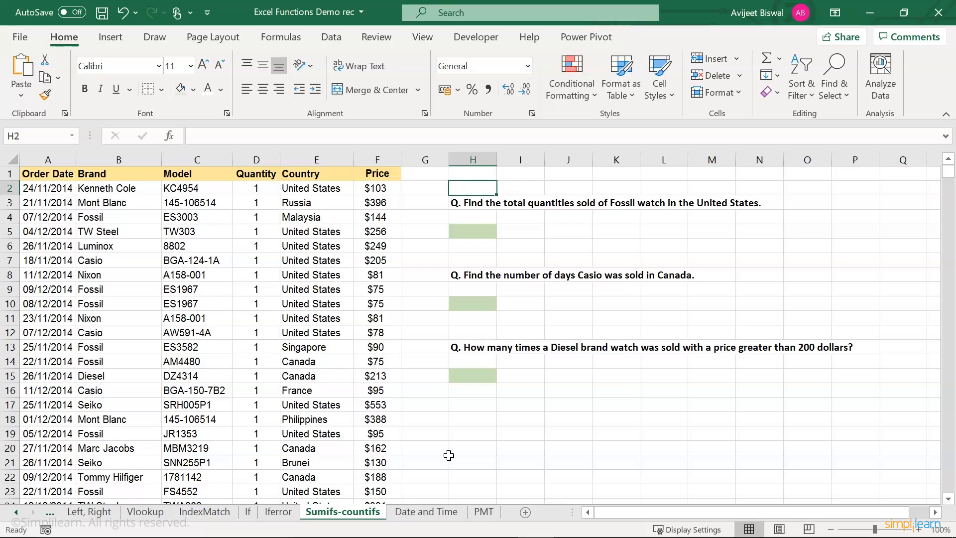
{"action": "left_click", "coordinate": [65, 174]}
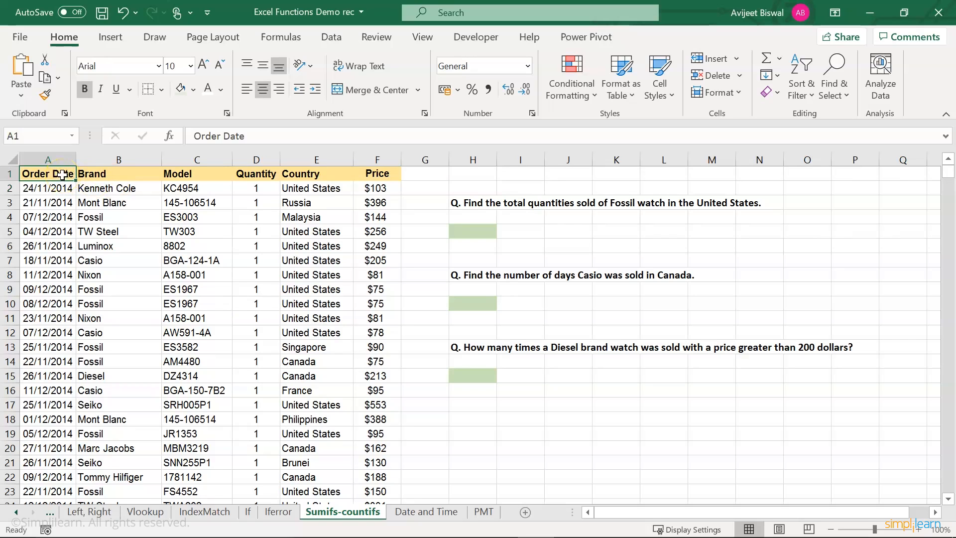
{"action": "left_click", "coordinate": [91, 175]}
{"action": "left_click_drag", "start_coordinate": [106, 188], "coordinate": [106, 436]}
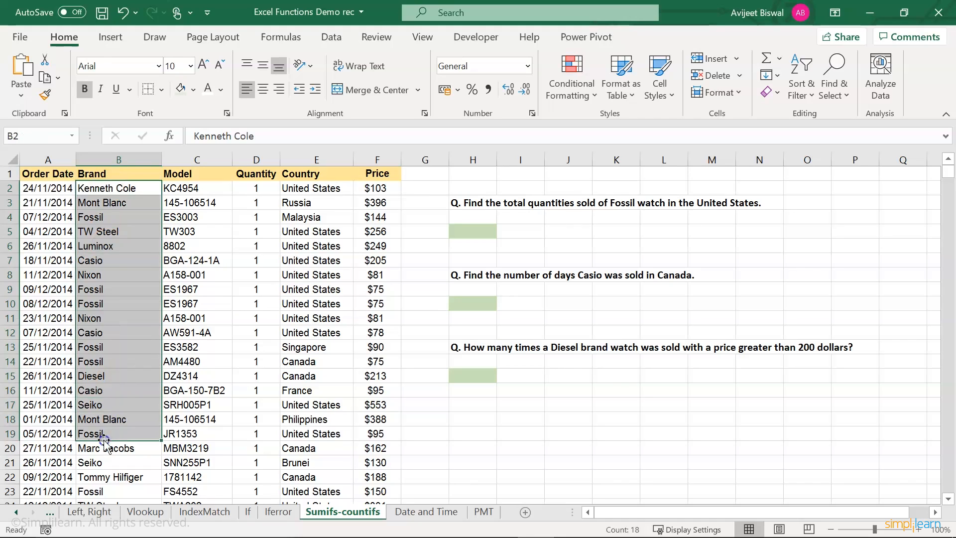
{"action": "left_click", "coordinate": [192, 177]}
{"action": "left_click_drag", "start_coordinate": [192, 188], "coordinate": [192, 419]}
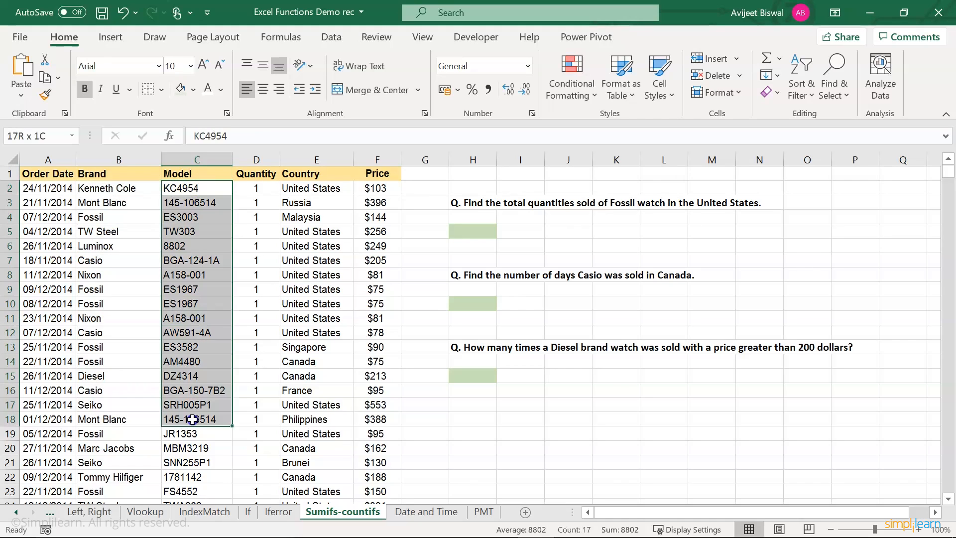
{"action": "left_click_drag", "start_coordinate": [257, 188], "coordinate": [264, 422]}
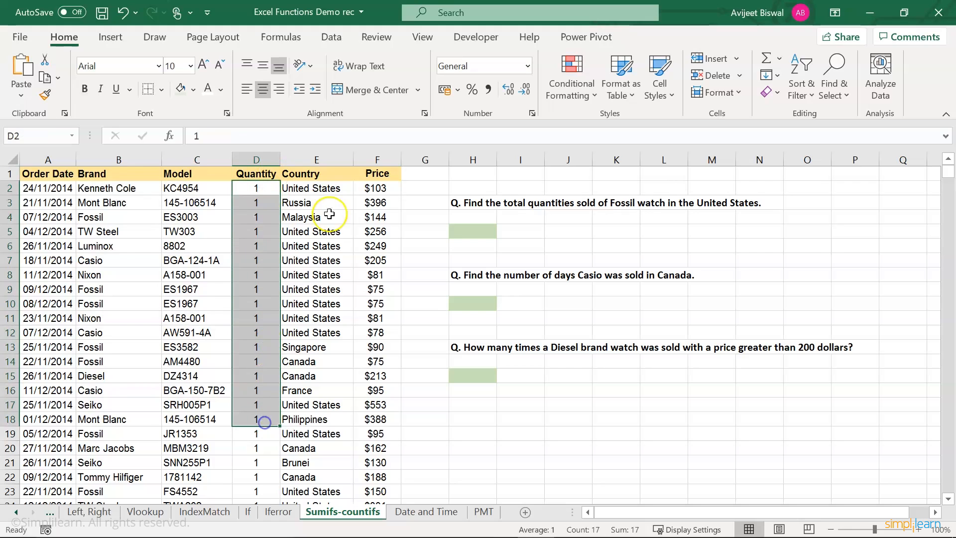
{"action": "left_click_drag", "start_coordinate": [317, 188], "coordinate": [319, 449]}
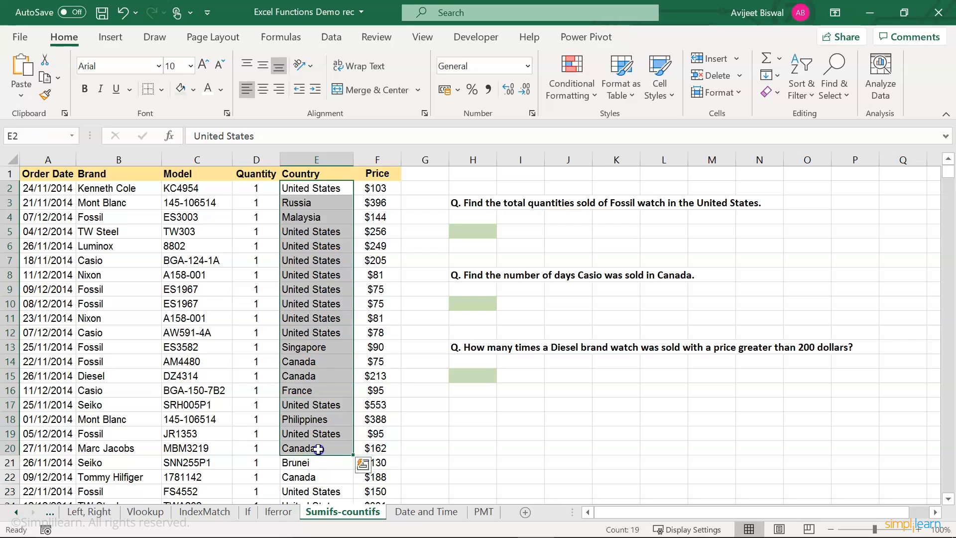
{"action": "left_click_drag", "start_coordinate": [378, 188], "coordinate": [374, 449]}
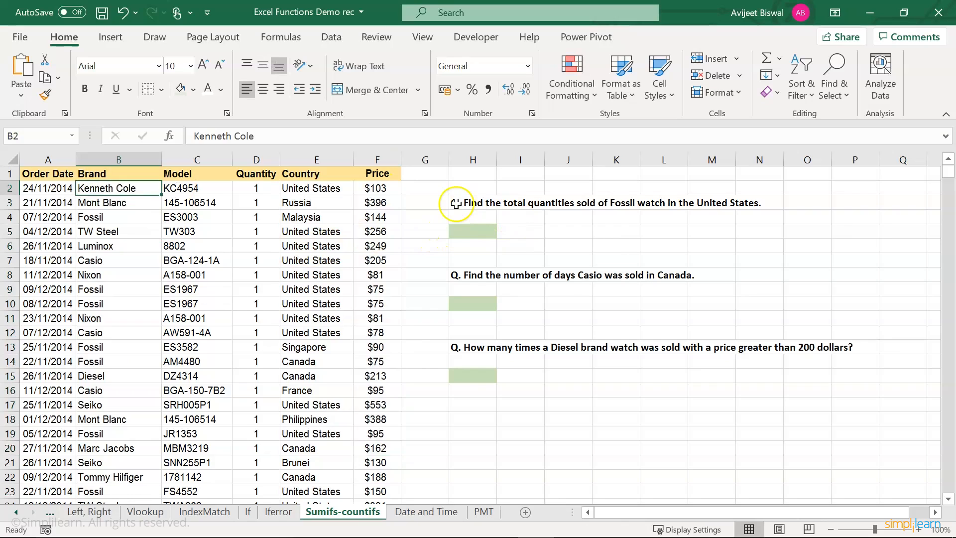
{"action": "left_click", "coordinate": [456, 204]}
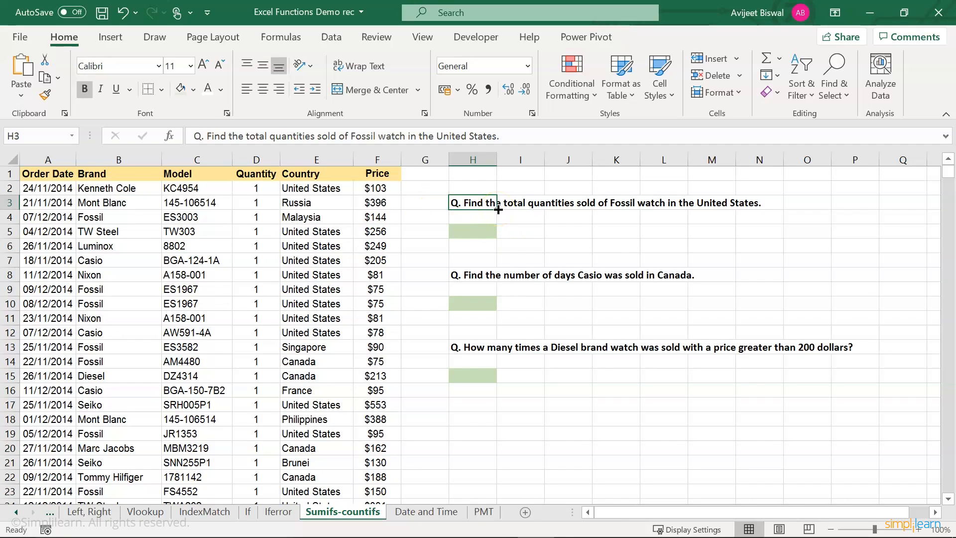
Start a SUMIFS formula in H5 with the Quantity values D2:D3913 as the sum range.
{"action": "left_click", "coordinate": [485, 230]}
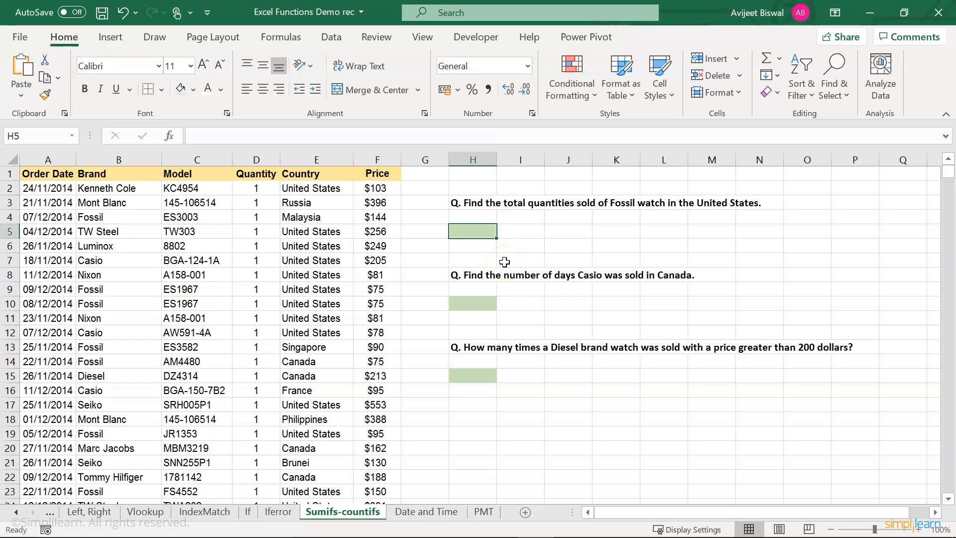
{"action": "type", "text": "=su"}
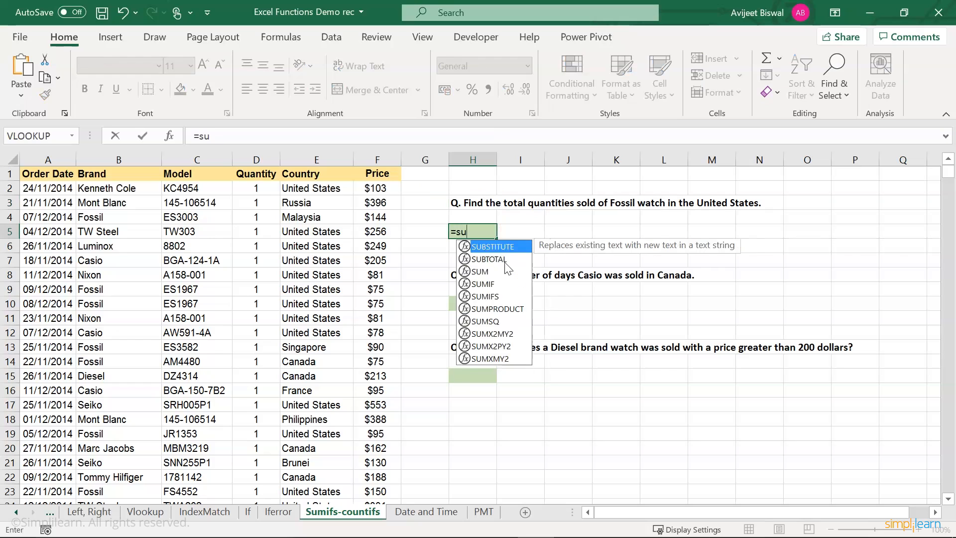
{"action": "type", "text": "mfi"}
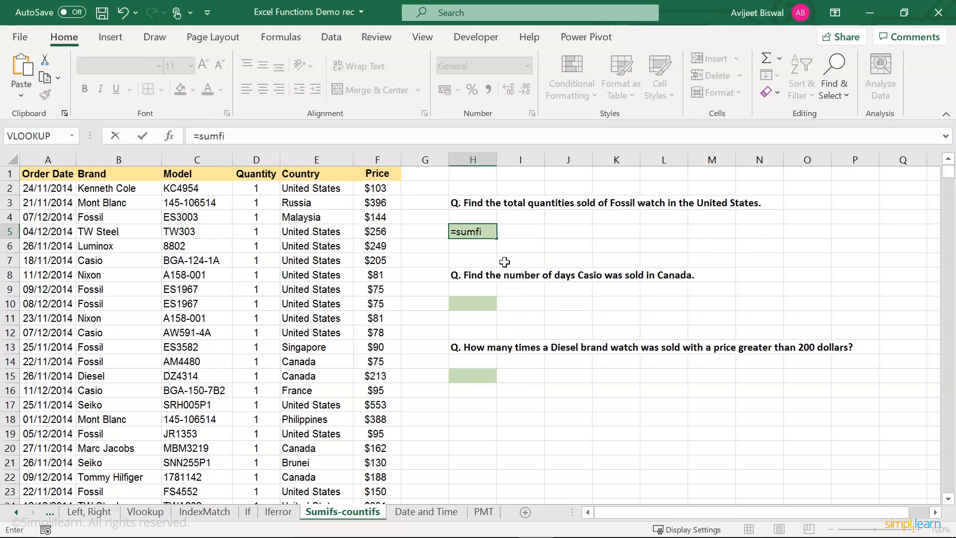
{"action": "key", "text": "BackSpace"}
{"action": "key", "text": "BackSpace"}
{"action": "type", "text": "if"}
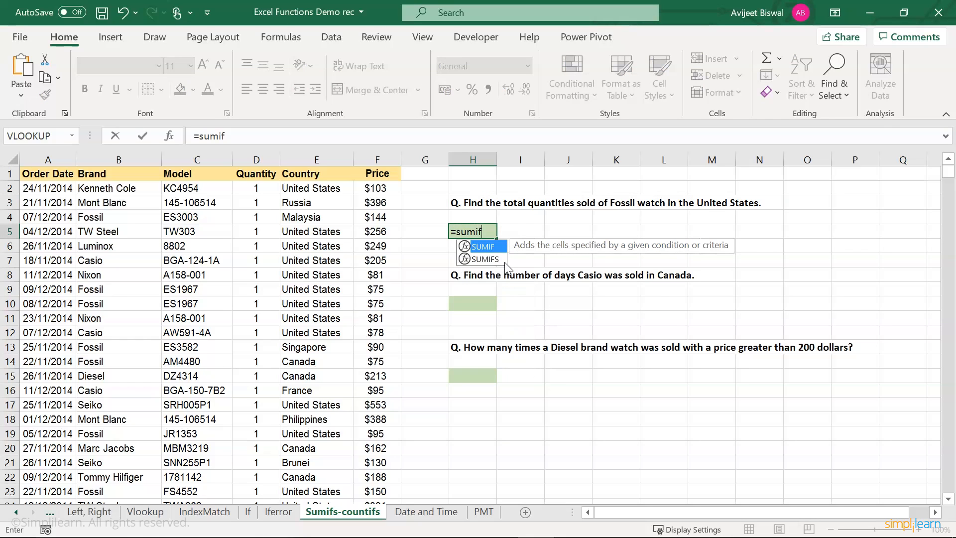
{"action": "double_click", "coordinate": [505, 260]}
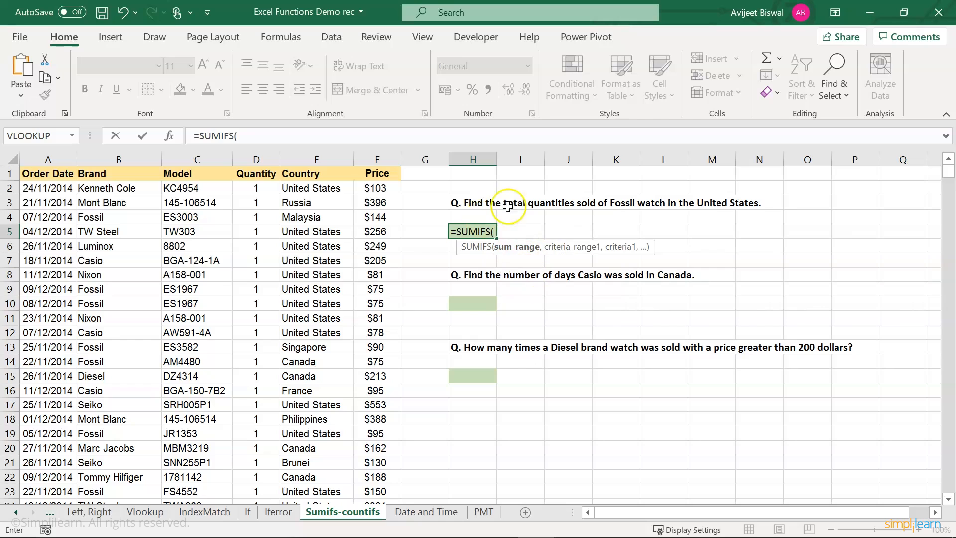
{"action": "left_click", "coordinate": [256, 189]}
{"action": "key", "text": "ctrl+shift+Down"}
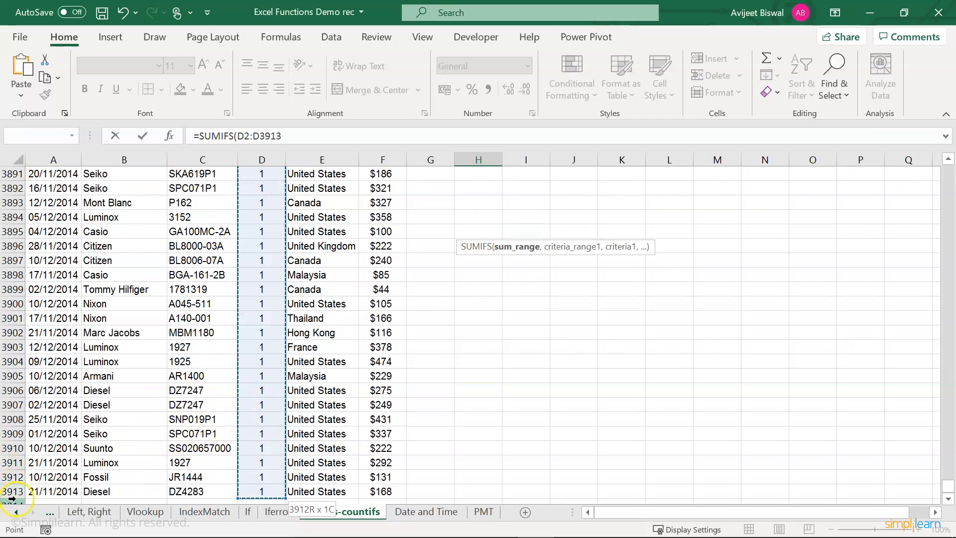
{"action": "left_click_drag", "start_coordinate": [949, 480], "coordinate": [948, 170]}
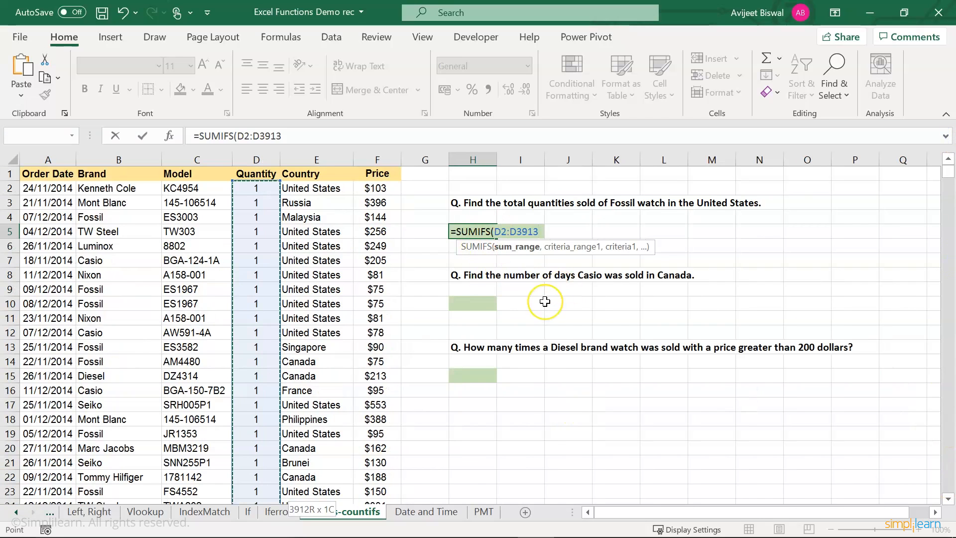
{"action": "type", "text": ","}
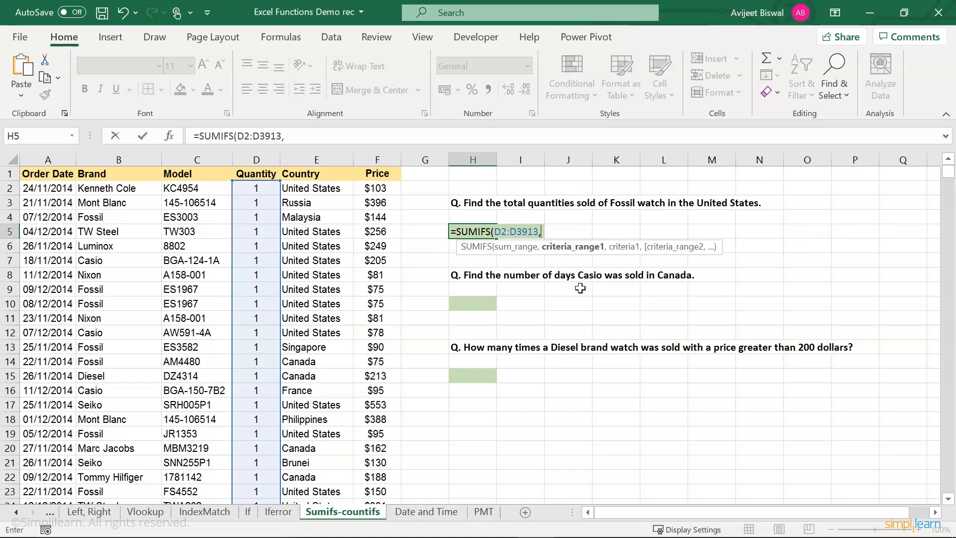
Add the Country range E2:E3913 with the criterion "United States" as the first condition of the SUMIFS formula.
{"action": "left_click", "coordinate": [329, 187]}
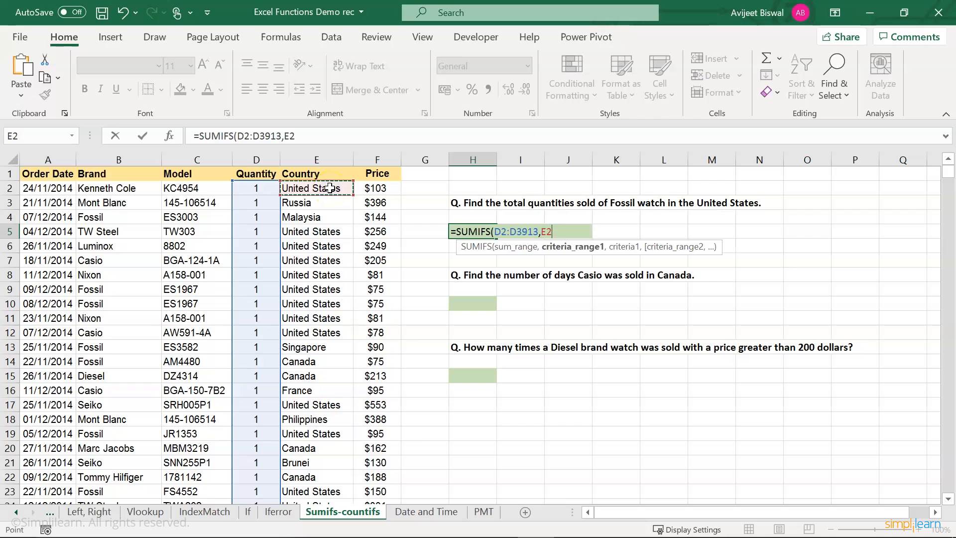
{"action": "key", "text": "F8"}
{"action": "key", "text": "BackSpace"}
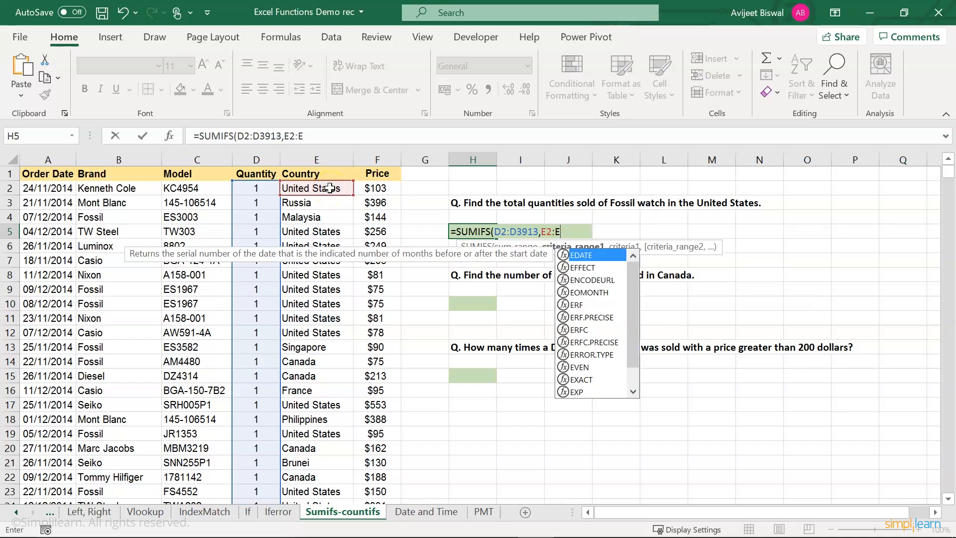
{"action": "type", "text": "3913"}
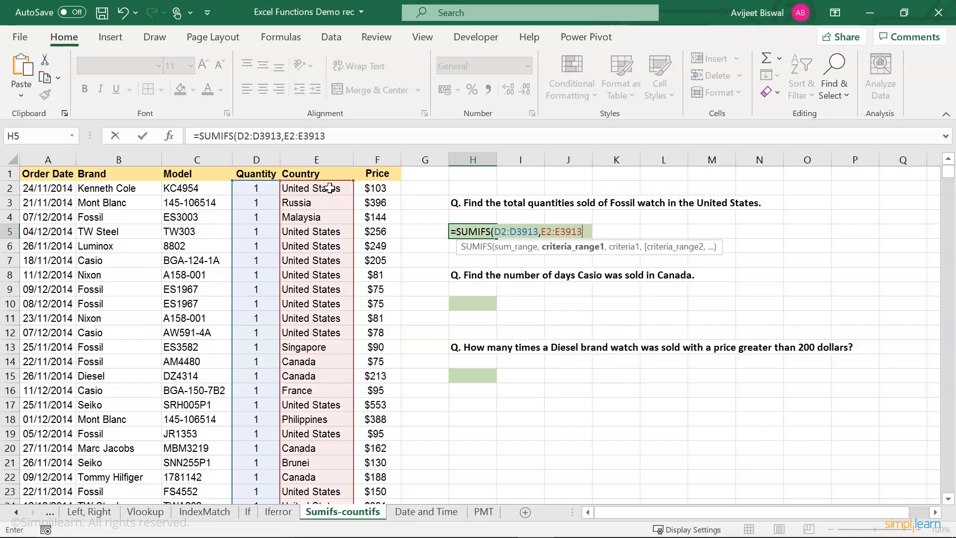
{"action": "type", "text": ","}
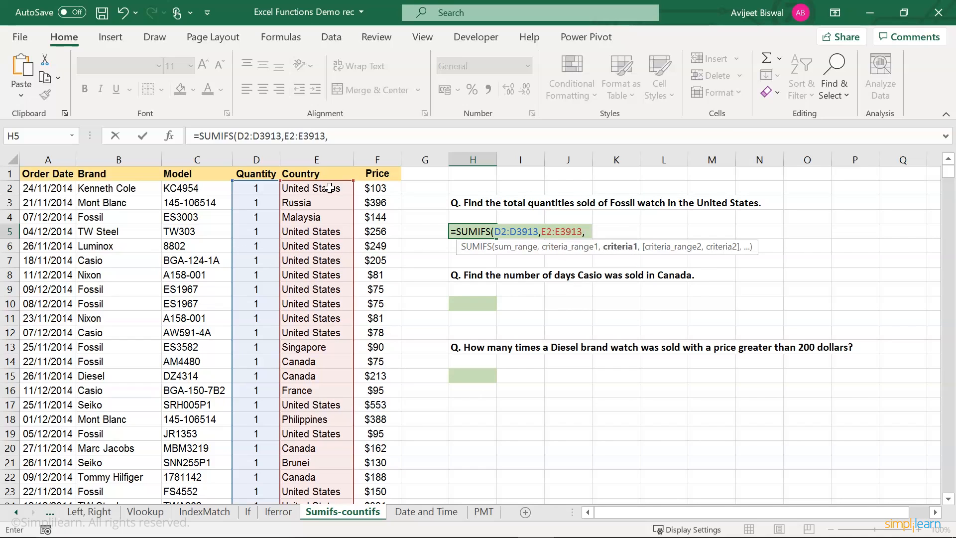
{"action": "type", "text": "\"United Sta"}
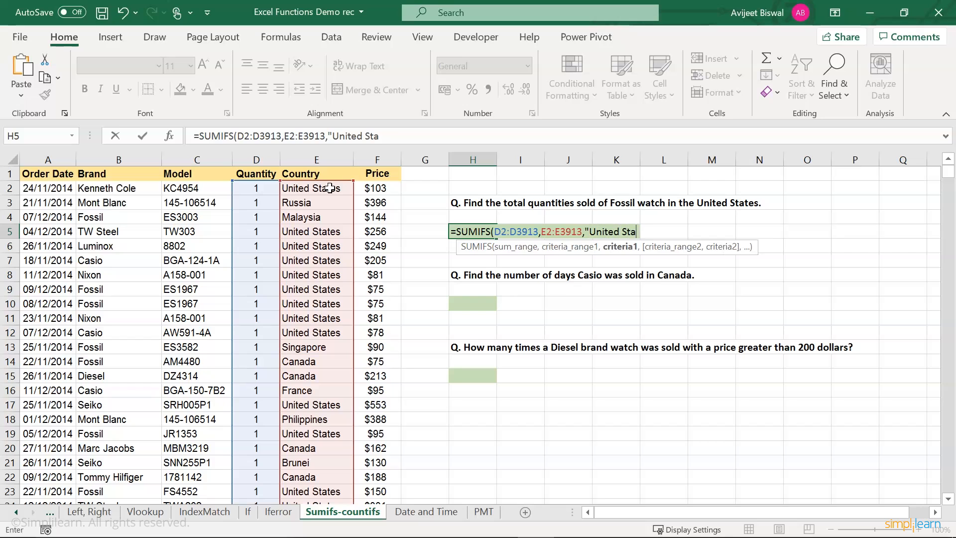
{"action": "type", "text": "tes\","}
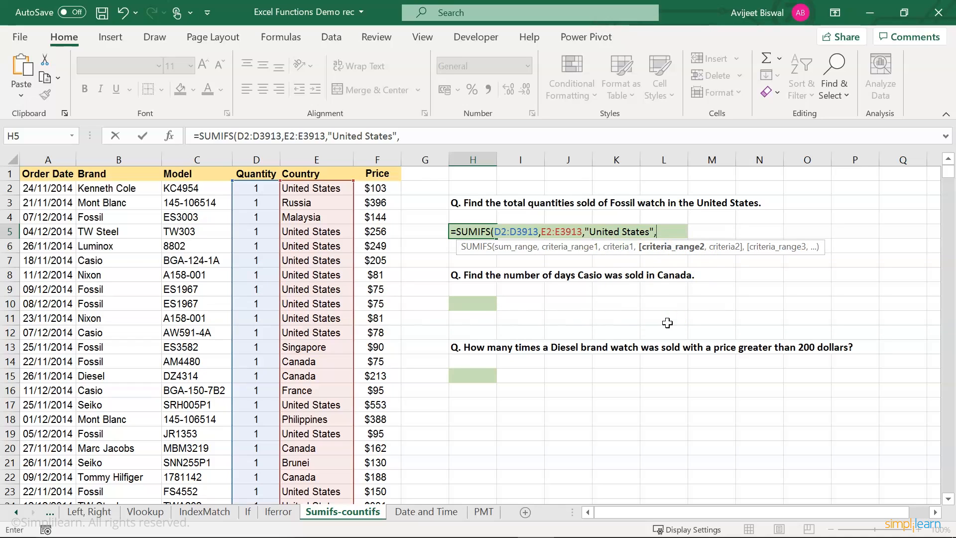
Add the Brand range B2:B3913 with the criterion "Fossil" as the second condition and complete the SUMIFS formula in H5.
{"action": "type", "text": "b2"}
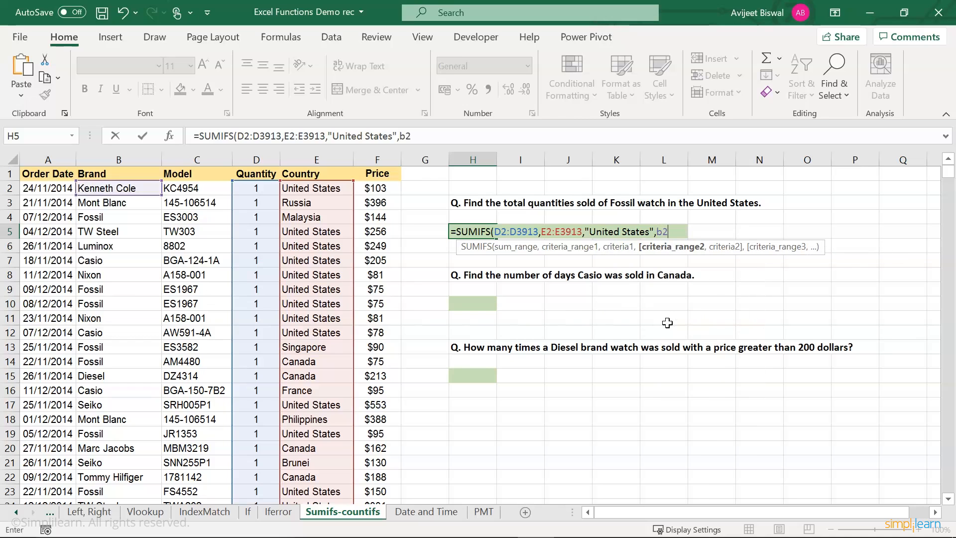
{"action": "type", "text": ":"}
{"action": "type", "text": "b"}
{"action": "type", "text": "391"}
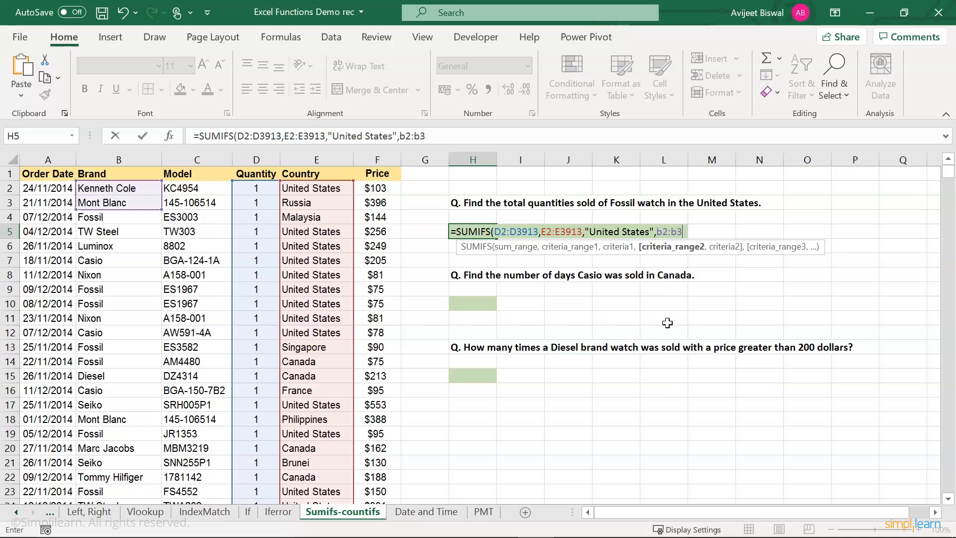
{"action": "type", "text": "3"}
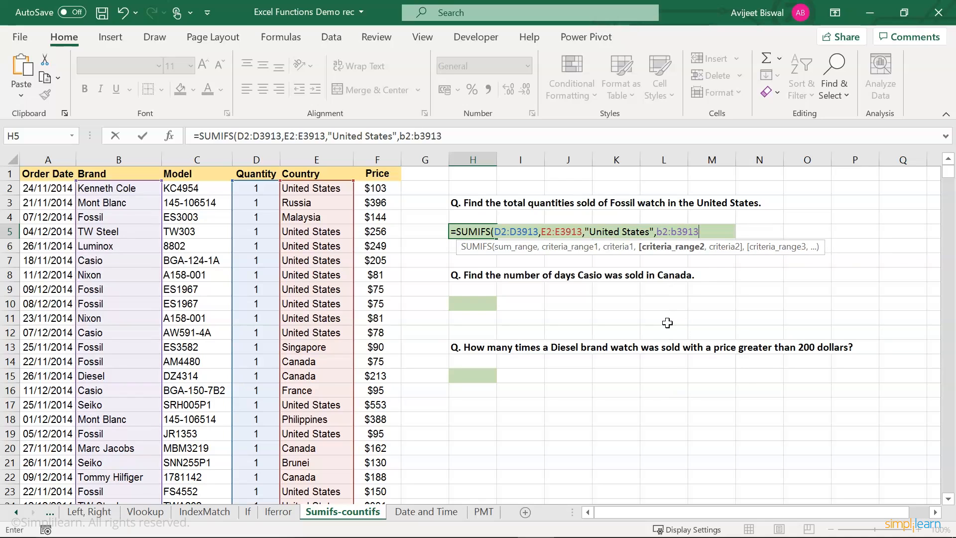
{"action": "type", "text": ","}
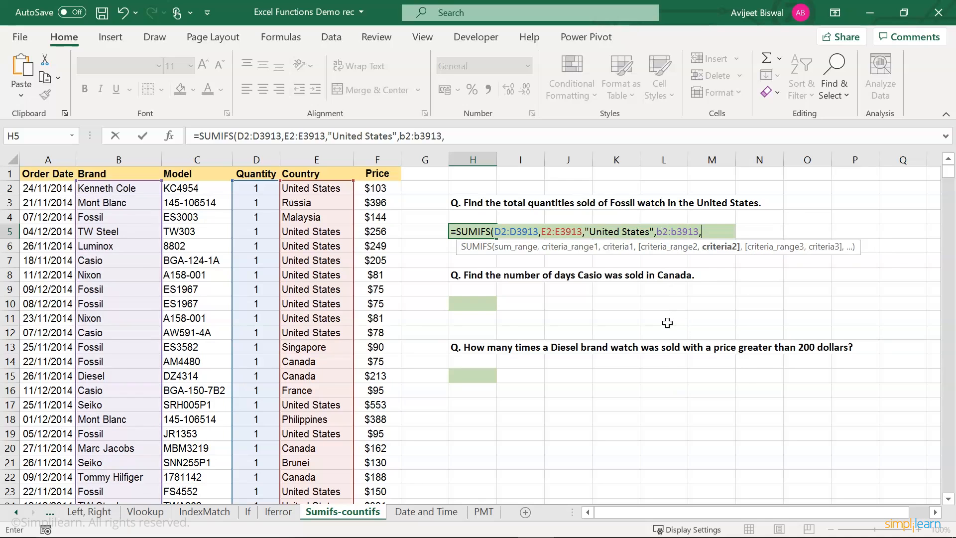
{"action": "type", "text": "\"Fossi;\""}
{"action": "key", "text": "BackSpace"}
{"action": "key", "text": "BackSpace"}
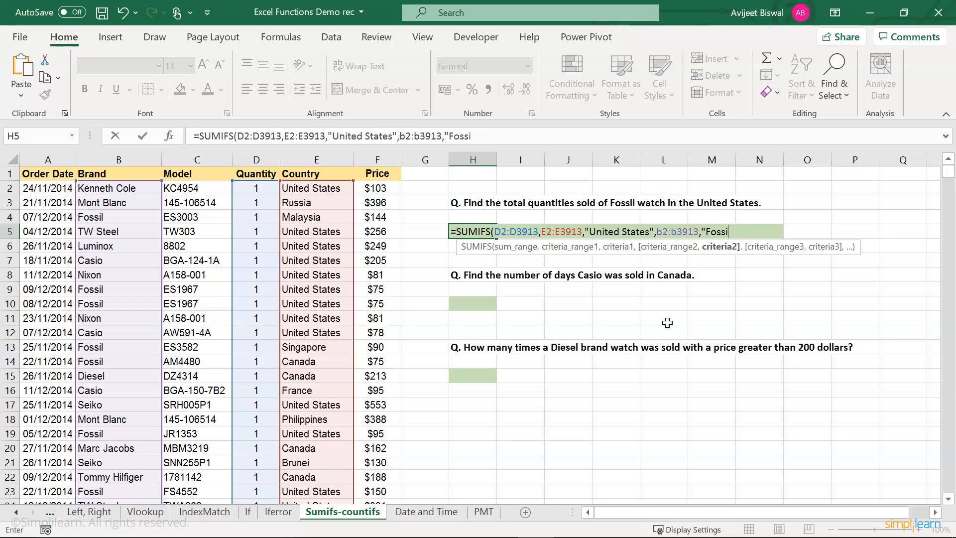
{"action": "type", "text": "l\")"}
{"action": "key", "text": "Return"}
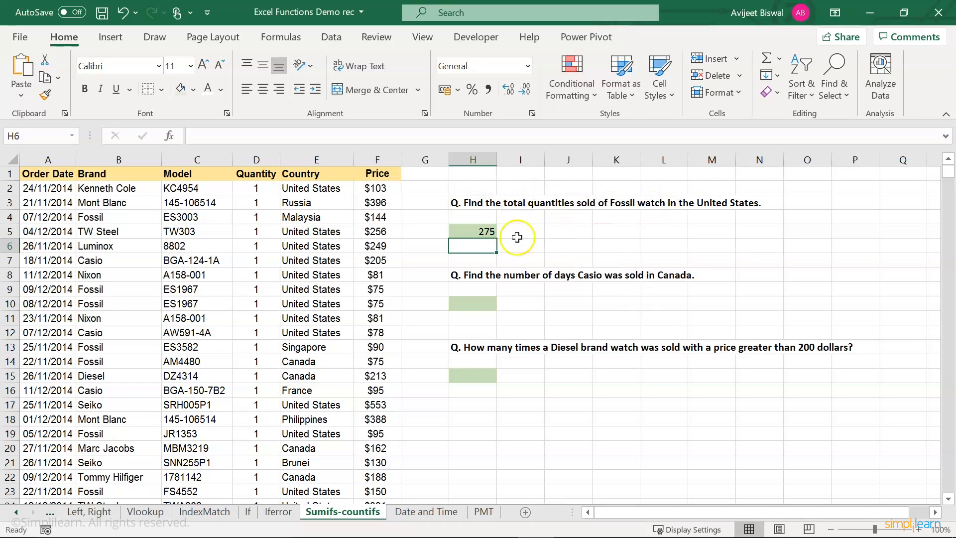
{"action": "left_click", "coordinate": [484, 231]}
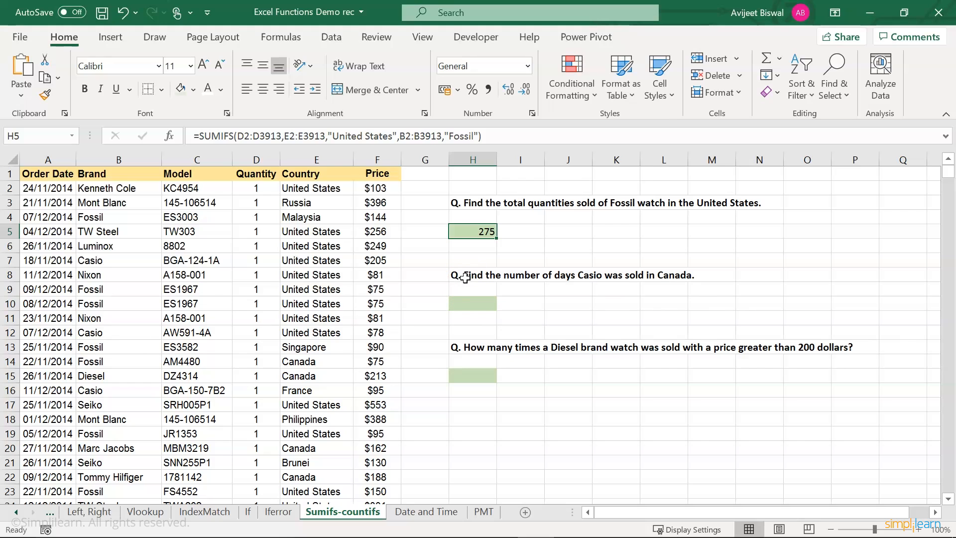
Start a COUNTIFS formula in H10 with the Brand column B:B and the criterion "Casio" as the first condition.
{"action": "left_click", "coordinate": [471, 302]}
{"action": "type", "text": "=co"}
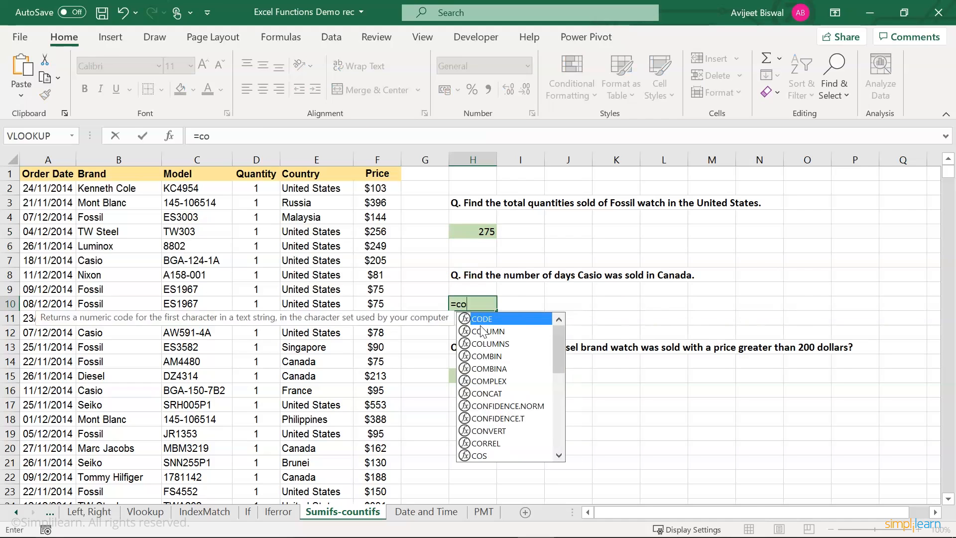
{"action": "type", "text": "untifs"}
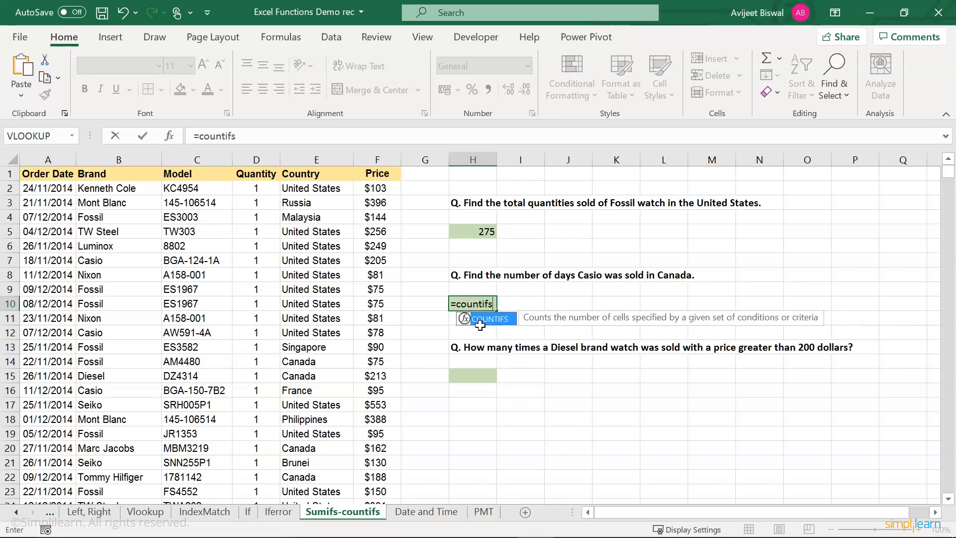
{"action": "type", "text": "("}
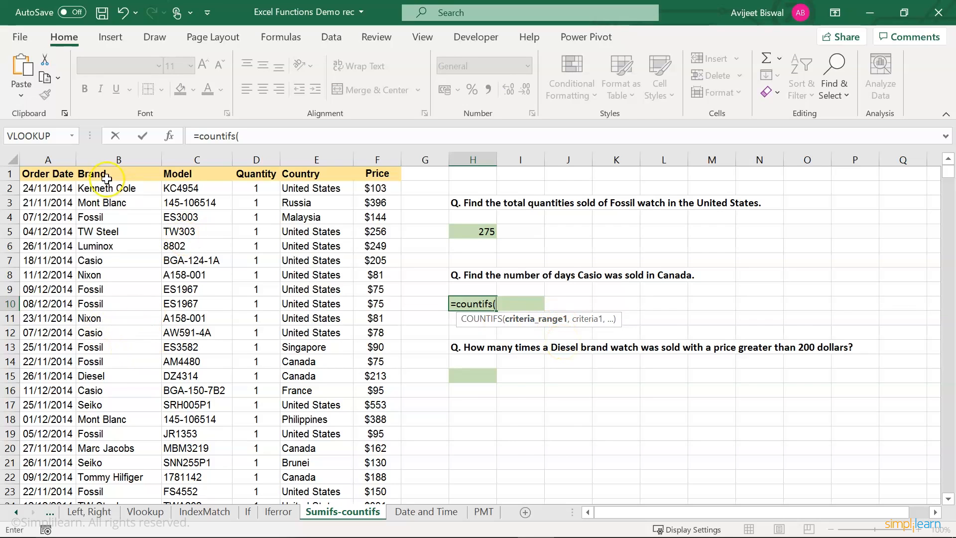
{"action": "left_click", "coordinate": [107, 158]}
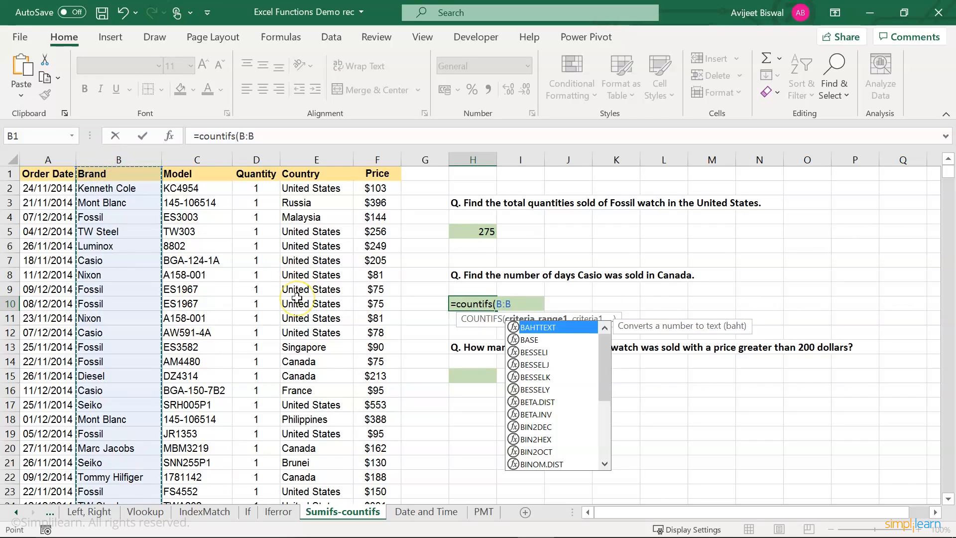
{"action": "type", "text": ",\"Ca"}
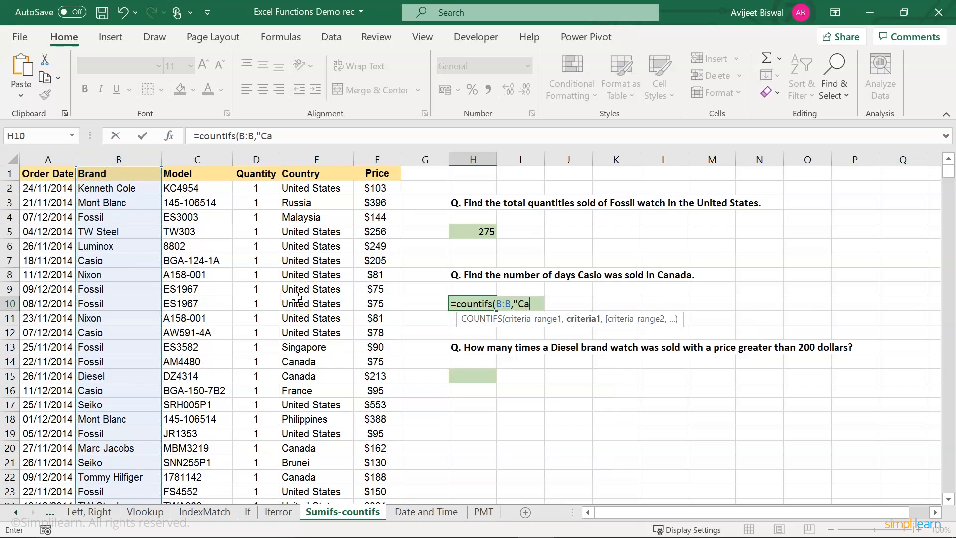
{"action": "type", "text": "sio\","}
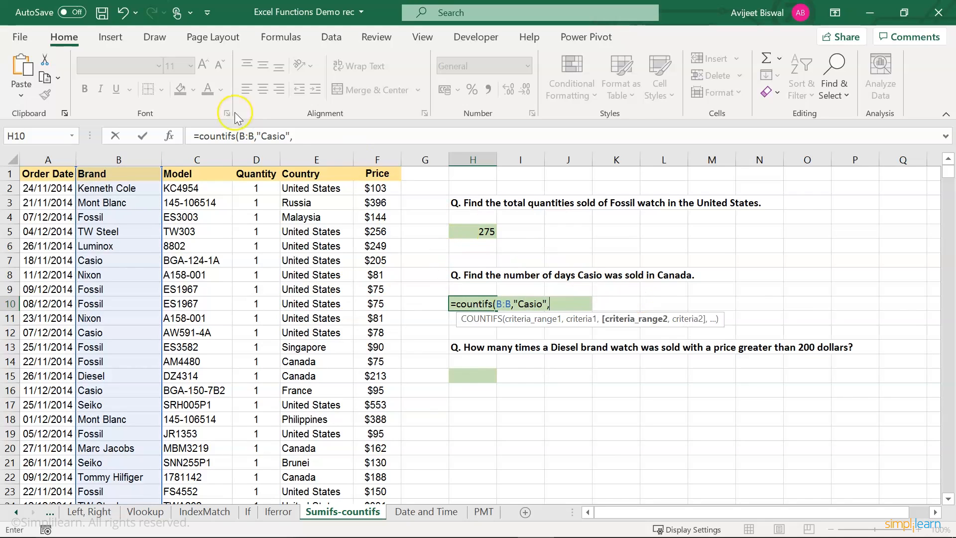
Add the Country column E:E with the criterion "Canada" as the second condition and complete the COUNTIFS formula in H10.
{"action": "left_click", "coordinate": [315, 158]}
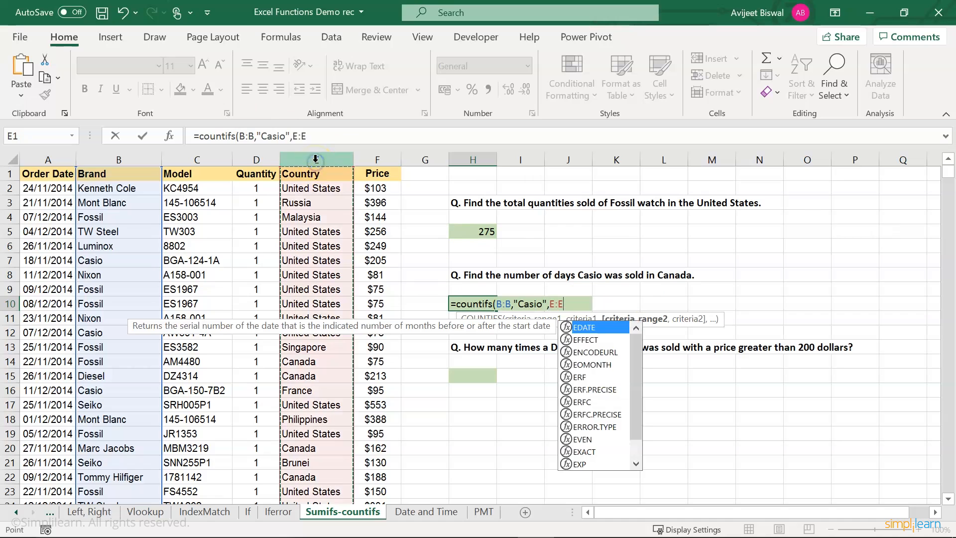
{"action": "type", "text": ","}
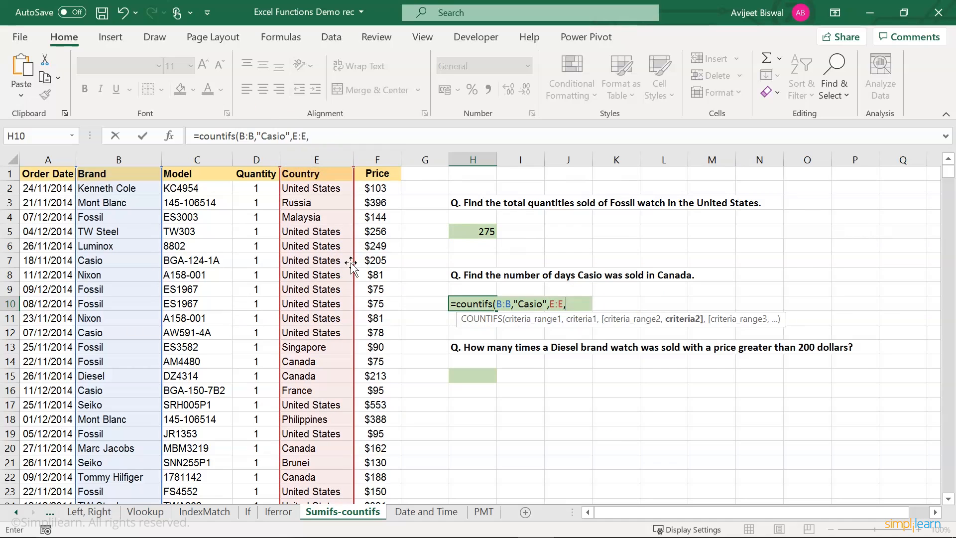
{"action": "type", "text": "\"Canada\")"}
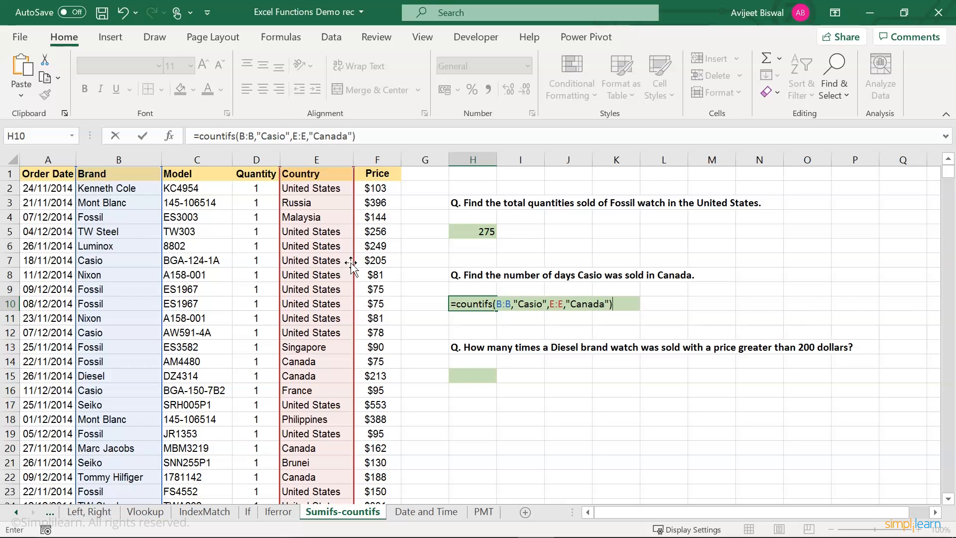
{"action": "key", "text": "Return"}
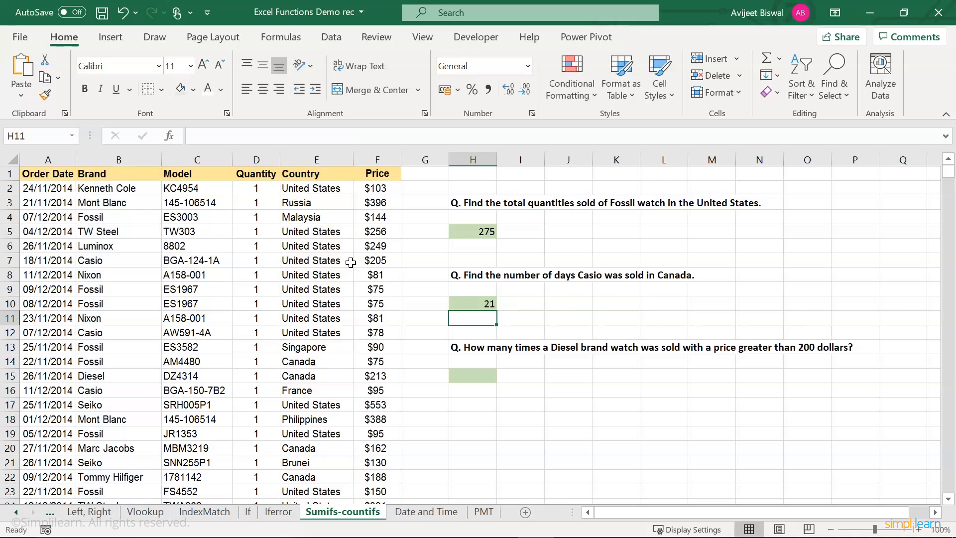
{"action": "left_click", "coordinate": [487, 301]}
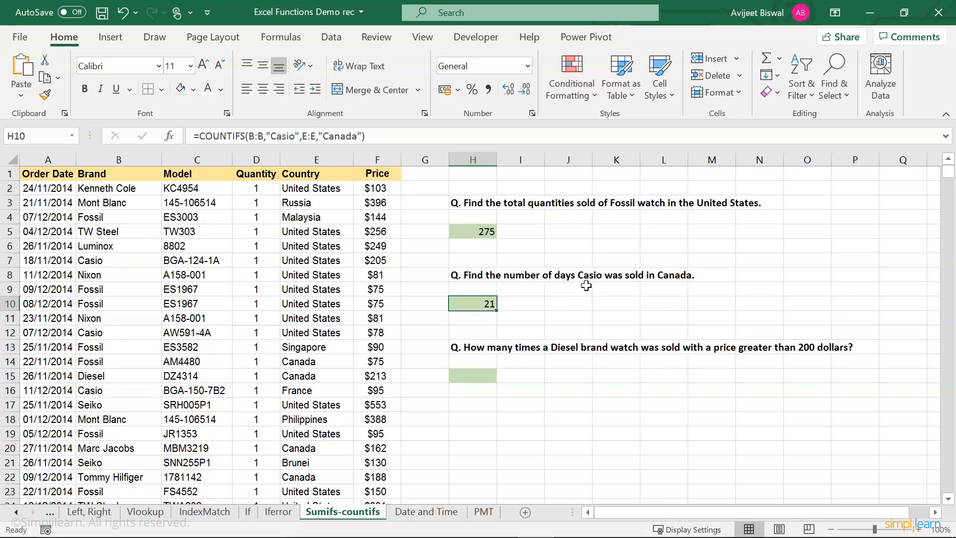
Start a COUNTIFS formula in H15 with the Brand column B:B and the criterion "Diesel" for the Diesel watch question.
{"action": "left_click", "coordinate": [462, 376]}
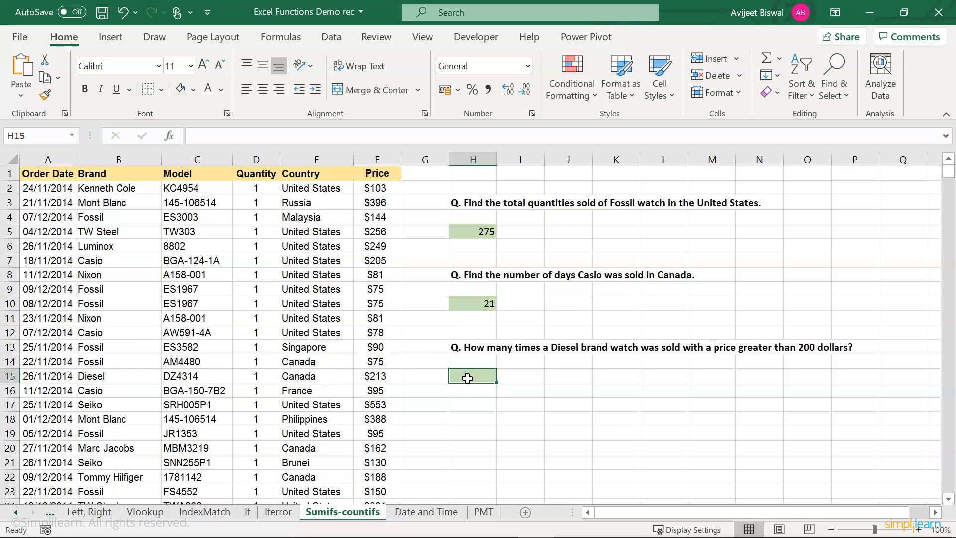
{"action": "left_click", "coordinate": [460, 347]}
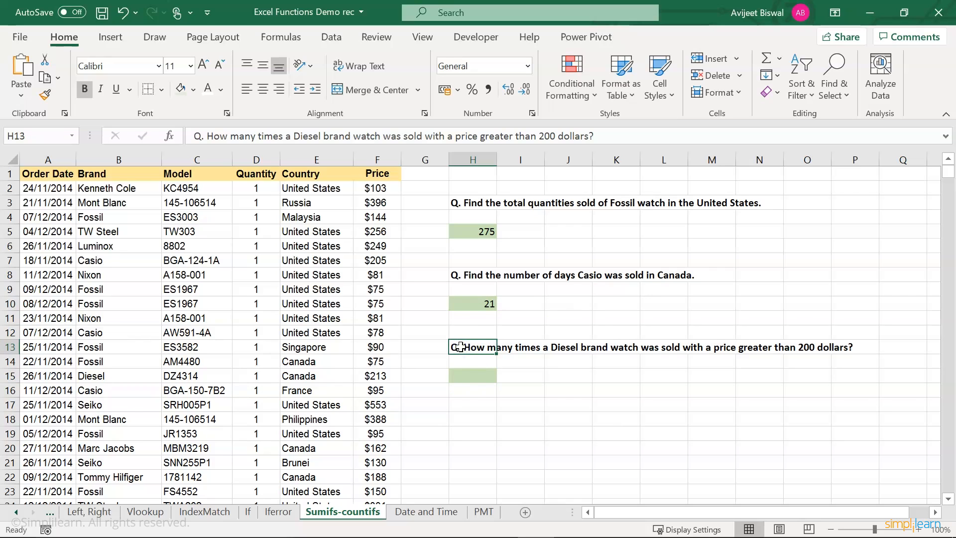
{"action": "left_click", "coordinate": [467, 377]}
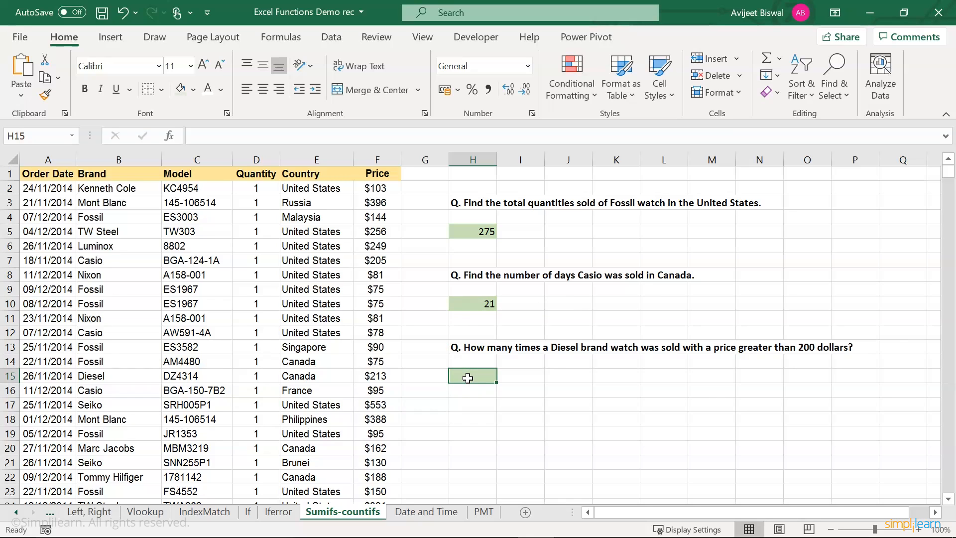
{"action": "type", "text": "="}
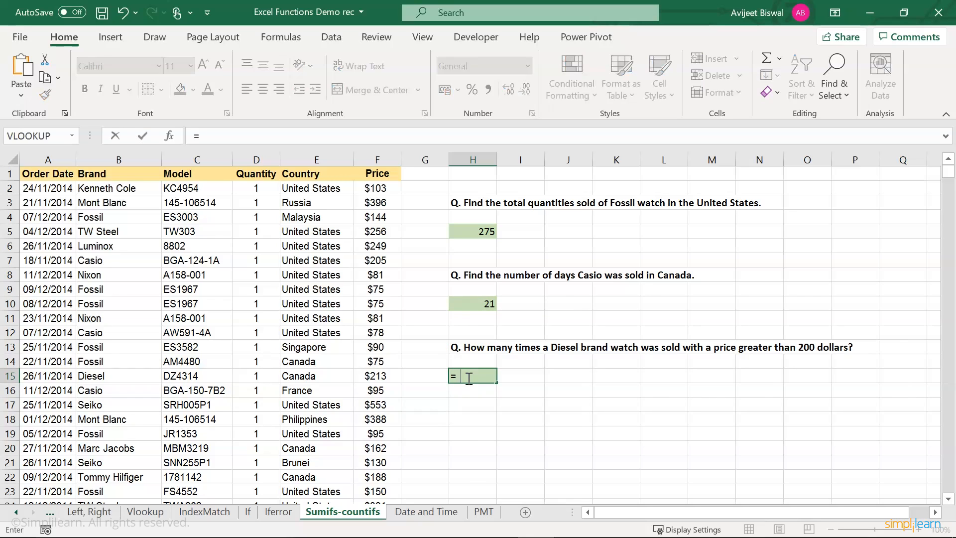
{"action": "type", "text": "counti"}
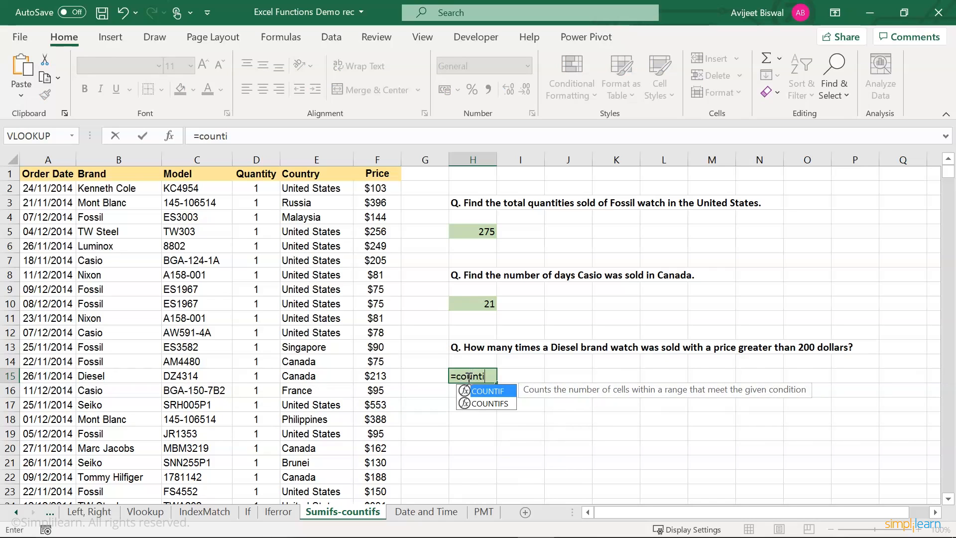
{"action": "key", "text": "Down"}
{"action": "key", "text": "Tab"}
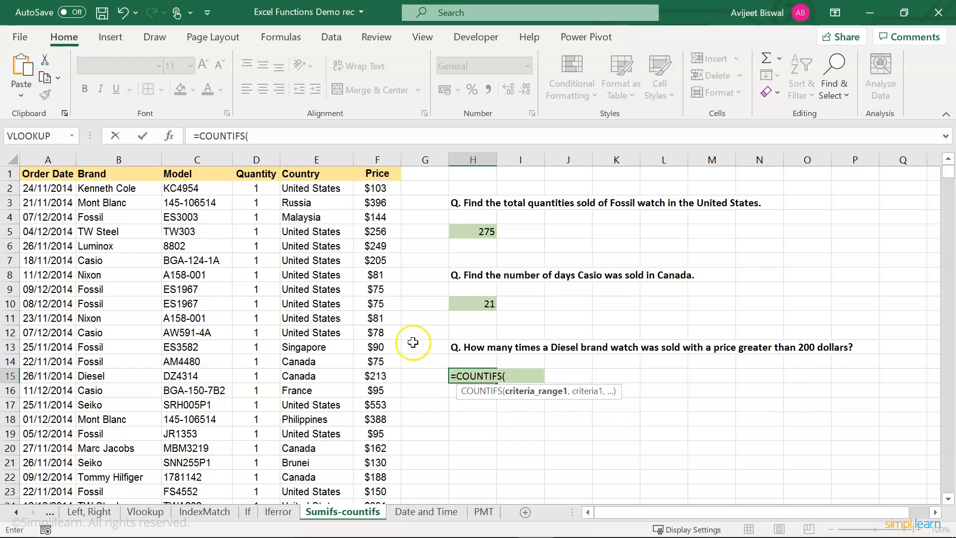
{"action": "left_click", "coordinate": [124, 159]}
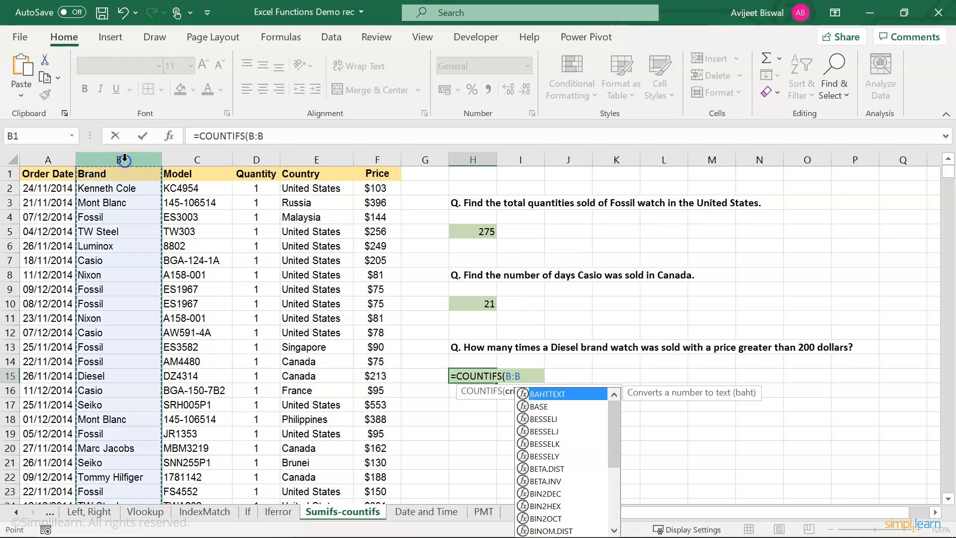
{"action": "type", "text": ","}
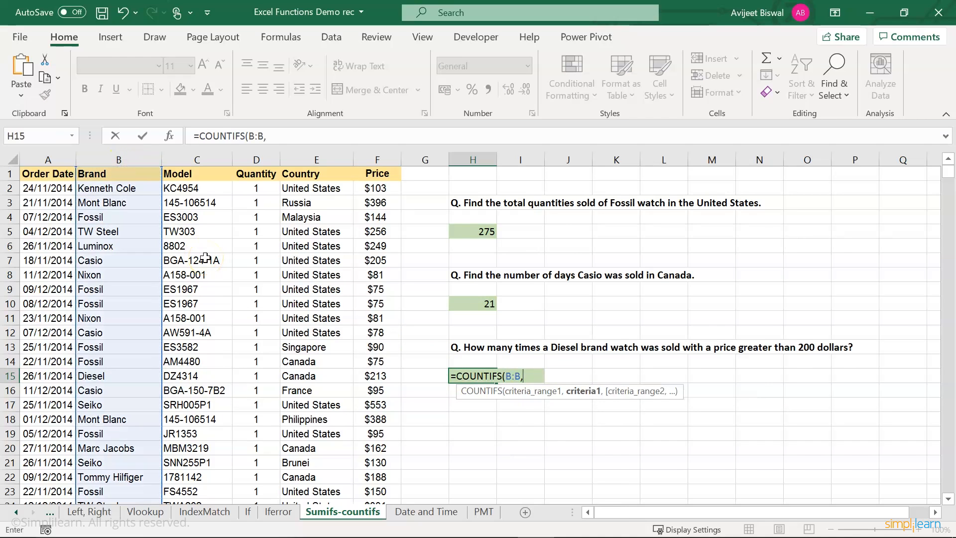
{"action": "type", "text": "\"Diese"}
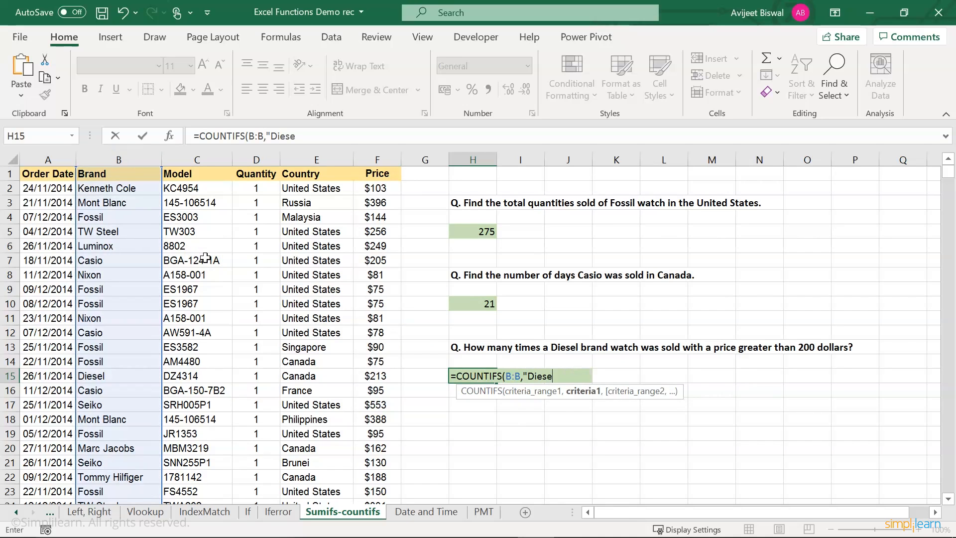
{"action": "type", "text": "l\","}
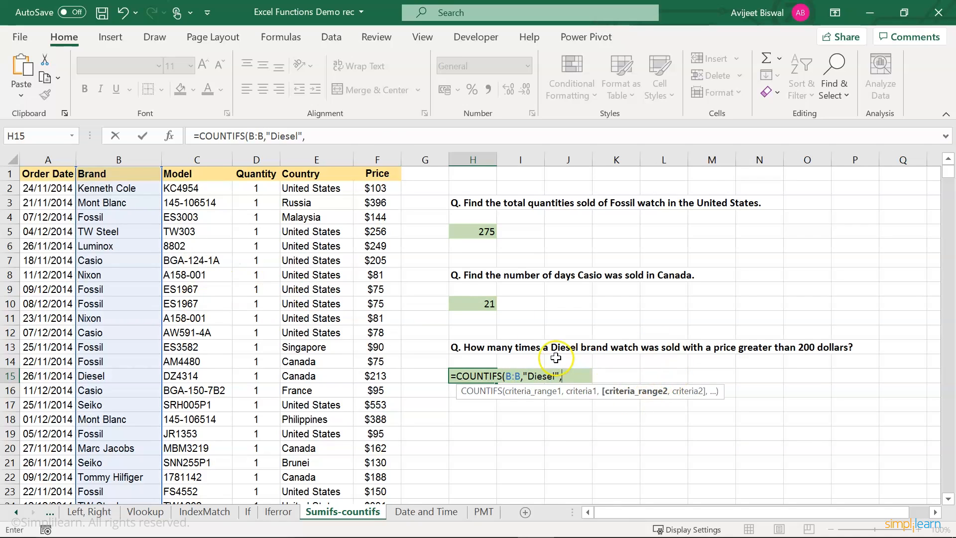
Add the Price column F:F with the criterion ">200" as the second condition and complete the COUNTIFS formula in H15.
{"action": "left_click", "coordinate": [375, 156]}
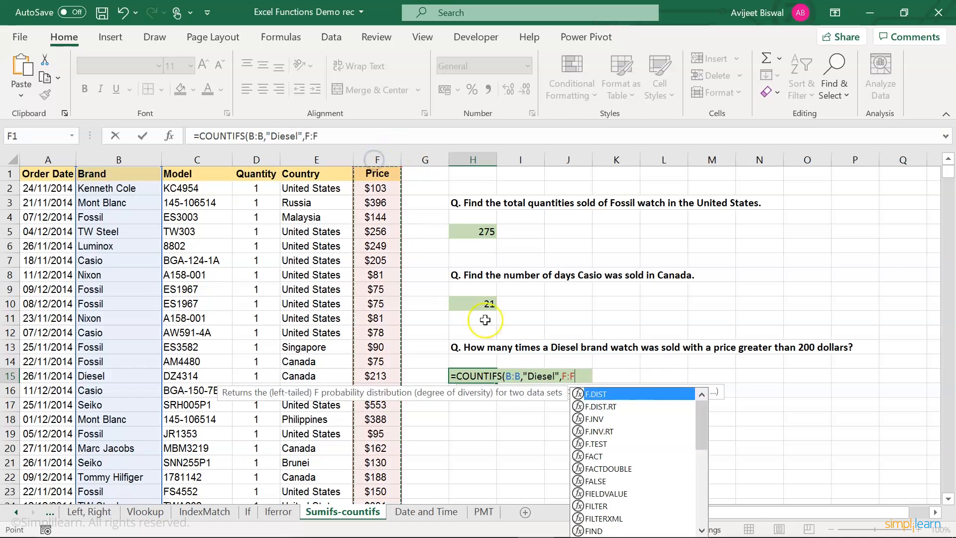
{"action": "type", "text": ",\""}
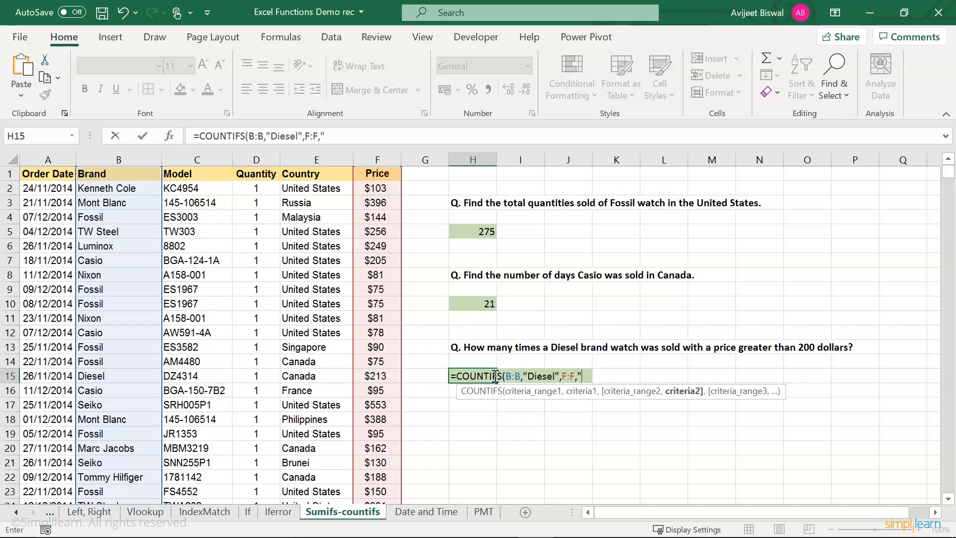
{"action": "type", "text": ">200\""}
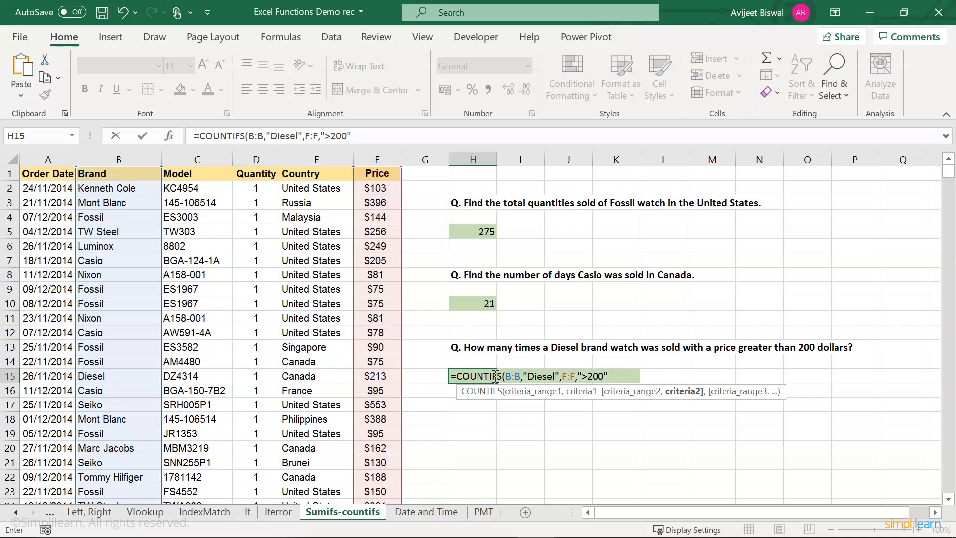
{"action": "type", "text": ")"}
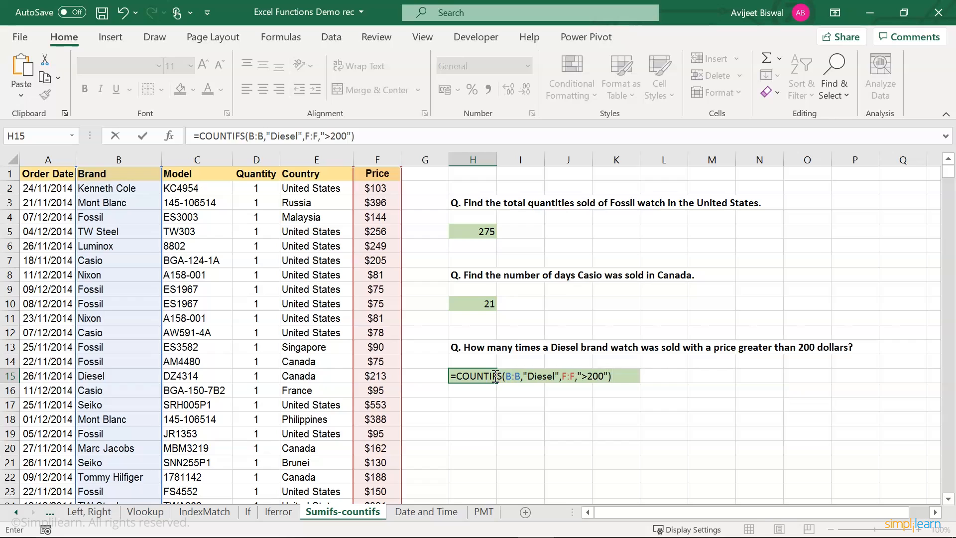
{"action": "key", "text": "Return"}
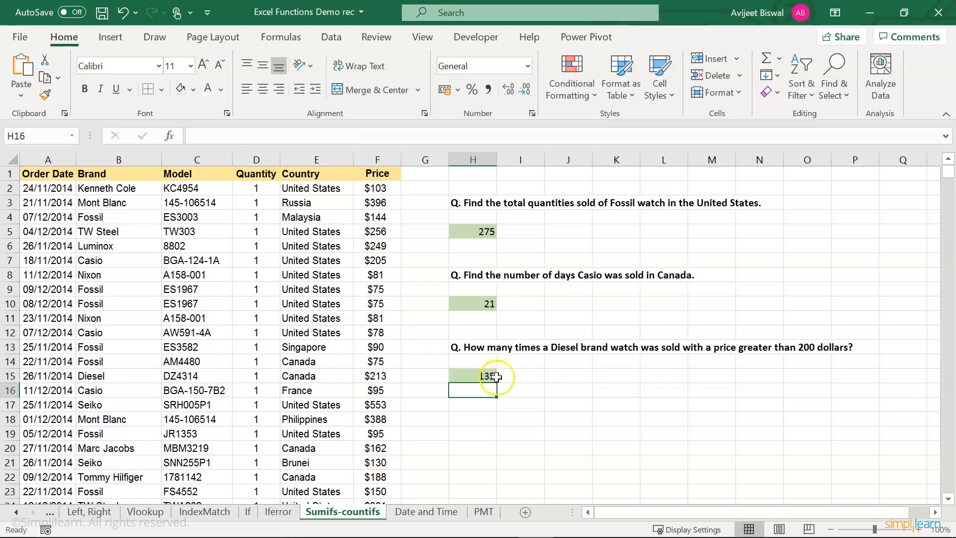
{"action": "left_click", "coordinate": [488, 376]}
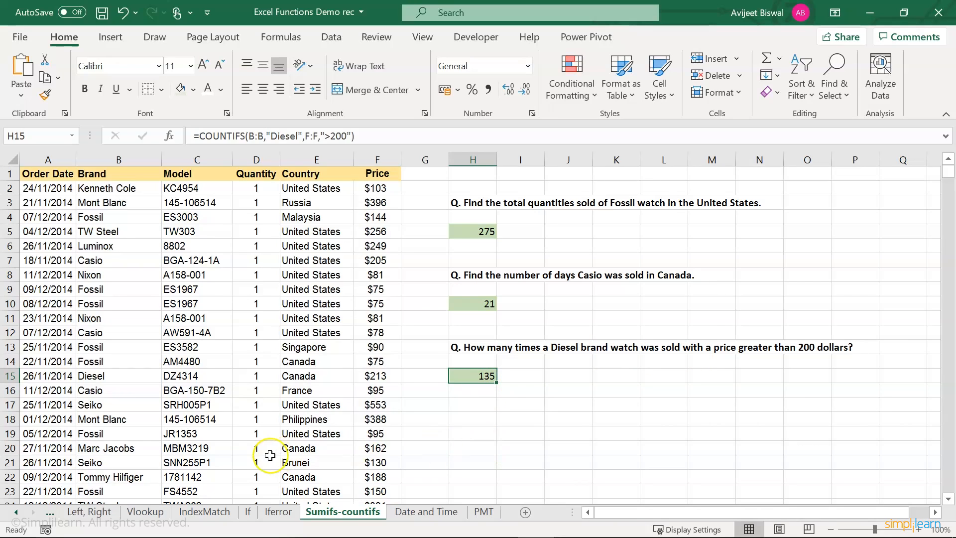
Open the Date and Time sheet and review its Today function, Day, Month, Year, Now Function and Time labels.
{"action": "left_click", "coordinate": [412, 513]}
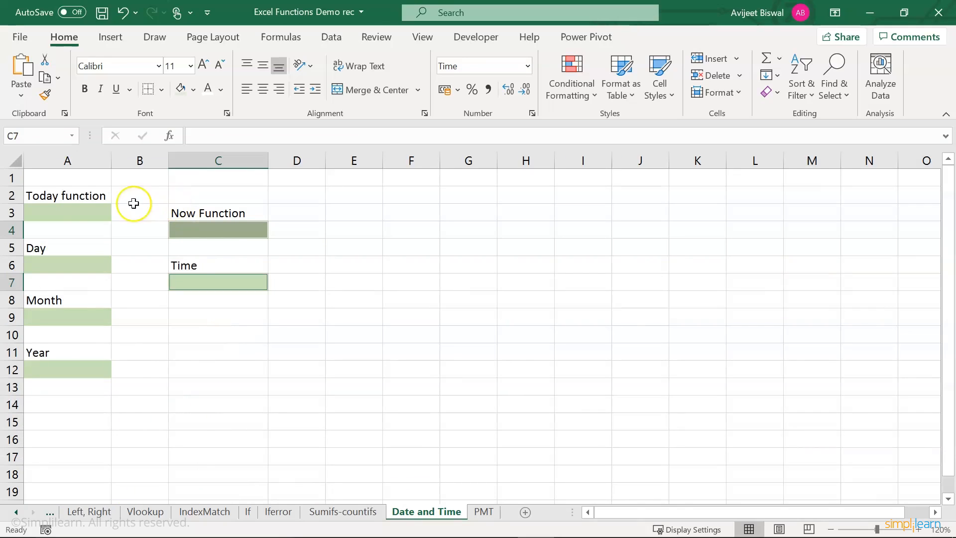
{"action": "left_click", "coordinate": [83, 191]}
{"action": "left_click", "coordinate": [66, 249]}
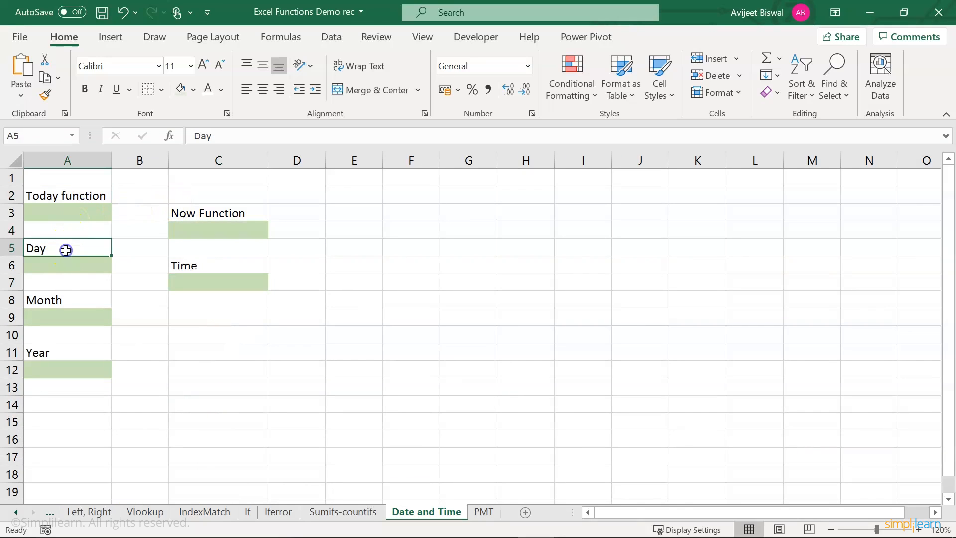
{"action": "left_click", "coordinate": [51, 298]}
{"action": "left_click", "coordinate": [51, 350]}
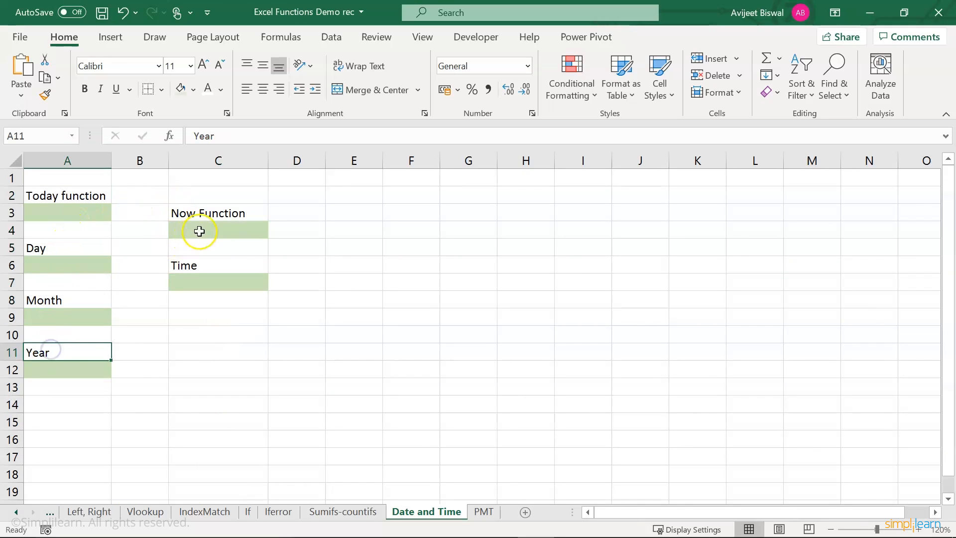
{"action": "left_click", "coordinate": [189, 266]}
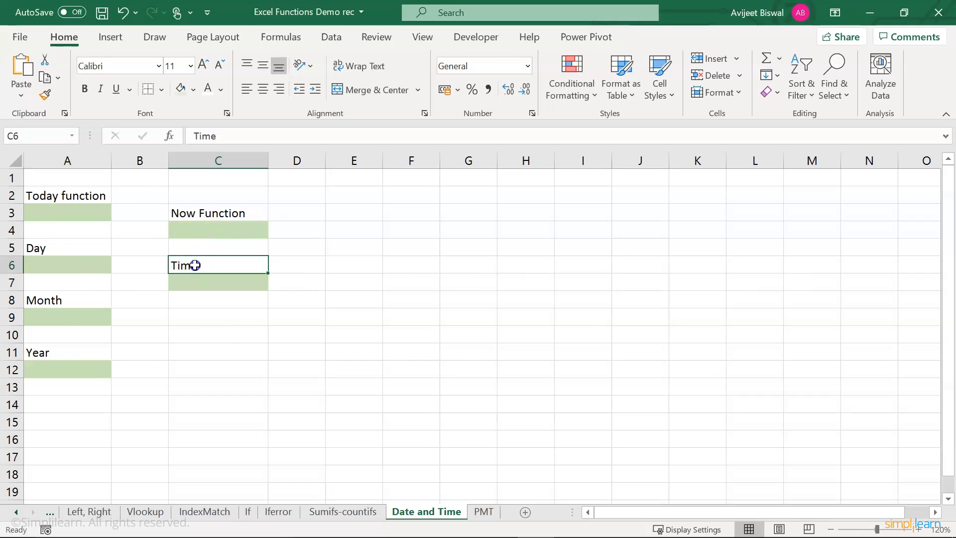
Enter the formula =TODAY() in A3 under the Today function label.
{"action": "left_click", "coordinate": [86, 216]}
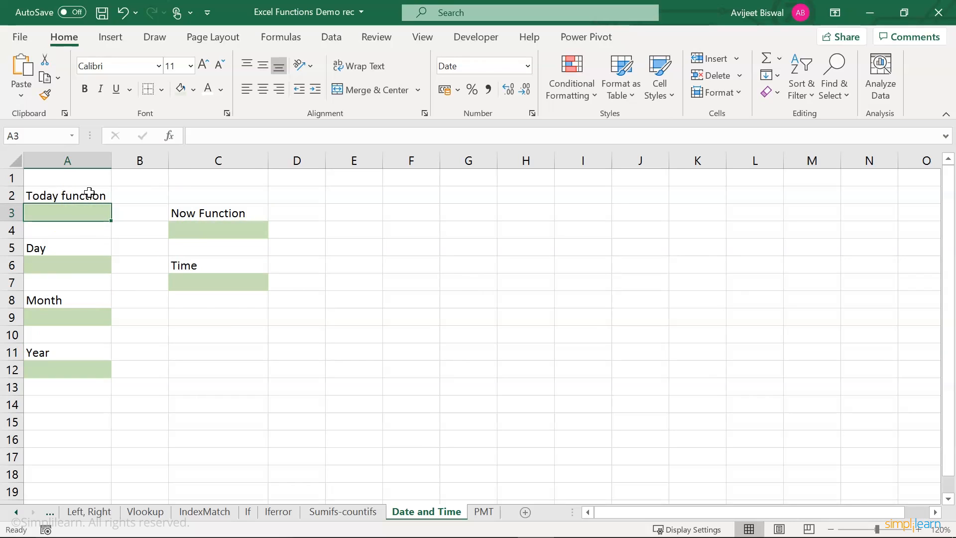
{"action": "type", "text": "="}
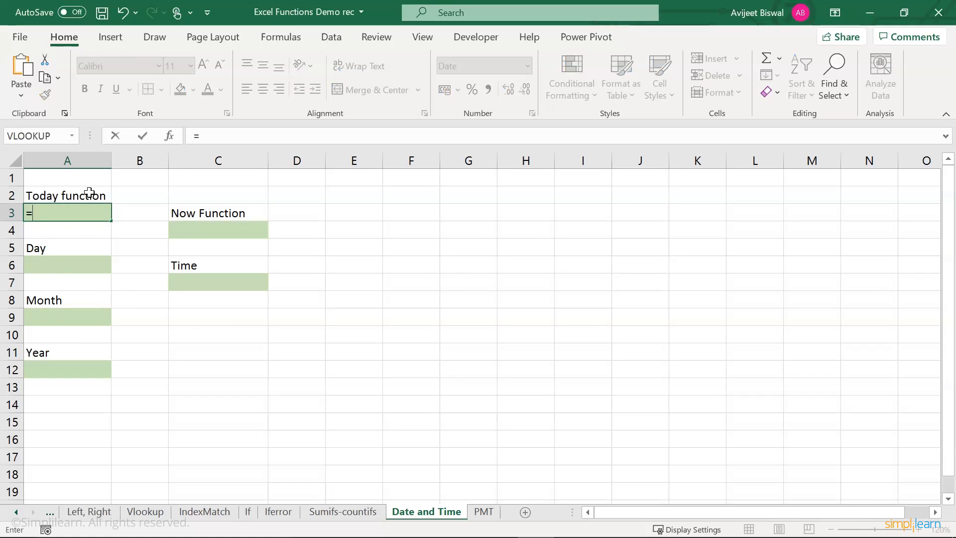
{"action": "type", "text": "toda"}
{"action": "key", "text": "Tab"}
{"action": "type", "text": ")"}
{"action": "key", "text": "Return"}
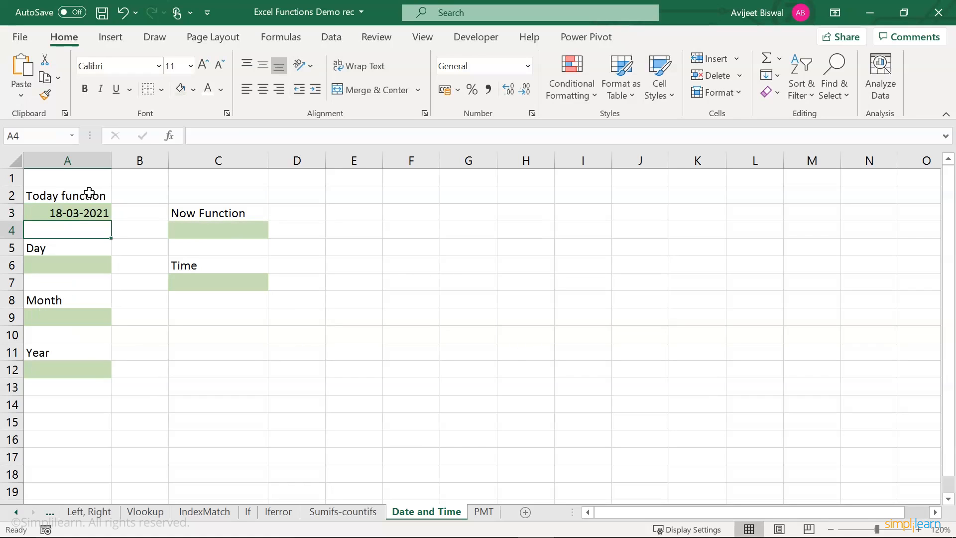
{"action": "left_click", "coordinate": [69, 215]}
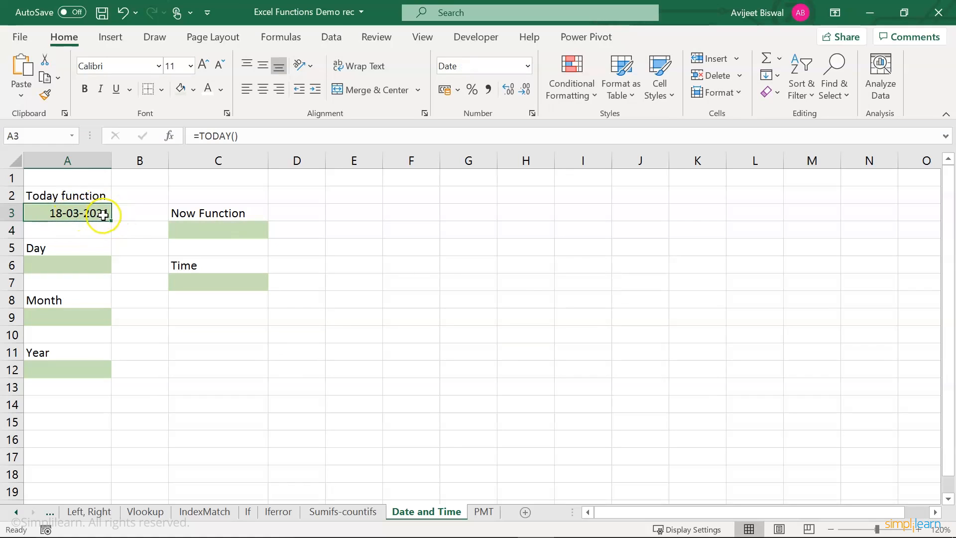
Enter the formula =DAY(A3) in A6 to extract the day from the current date.
{"action": "left_click", "coordinate": [81, 264]}
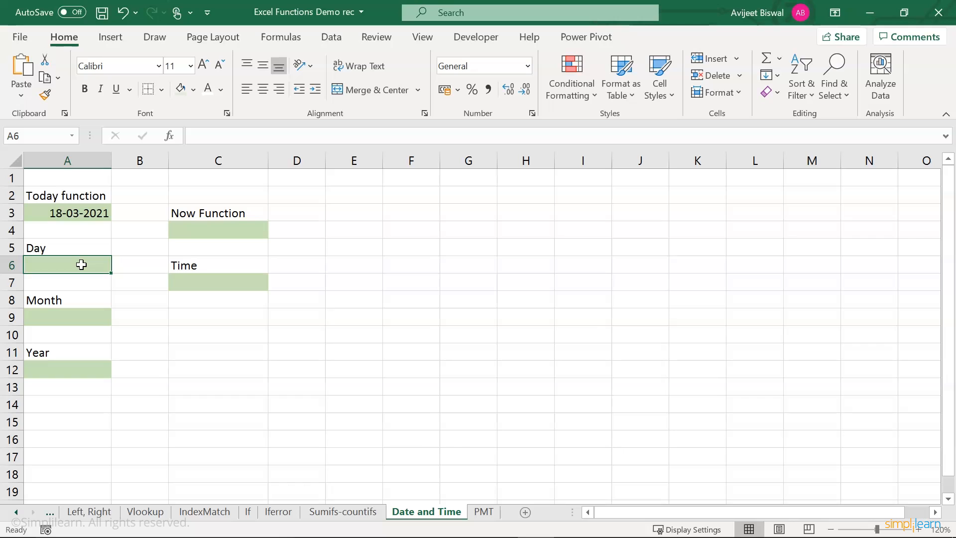
{"action": "type", "text": "=da"}
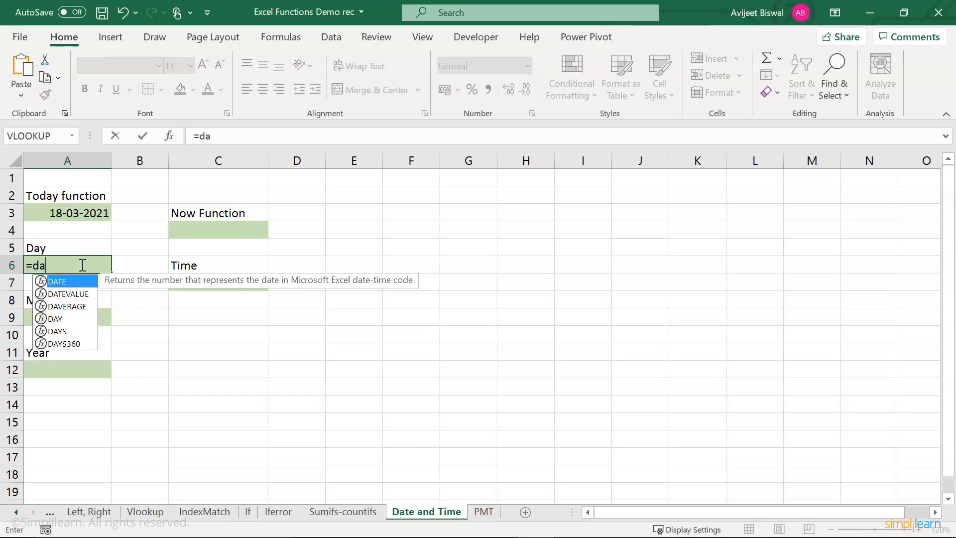
{"action": "type", "text": "y("}
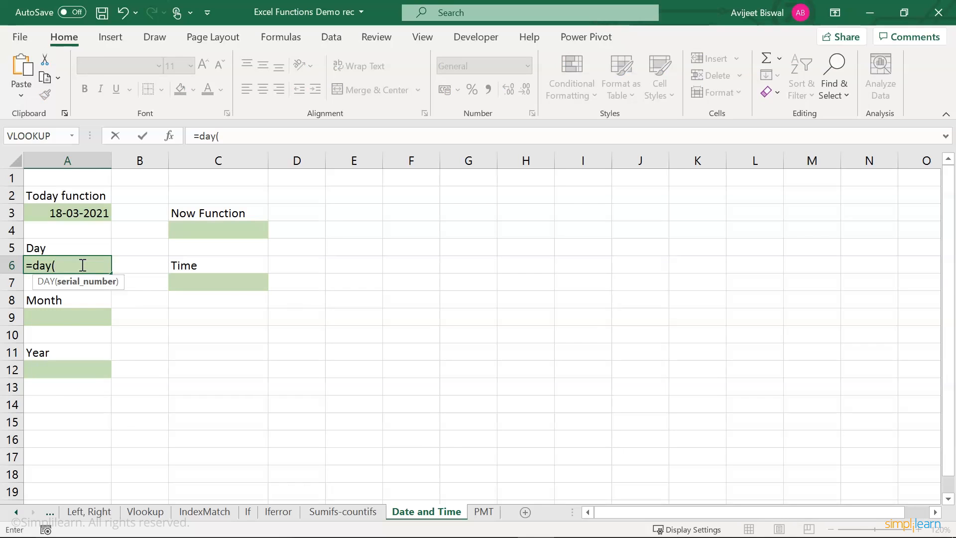
{"action": "left_click", "coordinate": [84, 212]}
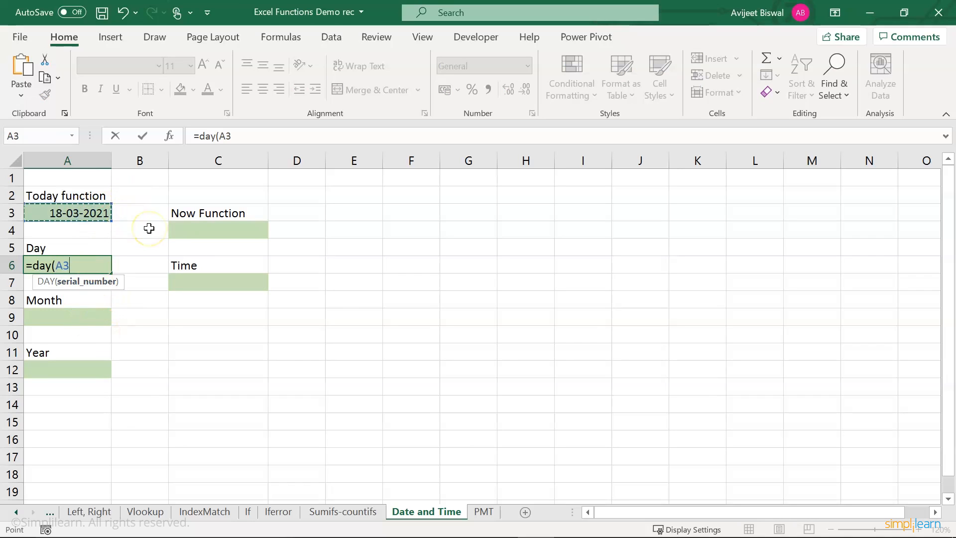
{"action": "type", "text": ")"}
{"action": "key", "text": "Return"}
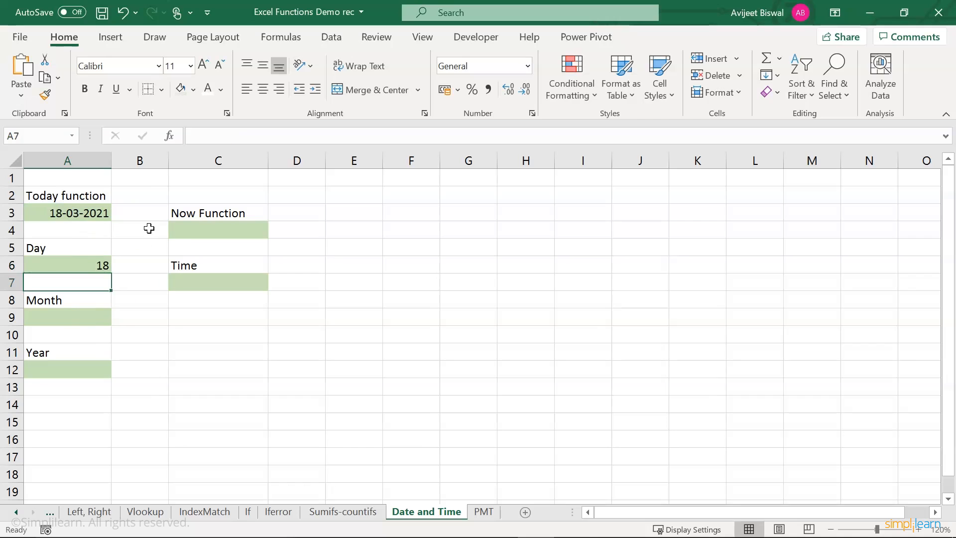
{"action": "left_click", "coordinate": [88, 263]}
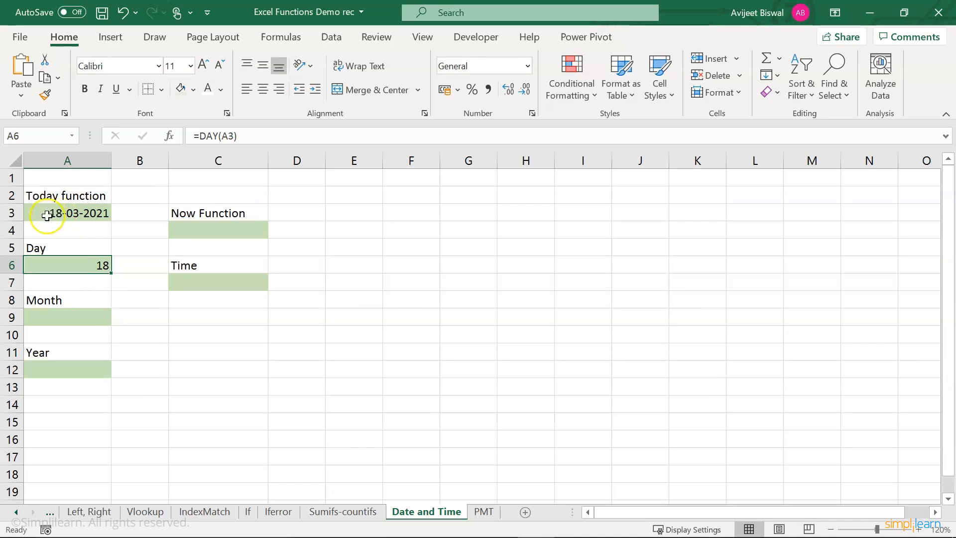
Enter the formula =MONTH(A3) in A9 to extract the month from the current date.
{"action": "left_click", "coordinate": [83, 321]}
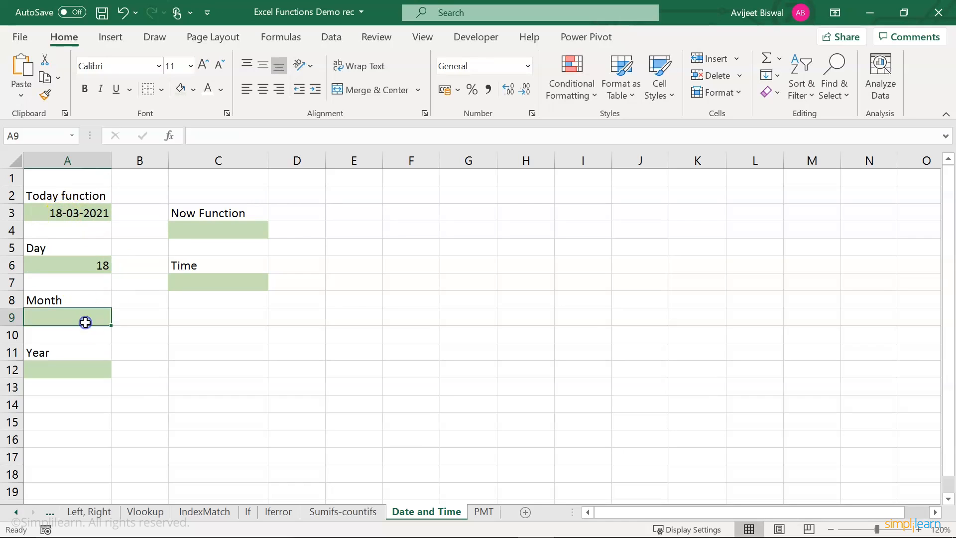
{"action": "type", "text": "=mon"}
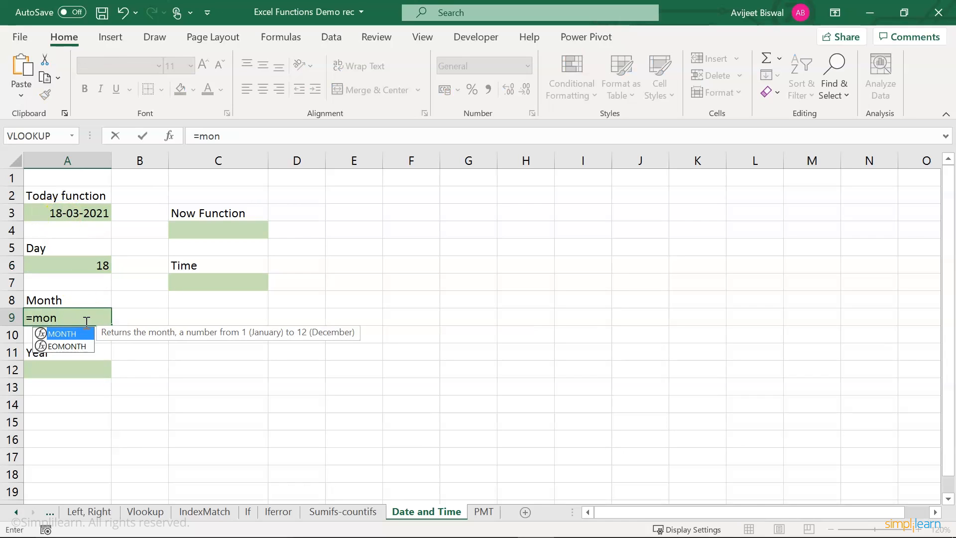
{"action": "key", "text": "Tab"}
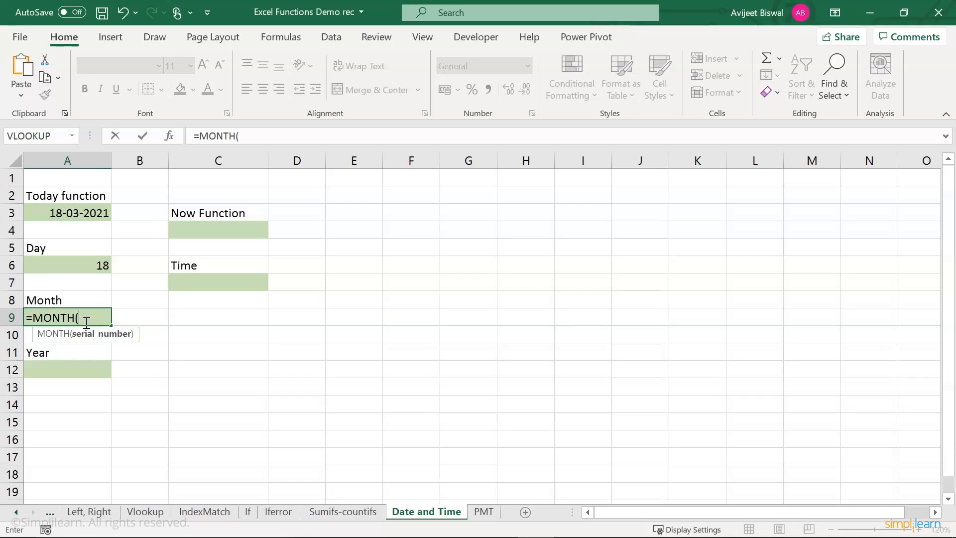
{"action": "left_click", "coordinate": [87, 213]}
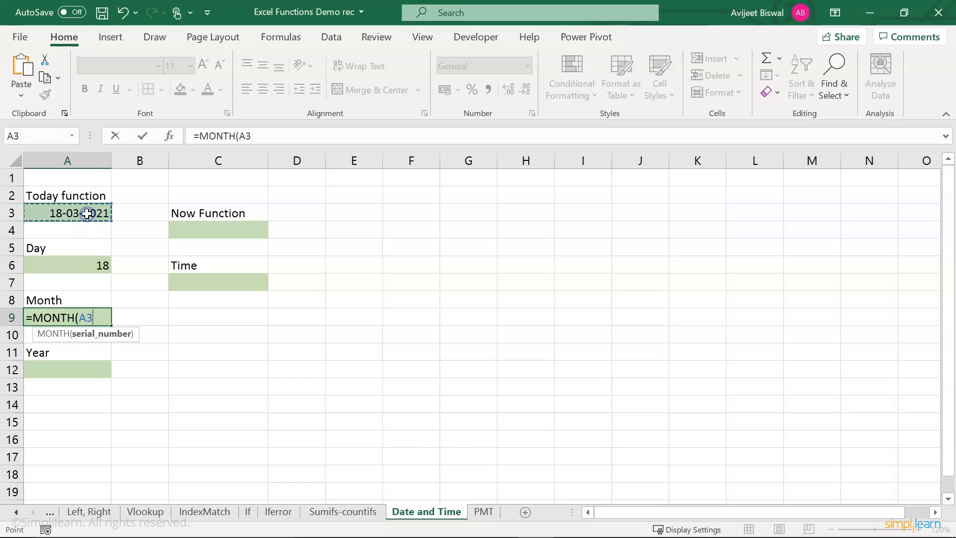
{"action": "type", "text": ")"}
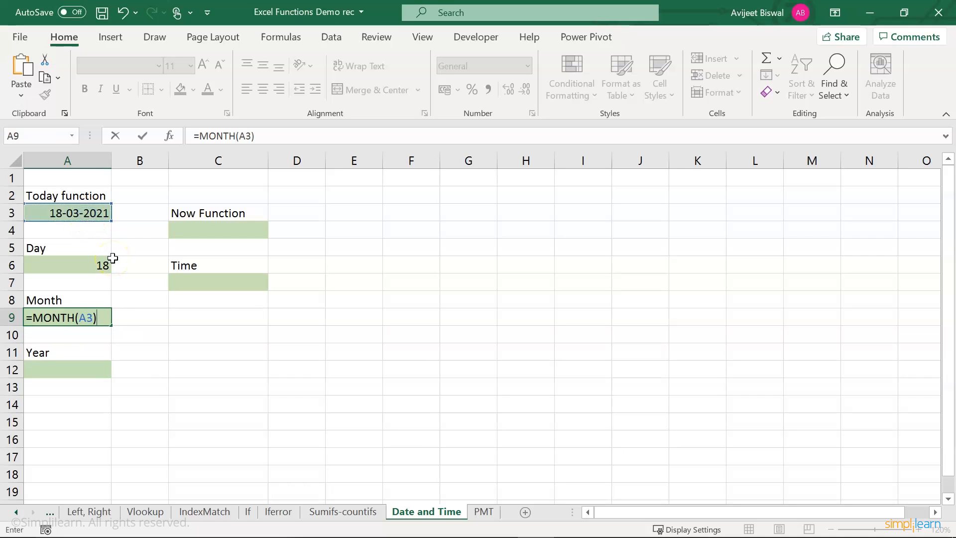
{"action": "key", "text": "Return"}
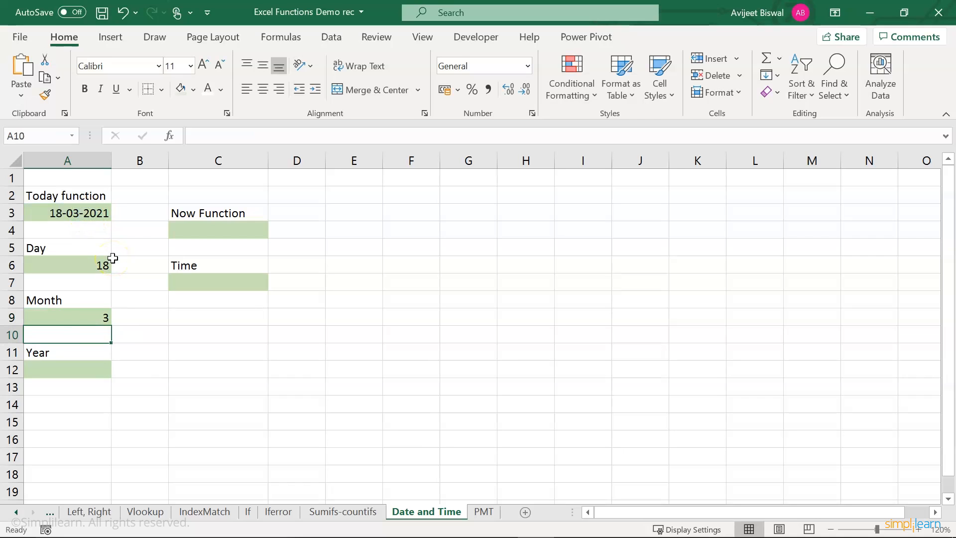
{"action": "left_click", "coordinate": [100, 314]}
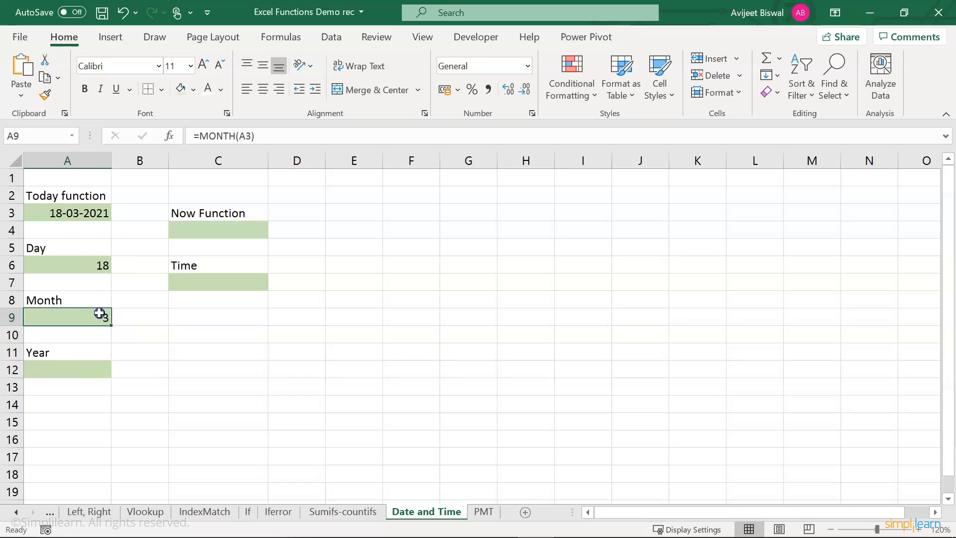
Enter the formula =YEAR(A3) in A12 to extract the year from the current date.
{"action": "left_click", "coordinate": [76, 375]}
{"action": "type", "text": "=year"}
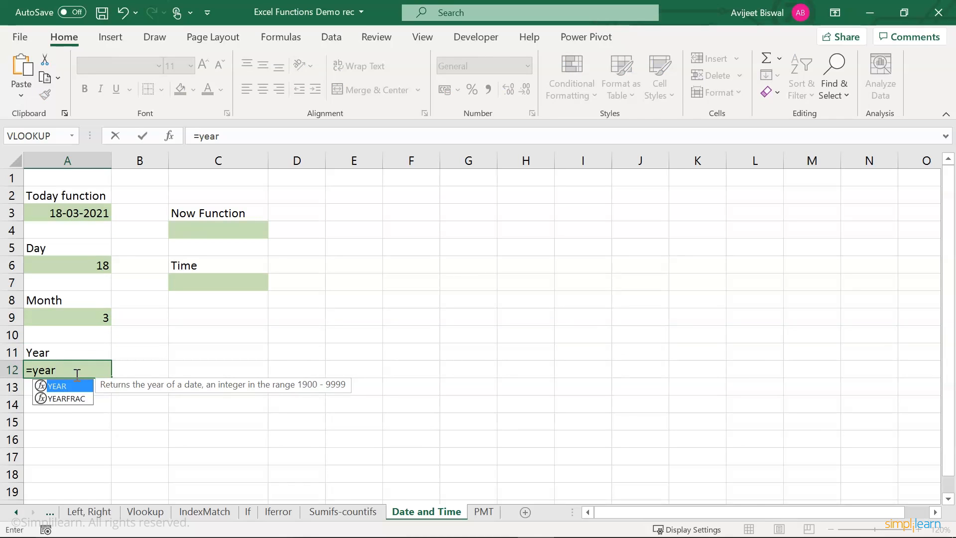
{"action": "type", "text": "("}
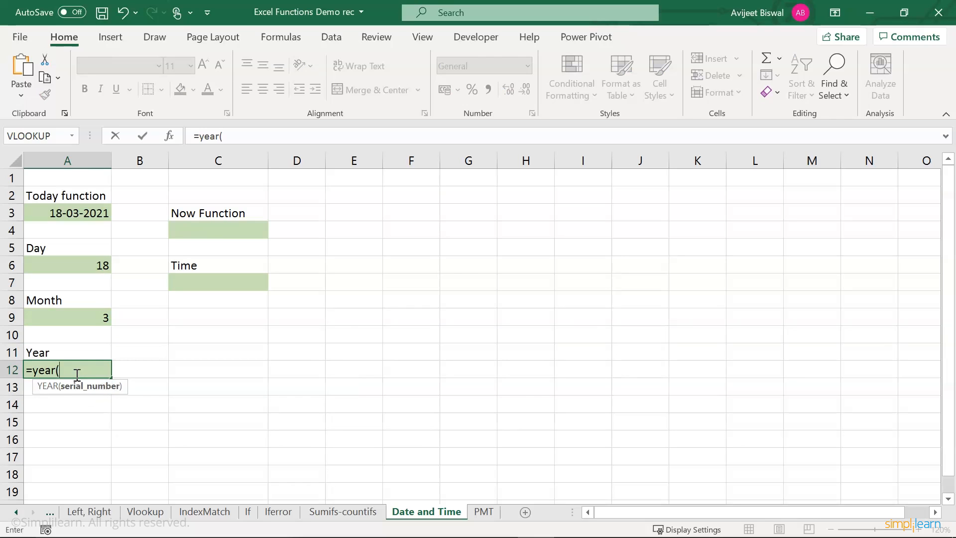
{"action": "left_click", "coordinate": [84, 213]}
{"action": "type", "text": ")"}
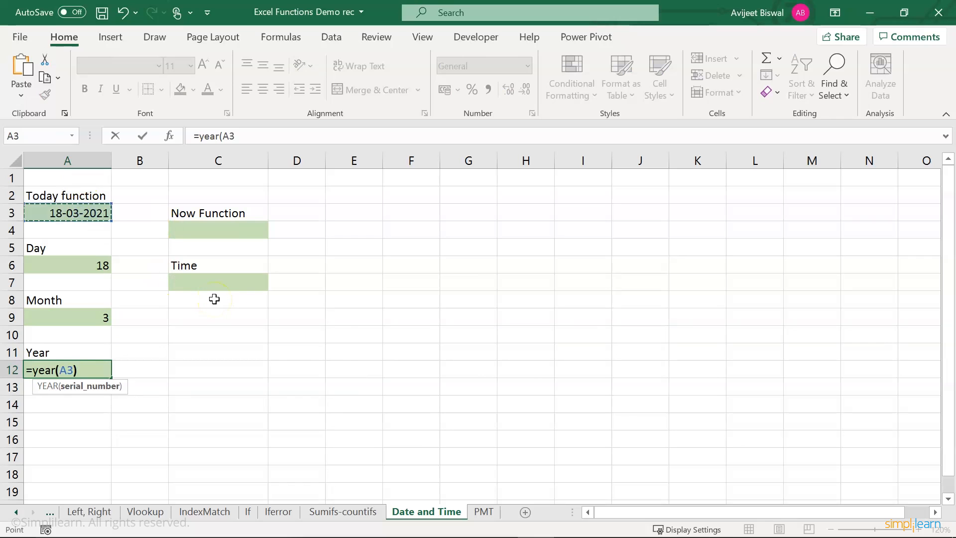
{"action": "key", "text": "Return"}
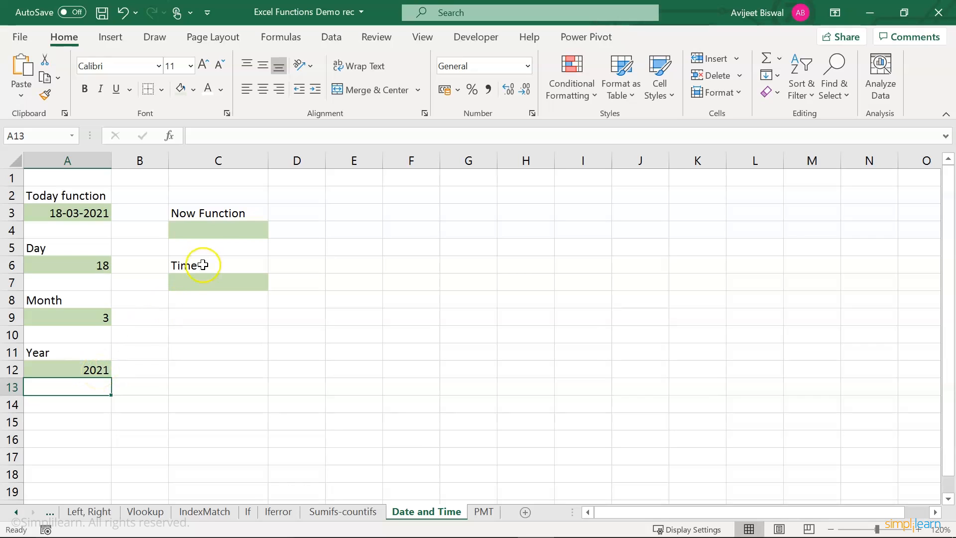
Enter the formula =NOW() in C4 under the Now Function label.
{"action": "left_click", "coordinate": [213, 224]}
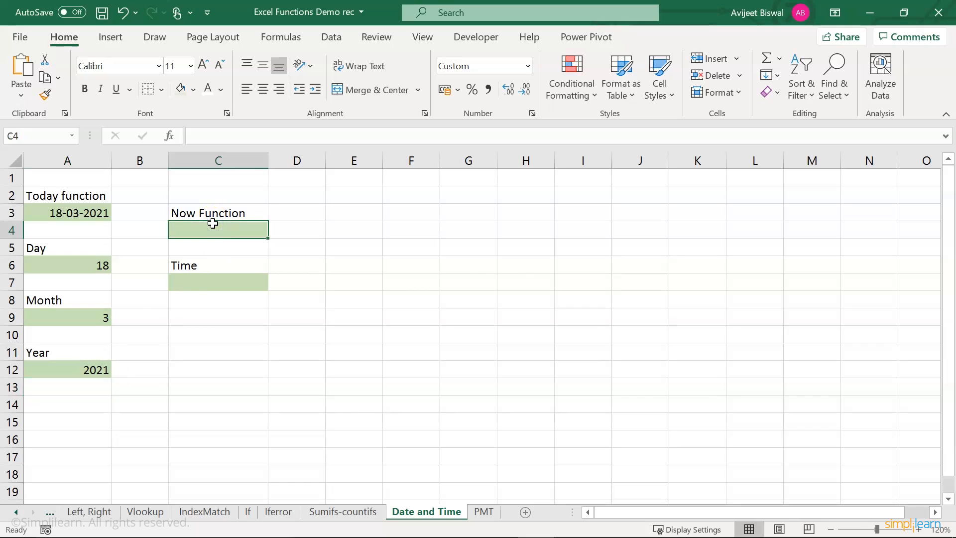
{"action": "type", "text": "=no"}
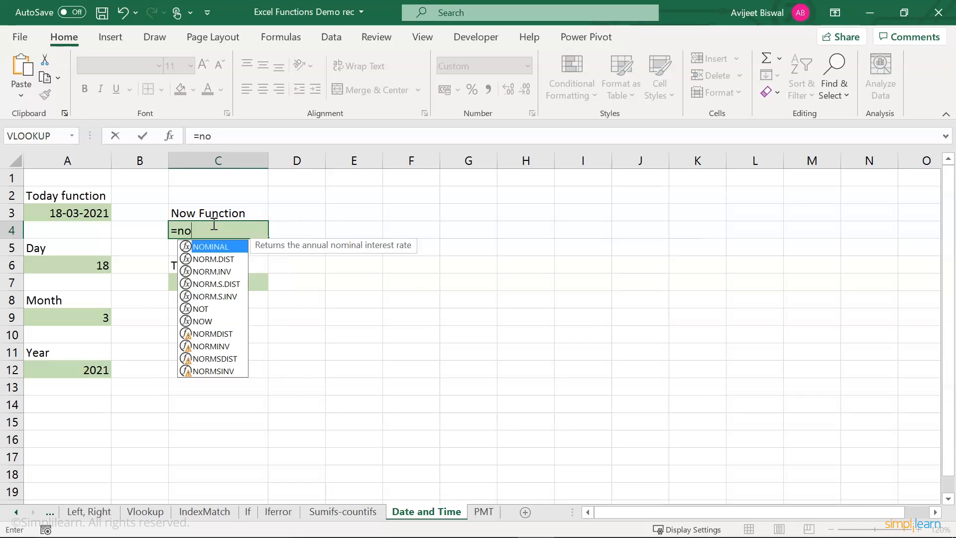
{"action": "type", "text": "w()"}
{"action": "key", "text": "Return"}
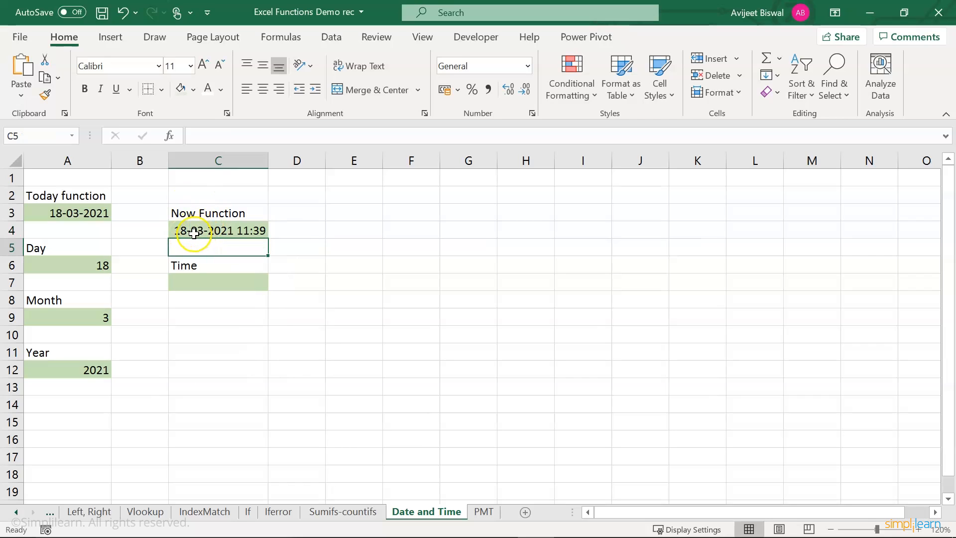
Enter the formula =NOW() - TODAY() in C7 to get only the current time.
{"action": "left_click", "coordinate": [220, 285]}
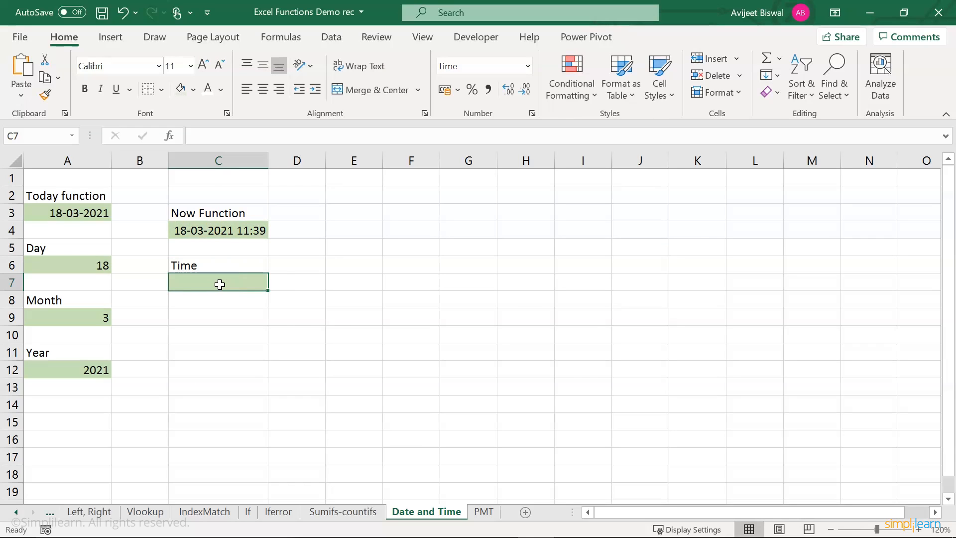
{"action": "type", "text": "=now()"}
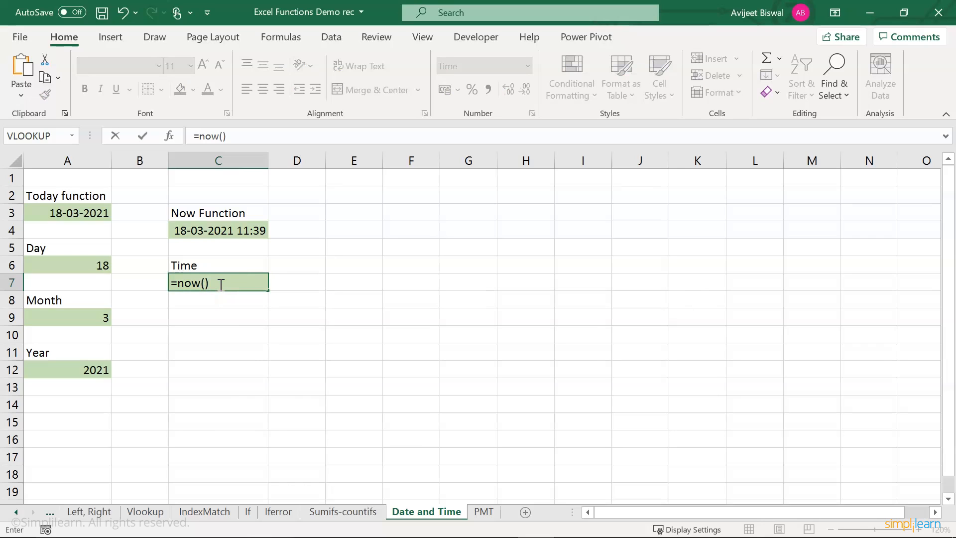
{"action": "type", "text": " - toda"}
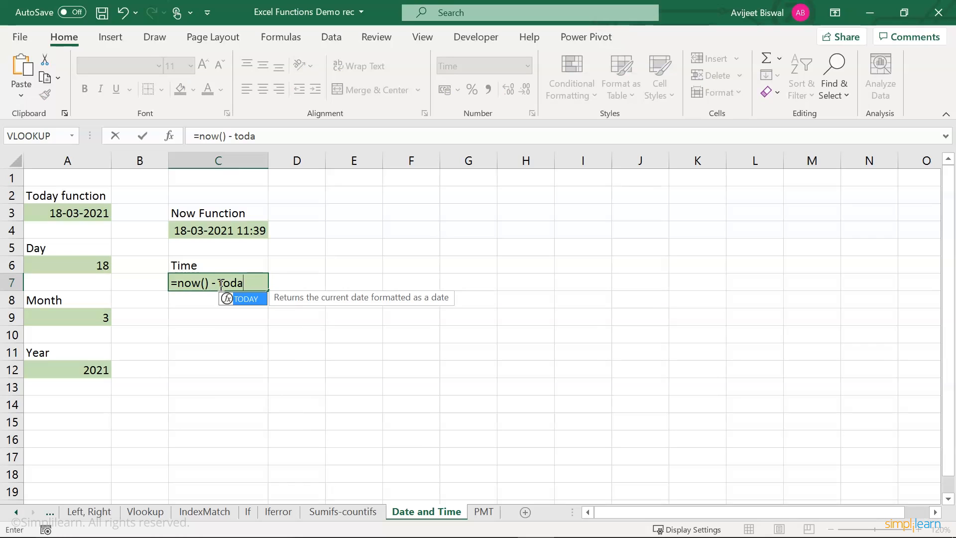
{"action": "type", "text": "()"}
{"action": "key", "text": "BackSpace"}
{"action": "key", "text": "BackSpace"}
{"action": "key", "text": "Tab"}
{"action": "type", "text": ")"}
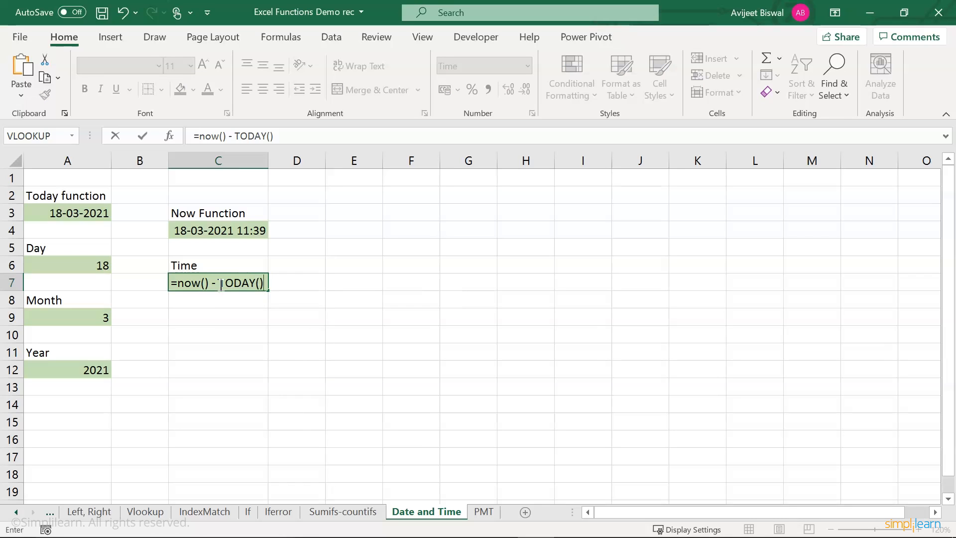
{"action": "key", "text": "Return"}
{"action": "left_click", "coordinate": [246, 282]}
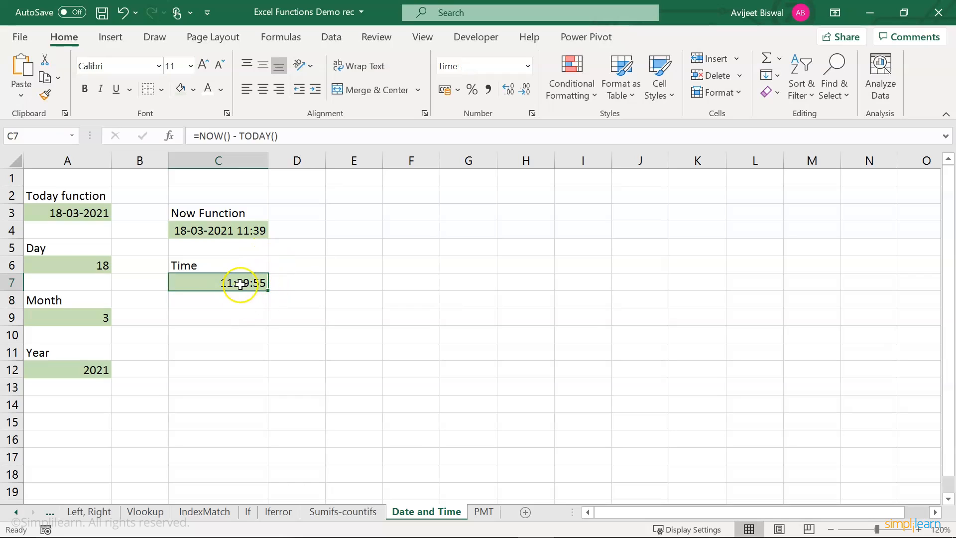
{"action": "left_click", "coordinate": [259, 334]}
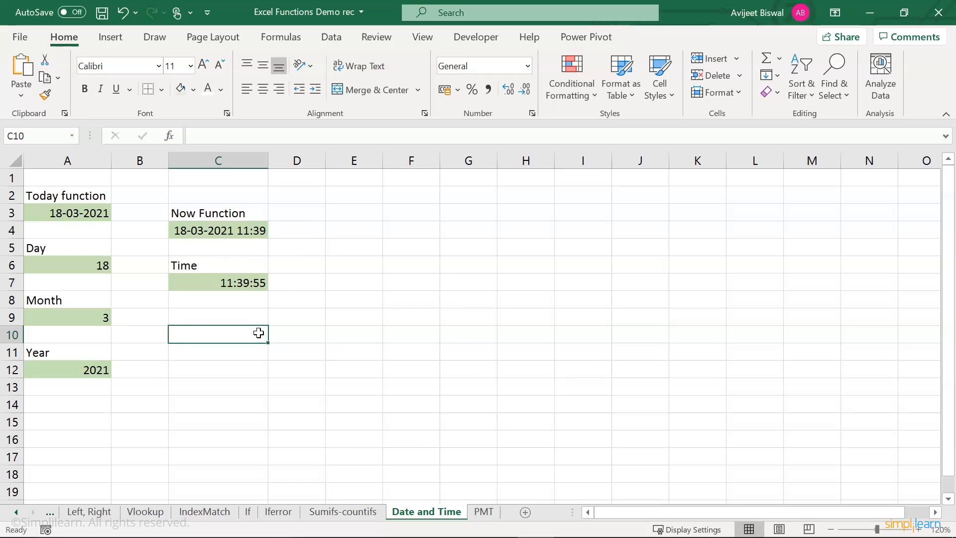
Open the PMT sheet and review its Rate, Nper, Loan amount(pv) and Fv inputs.
{"action": "left_click", "coordinate": [482, 513]}
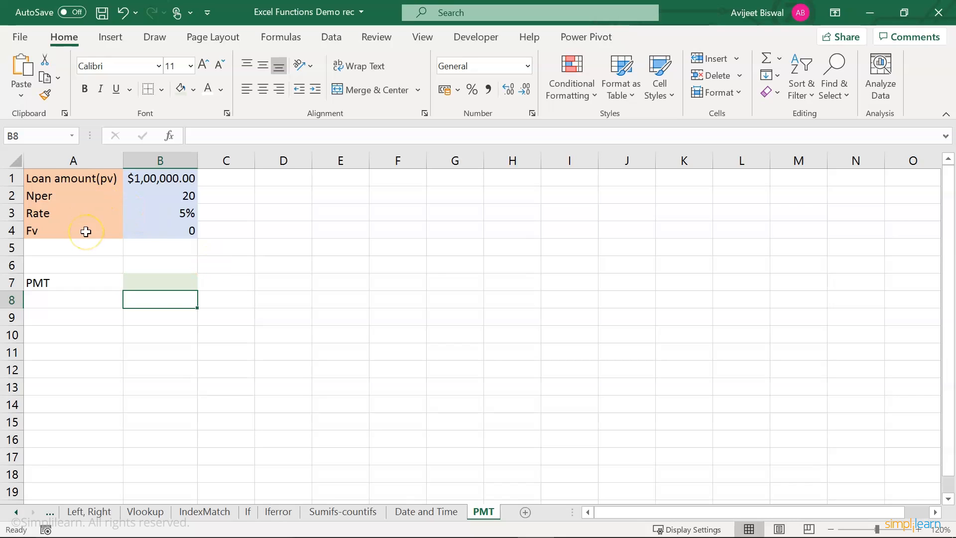
{"action": "left_click", "coordinate": [56, 213]}
{"action": "left_click", "coordinate": [146, 213]}
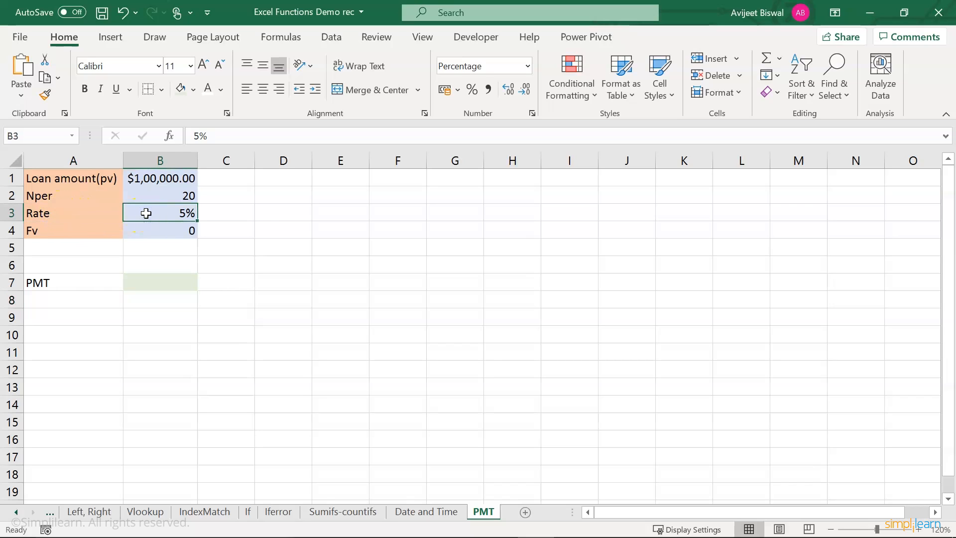
{"action": "left_click", "coordinate": [66, 194]}
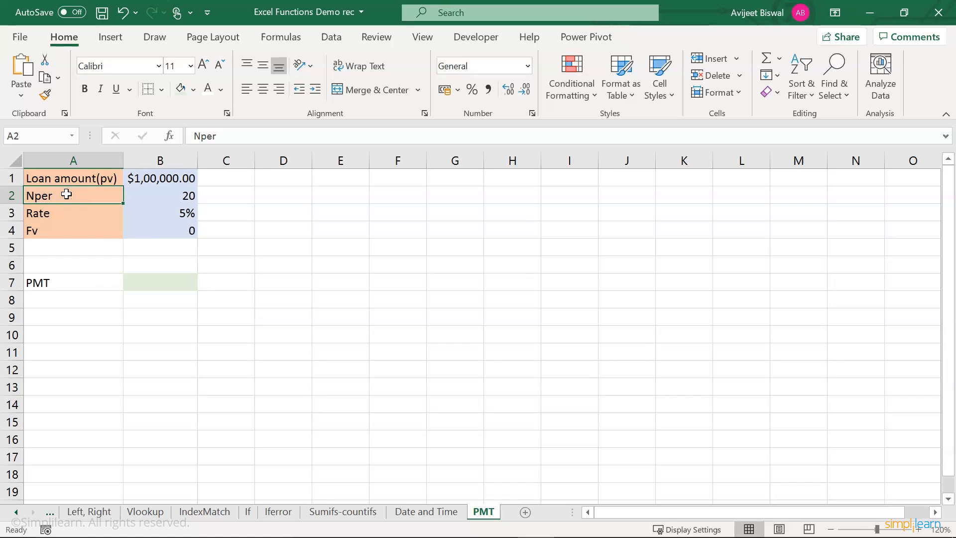
{"action": "left_click", "coordinate": [81, 178]}
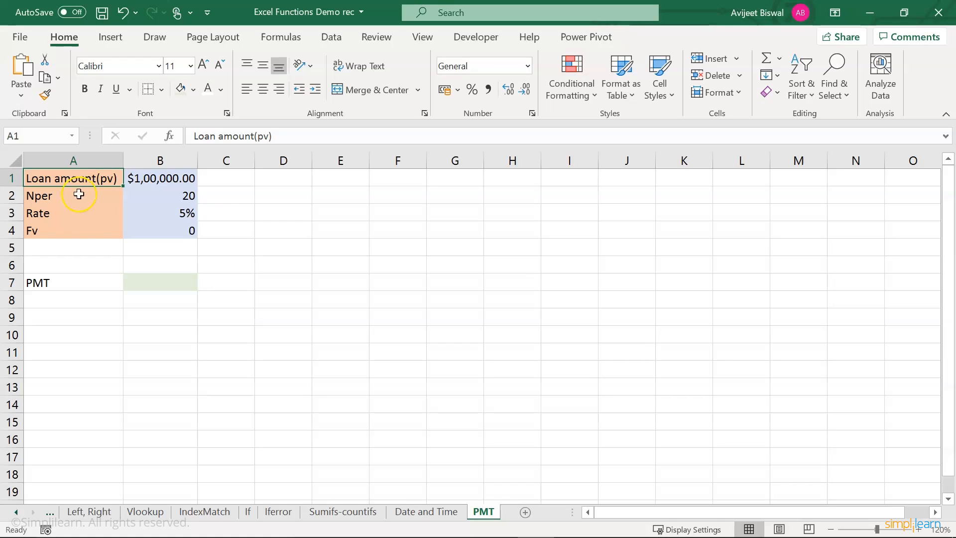
{"action": "left_click", "coordinate": [67, 234]}
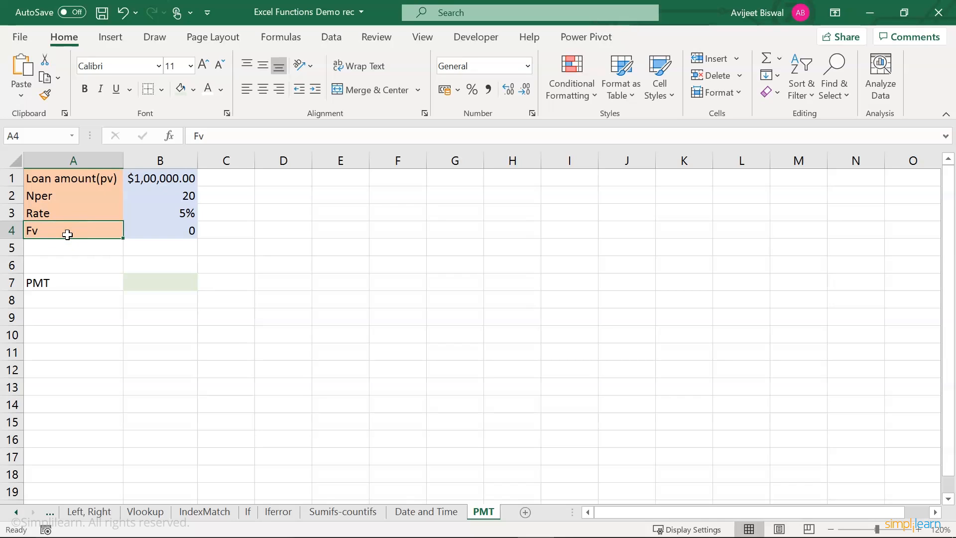
Enter the formula =PMT(B3,B2,B1,B4) in B7 to calculate the yearly loan payment.
{"action": "left_click", "coordinate": [155, 281]}
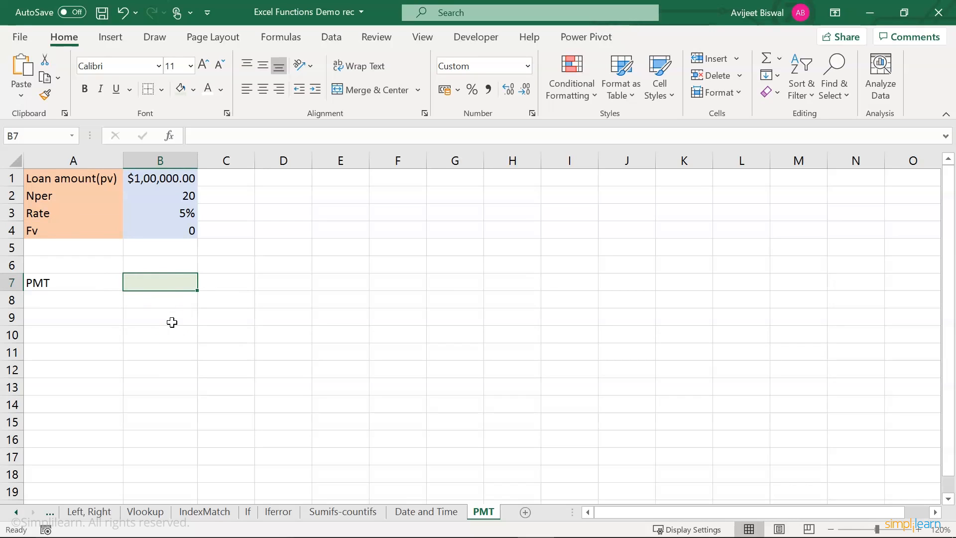
{"action": "type", "text": "="}
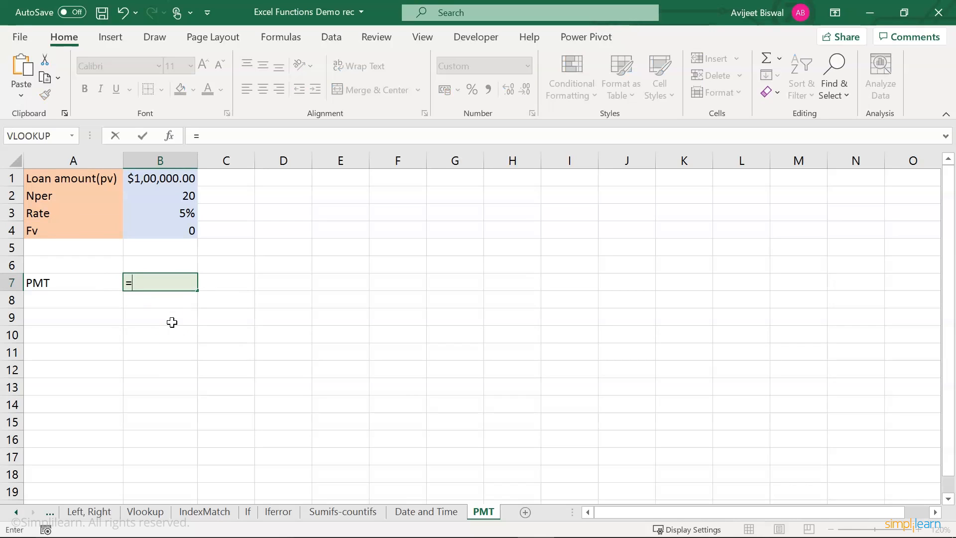
{"action": "type", "text": "pmt"}
{"action": "key", "text": "Tab"}
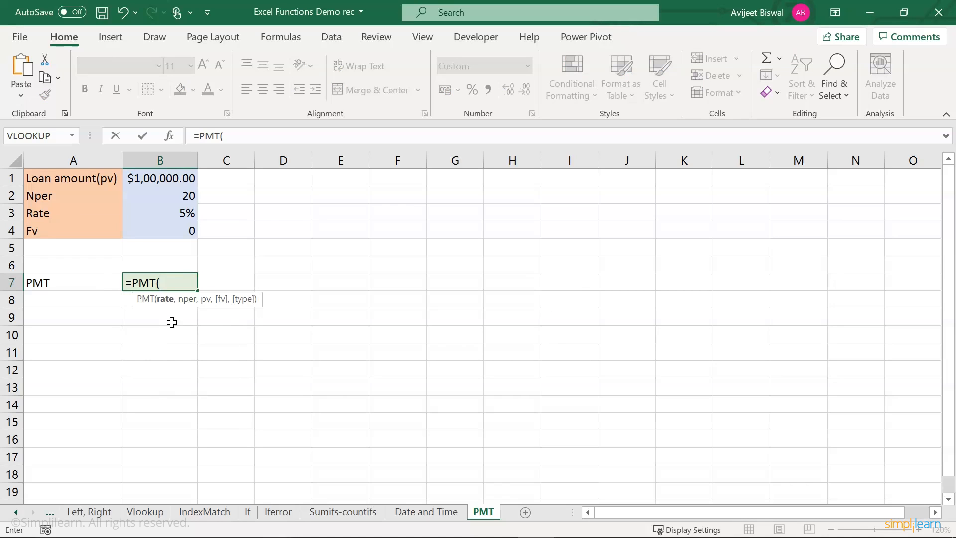
{"action": "left_click", "coordinate": [146, 215]}
{"action": "left_click", "coordinate": [146, 215]}
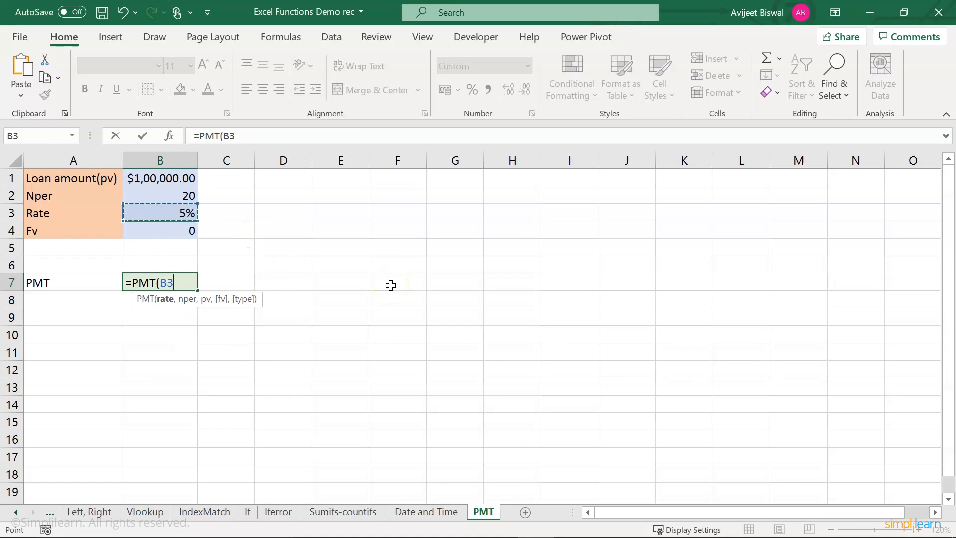
{"action": "type", "text": ","}
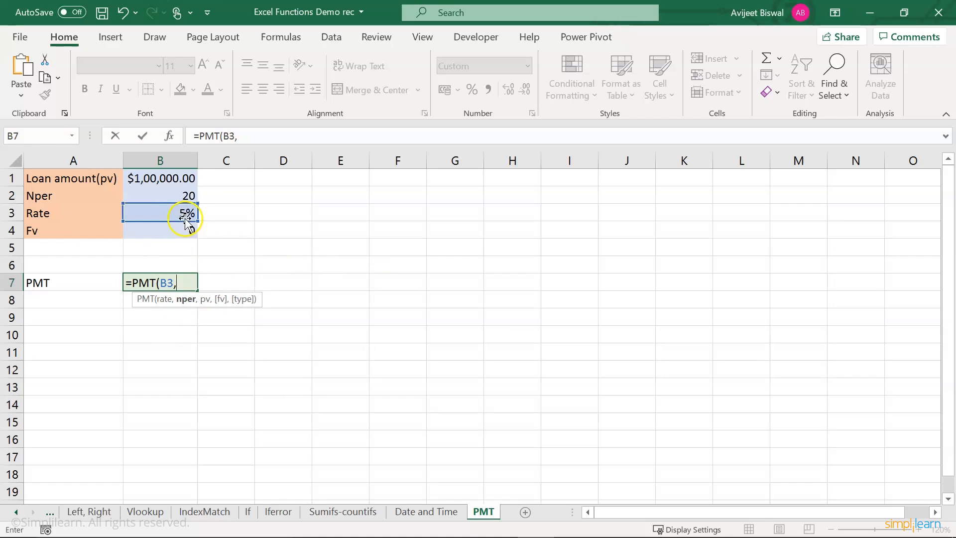
{"action": "left_click", "coordinate": [183, 195]}
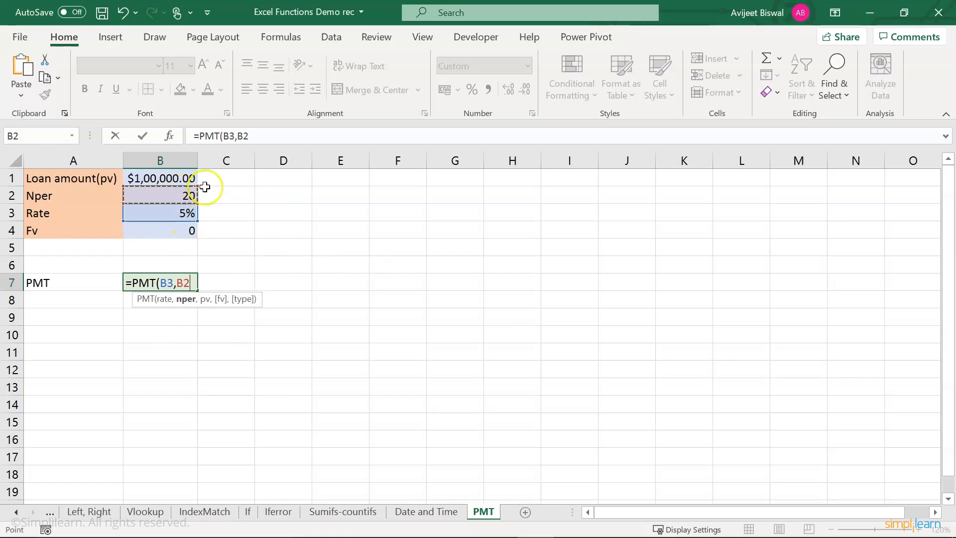
{"action": "type", "text": ","}
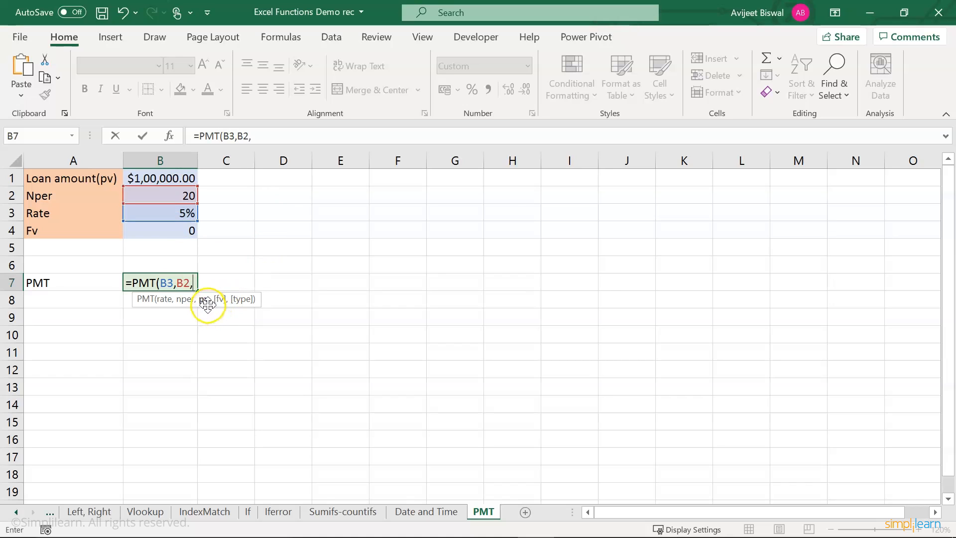
{"action": "left_click", "coordinate": [180, 172]}
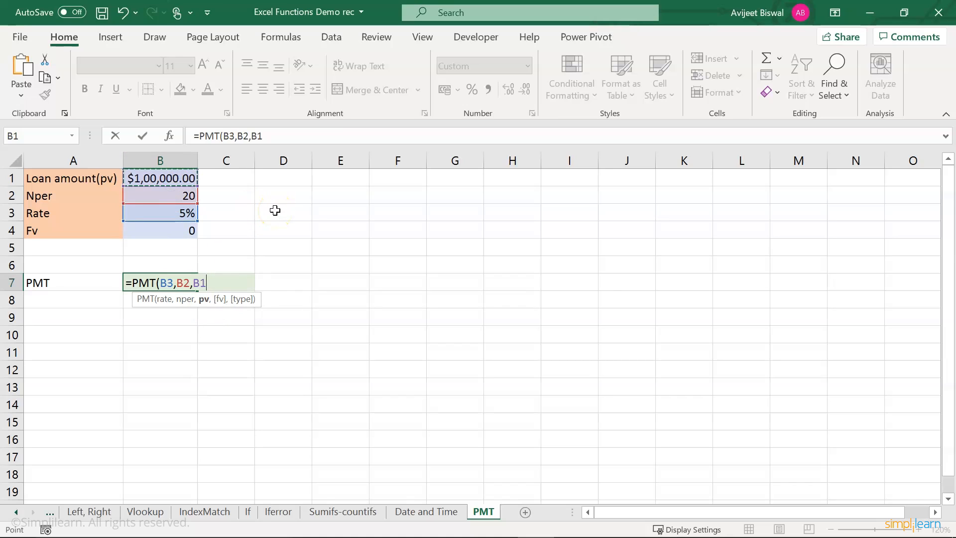
{"action": "type", "text": ","}
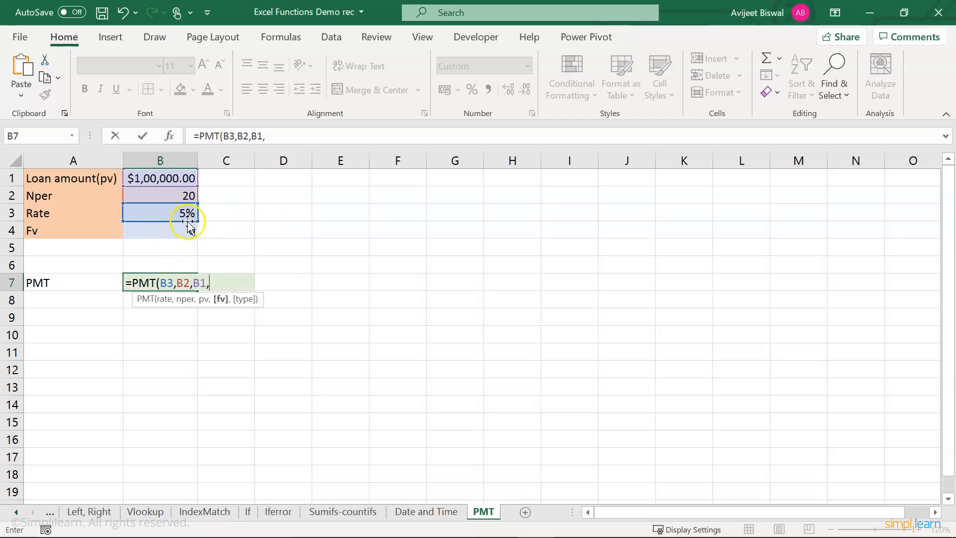
{"action": "left_click", "coordinate": [172, 232]}
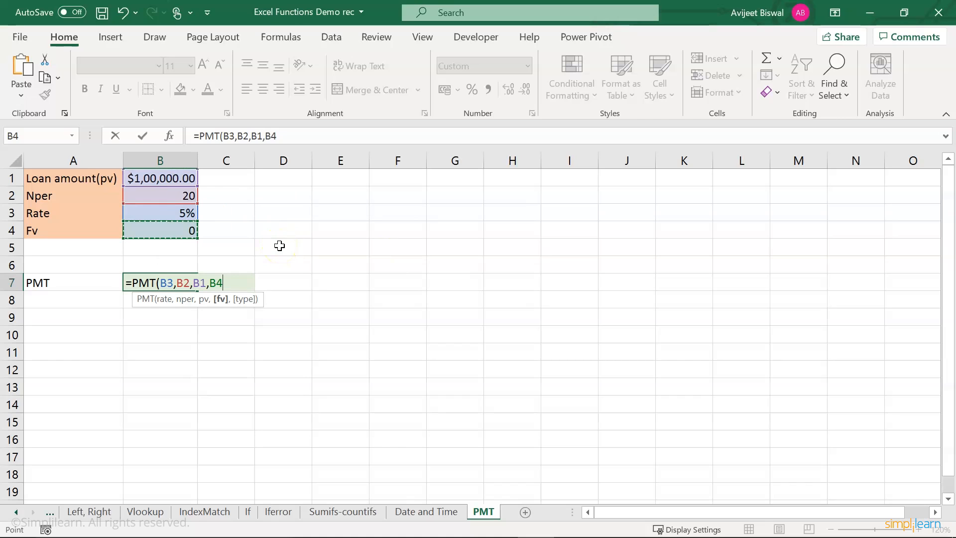
{"action": "type", "text": ")"}
{"action": "key", "text": "Return"}
{"action": "key", "text": "Up"}
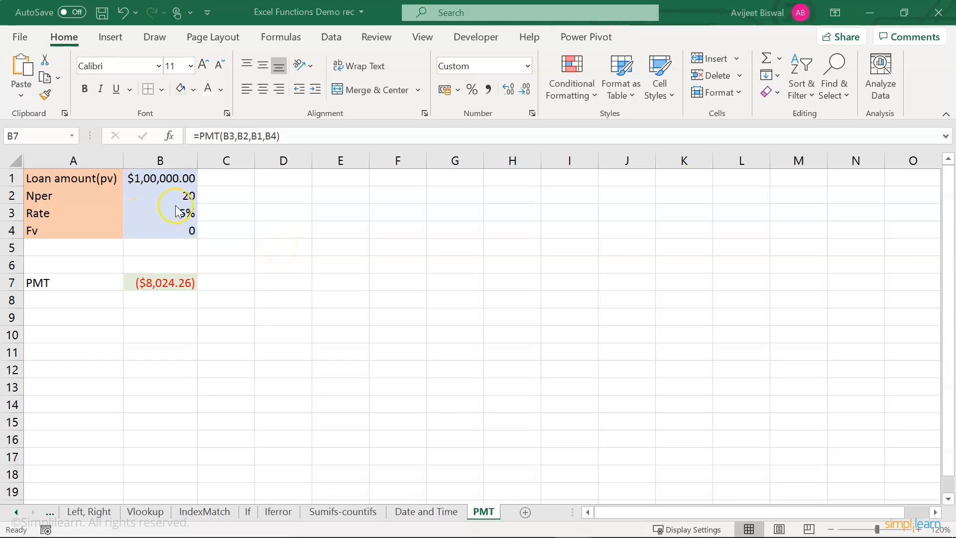
{"action": "left_click", "coordinate": [162, 292]}
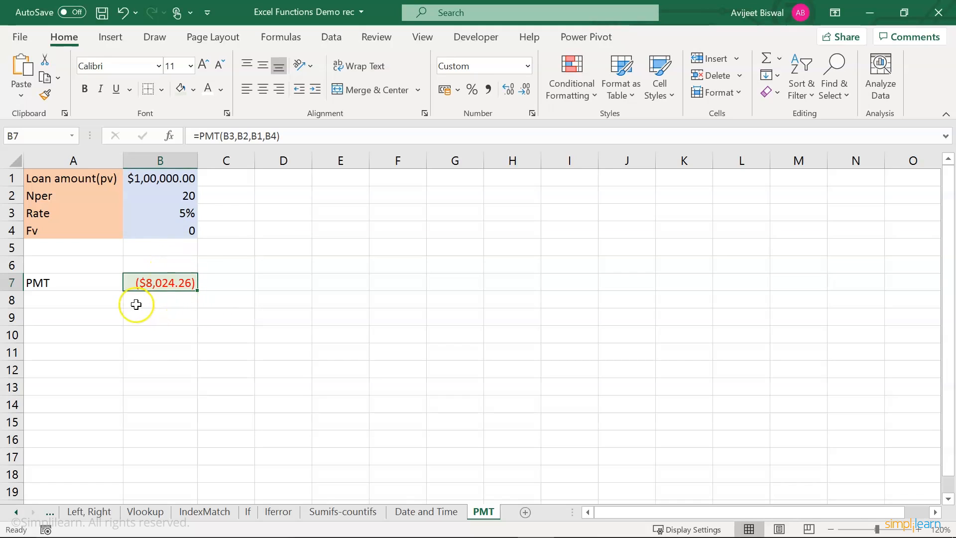
Enter the formula =PMT(B3/12,B2*12,B1,B4,0) in B9 to calculate the monthly payment, timed at the end of the period.
{"action": "left_click", "coordinate": [136, 323]}
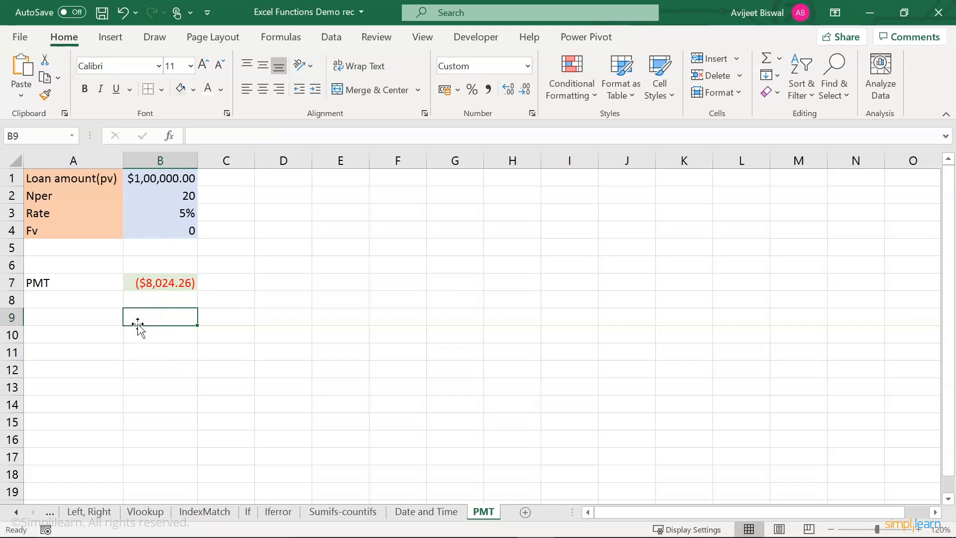
{"action": "type", "text": "=pmt"}
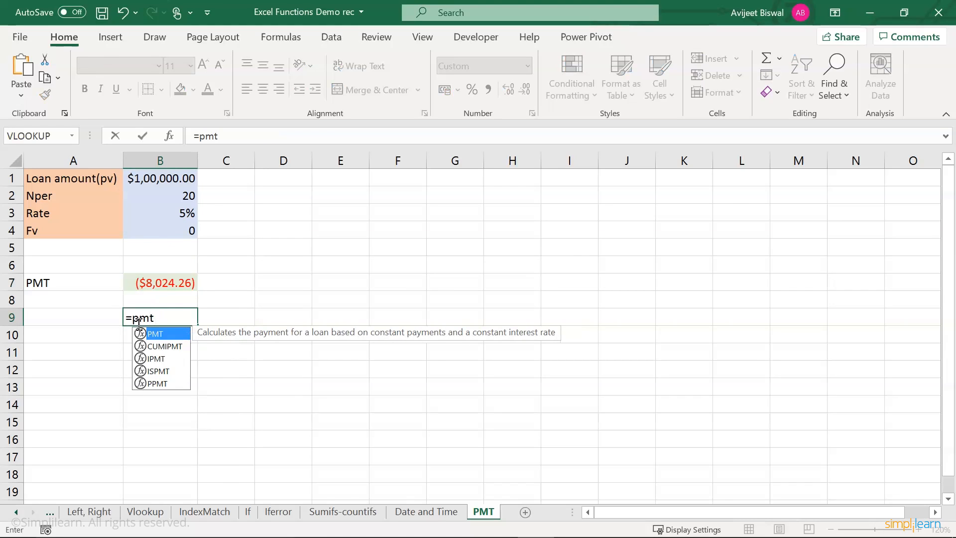
{"action": "key", "text": "Tab"}
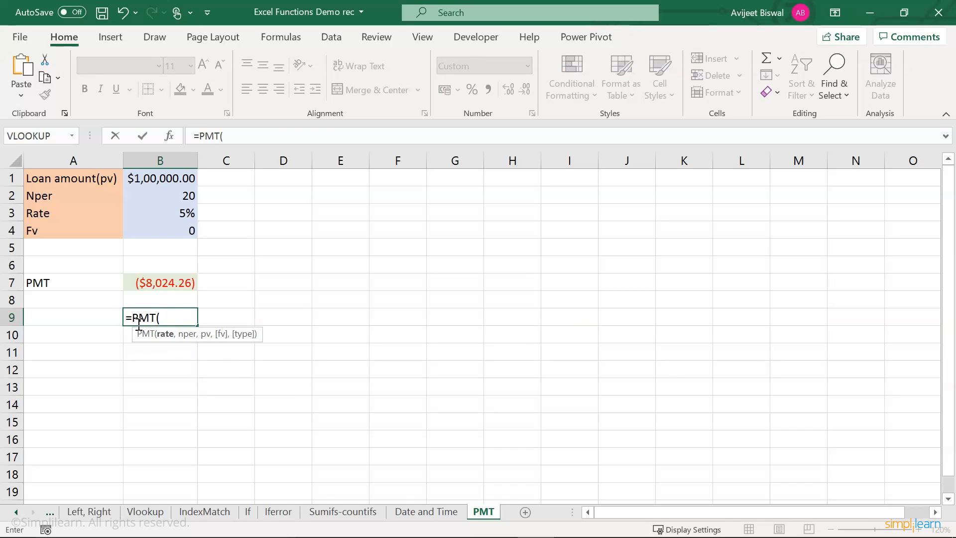
{"action": "left_click", "coordinate": [186, 213]}
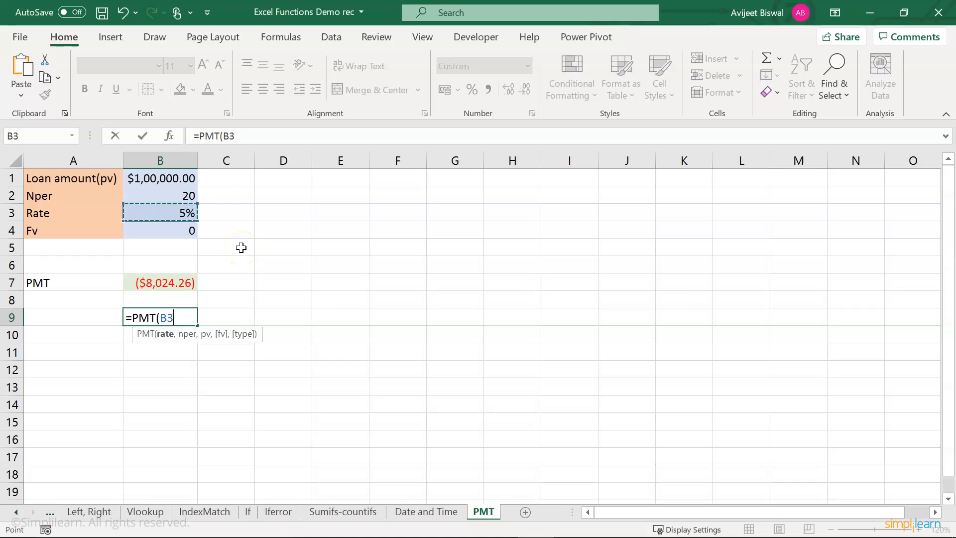
{"action": "type", "text": "/12,"}
{"action": "left_click", "coordinate": [160, 196]}
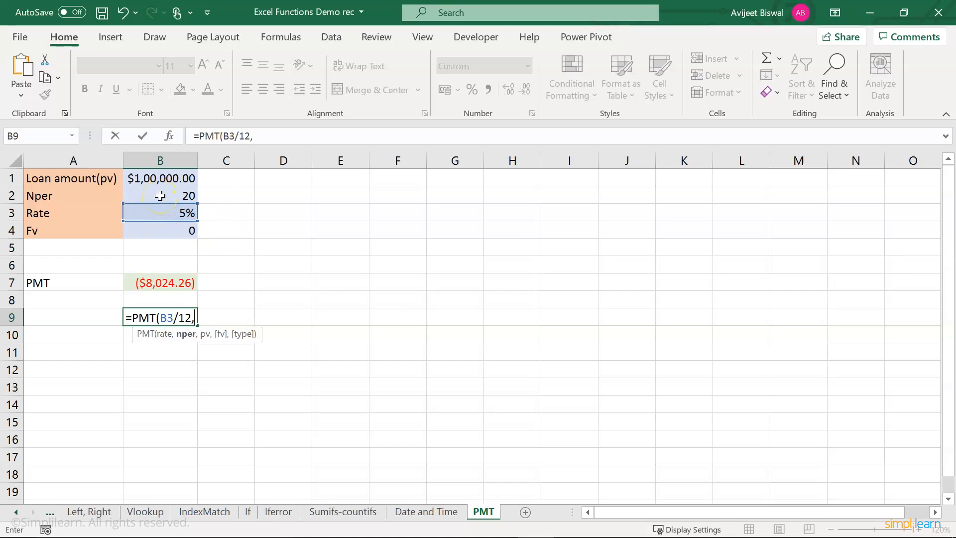
{"action": "type", "text": "*12,"}
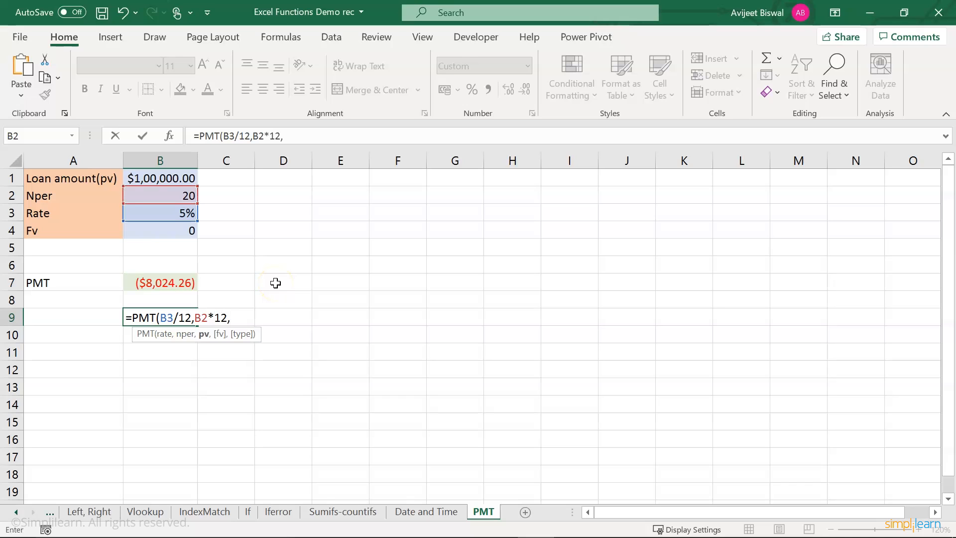
{"action": "left_click", "coordinate": [175, 181]}
{"action": "type", "text": ","}
{"action": "left_click", "coordinate": [194, 232]}
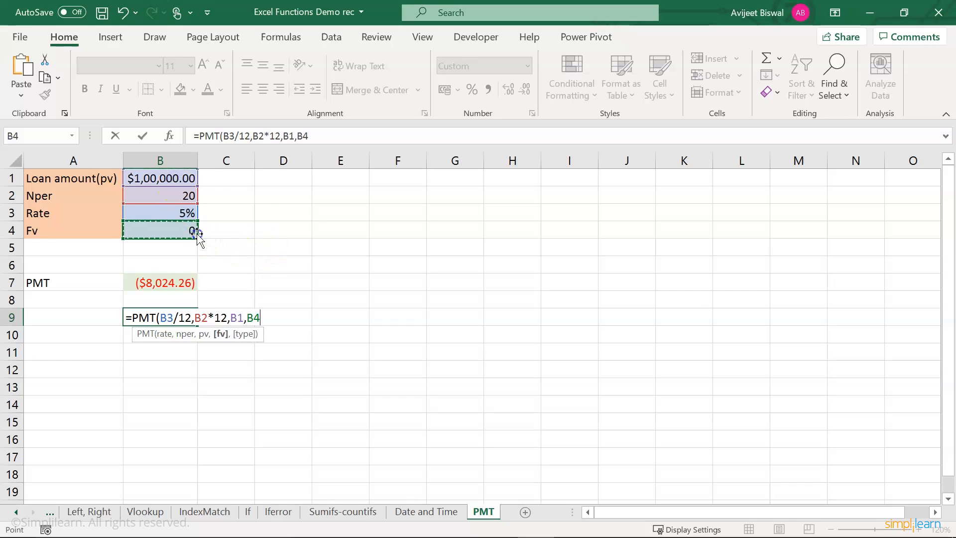
{"action": "type", "text": ","}
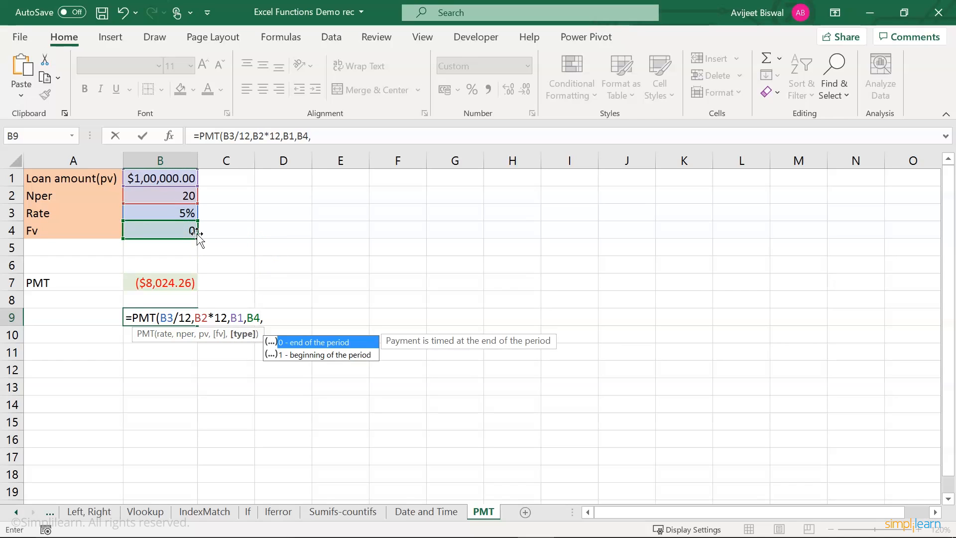
{"action": "type", "text": "0)"}
{"action": "key", "text": "Return"}
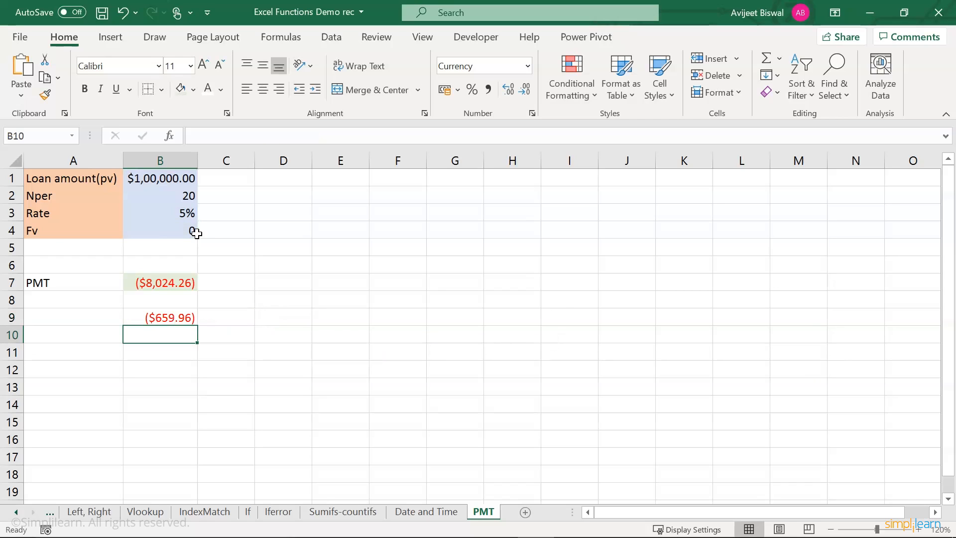
{"action": "left_click", "coordinate": [171, 317]}
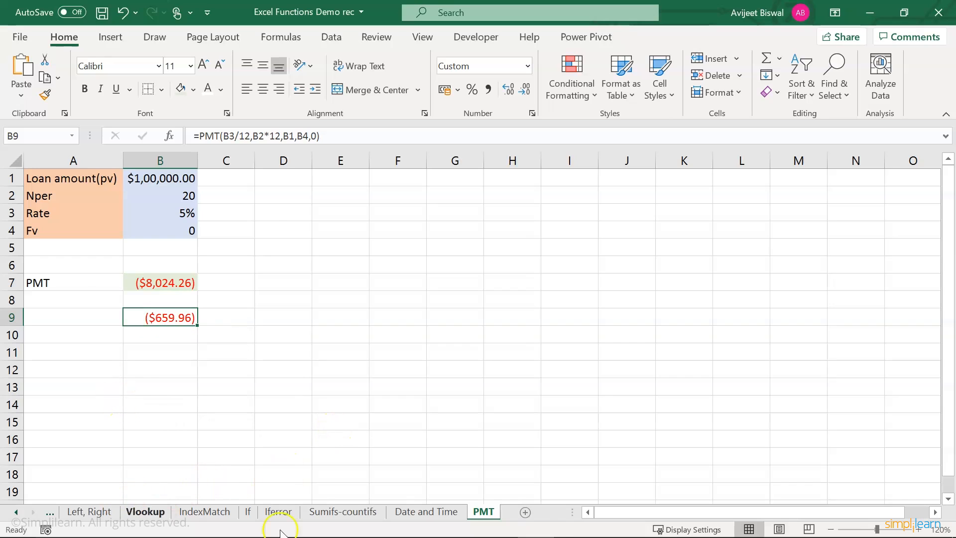
Review the completed function sheets in order from Trim through Date and Time, ending on the PMT sheet.
{"action": "left_click", "coordinate": [85, 510]}
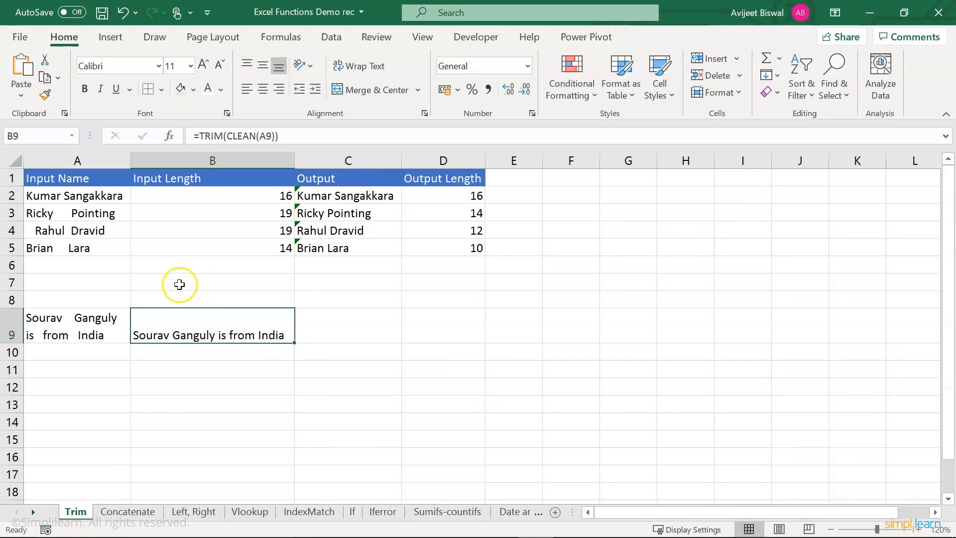
{"action": "left_click", "coordinate": [127, 511]}
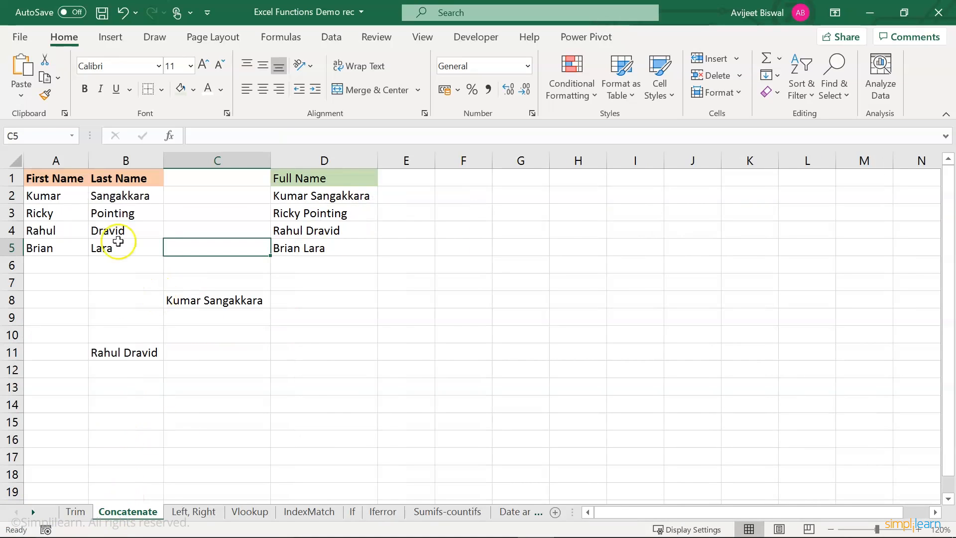
{"action": "left_click_drag", "start_coordinate": [51, 196], "coordinate": [104, 198]}
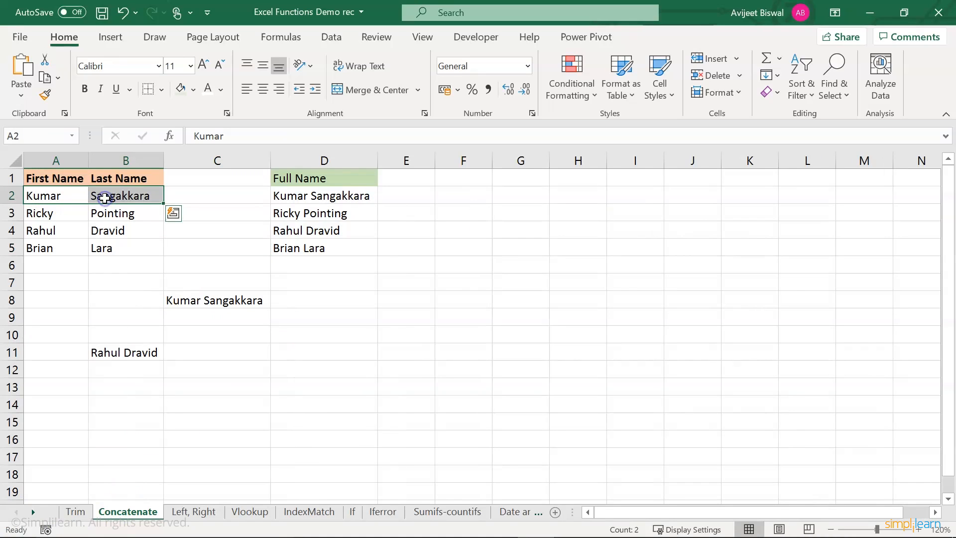
{"action": "left_click", "coordinate": [186, 511]}
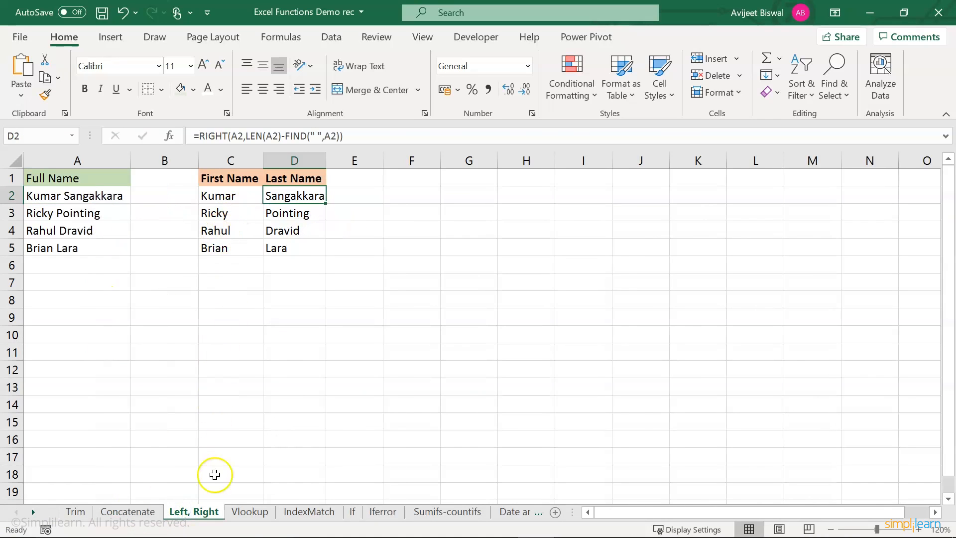
{"action": "left_click", "coordinate": [250, 513]}
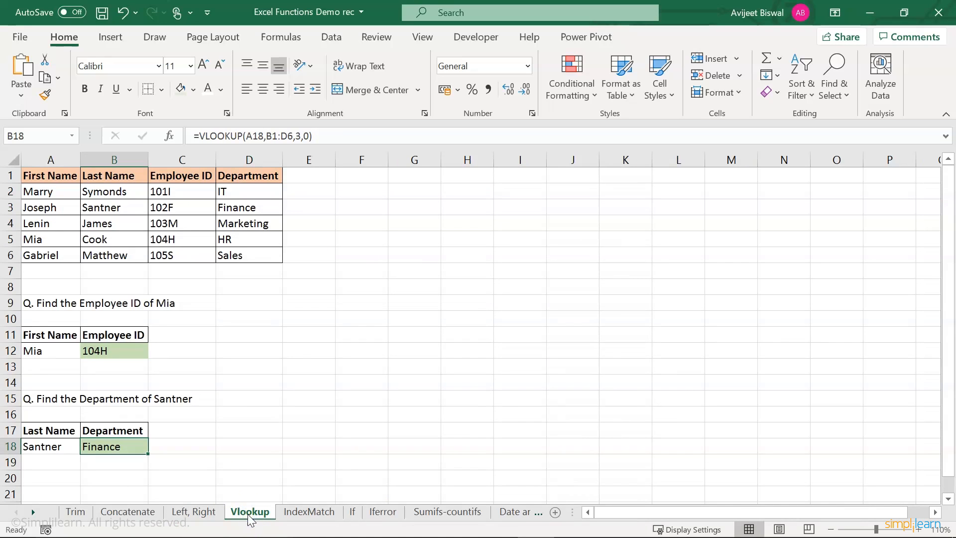
{"action": "left_click", "coordinate": [300, 512]}
{"action": "left_click", "coordinate": [353, 511]}
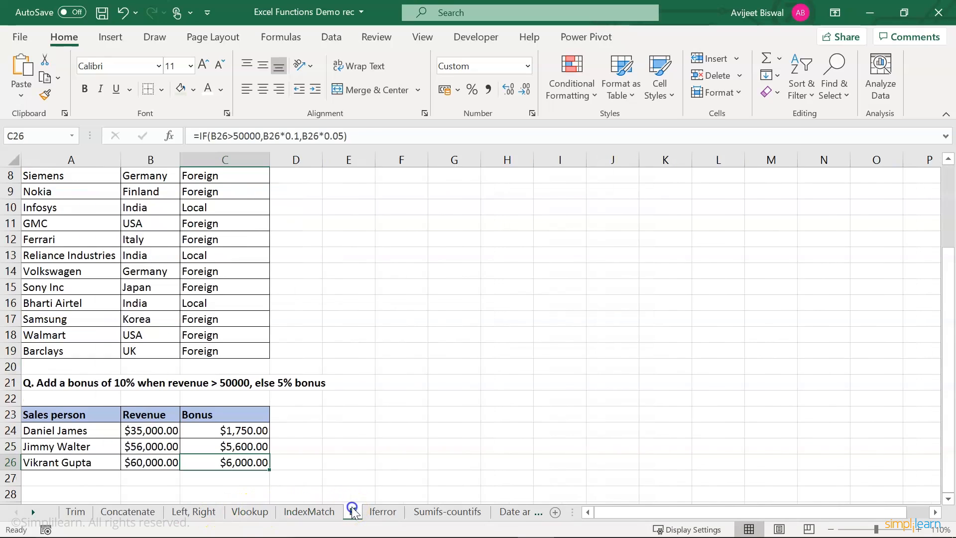
{"action": "left_click", "coordinate": [383, 512]}
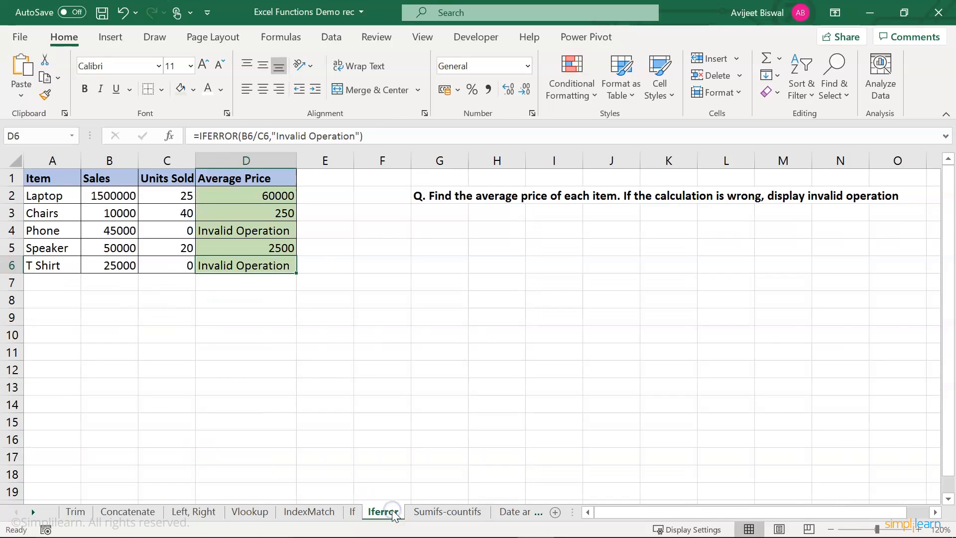
{"action": "left_click", "coordinate": [425, 513]}
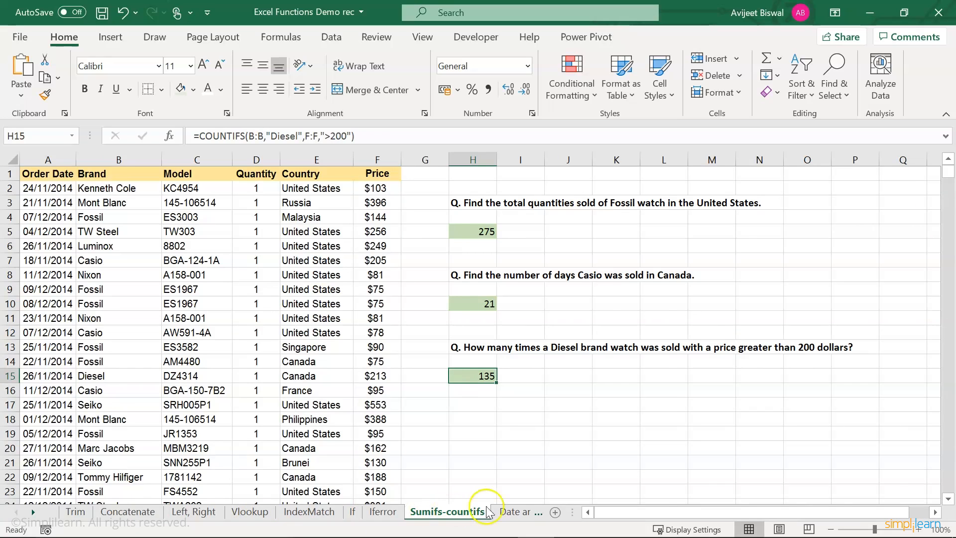
{"action": "left_click", "coordinate": [506, 512]}
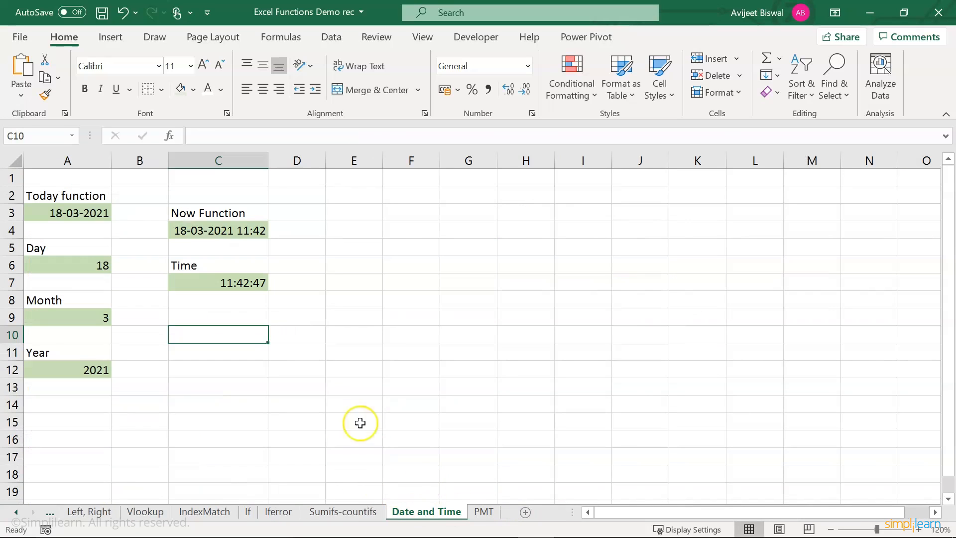
{"action": "left_click_drag", "start_coordinate": [88, 191], "coordinate": [244, 368]}
{"action": "left_click", "coordinate": [479, 511]}
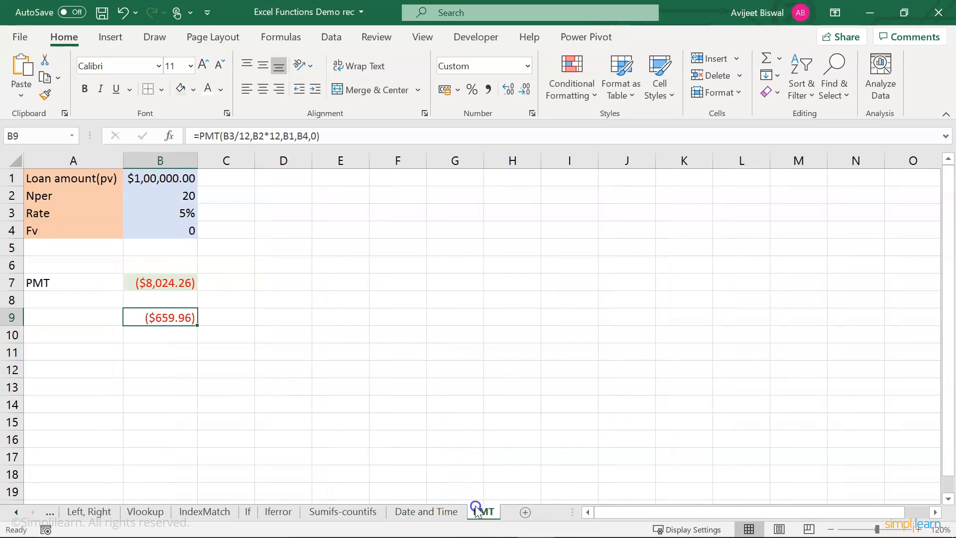